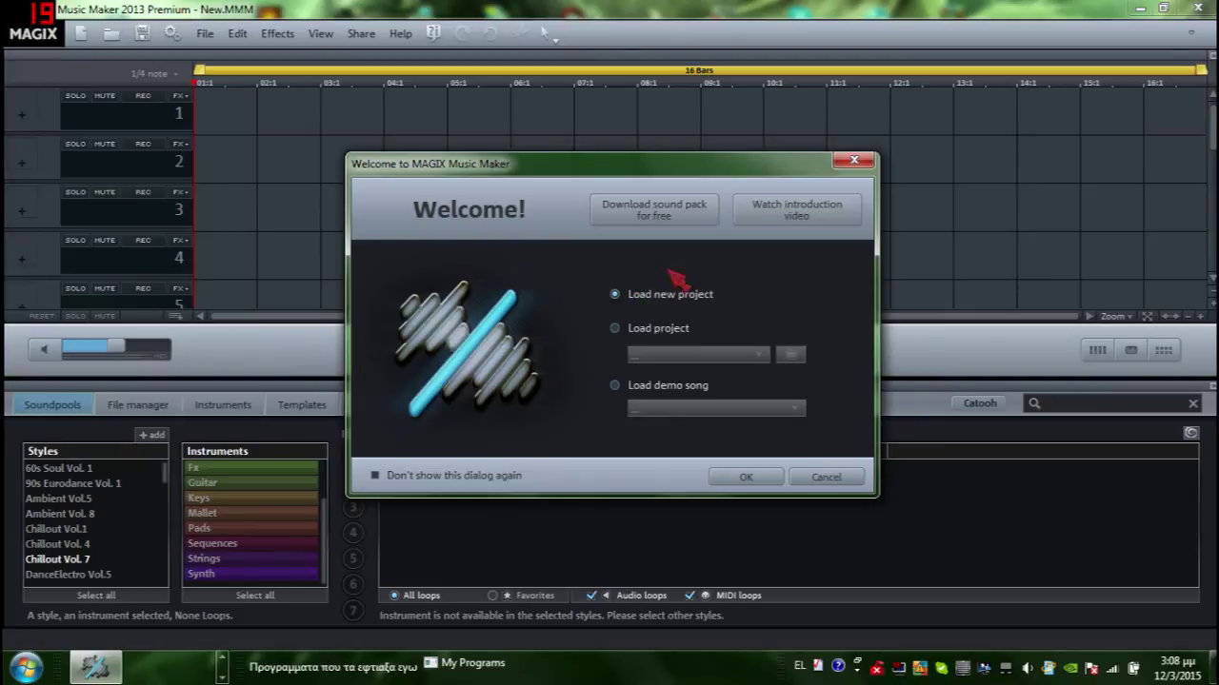
- Show the list of available demo songs in the welcome dialog without choosing one
{"action": "left_click", "coordinate": [649, 407]}
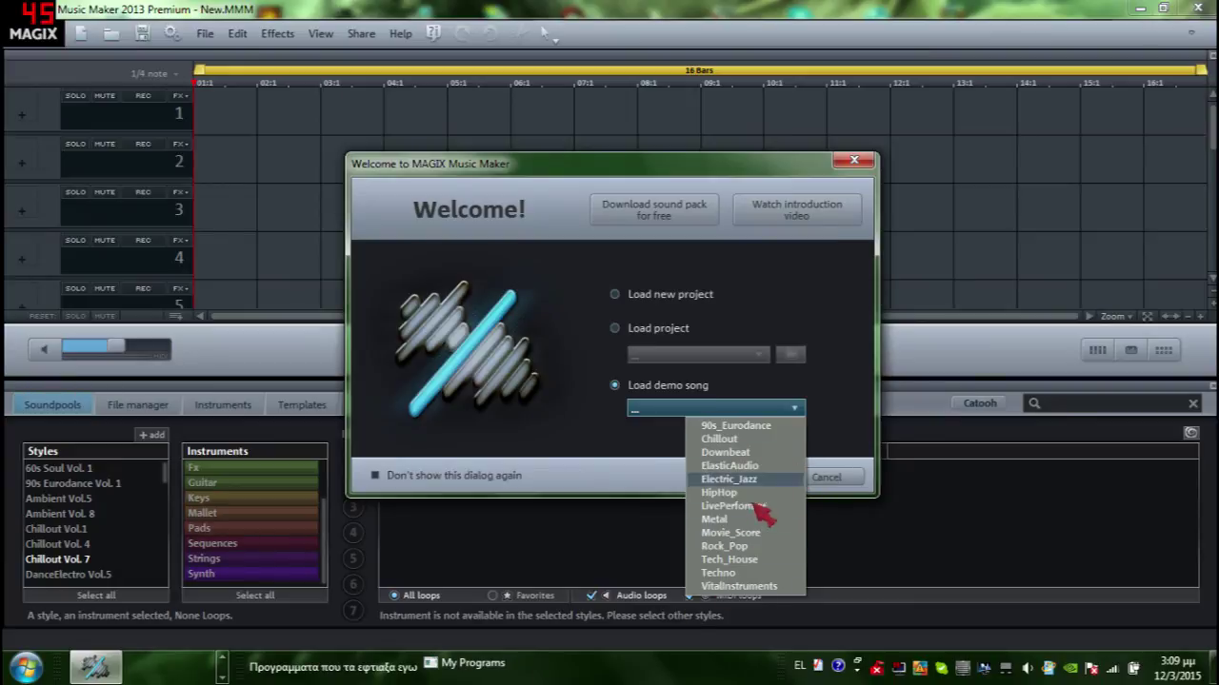
{"action": "left_click", "coordinate": [468, 419]}
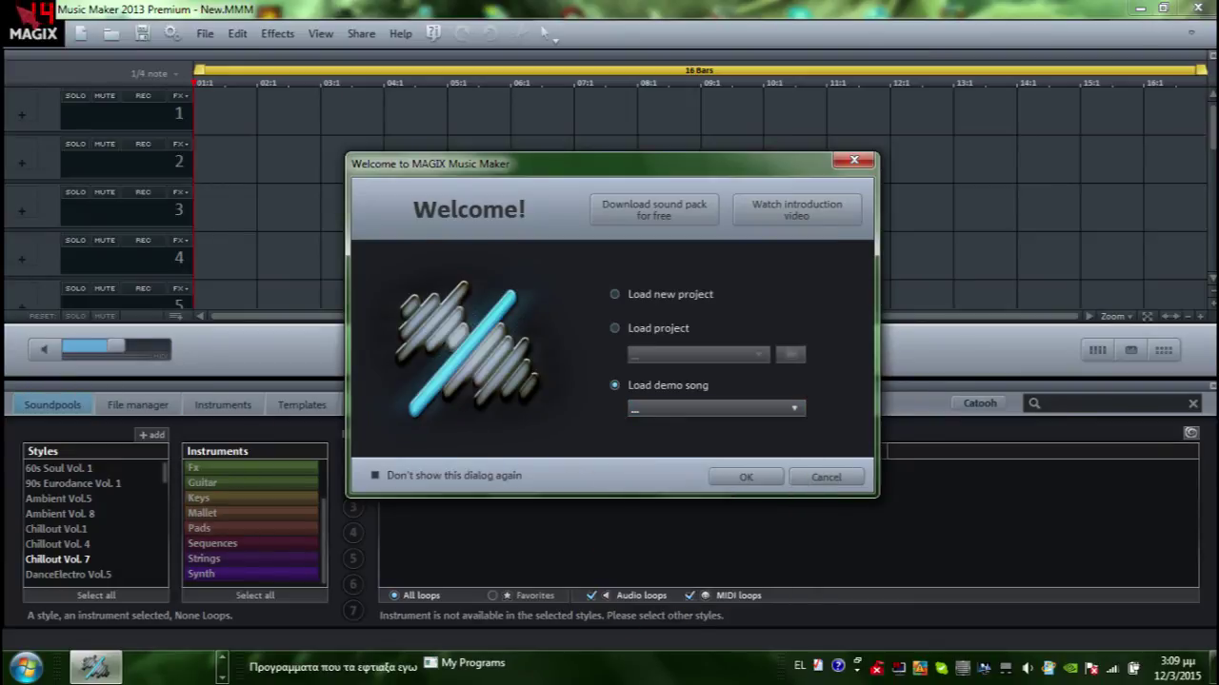
{"action": "left_click", "coordinate": [614, 294]}
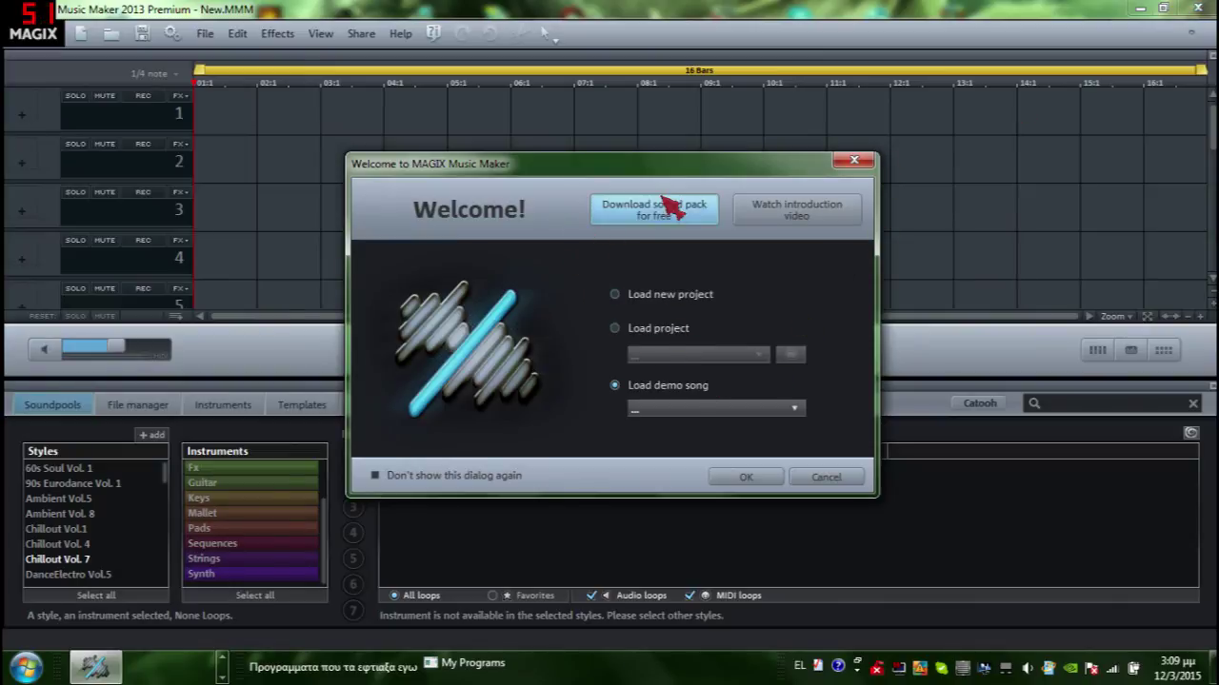
- Look through the free sound pack's components, cancel the installation, and load a new project
{"action": "left_click", "coordinate": [712, 359]}
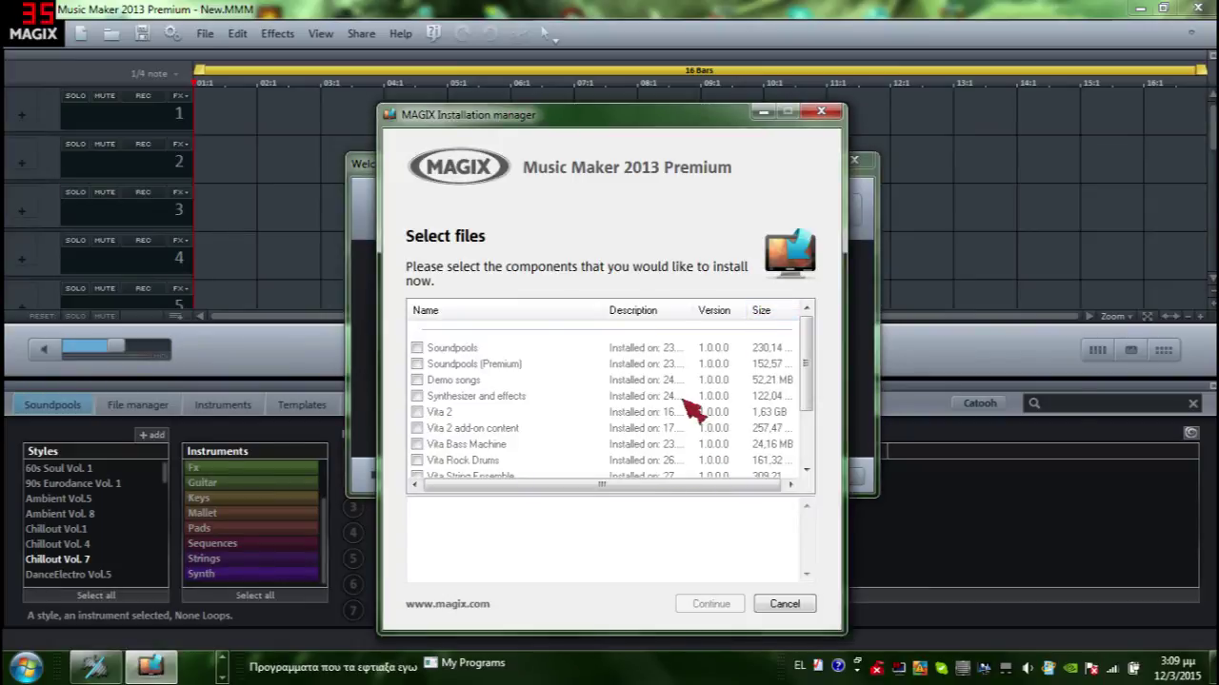
{"action": "scroll", "coordinate": [762, 395], "scroll_direction": "down", "scroll_amount": 2}
{"action": "left_click", "coordinate": [782, 604]}
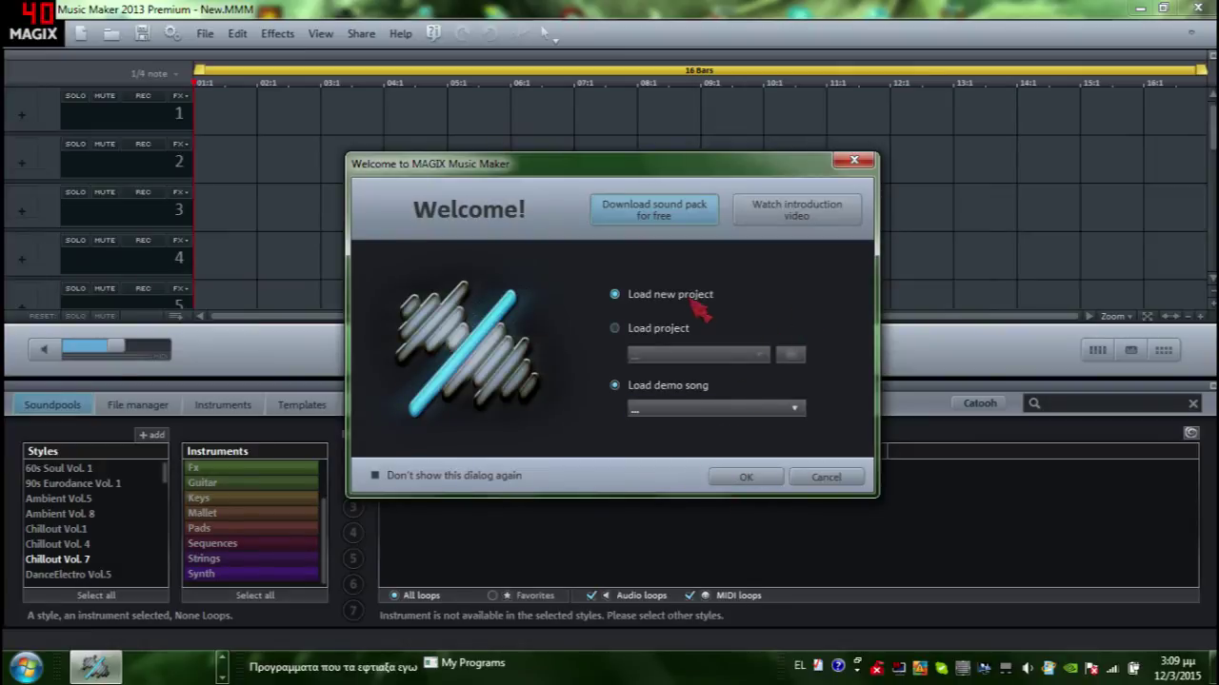
{"action": "left_click", "coordinate": [744, 478]}
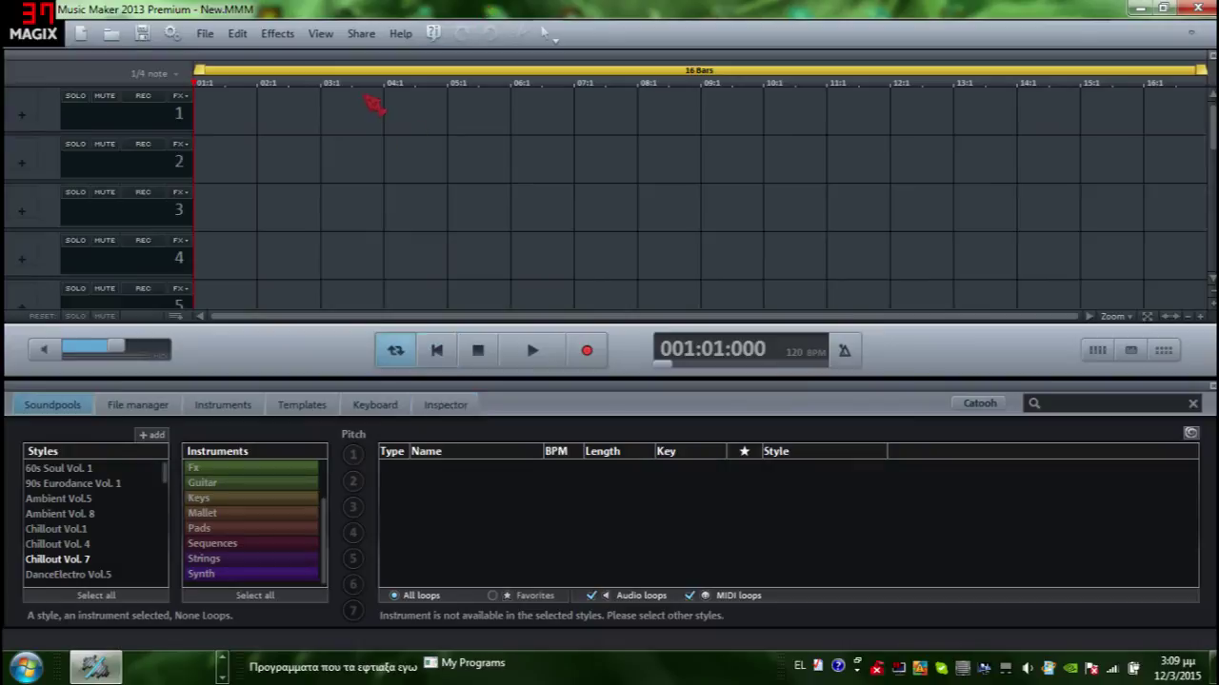
- Display the timeline in frames and set the playback range to 14.0 s from the start
{"action": "right_click", "coordinate": [380, 89]}
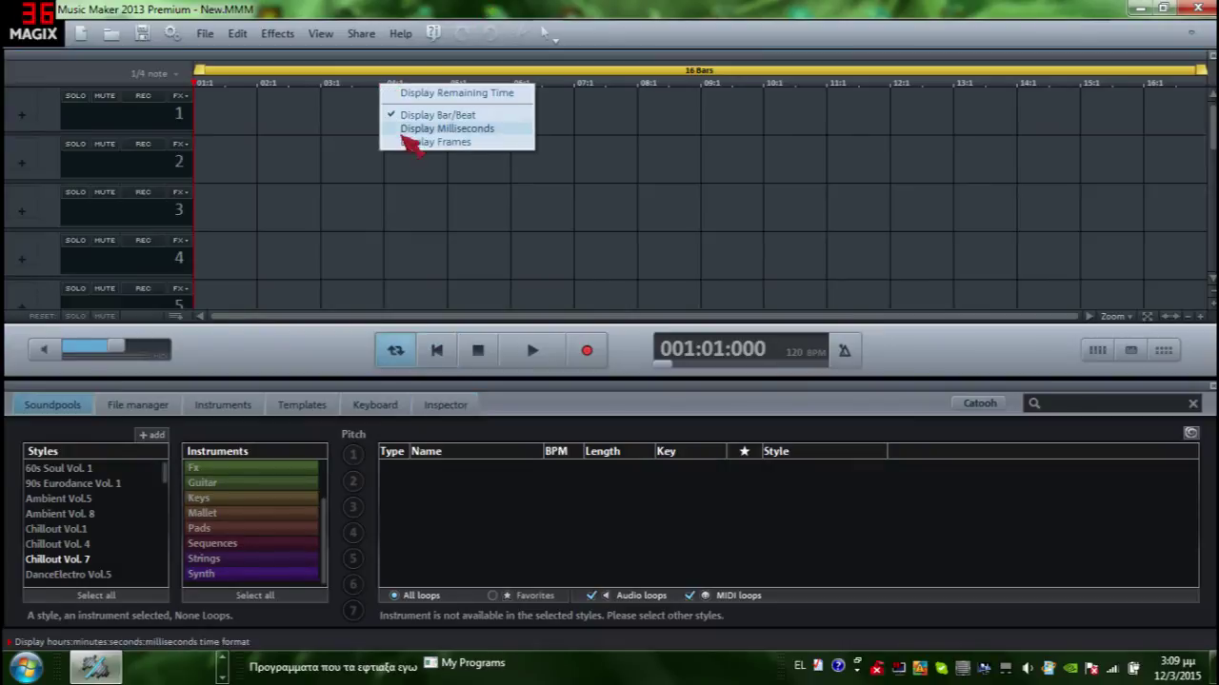
{"action": "left_click", "coordinate": [438, 143]}
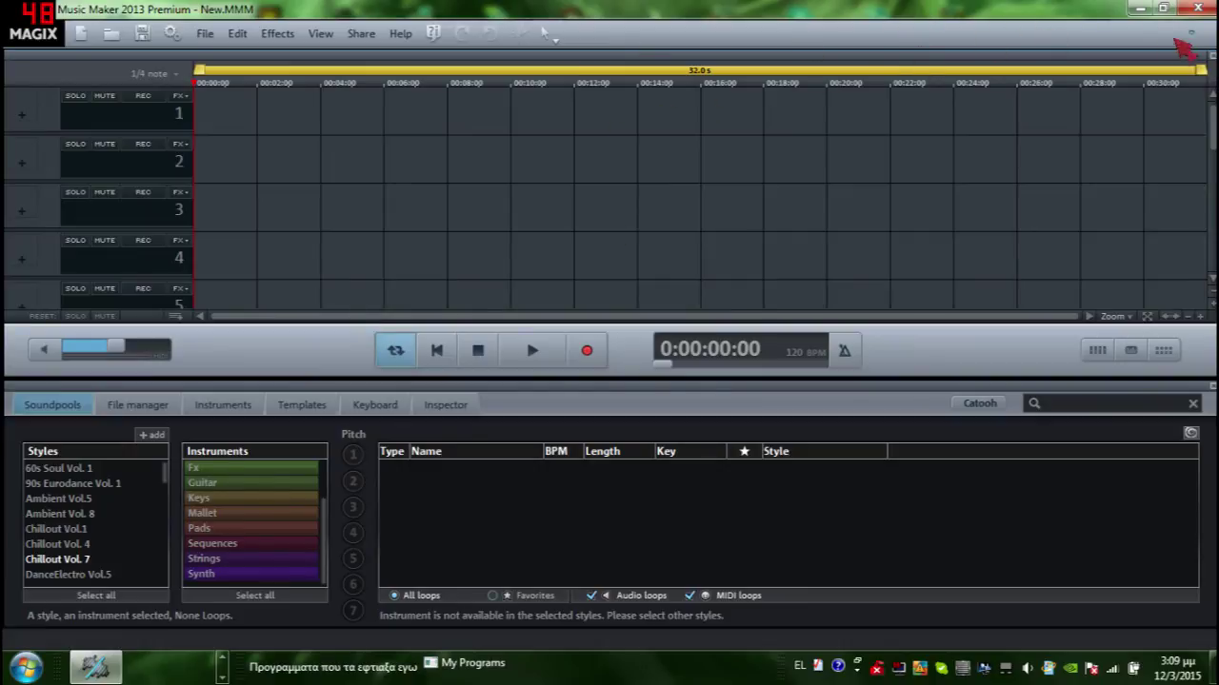
{"action": "left_click_drag", "start_coordinate": [200, 70], "coordinate": [634, 84]}
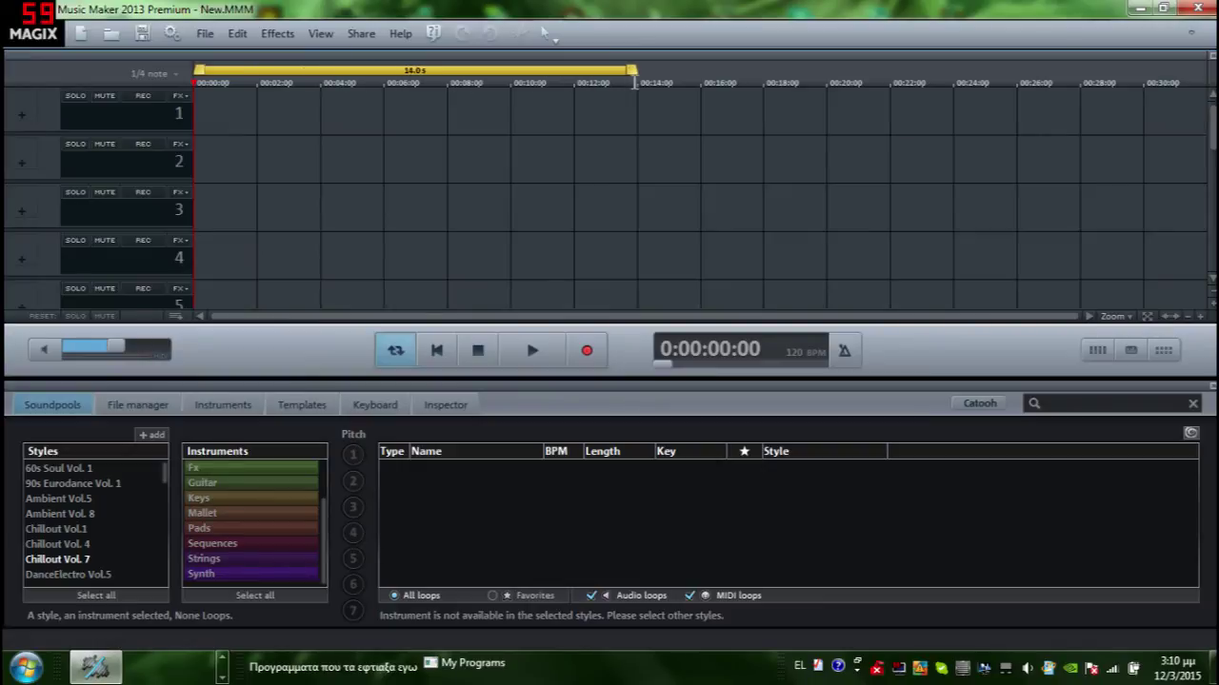
- Place two Jungle Piano loops from the Chillout Vol. 7 keys back to back from the start of track 1
{"action": "left_click", "coordinate": [284, 513]}
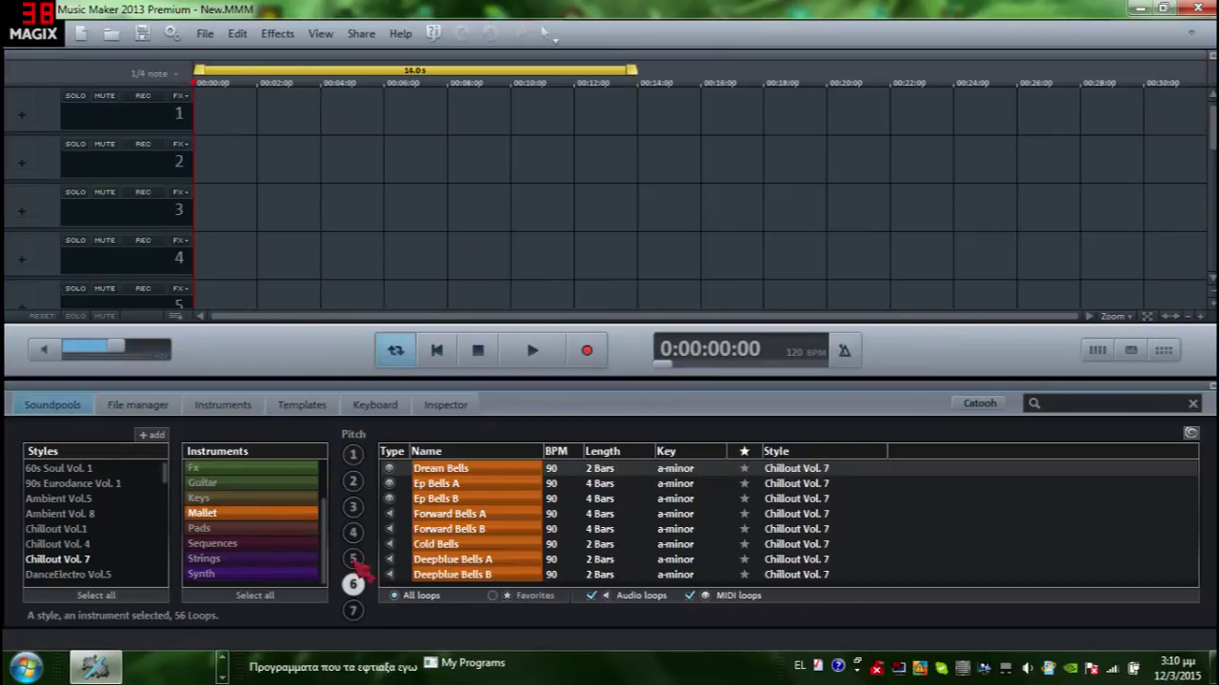
{"action": "left_click", "coordinate": [262, 498]}
{"action": "left_click", "coordinate": [476, 561]}
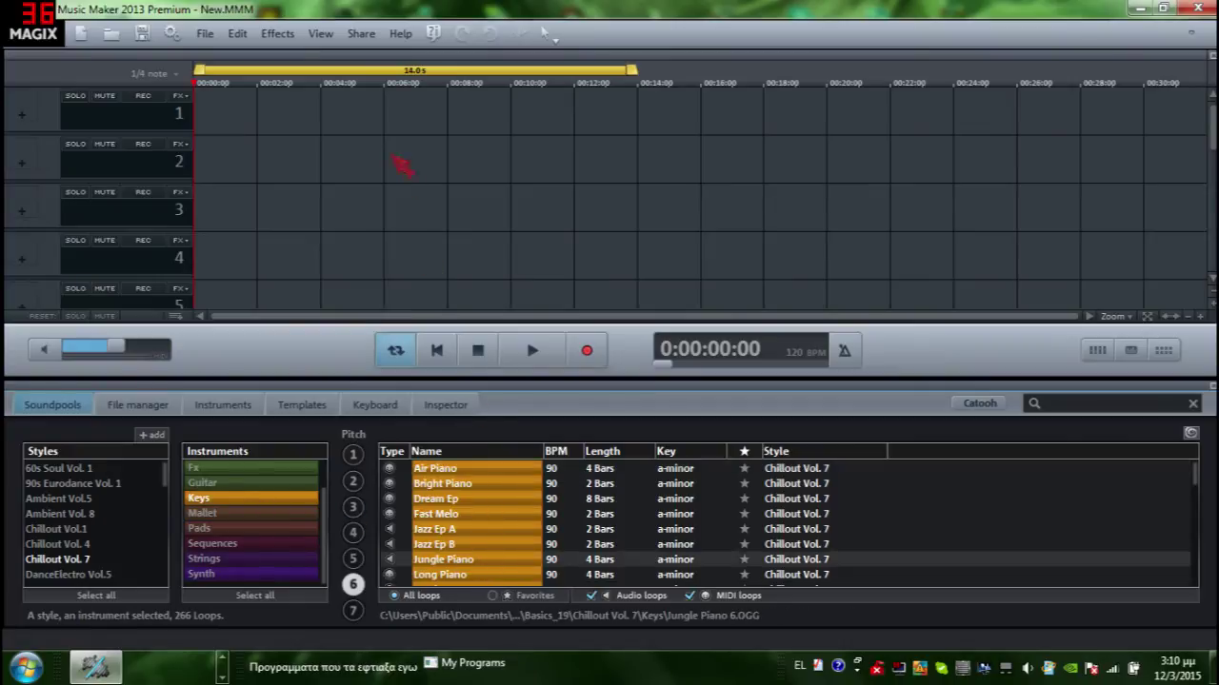
{"action": "double_click", "coordinate": [490, 564]}
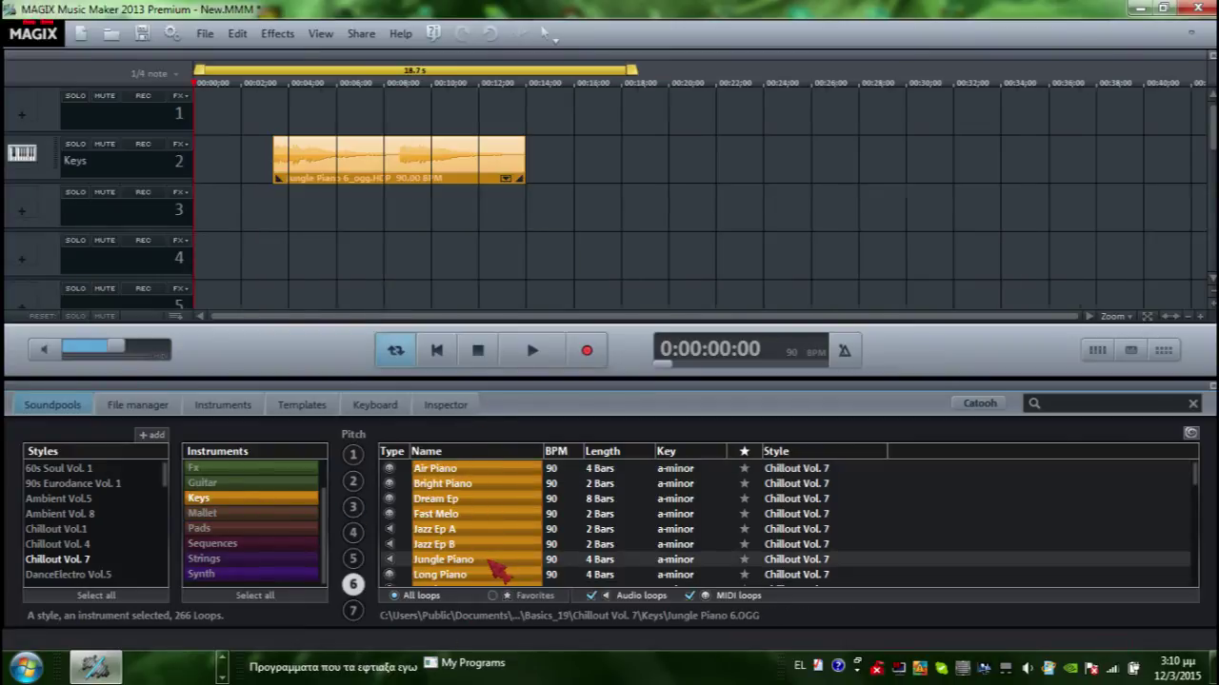
{"action": "left_click_drag", "start_coordinate": [491, 564], "coordinate": [545, 178]}
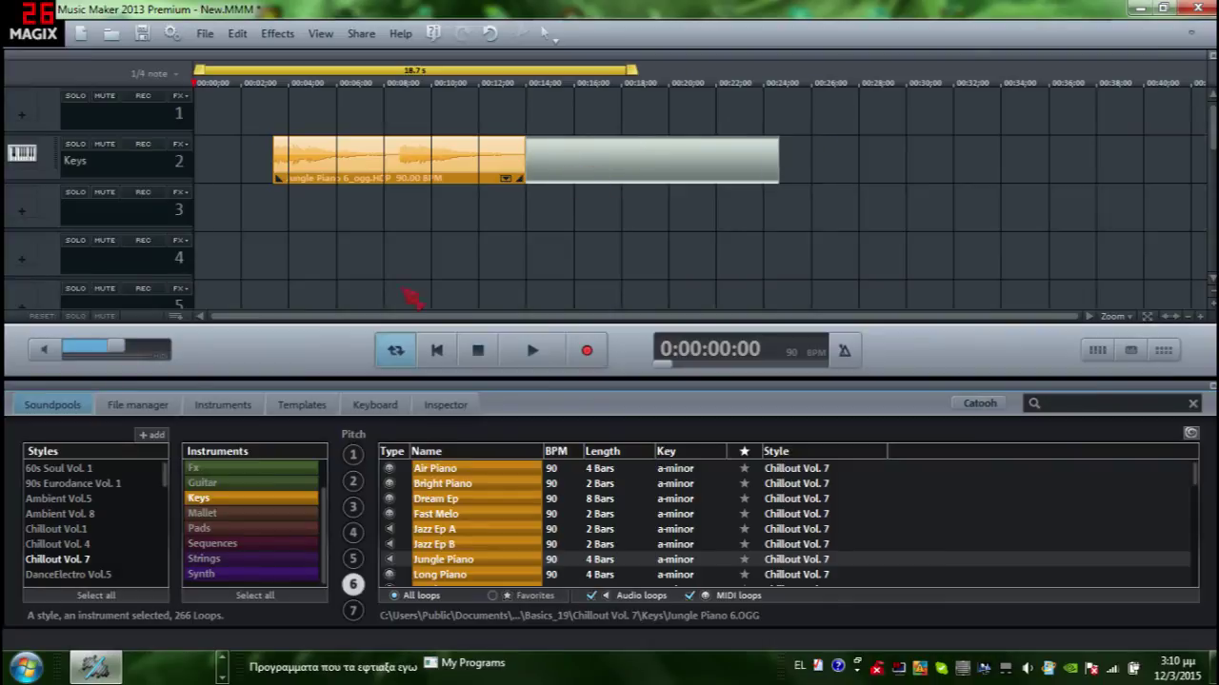
{"action": "left_click_drag", "start_coordinate": [348, 159], "coordinate": [255, 99]}
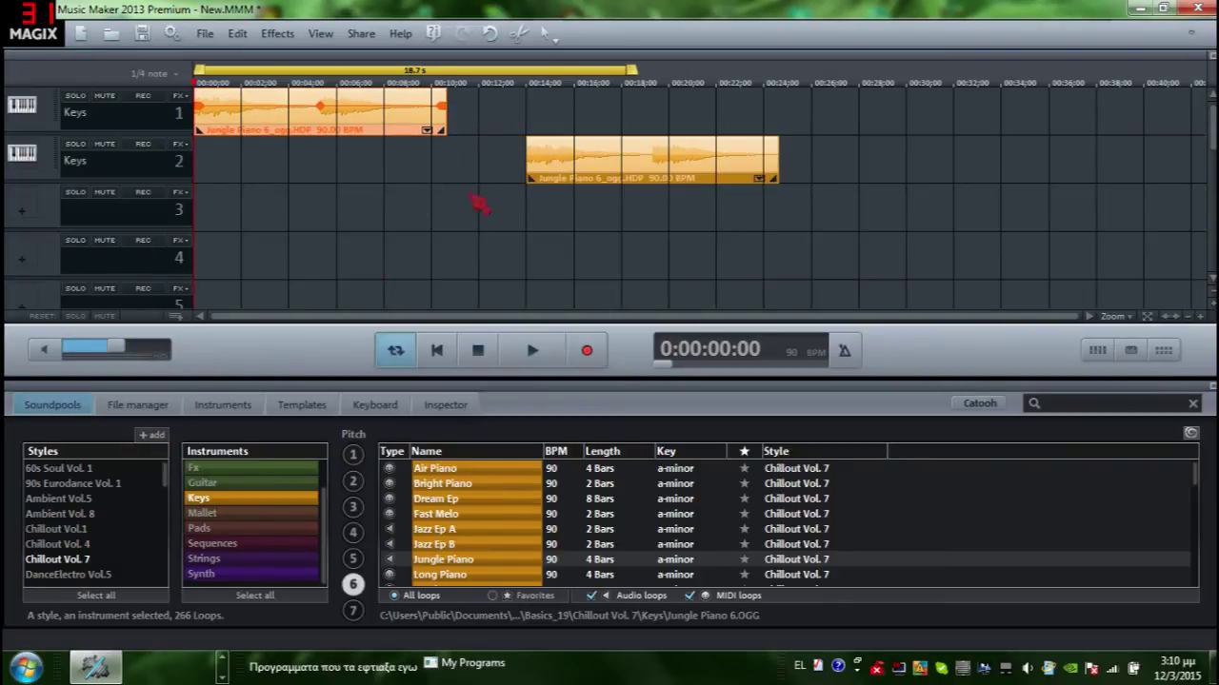
{"action": "left_click_drag", "start_coordinate": [577, 153], "coordinate": [490, 107]}
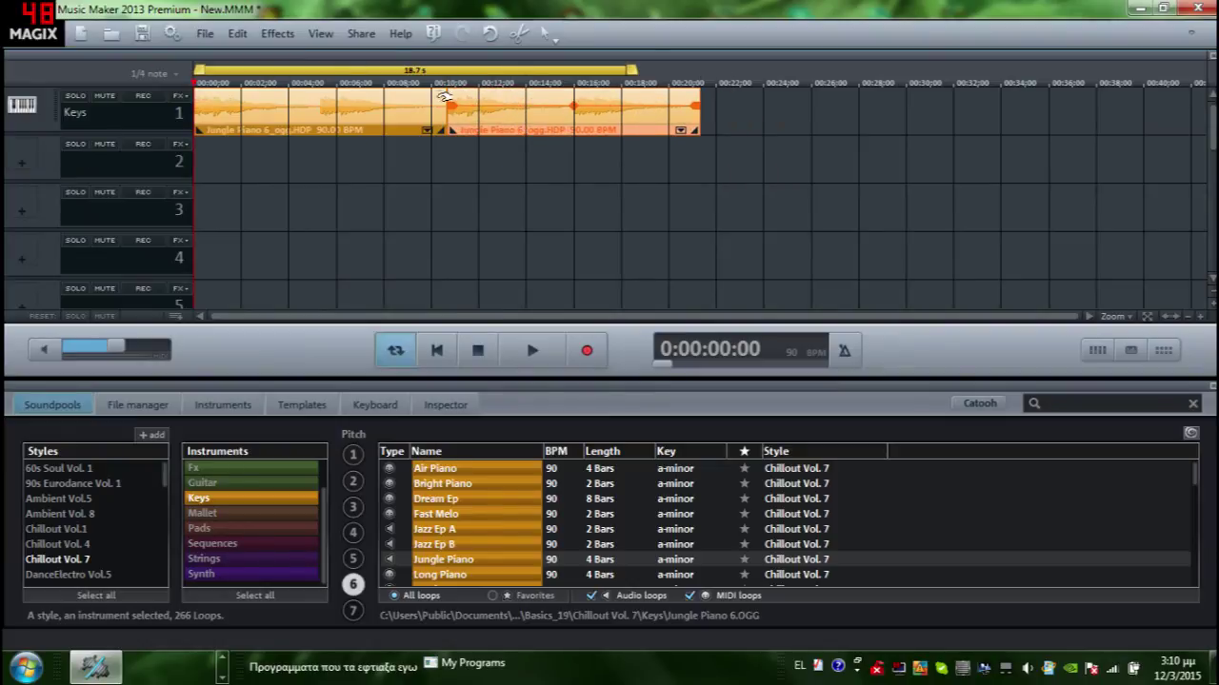
- Play the piano loops from about 14 s, check the system volume during playback, and pause
{"action": "left_click", "coordinate": [548, 88]}
{"action": "left_click", "coordinate": [531, 350]}
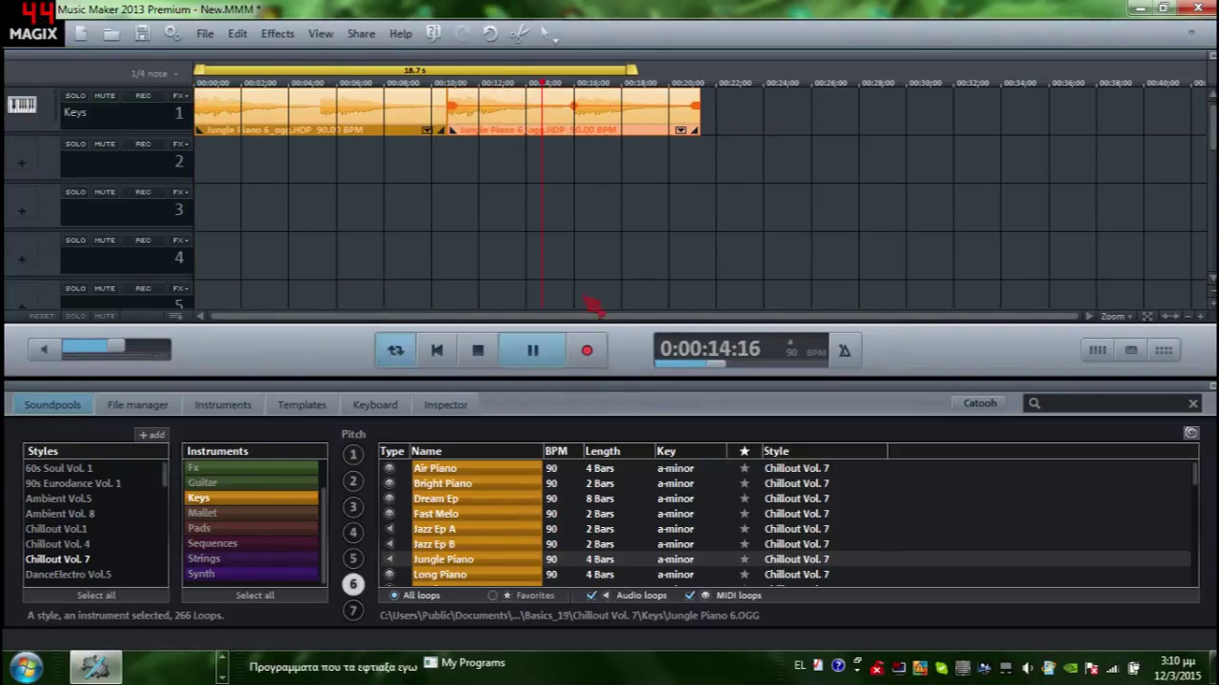
{"action": "left_click", "coordinate": [1048, 671]}
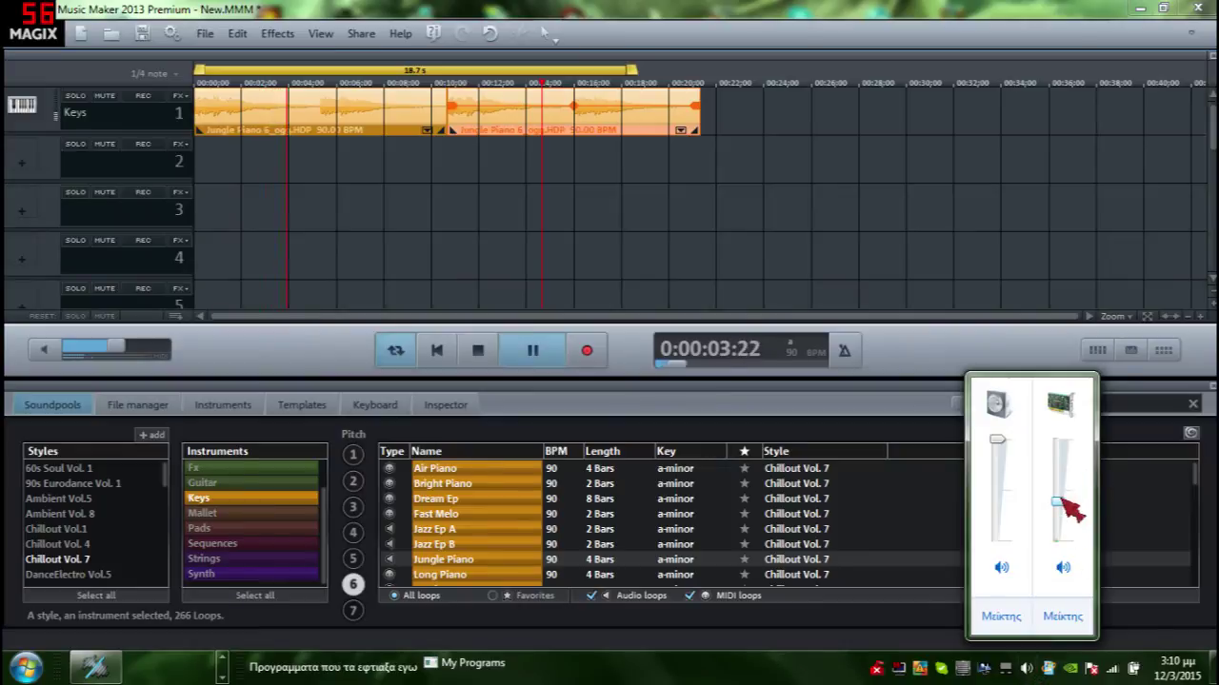
{"action": "left_click", "coordinate": [952, 350]}
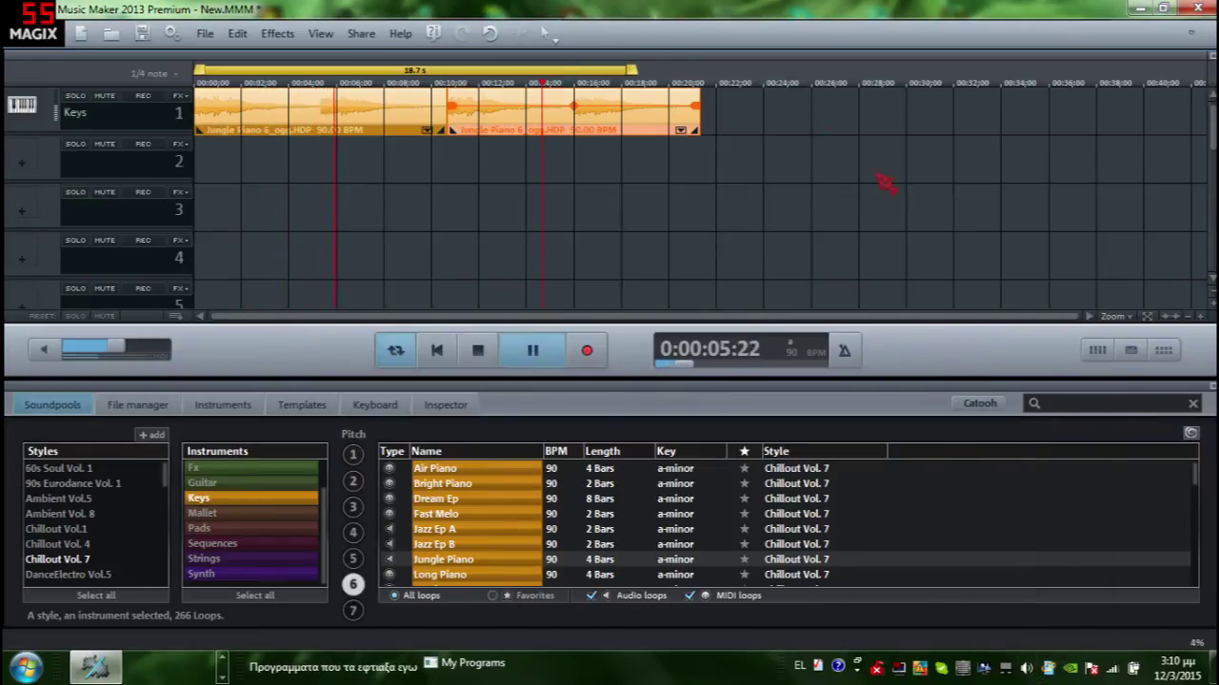
{"action": "left_click", "coordinate": [532, 349]}
- Remove both Jungle Piano loops and place a single one at the start of track 1
{"action": "scroll", "coordinate": [290, 518], "scroll_direction": "up", "scroll_amount": 2}
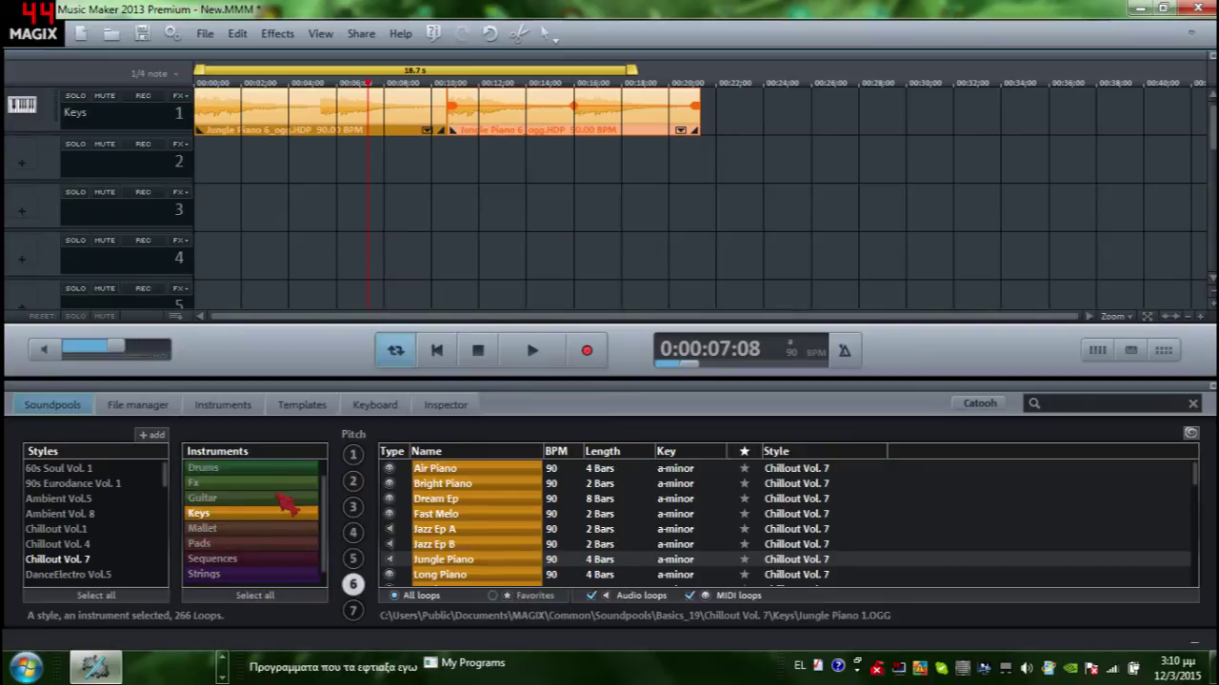
{"action": "right_click", "coordinate": [603, 105]}
{"action": "left_click", "coordinate": [718, 214]}
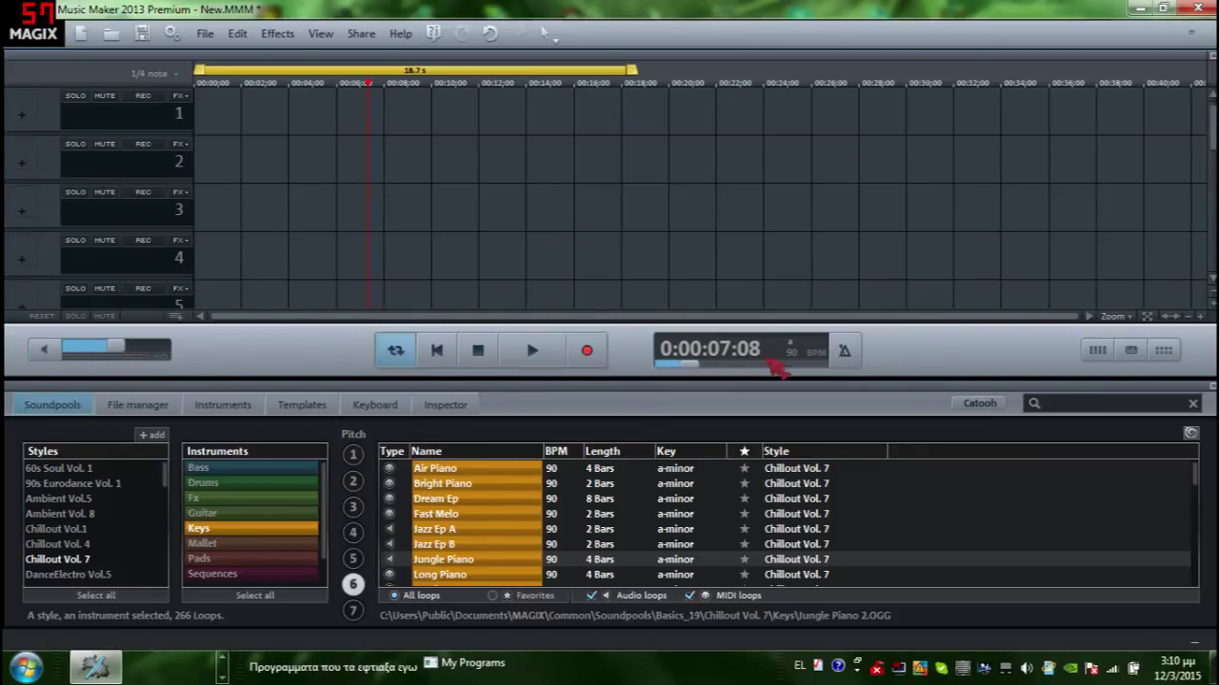
{"action": "left_click_drag", "start_coordinate": [452, 566], "coordinate": [229, 112]}
- Turn on the metronome and play the project from the beginning
{"action": "left_click", "coordinate": [844, 351]}
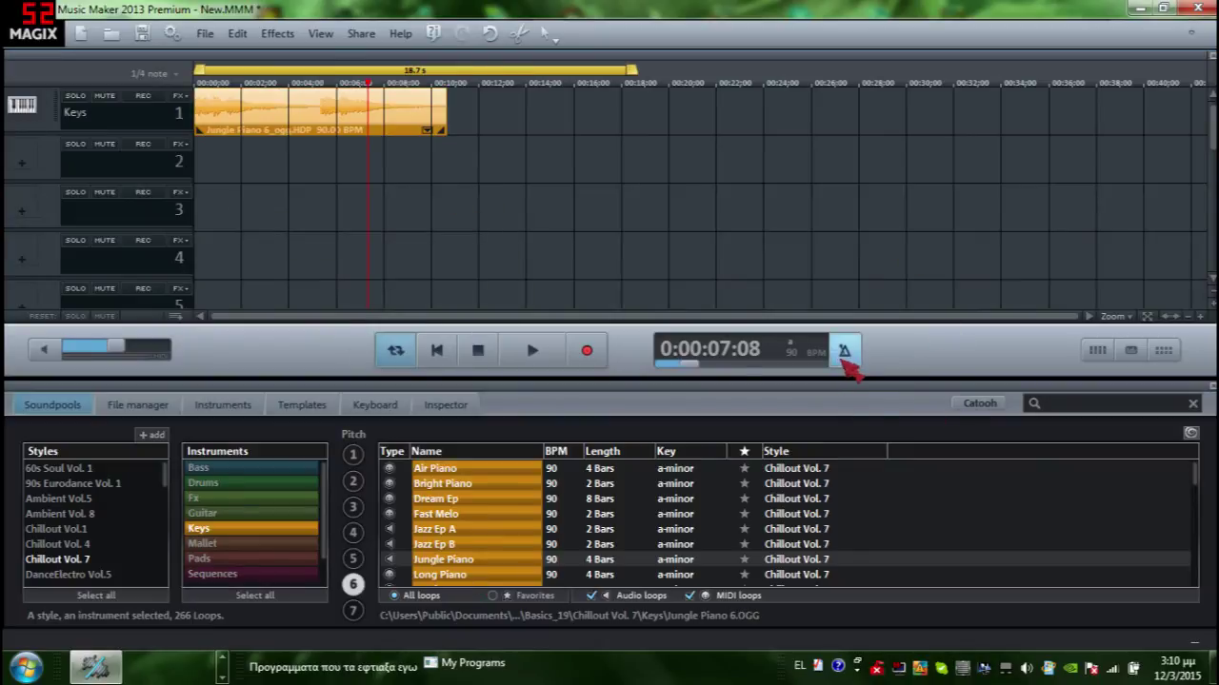
{"action": "left_click", "coordinate": [198, 88]}
{"action": "left_click", "coordinate": [533, 350]}
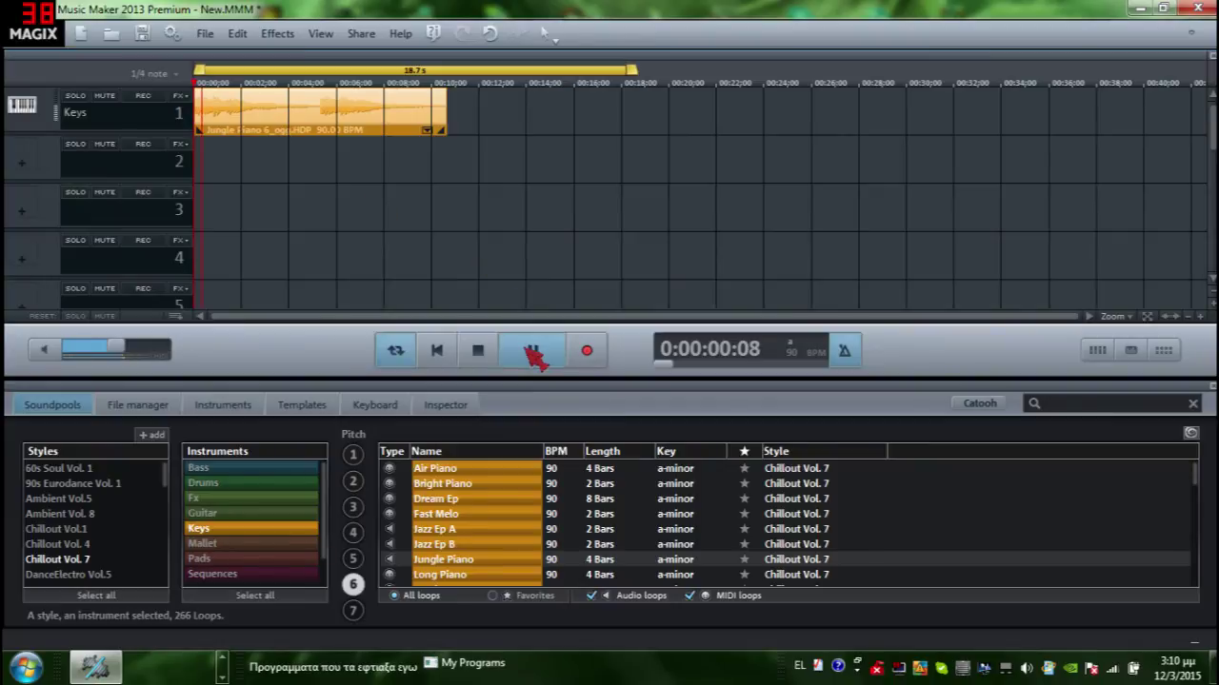
- Delete the Jungle Piano loop and turn off the metronome, with playback stopped and the playhead at the start
{"action": "right_click", "coordinate": [379, 122]}
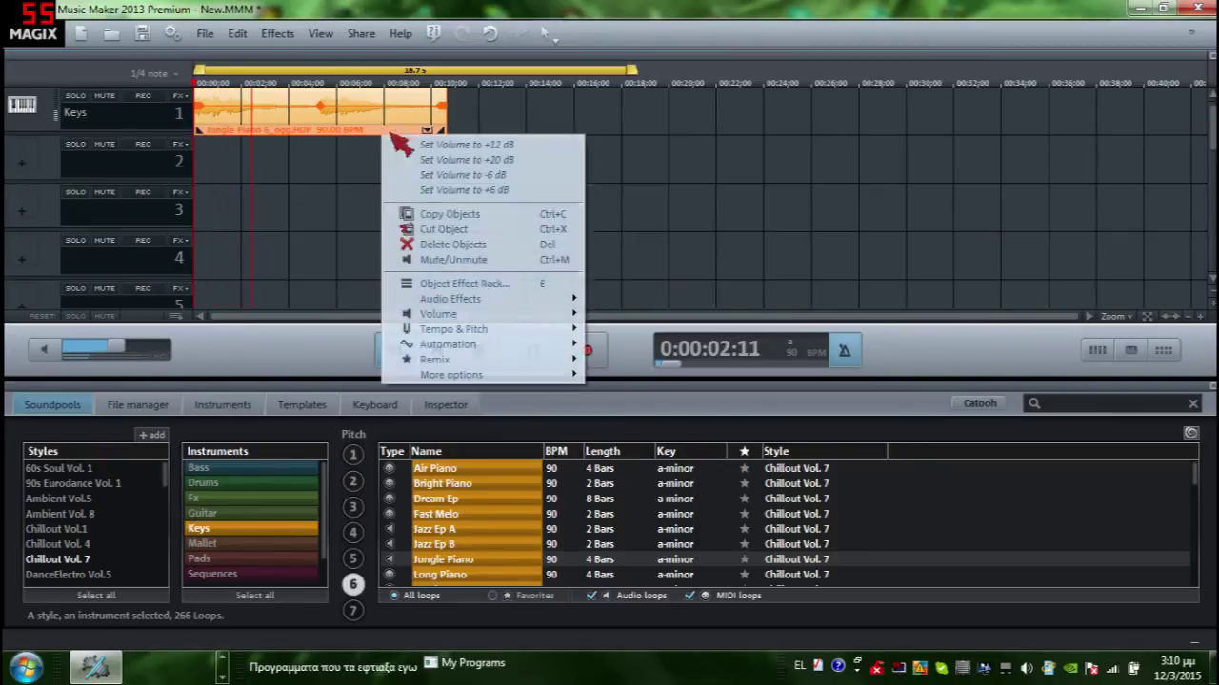
{"action": "left_click", "coordinate": [436, 248]}
{"action": "left_click", "coordinate": [844, 351]}
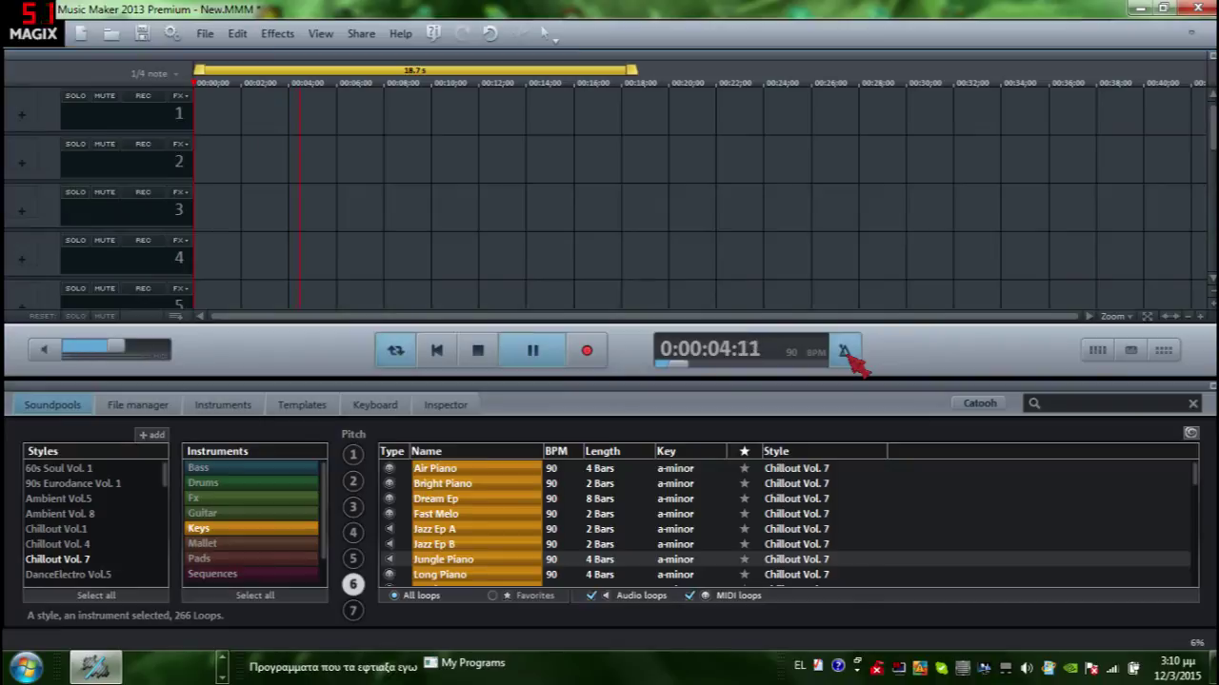
{"action": "left_click", "coordinate": [533, 351]}
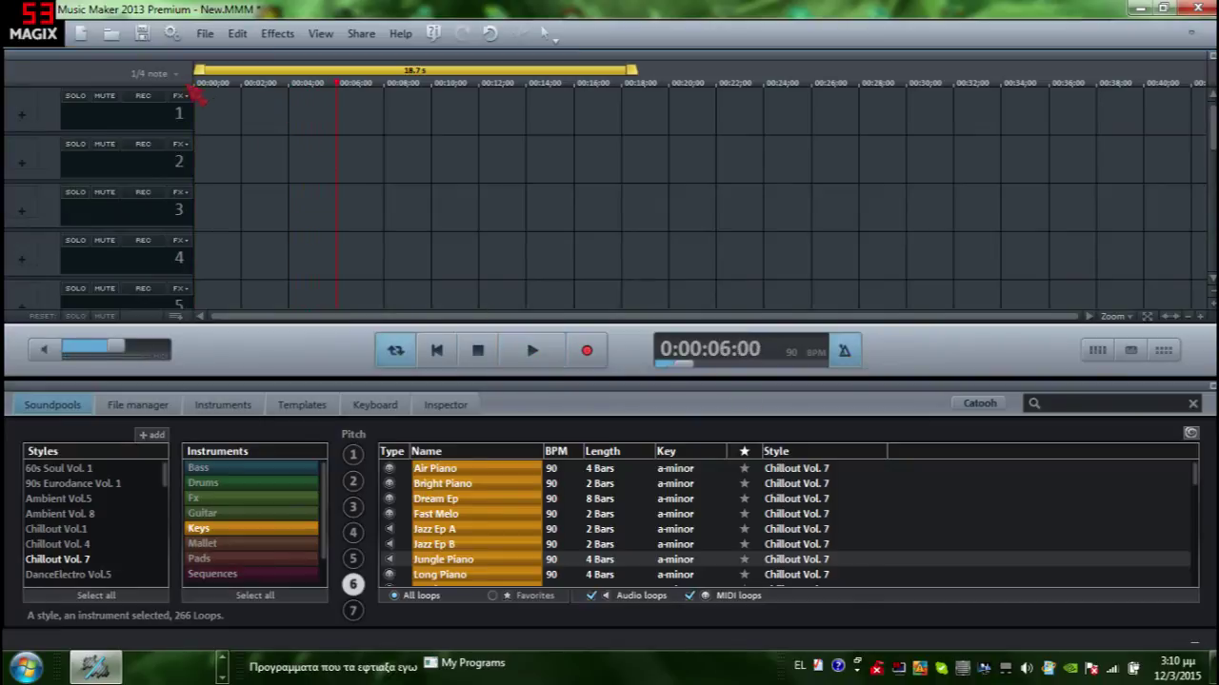
{"action": "left_click", "coordinate": [212, 86]}
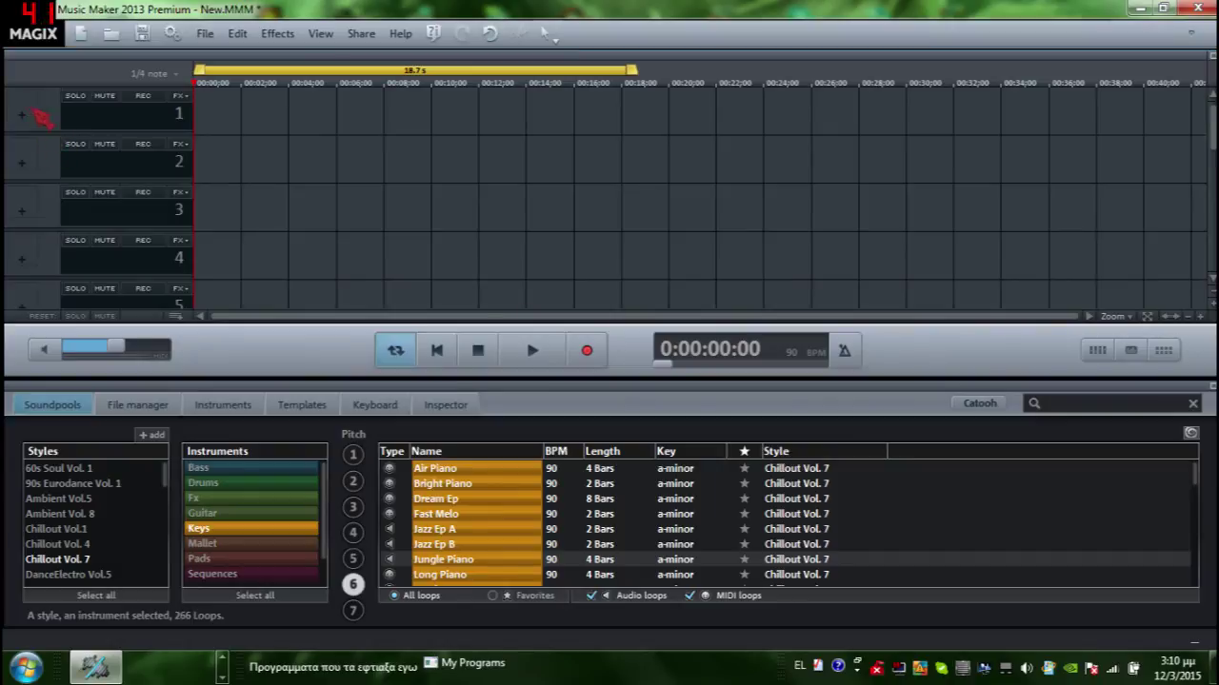
- Show the software instruments offered for track 1 without choosing one
{"action": "scroll", "coordinate": [276, 539], "scroll_direction": "down", "scroll_amount": 1}
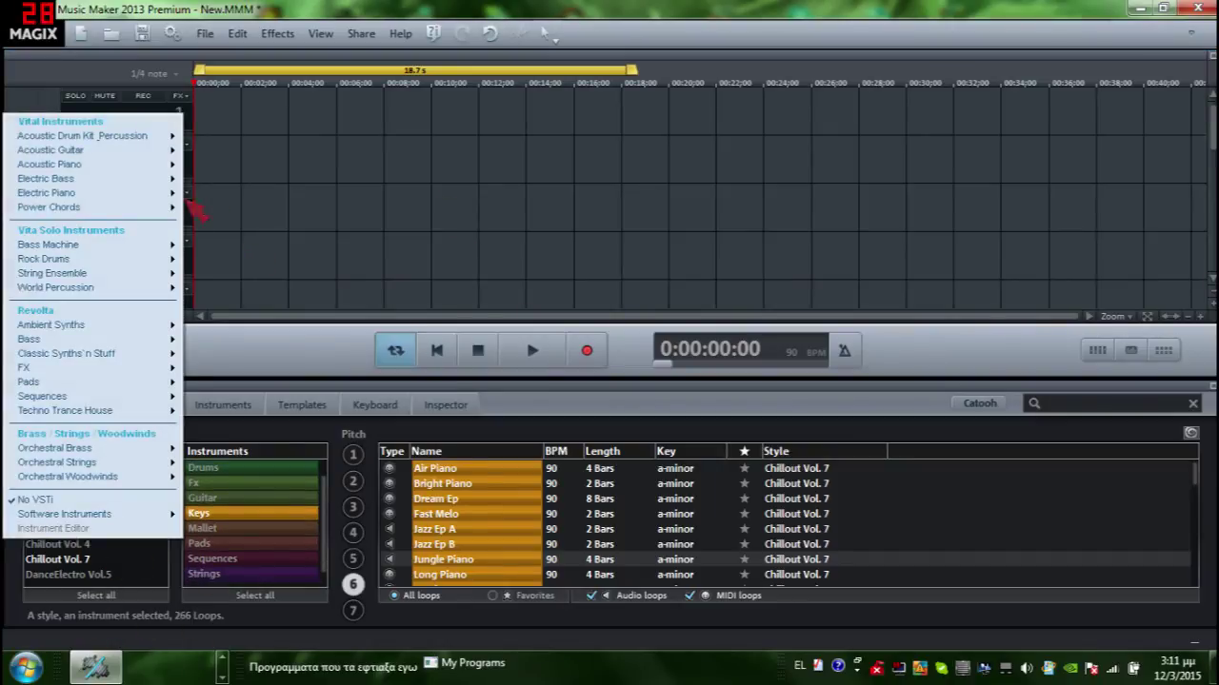
{"action": "left_click", "coordinate": [273, 155]}
- Add the EarthsCore pad loop from Minimal Electro Vol. 8 at the start of track 1
{"action": "scroll", "coordinate": [86, 519], "scroll_direction": "down", "scroll_amount": 6}
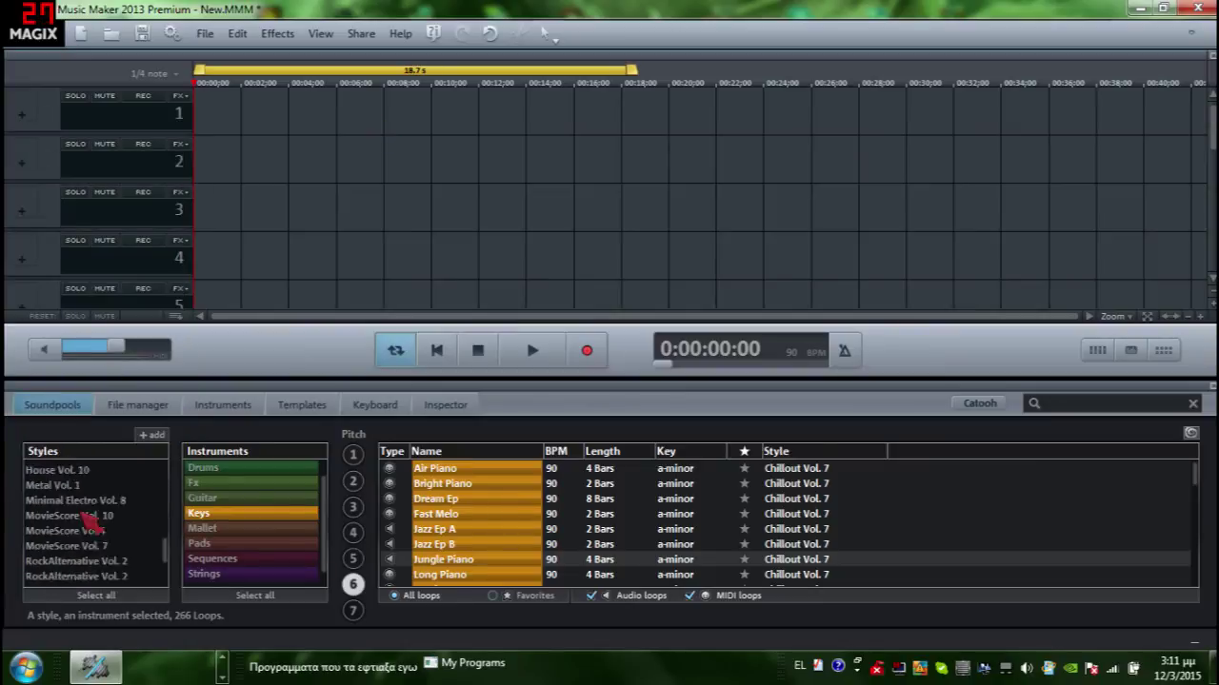
{"action": "scroll", "coordinate": [90, 523], "scroll_direction": "up", "scroll_amount": 2}
{"action": "left_click", "coordinate": [96, 529]}
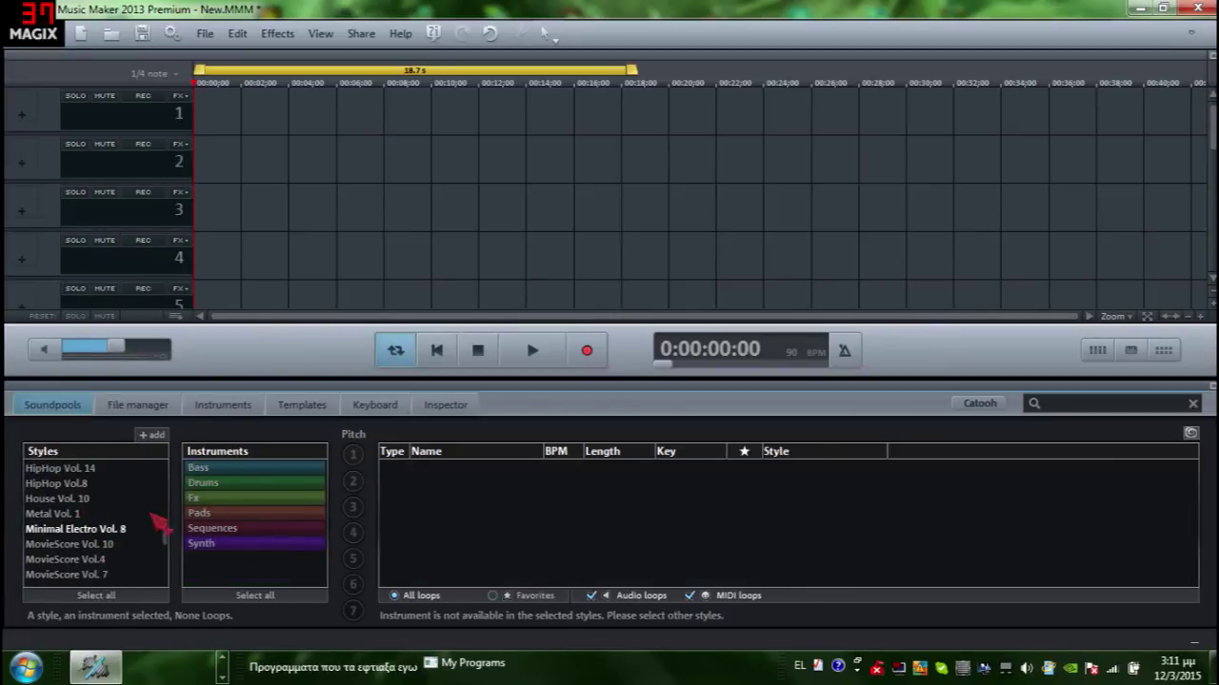
{"action": "left_click", "coordinate": [214, 513]}
{"action": "left_click_drag", "start_coordinate": [457, 501], "coordinate": [249, 106]}
- Add the Allyouneed E drum loop from Minimal Electro Vol. 8 at the start of track 2
{"action": "left_click", "coordinate": [214, 499]}
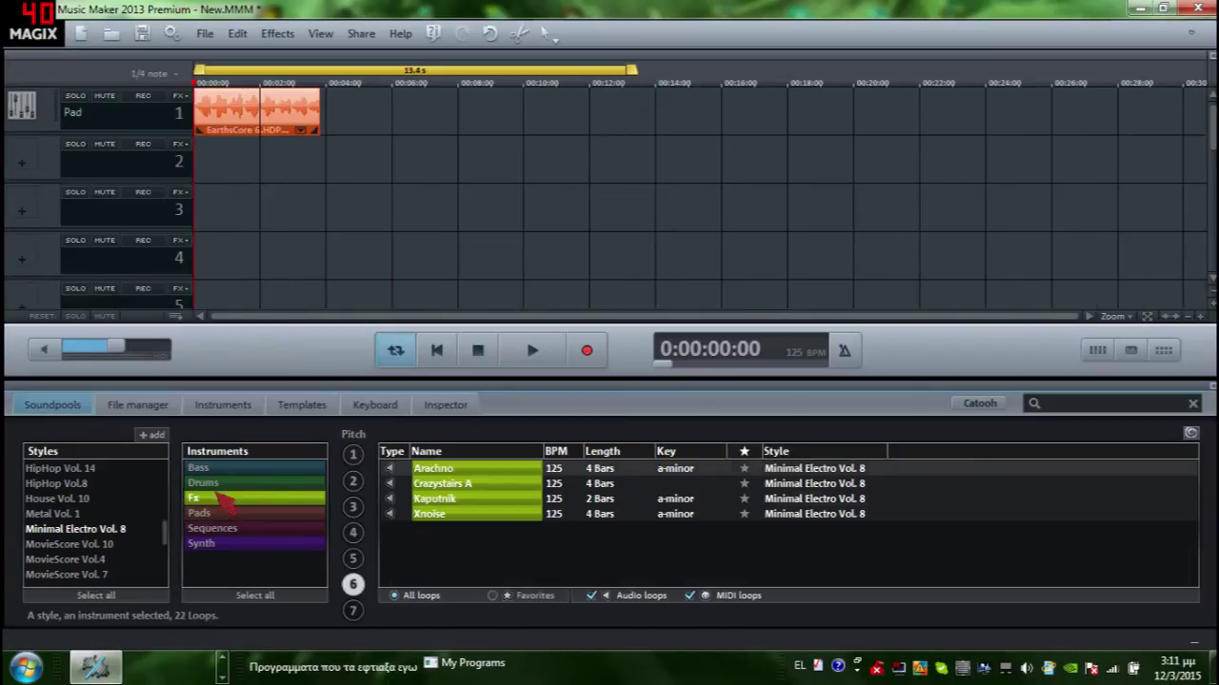
{"action": "key", "text": "Up"}
{"action": "left_click_drag", "start_coordinate": [464, 533], "coordinate": [221, 158]}
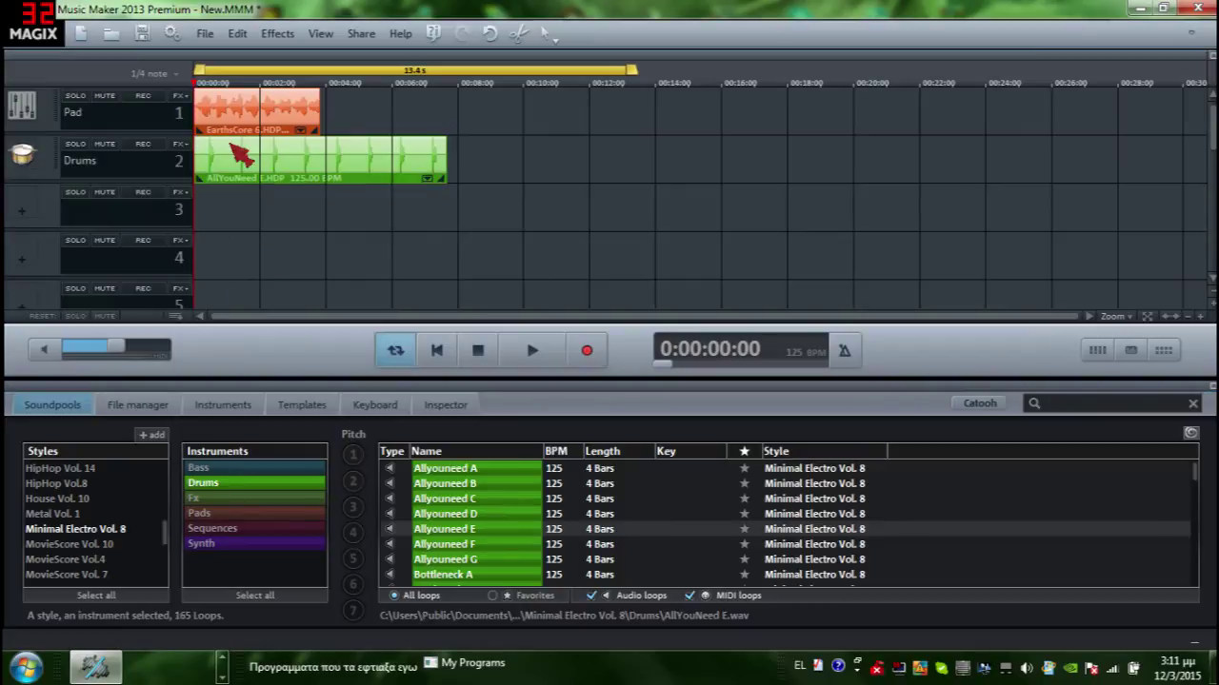
- Copy the EarthsCore loop and paste the duplicate directly after the original on track 1
{"action": "right_click", "coordinate": [258, 122]}
{"action": "left_click", "coordinate": [327, 208]}
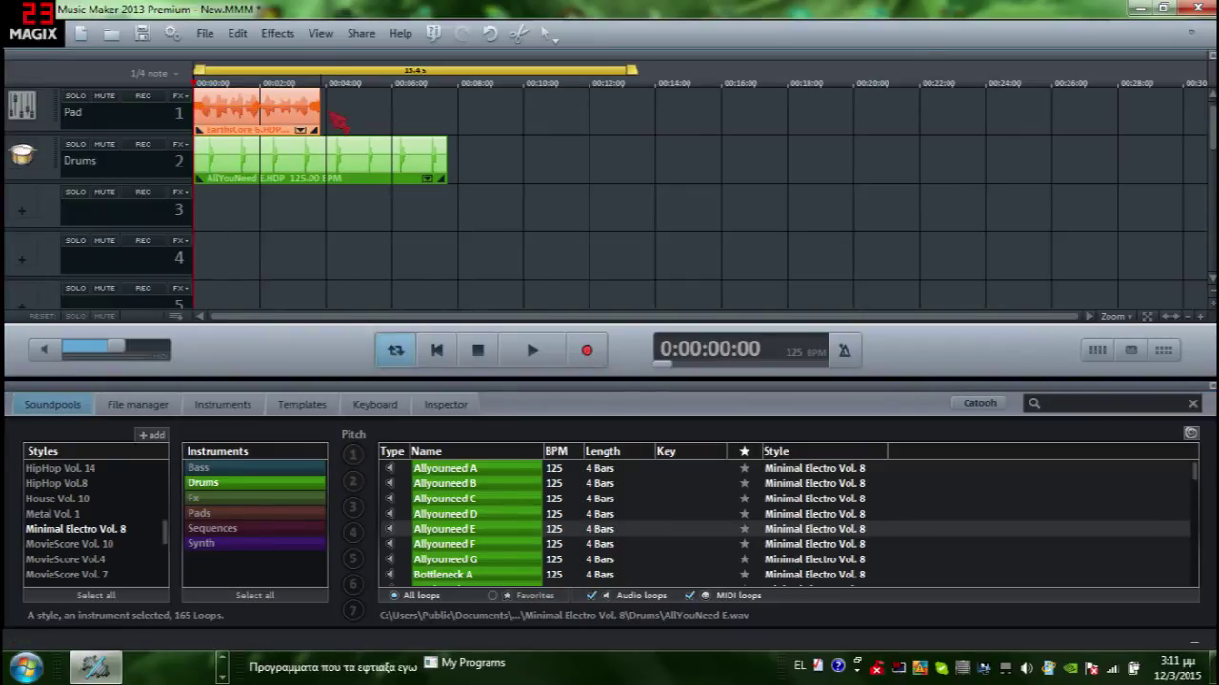
{"action": "right_click", "coordinate": [338, 121]}
{"action": "left_click", "coordinate": [362, 162]}
{"action": "right_click", "coordinate": [429, 135]}
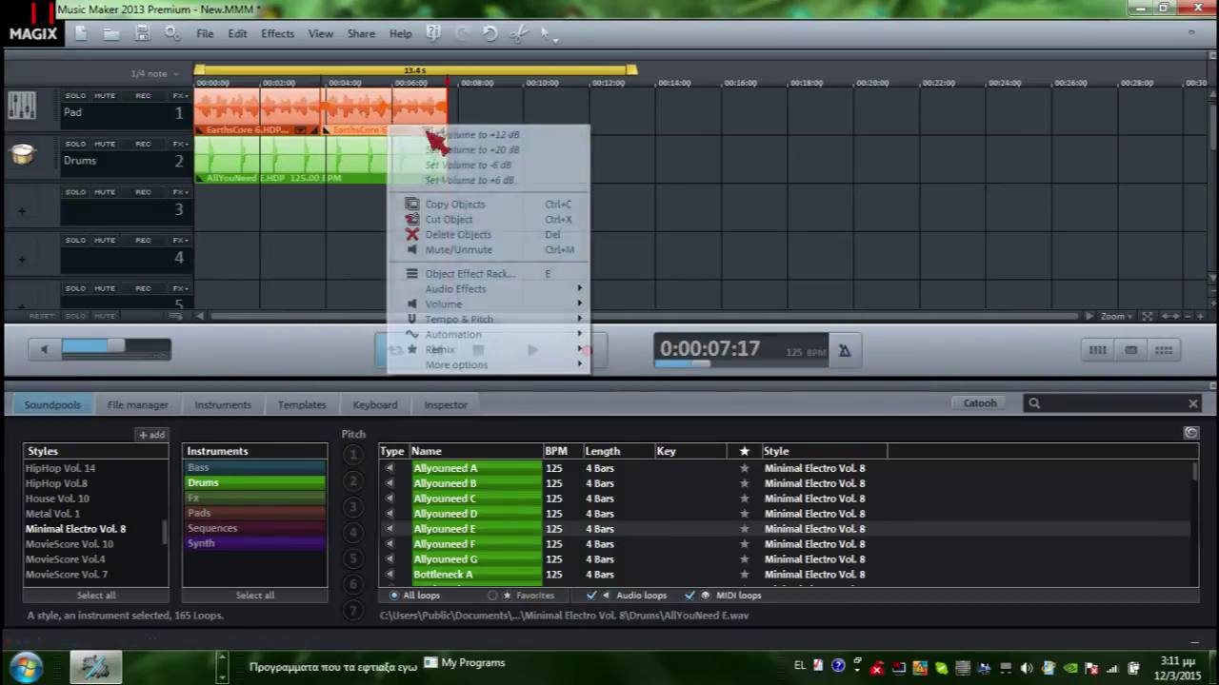
{"action": "left_click", "coordinate": [676, 242]}
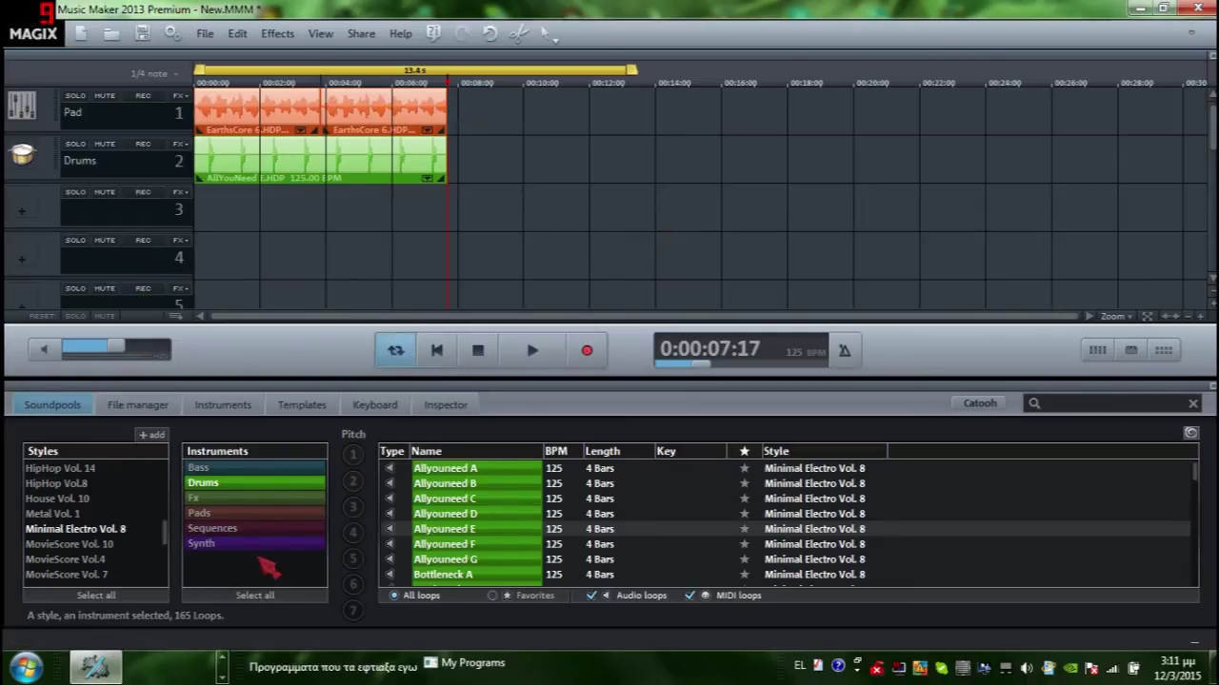
- Add the Glint mallet loop from House Vol. 10 at the start of track 3 and set its volume to +6 dB
{"action": "left_click", "coordinate": [84, 499]}
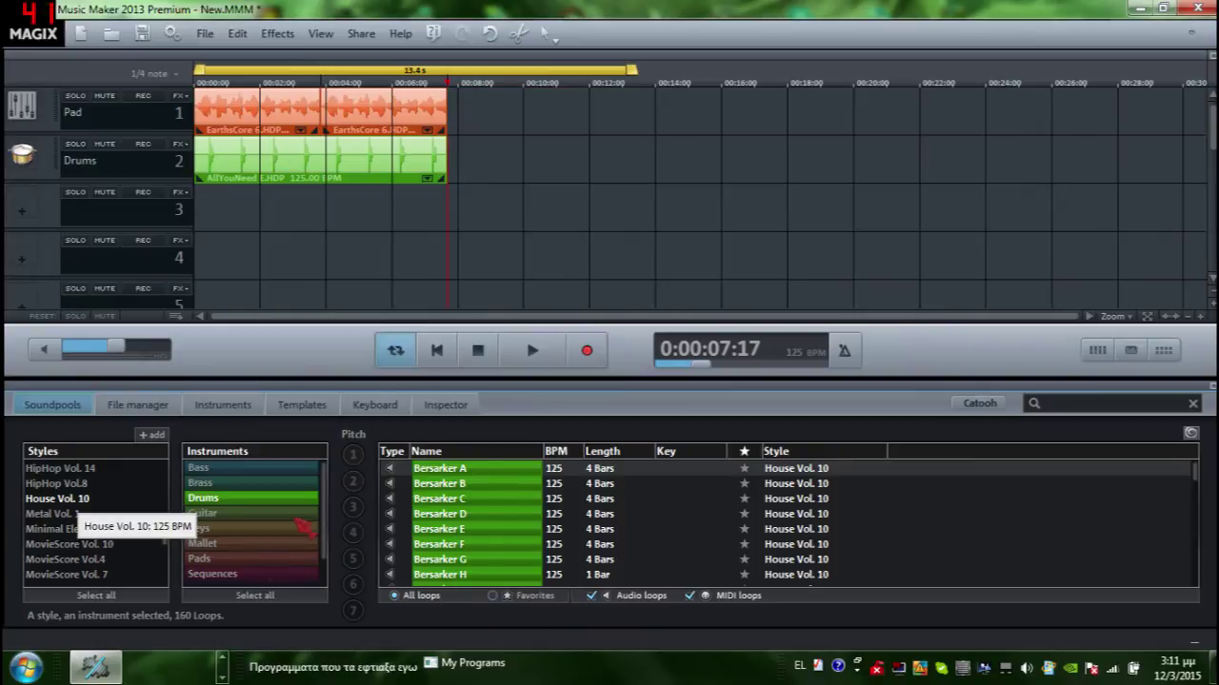
{"action": "left_click", "coordinate": [282, 548]}
{"action": "left_click_drag", "start_coordinate": [440, 497], "coordinate": [233, 221]}
{"action": "right_click", "coordinate": [244, 229]}
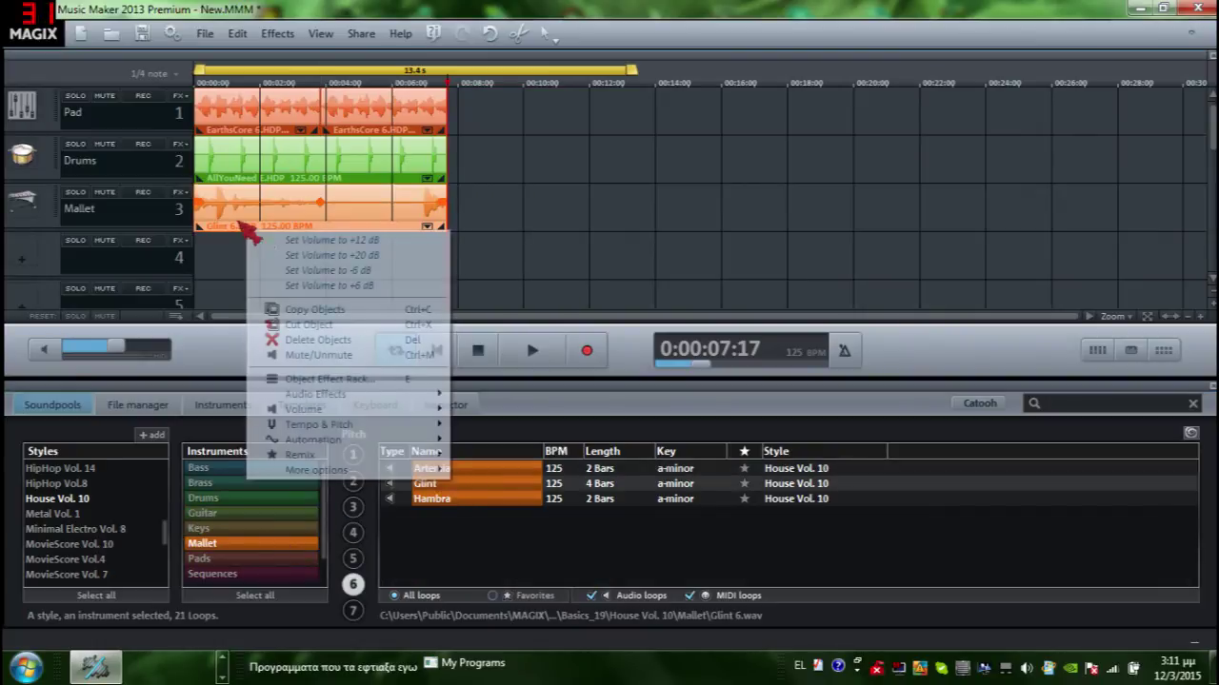
{"action": "left_click", "coordinate": [298, 279]}
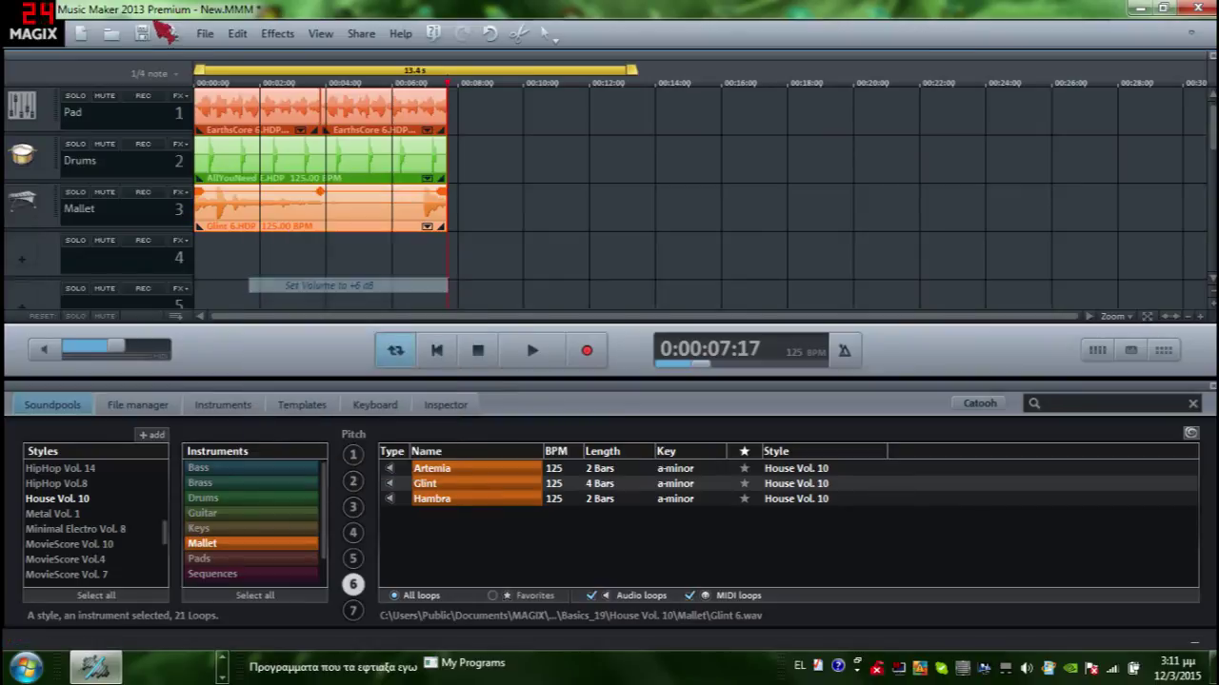
- Play the three-track arrangement from the start and pause it after the loops end
{"action": "left_click", "coordinate": [198, 83]}
{"action": "left_click", "coordinate": [533, 351]}
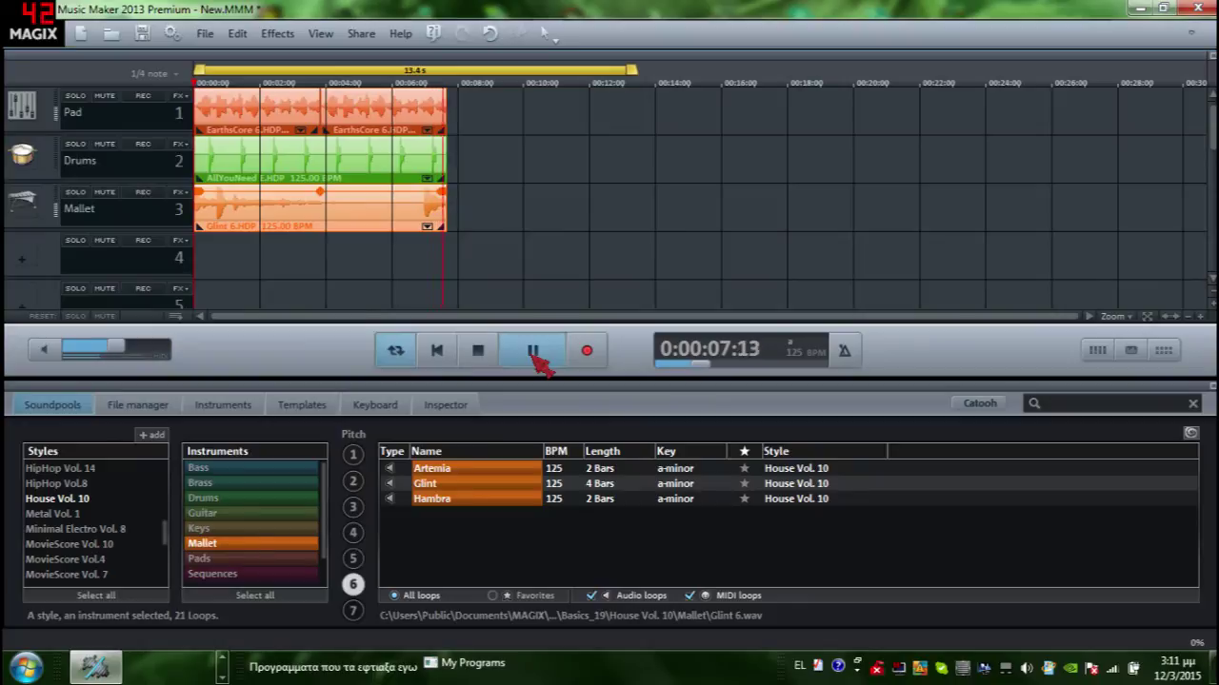
{"action": "left_click", "coordinate": [533, 354]}
- Delete all loops on tracks 1 to 3 together
{"action": "left_click_drag", "start_coordinate": [274, 281], "coordinate": [353, 103]}
{"action": "right_click", "coordinate": [356, 134]}
{"action": "left_click", "coordinate": [440, 254]}
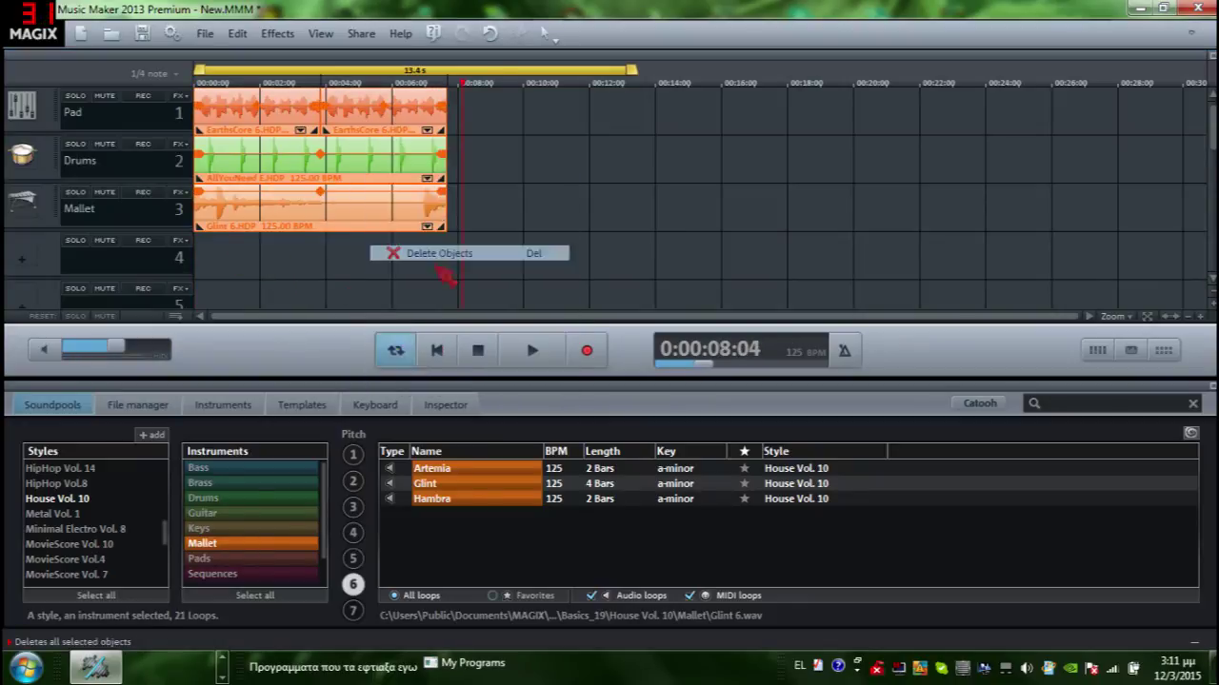
- Look through the guitar loops of Metal Vol. 1 and preview Hammer Guitar E
{"action": "scroll", "coordinate": [122, 539], "scroll_direction": "up", "scroll_amount": 8}
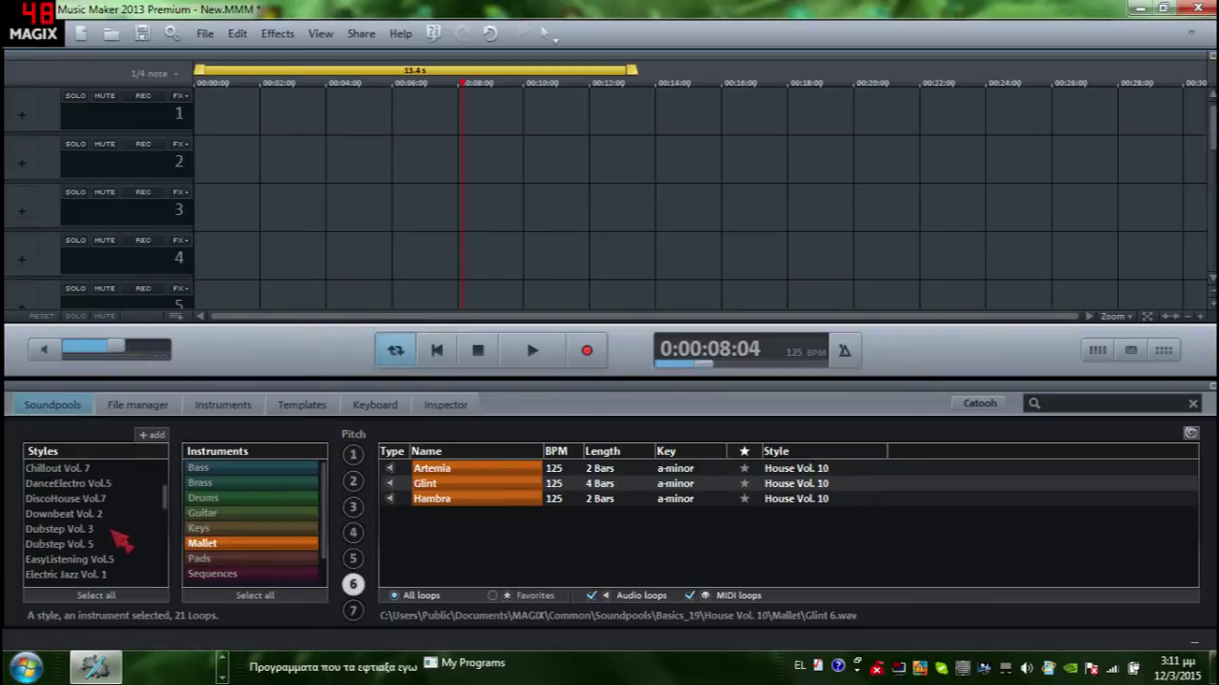
{"action": "scroll", "coordinate": [117, 537], "scroll_direction": "down", "scroll_amount": 12}
{"action": "scroll", "coordinate": [115, 535], "scroll_direction": "down", "scroll_amount": 3}
{"action": "scroll", "coordinate": [82, 539], "scroll_direction": "up", "scroll_amount": 8}
{"action": "left_click", "coordinate": [54, 514]}
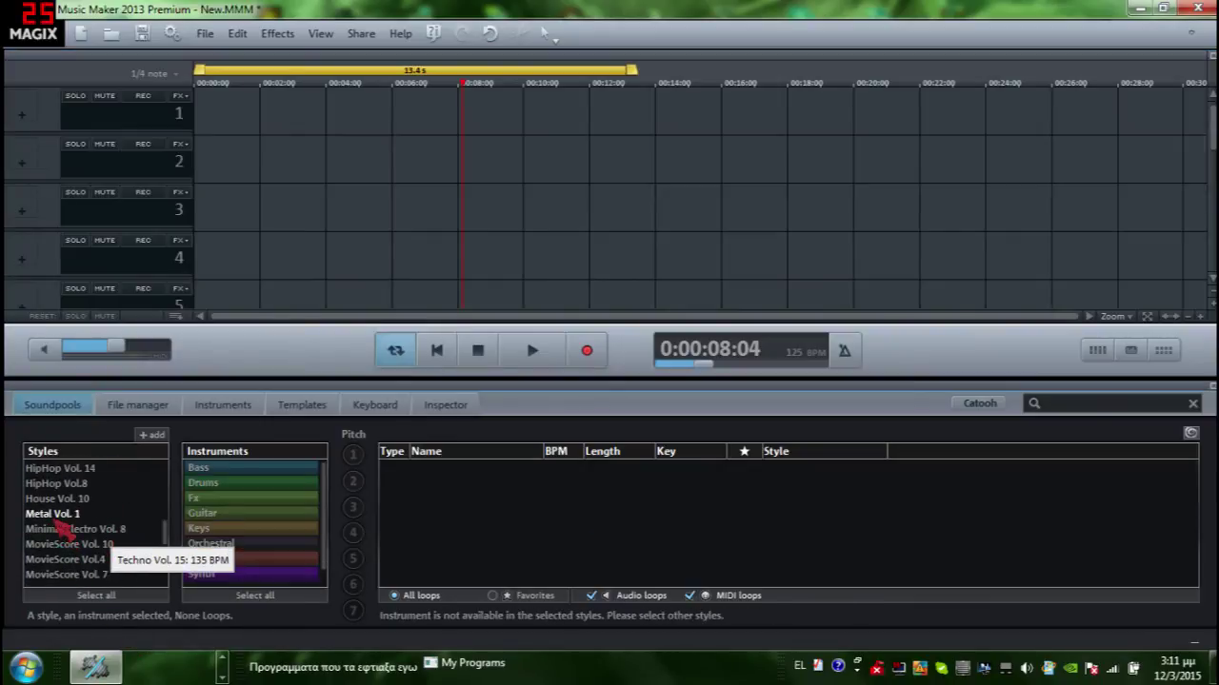
{"action": "left_click_drag", "start_coordinate": [259, 533], "coordinate": [435, 576]}
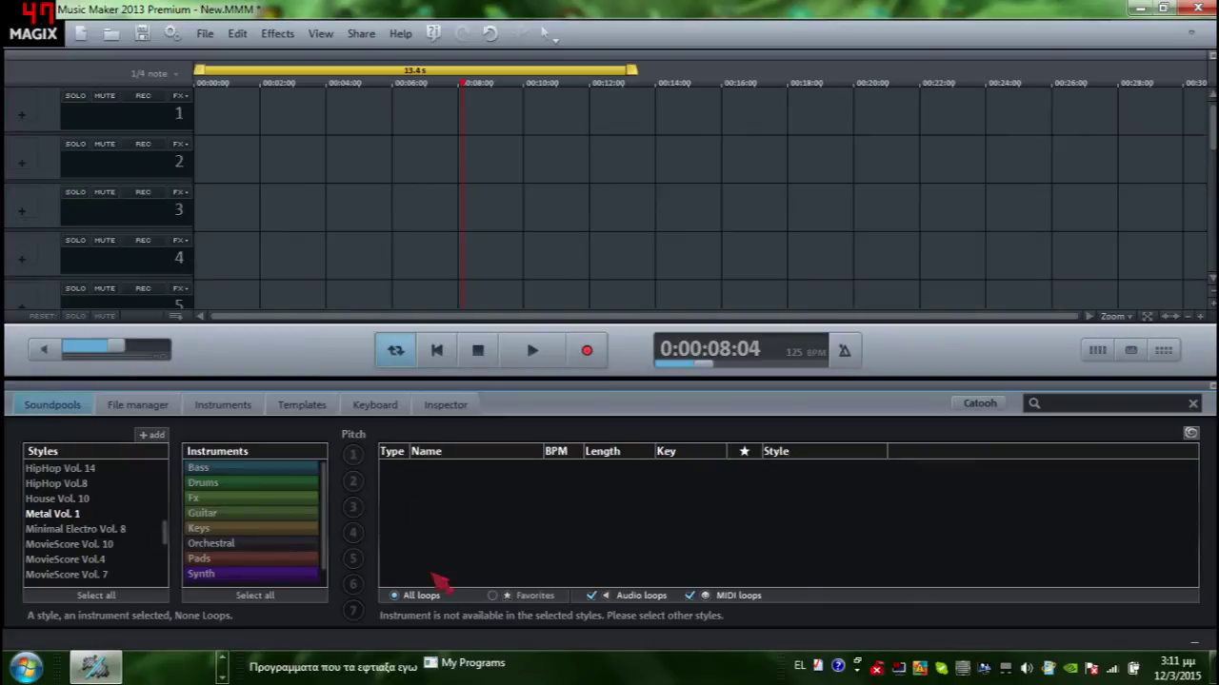
{"action": "left_click", "coordinate": [483, 501]}
{"action": "scroll", "coordinate": [484, 505], "scroll_direction": "down", "scroll_amount": 2}
{"action": "left_click", "coordinate": [489, 501]}
{"action": "left_click", "coordinate": [494, 487]}
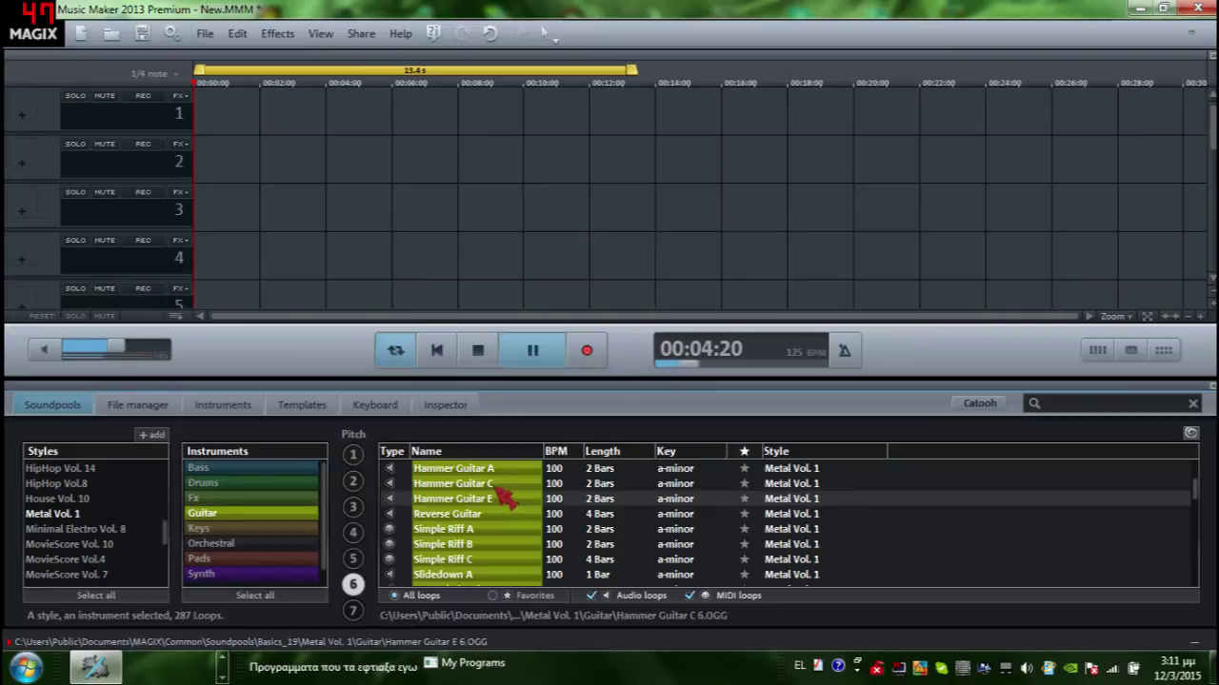
{"action": "scroll", "coordinate": [503, 498], "scroll_direction": "down", "scroll_amount": 3}
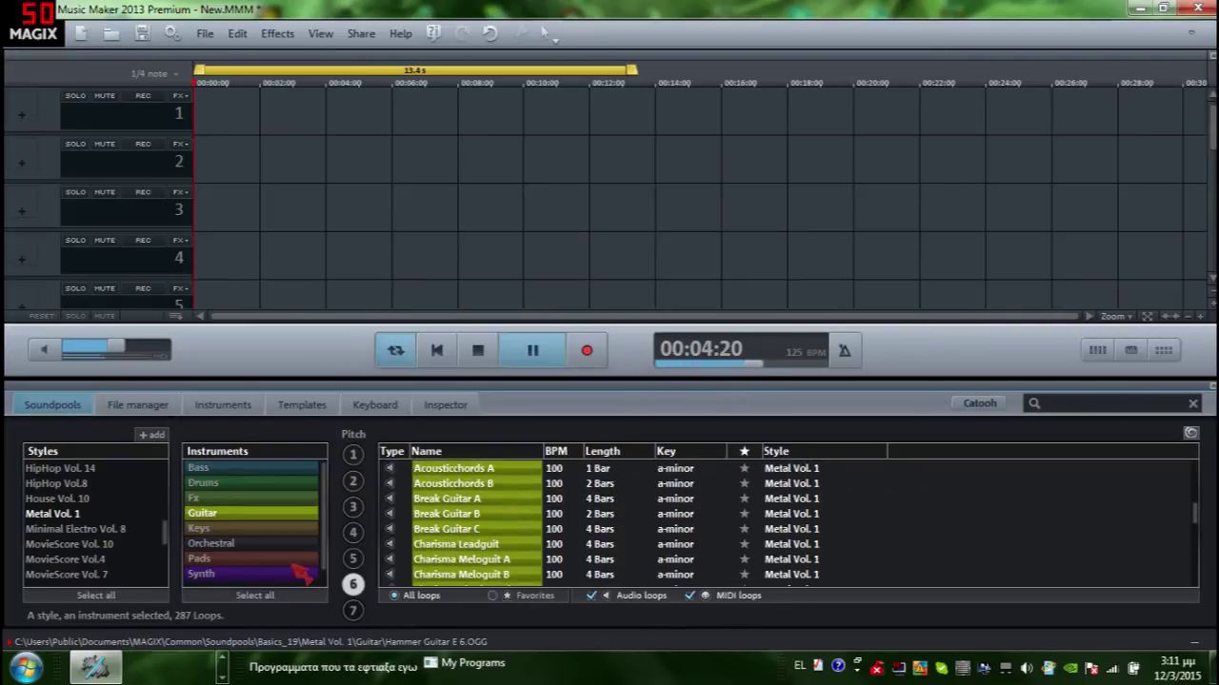
- Browse the pads, keys and orchestral loops of Metal Vol. 1 and preview Darkdesire Choir C
{"action": "left_click", "coordinate": [243, 558]}
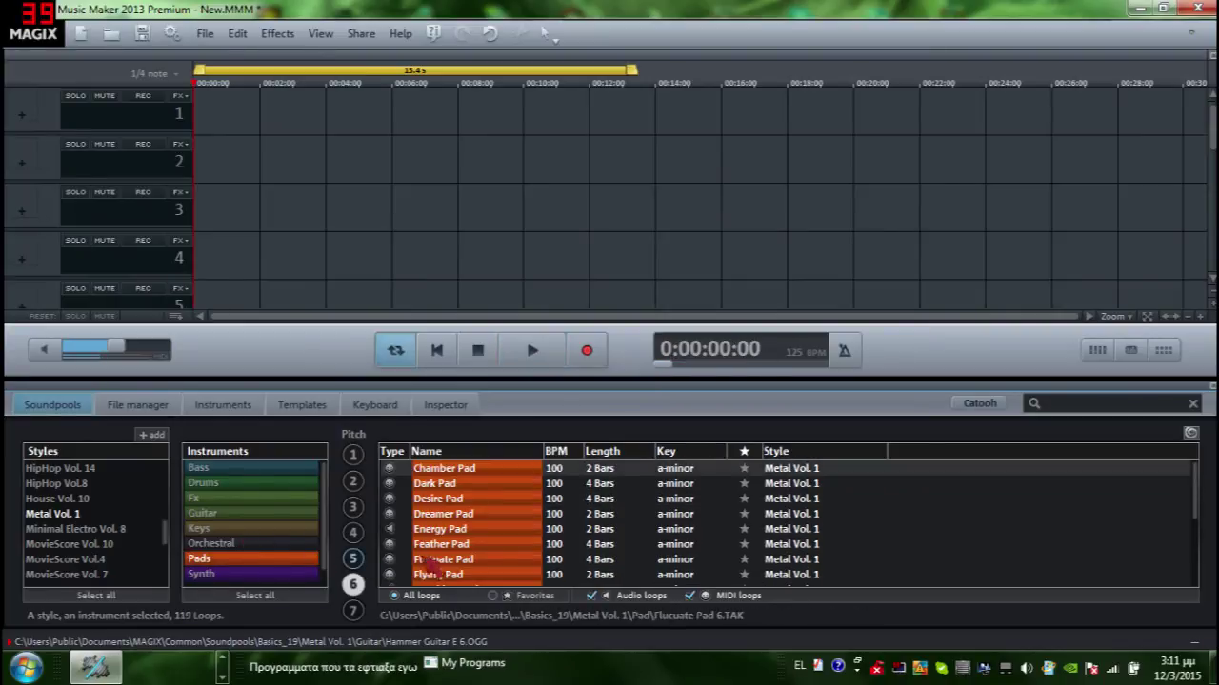
{"action": "scroll", "coordinate": [448, 571], "scroll_direction": "down", "scroll_amount": 2}
{"action": "scroll", "coordinate": [447, 552], "scroll_direction": "down", "scroll_amount": 2}
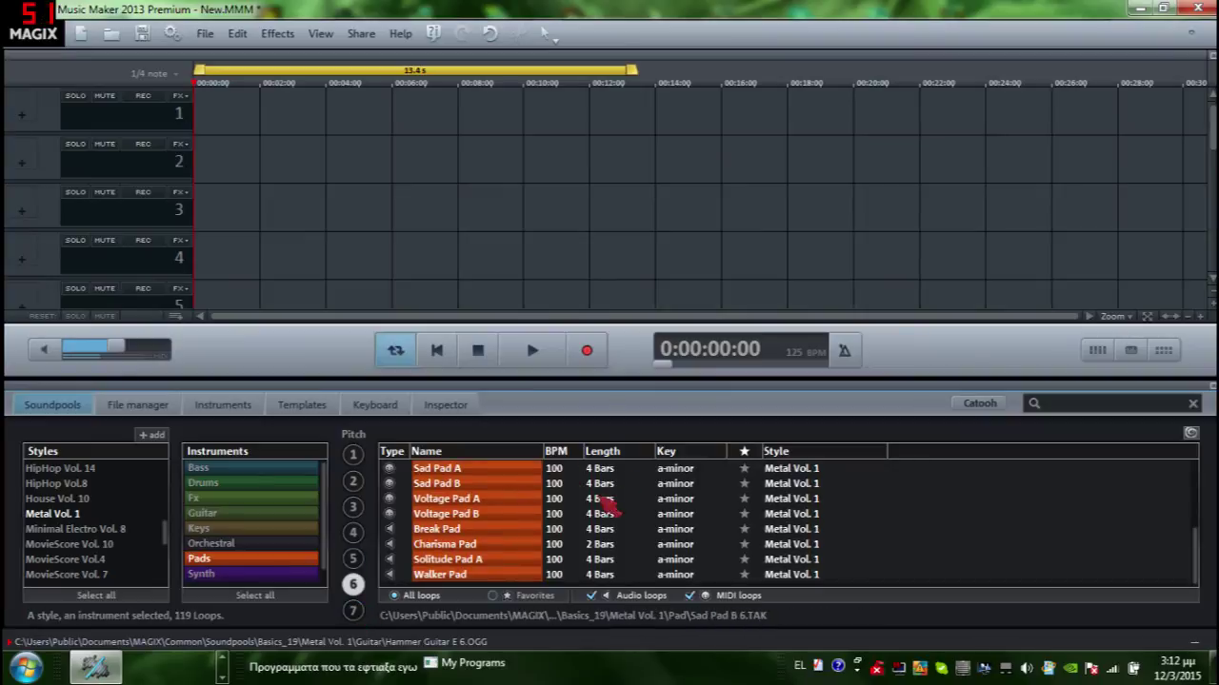
{"action": "left_click", "coordinate": [250, 528]}
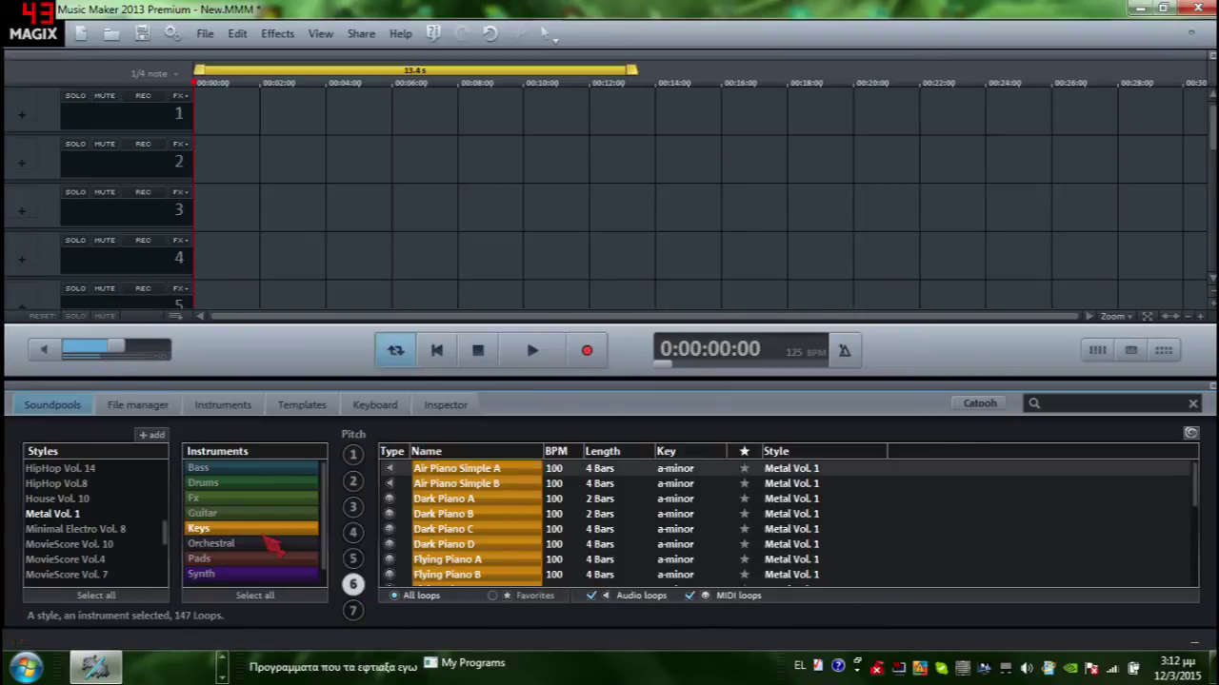
{"action": "left_click", "coordinate": [262, 544]}
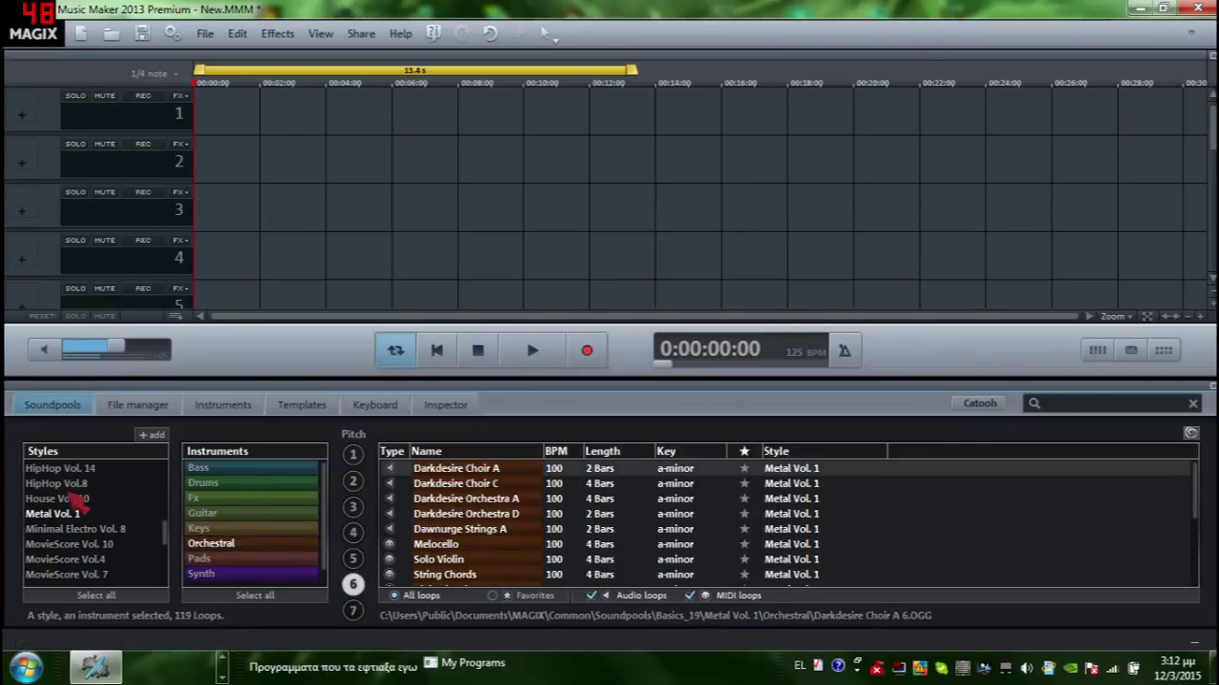
{"action": "scroll", "coordinate": [543, 499], "scroll_direction": "down", "scroll_amount": 2}
{"action": "scroll", "coordinate": [544, 503], "scroll_direction": "up", "scroll_amount": 2}
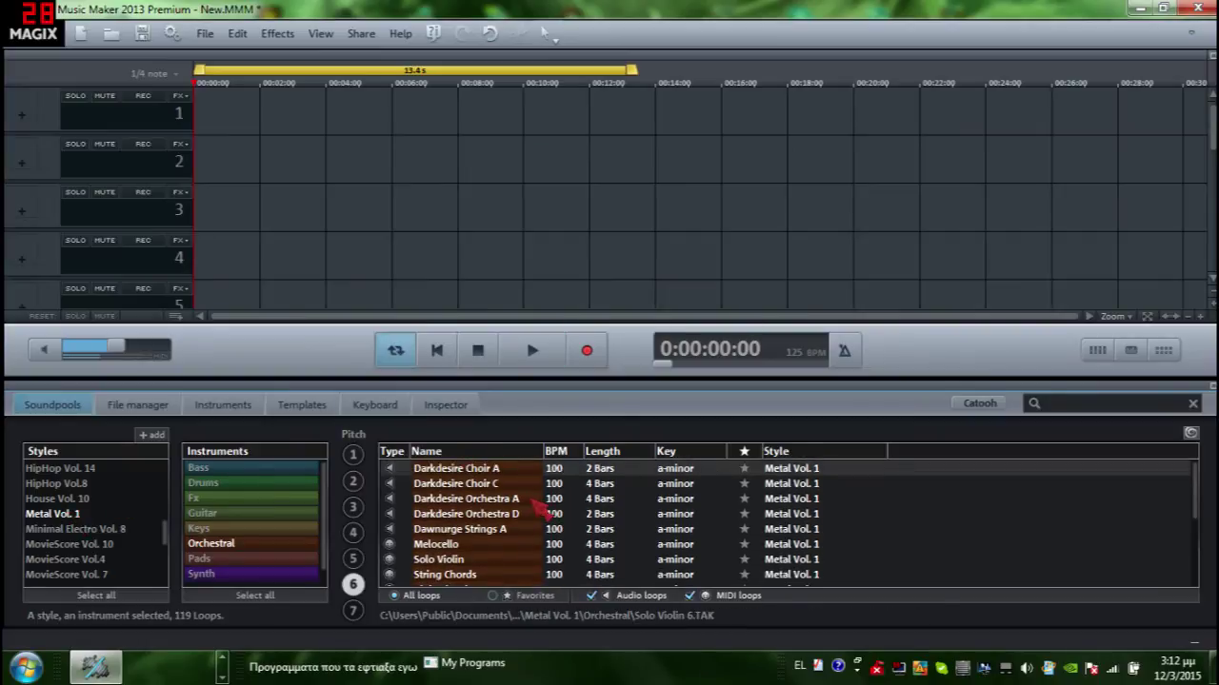
- Check the instruments offered by the HipHop Vol. 11 and Users soundpool styles
{"action": "scroll", "coordinate": [67, 509], "scroll_direction": "up", "scroll_amount": 3}
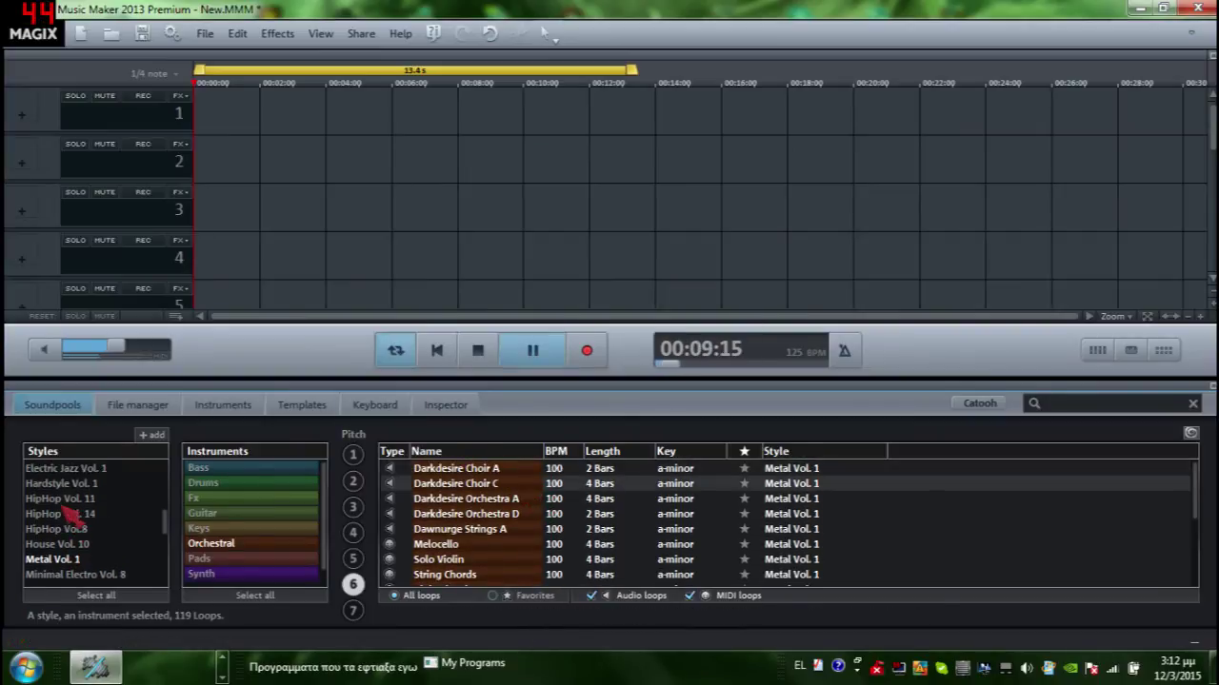
{"action": "left_click", "coordinate": [63, 500]}
{"action": "scroll", "coordinate": [63, 509], "scroll_direction": "up", "scroll_amount": 4}
{"action": "scroll", "coordinate": [86, 533], "scroll_direction": "down", "scroll_amount": 15}
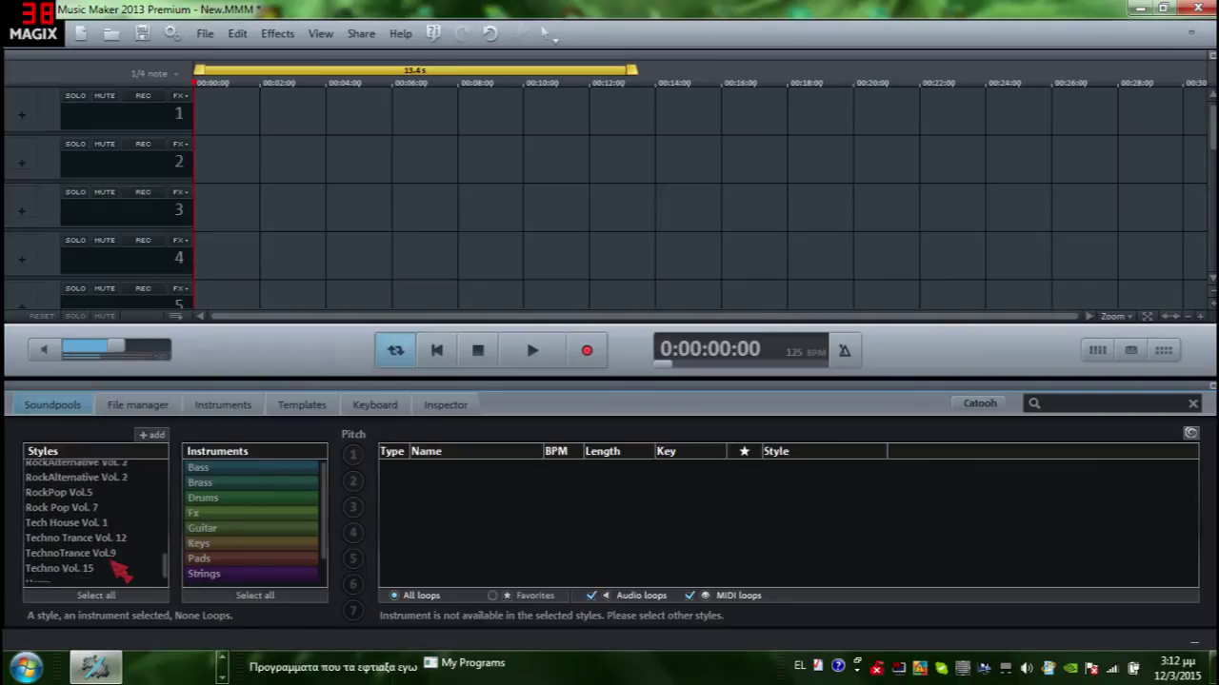
{"action": "left_click", "coordinate": [40, 545]}
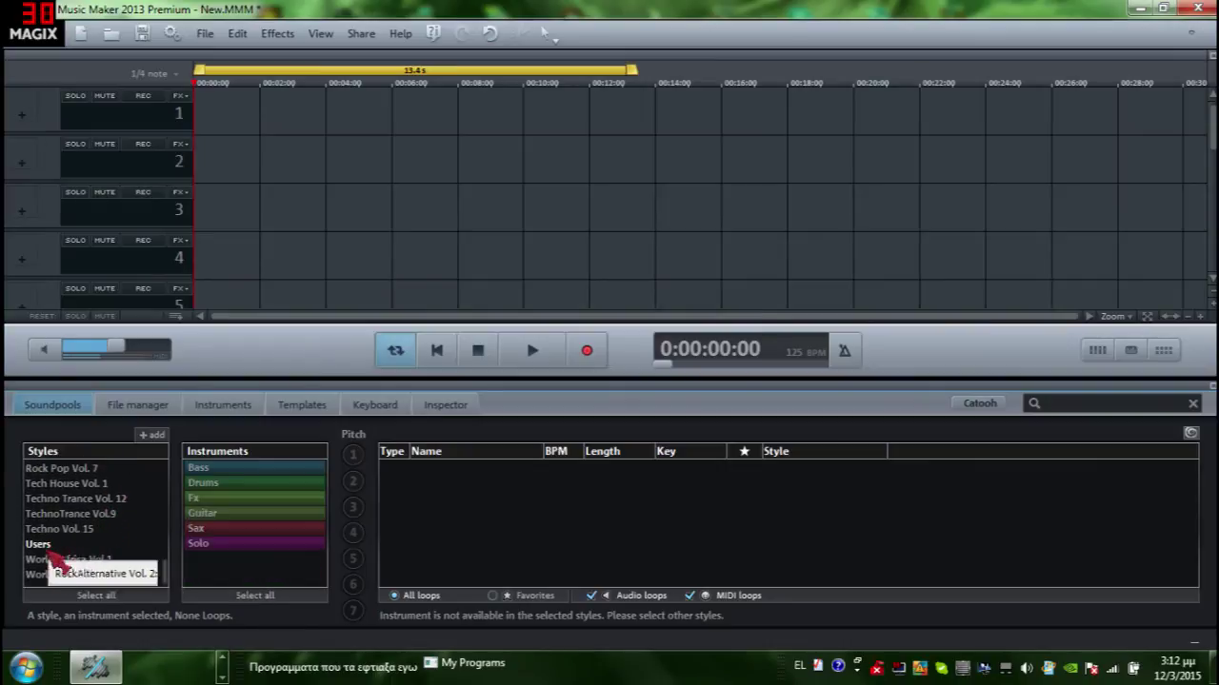
{"action": "left_click", "coordinate": [225, 530]}
{"action": "key", "text": "Up"}
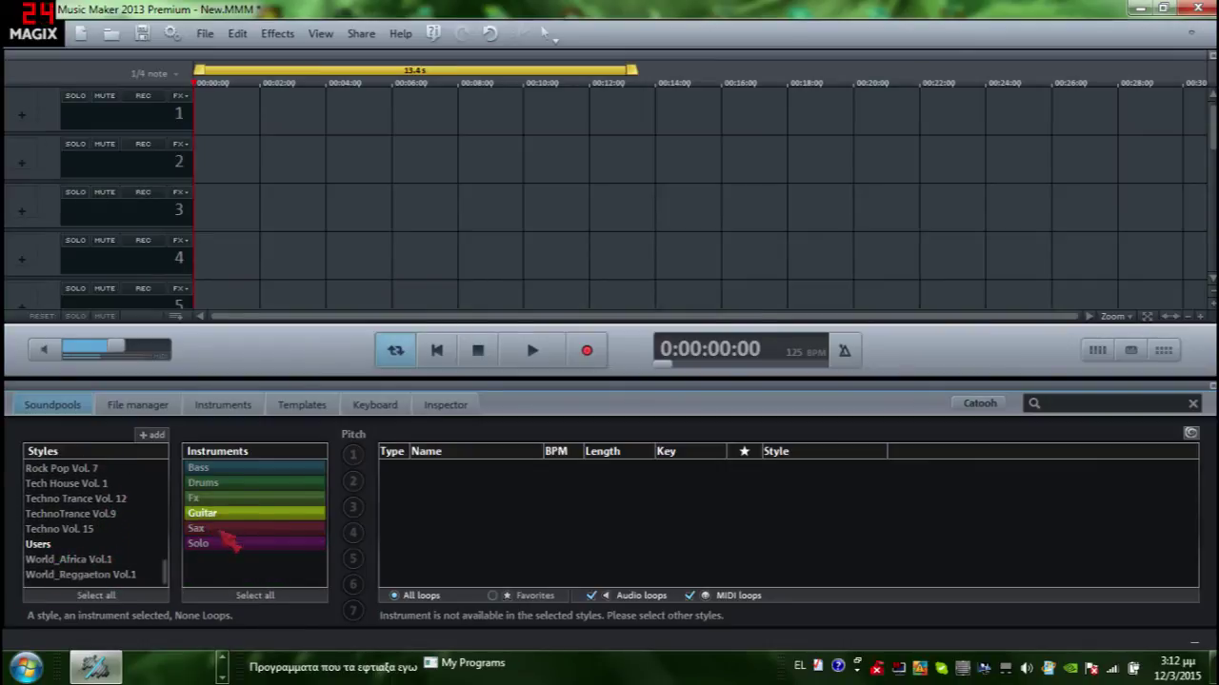
{"action": "left_click", "coordinate": [217, 567]}
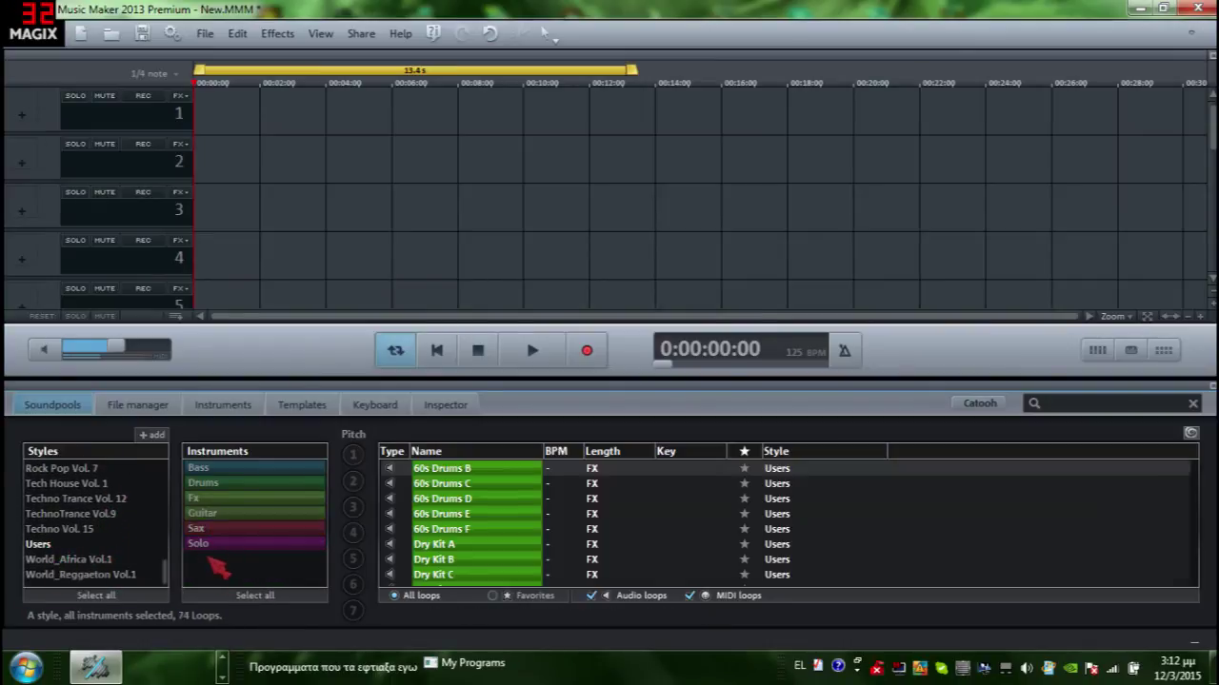
- Preview bass, oneshot and vocal loops of World_Africa Vol.1, including Livebassb, Single Snare Hit W Reverb and Bolingo Lead
{"action": "left_click", "coordinate": [105, 560]}
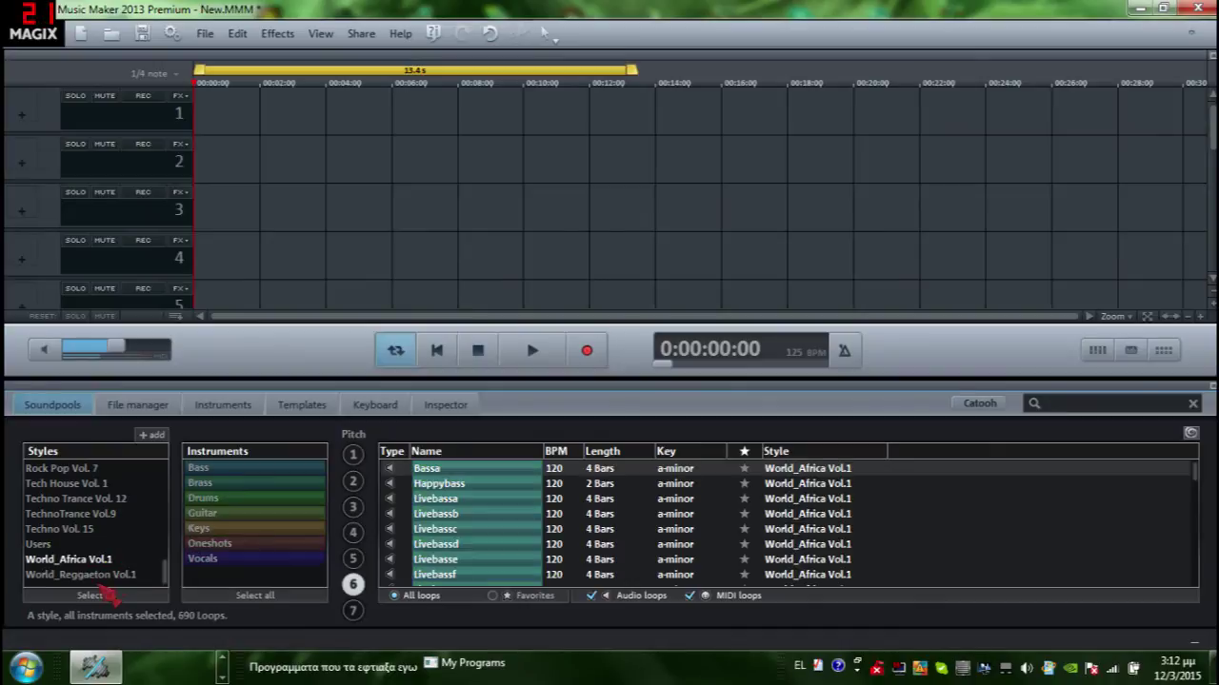
{"action": "left_click", "coordinate": [455, 519]}
{"action": "scroll", "coordinate": [106, 539], "scroll_direction": "up", "scroll_amount": 2}
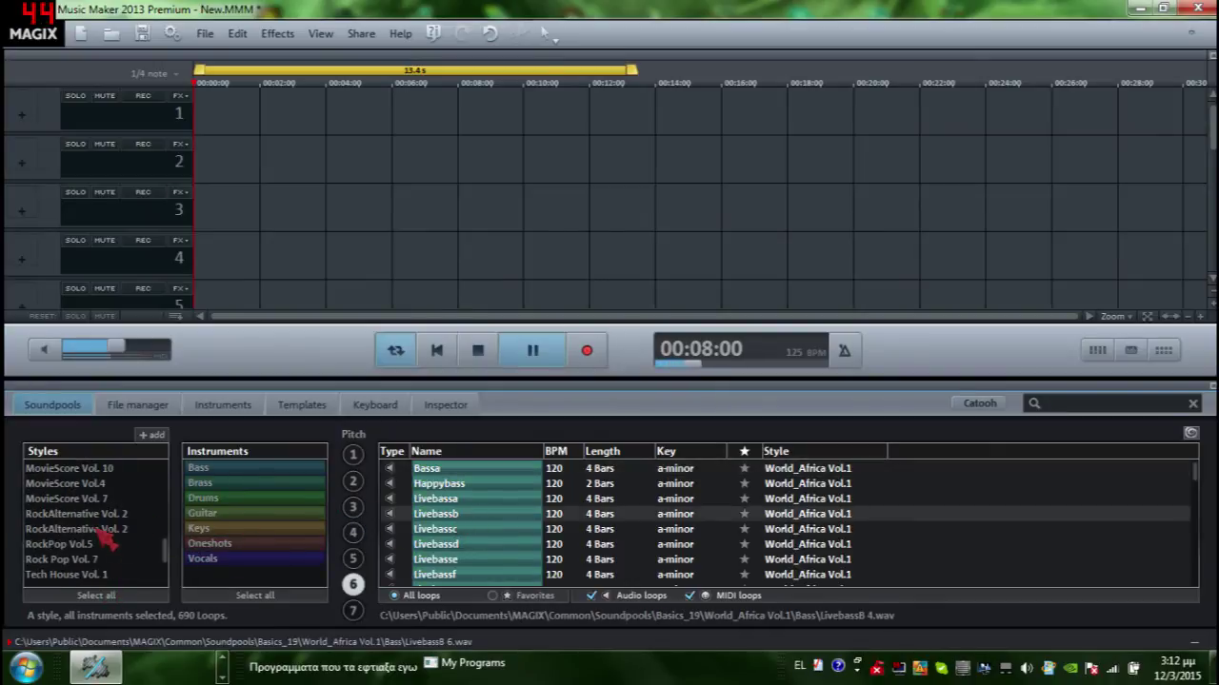
{"action": "left_click", "coordinate": [219, 547]}
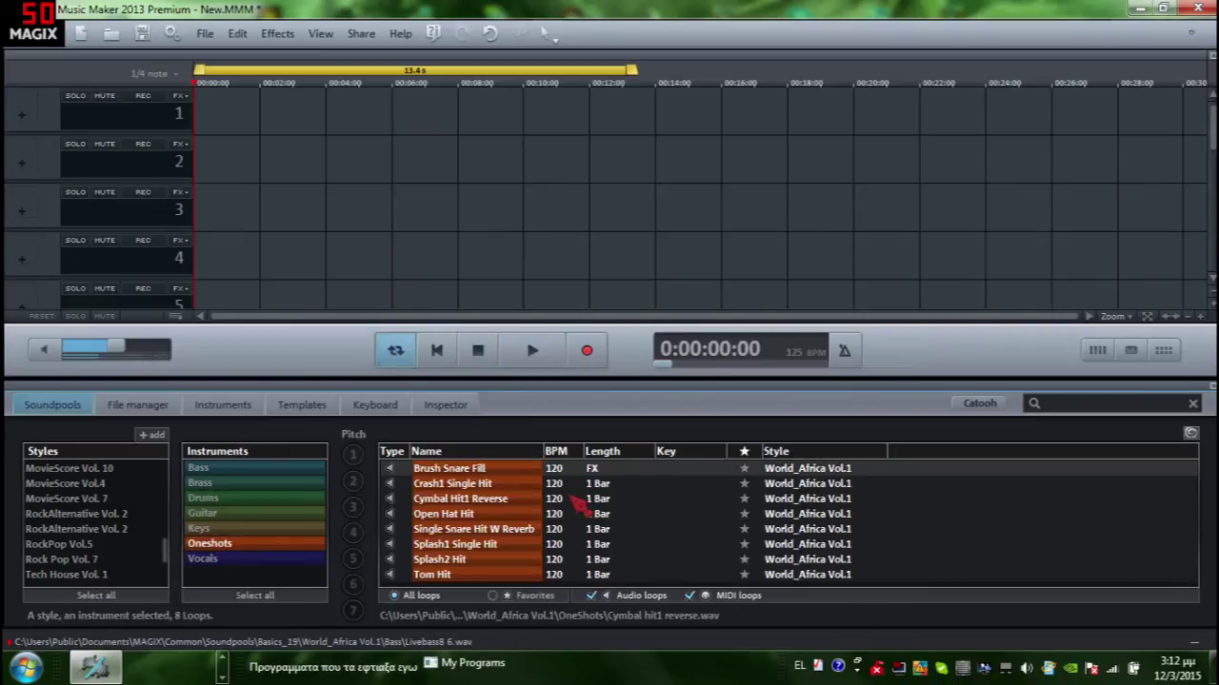
{"action": "left_click", "coordinate": [473, 530]}
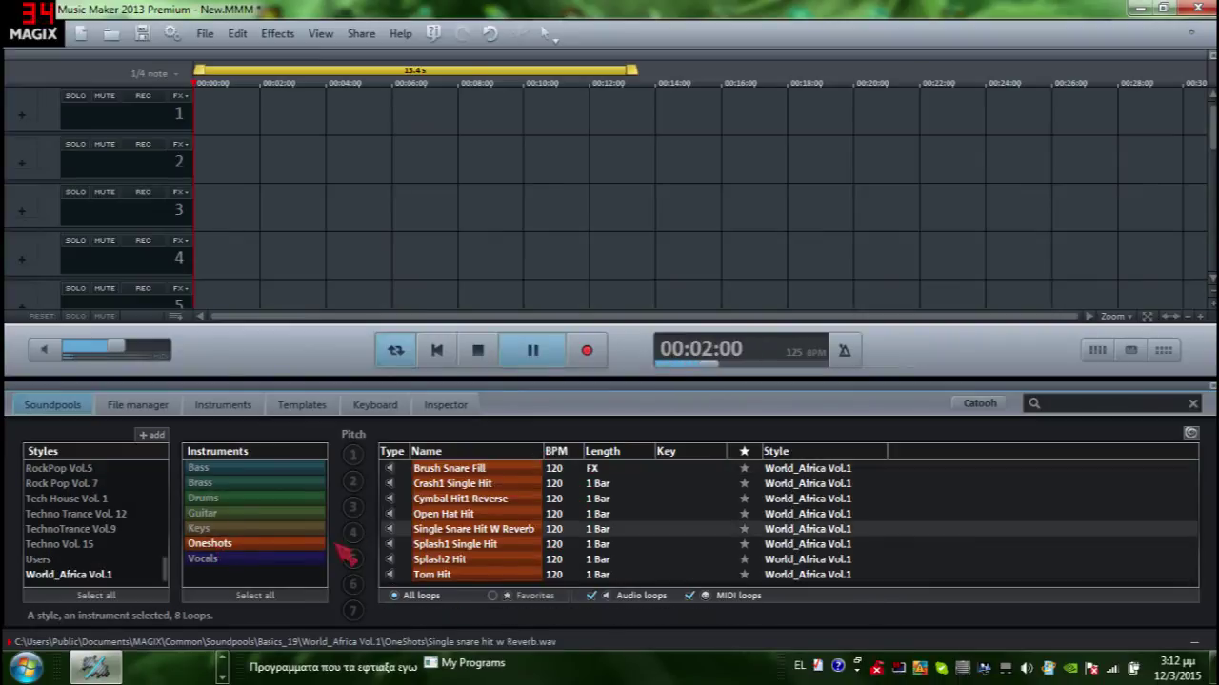
{"action": "left_click", "coordinate": [303, 560]}
{"action": "left_click", "coordinate": [433, 513]}
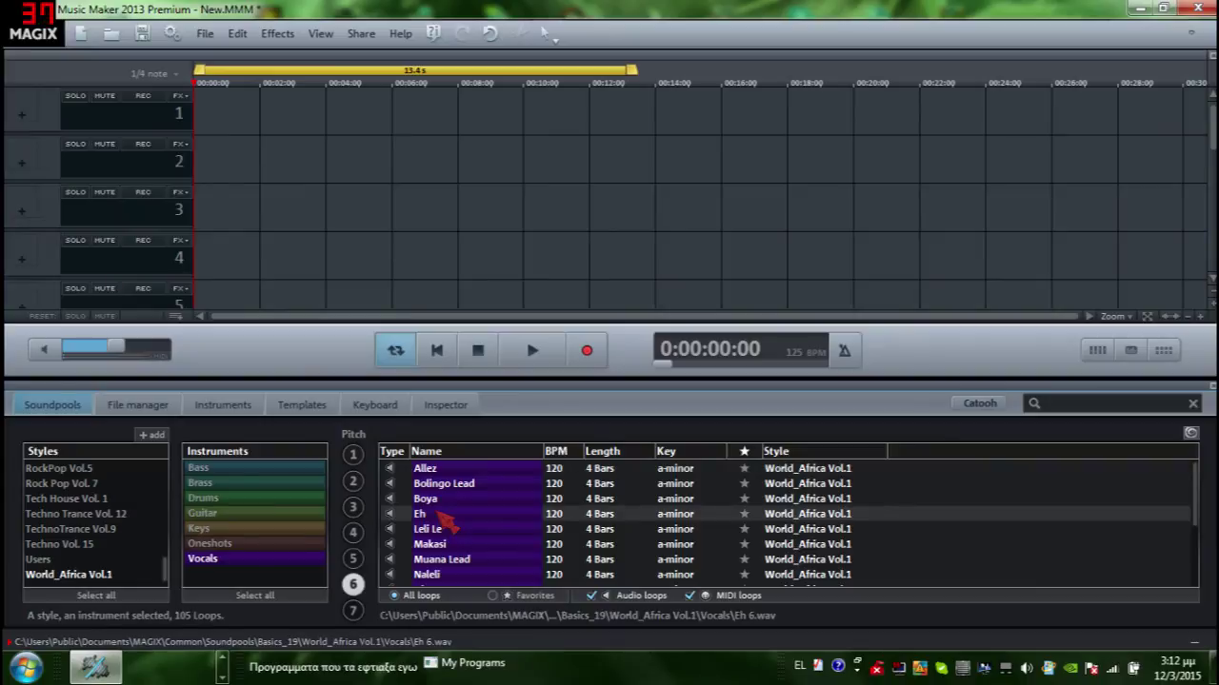
{"action": "left_click", "coordinate": [436, 483]}
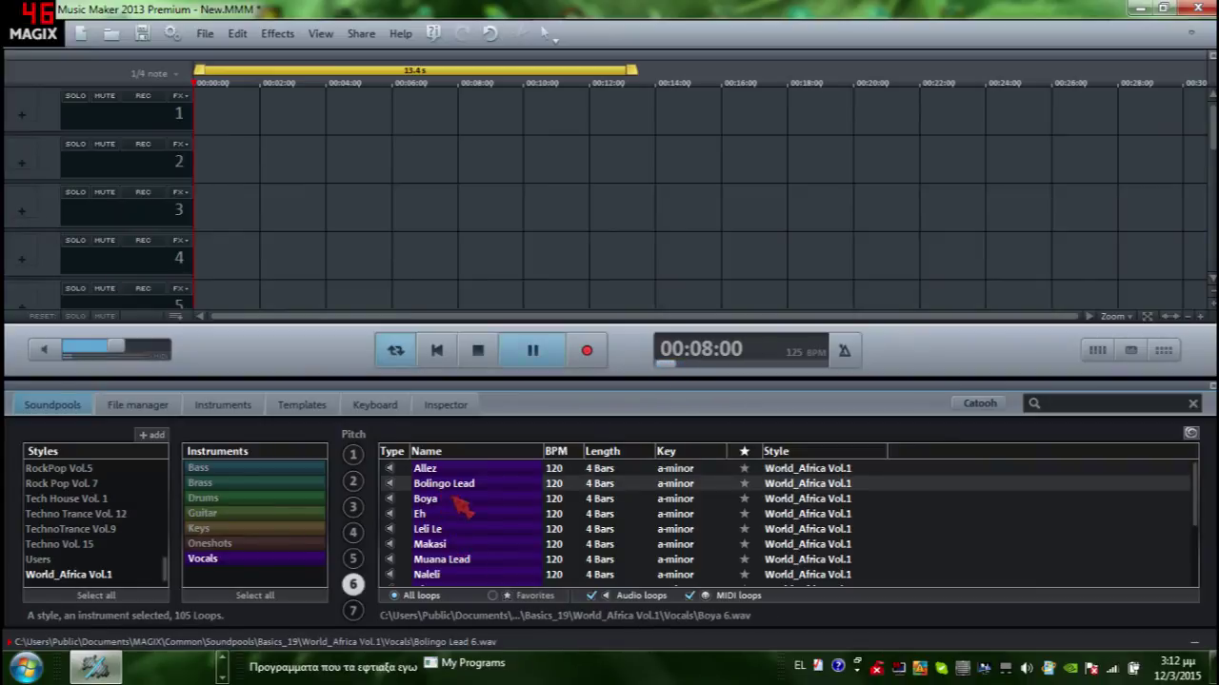
- Check Dubstep Vol. 5, browse the guitar, pads and sequences loops of Downbeat Vol. 2, and preview Delayed Arp
{"action": "scroll", "coordinate": [68, 548], "scroll_direction": "up", "scroll_amount": 8}
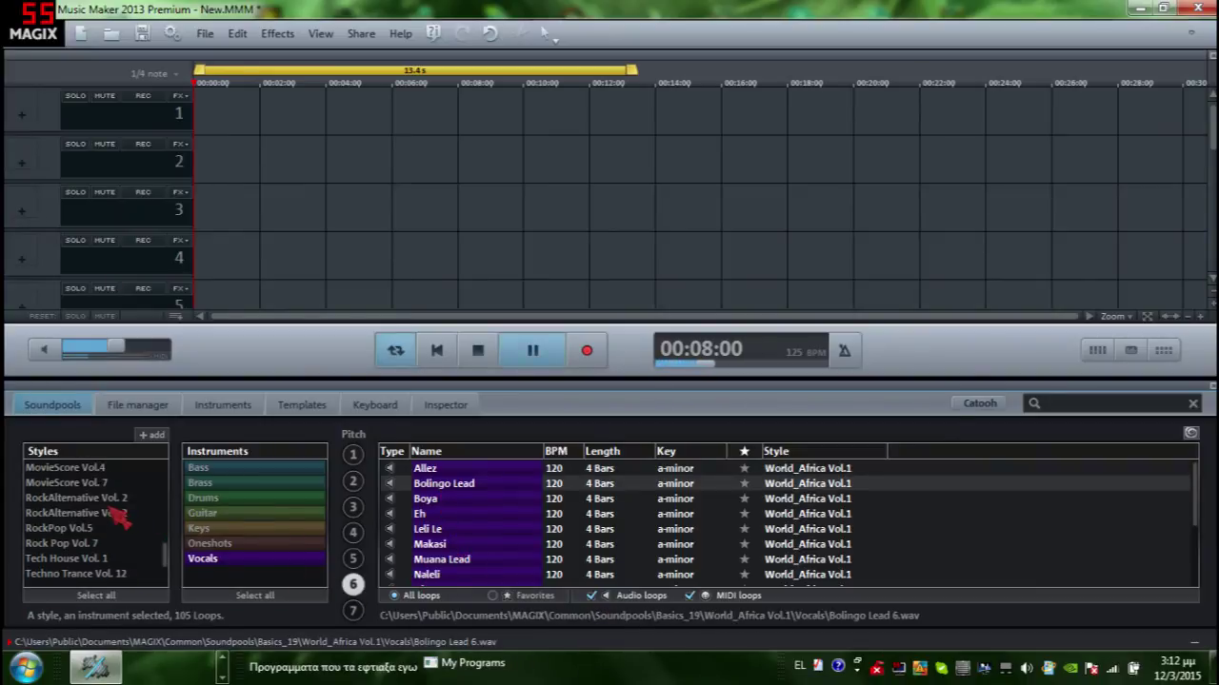
{"action": "scroll", "coordinate": [69, 538], "scroll_direction": "up", "scroll_amount": 1}
{"action": "left_click", "coordinate": [59, 499]}
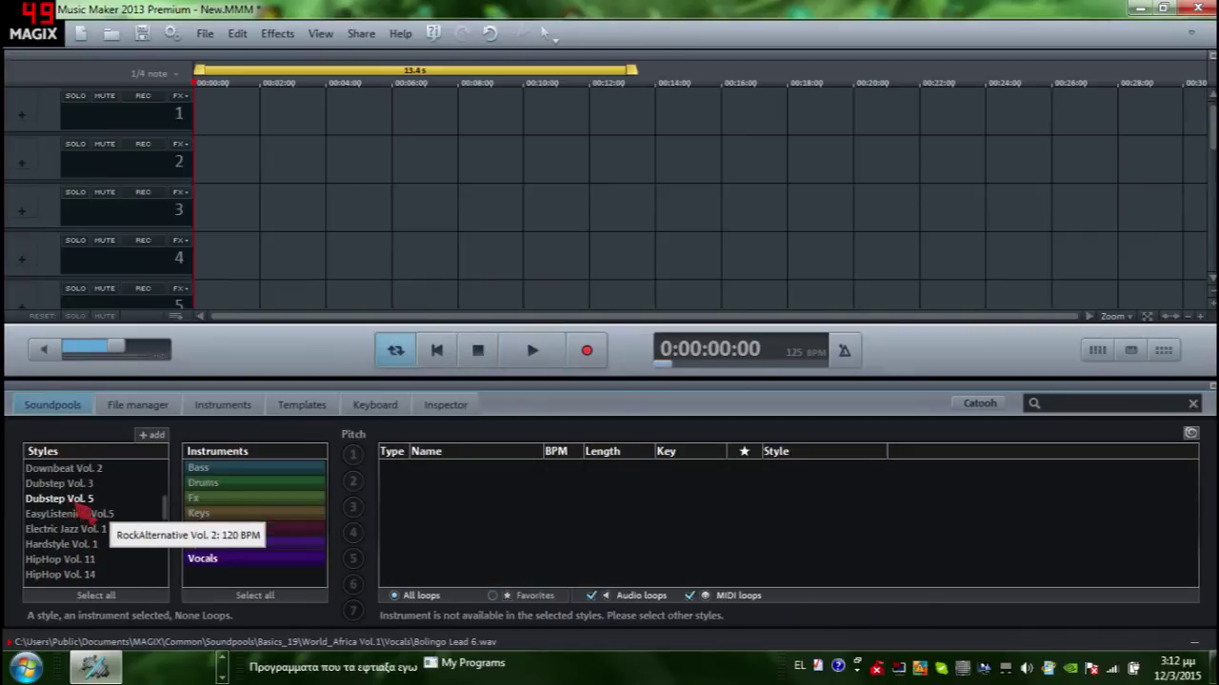
{"action": "scroll", "coordinate": [95, 528], "scroll_direction": "up", "scroll_amount": 2}
{"action": "left_click", "coordinate": [63, 499]}
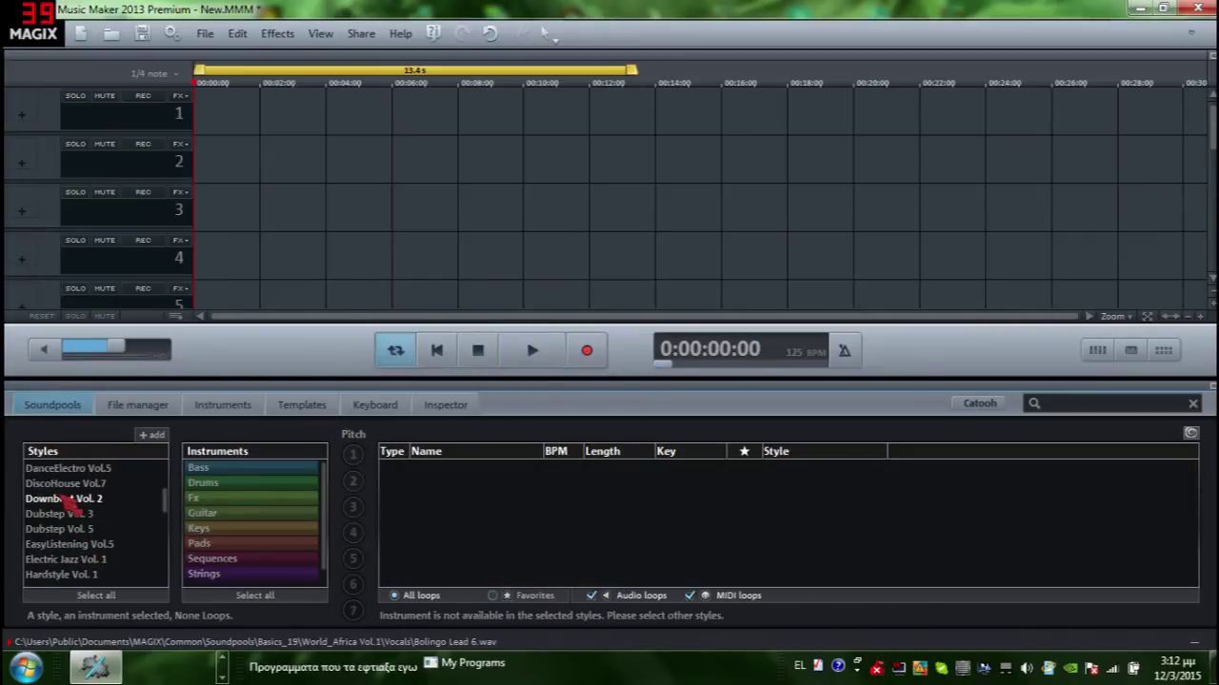
{"action": "left_click", "coordinate": [195, 519]}
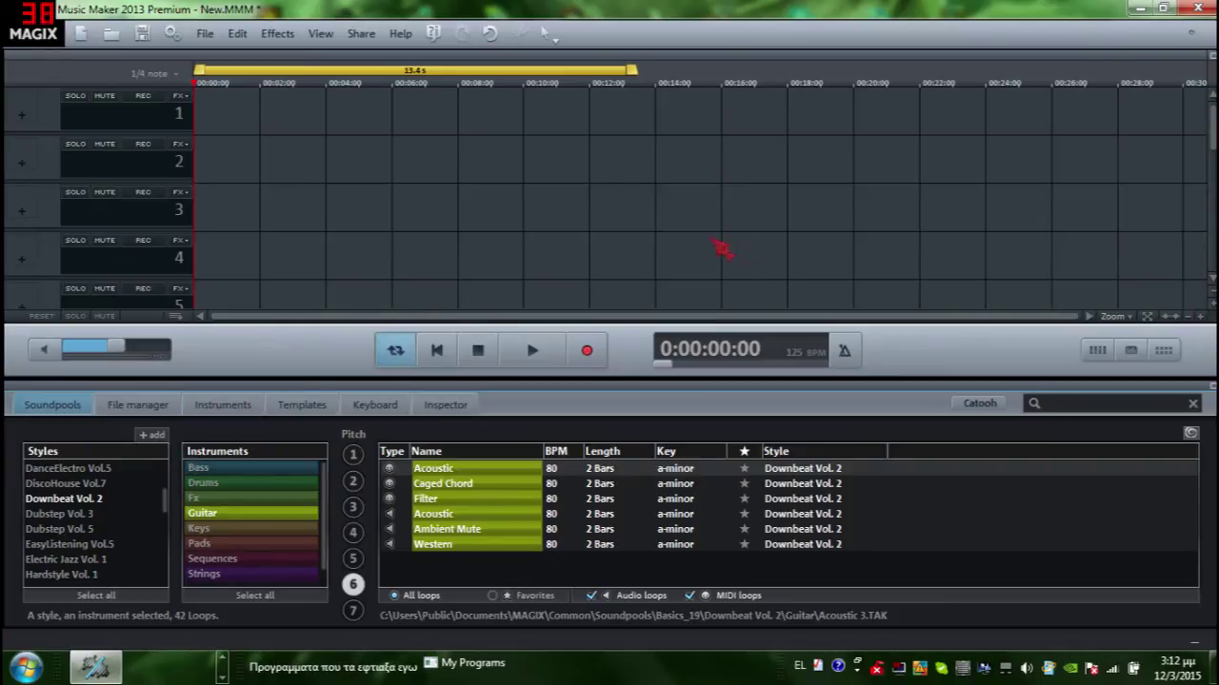
{"action": "scroll", "coordinate": [286, 583], "scroll_direction": "down", "scroll_amount": 1}
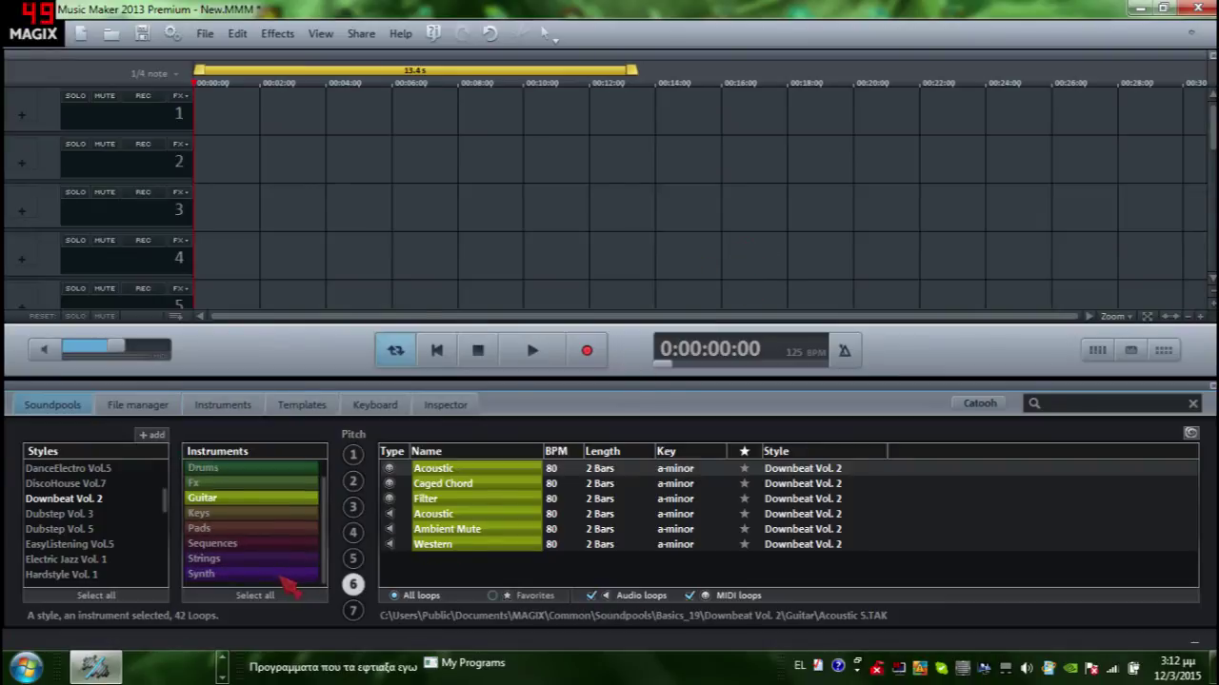
{"action": "left_click", "coordinate": [296, 529]}
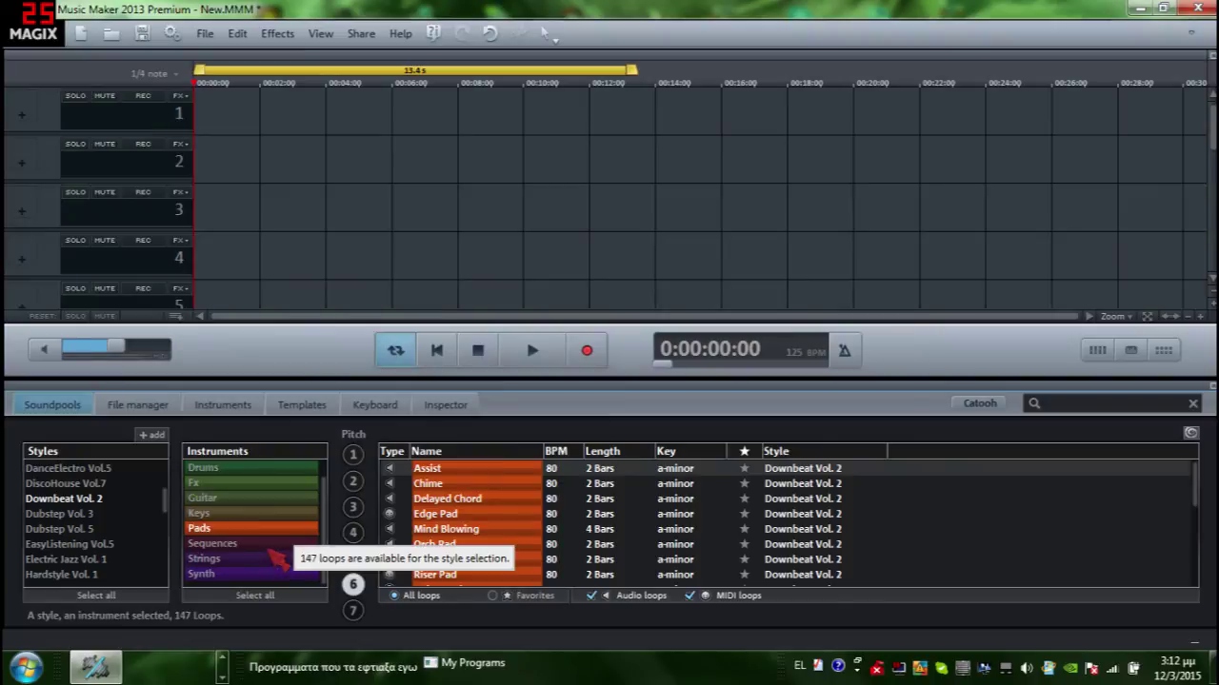
{"action": "left_click", "coordinate": [284, 545]}
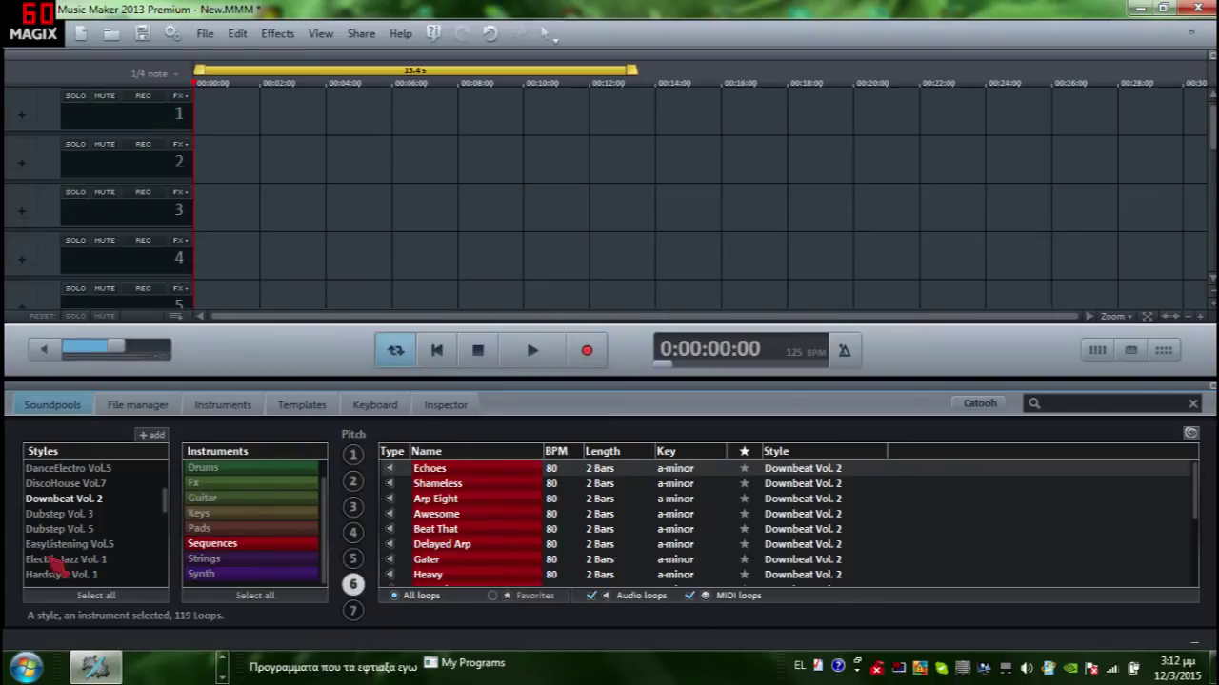
{"action": "left_click", "coordinate": [443, 544]}
- Browse the Ambient Vol. 8, Ambient Vol.5 and 90s Eurodance Vol. 1 soundpool styles
{"action": "scroll", "coordinate": [70, 533], "scroll_direction": "up", "scroll_amount": 2}
{"action": "left_click", "coordinate": [59, 521]}
{"action": "left_click", "coordinate": [69, 499]}
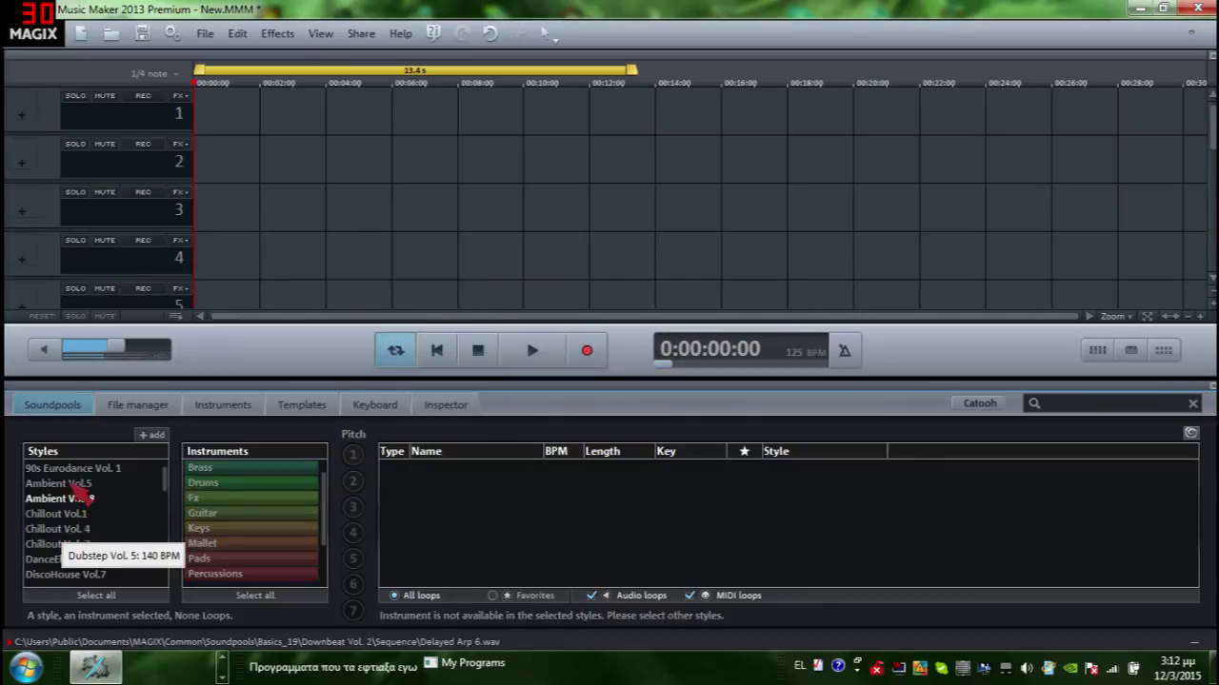
{"action": "left_click", "coordinate": [85, 483]}
{"action": "left_click", "coordinate": [90, 471]}
{"action": "scroll", "coordinate": [96, 476], "scroll_direction": "up", "scroll_amount": 1}
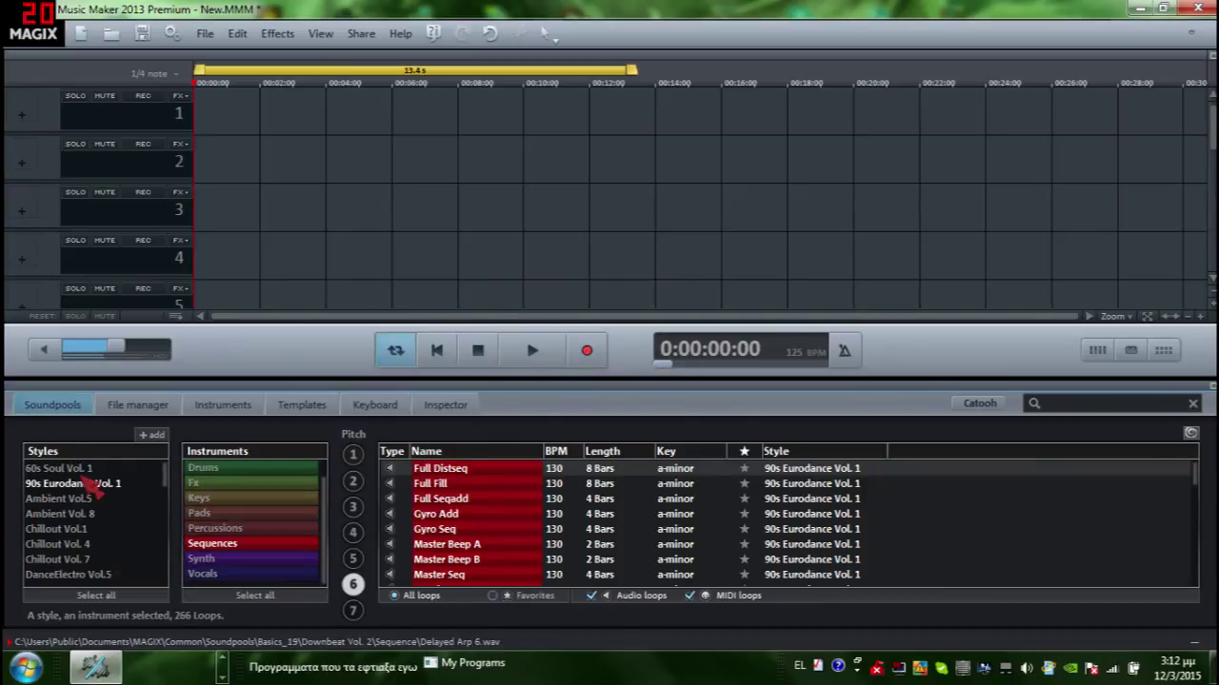
- Browse the 60s Soul Vol. 1 keys, preview its 60s E-guit guitar loop, and check Chillout Vol.1 and the file manager
{"action": "left_click", "coordinate": [131, 472]}
{"action": "left_click", "coordinate": [269, 531]}
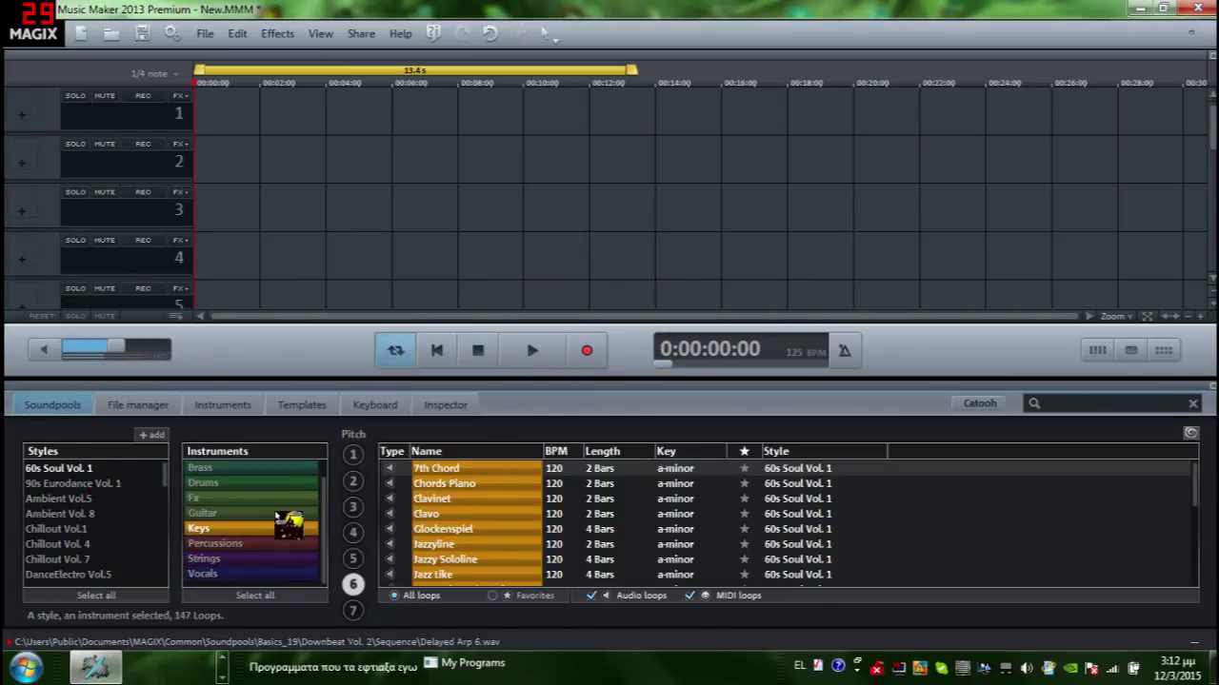
{"action": "left_click", "coordinate": [276, 515]}
{"action": "left_click", "coordinate": [440, 500]}
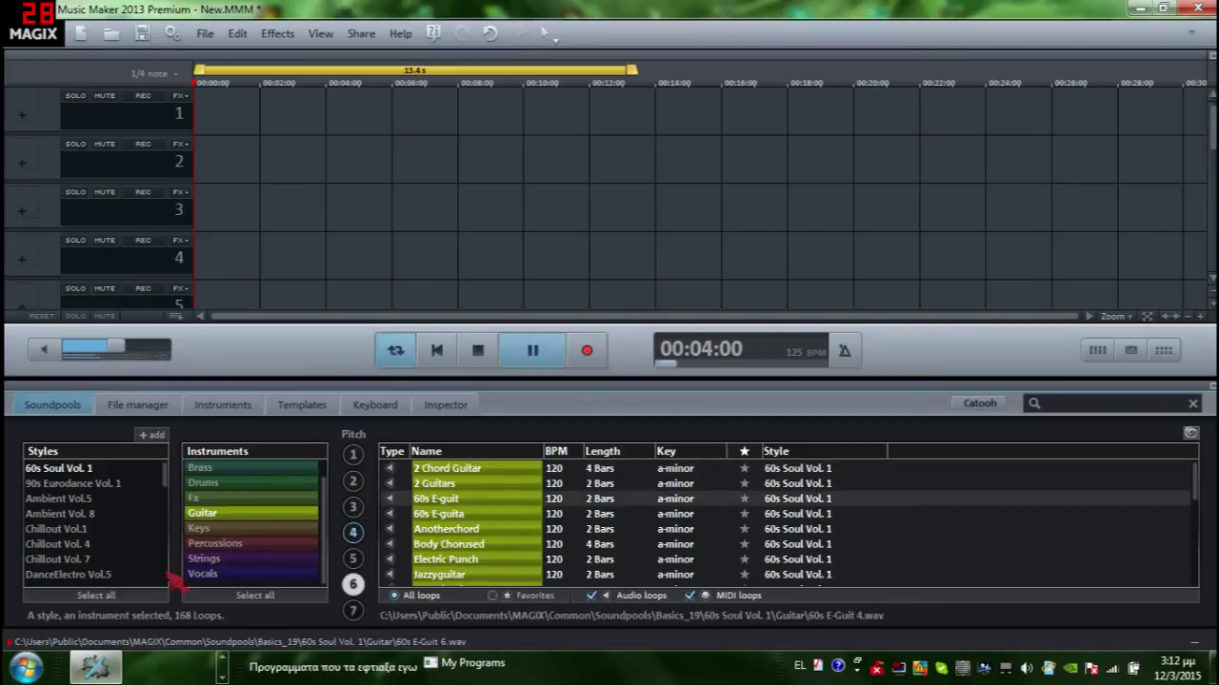
{"action": "left_click", "coordinate": [89, 530]}
{"action": "left_click", "coordinate": [139, 405]}
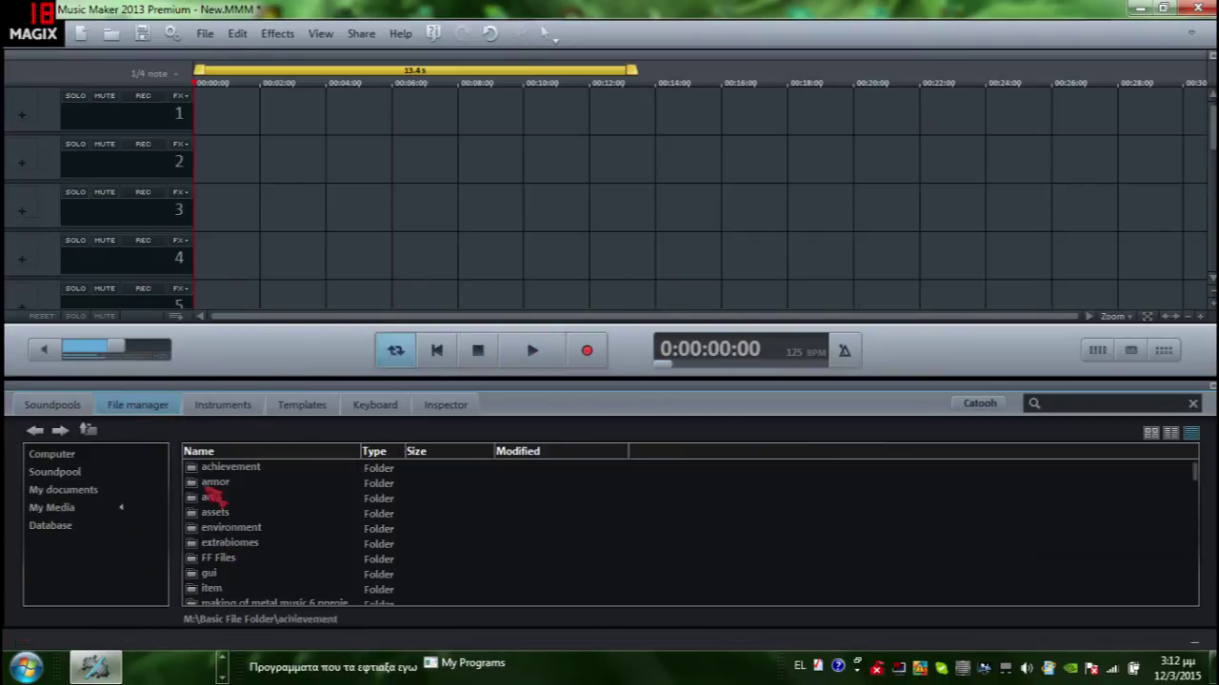
- Add the Revolta 2 VST instrument to track 1 and close its synth editor
{"action": "left_click", "coordinate": [227, 410]}
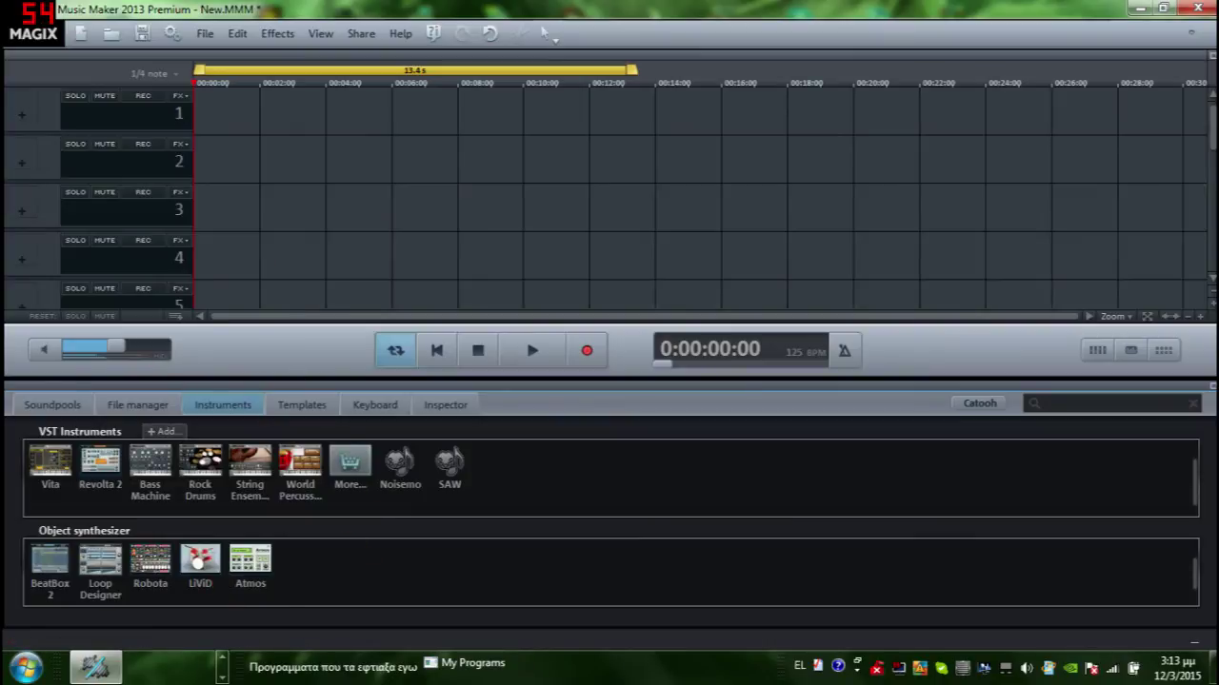
{"action": "left_click_drag", "start_coordinate": [95, 467], "coordinate": [246, 133]}
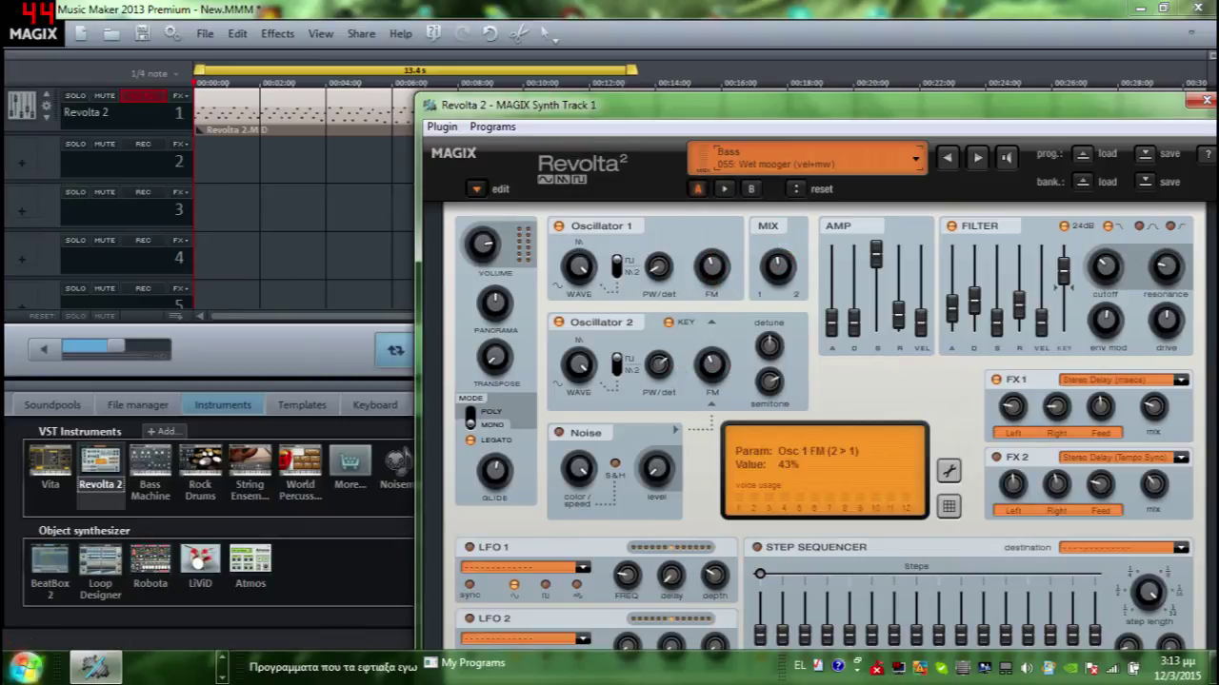
{"action": "left_click", "coordinate": [1205, 99]}
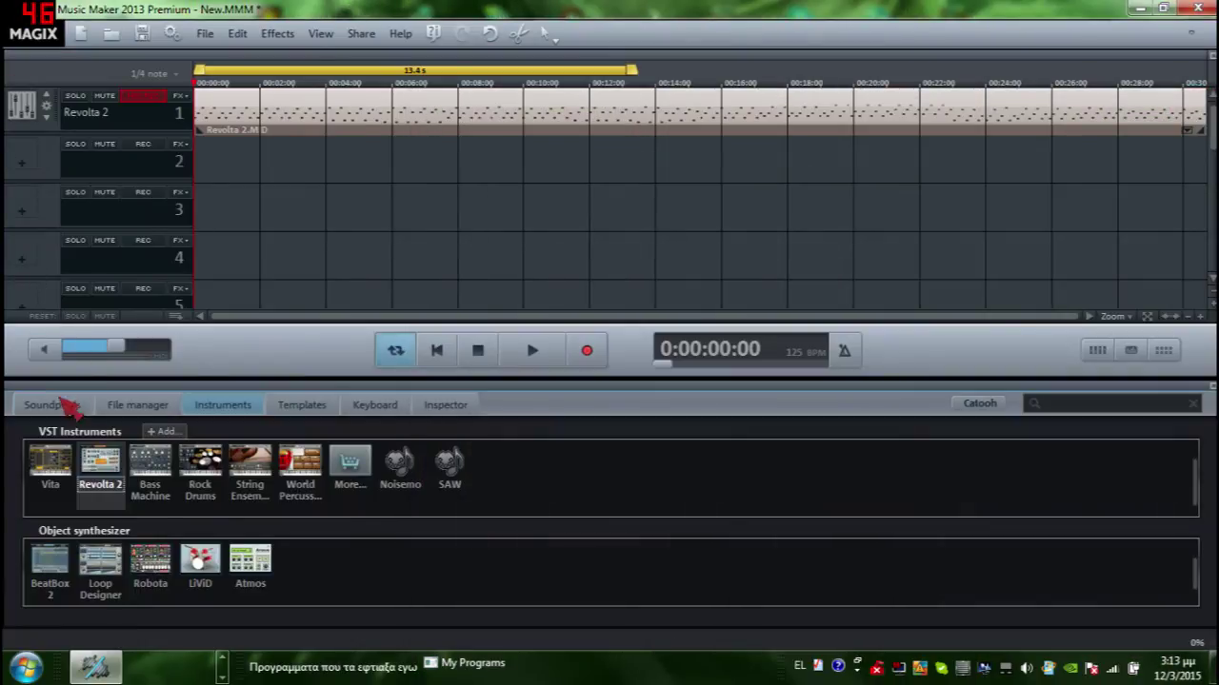
- Preview the Chillout Vol.1 guitar loops Picking and Solo B, and extend the playback range to 19.2 s
{"action": "left_click", "coordinate": [53, 404]}
{"action": "left_click", "coordinate": [430, 483]}
{"action": "left_click", "coordinate": [440, 500]}
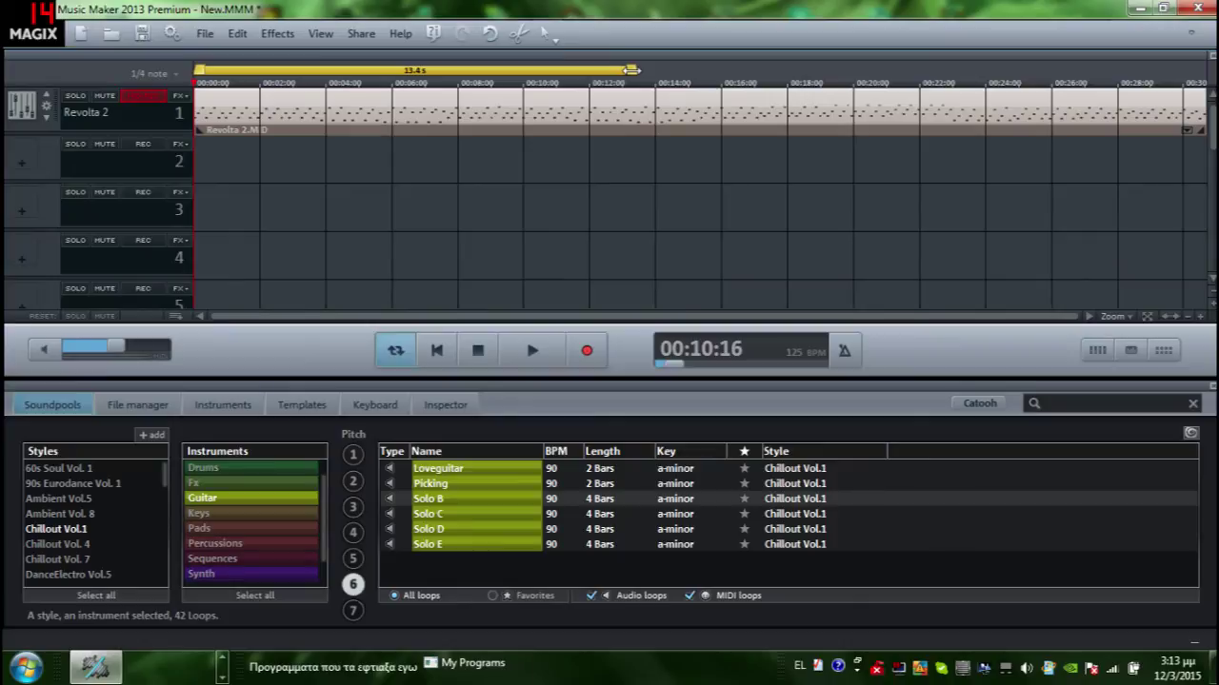
{"action": "left_click_drag", "start_coordinate": [633, 69], "coordinate": [824, 69]}
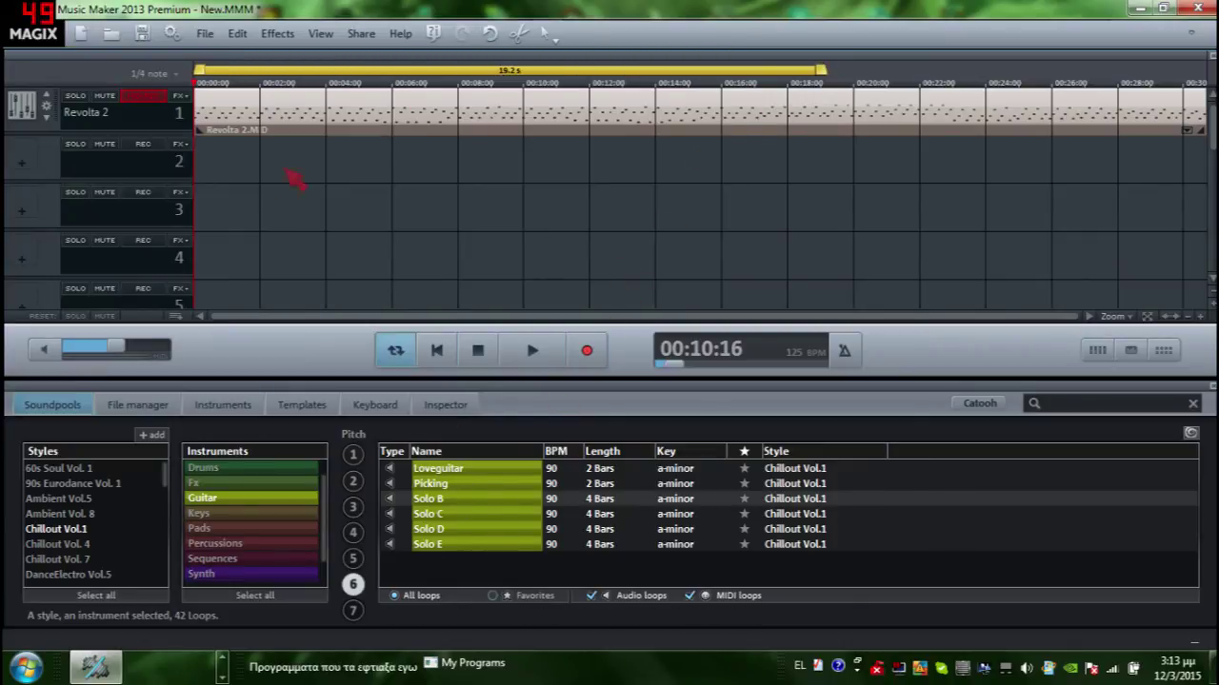
- Check the Chillout Vol.1 percussion loops and the VST instruments, and try a low note on the virtual keyboard
{"action": "left_click", "coordinate": [236, 546]}
{"action": "left_click", "coordinate": [221, 407]}
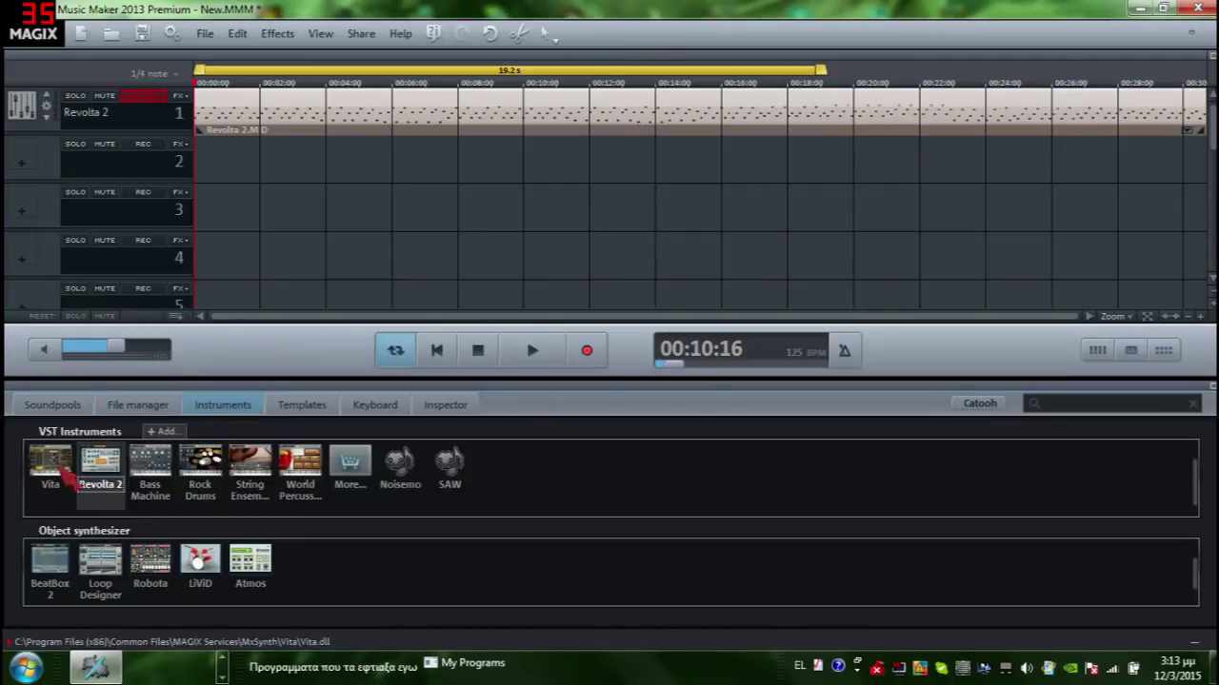
{"action": "left_click", "coordinate": [379, 407]}
{"action": "left_click", "coordinate": [306, 610]}
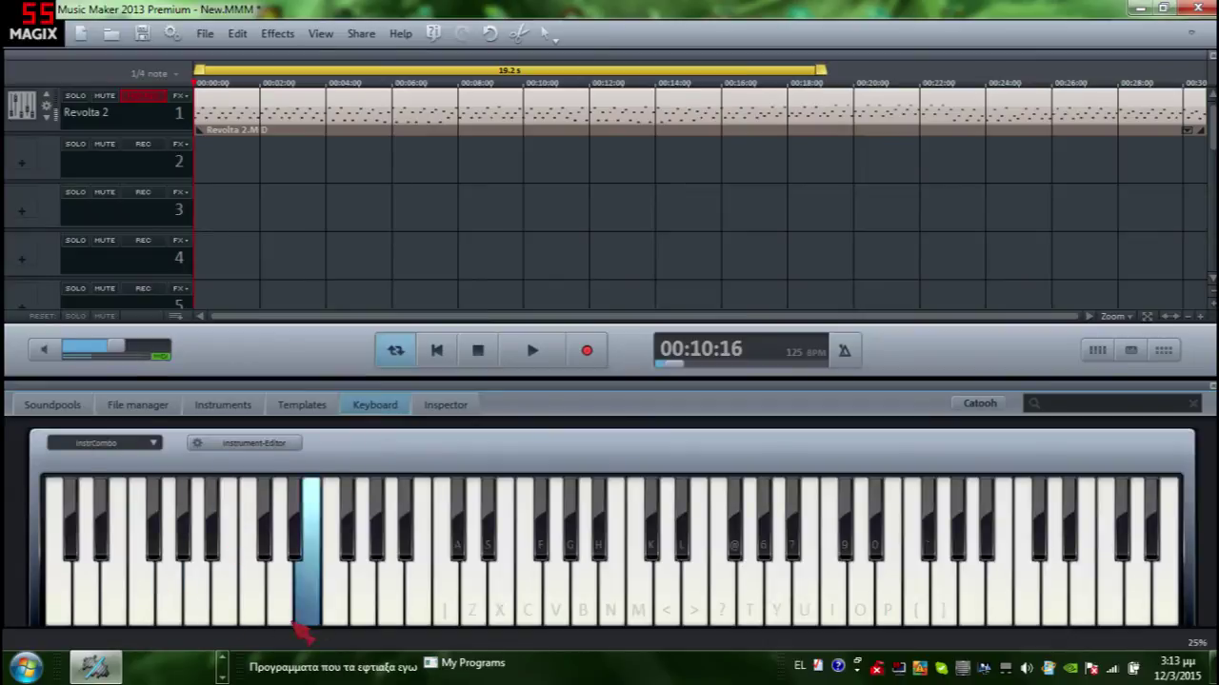
{"action": "left_click", "coordinate": [53, 405]}
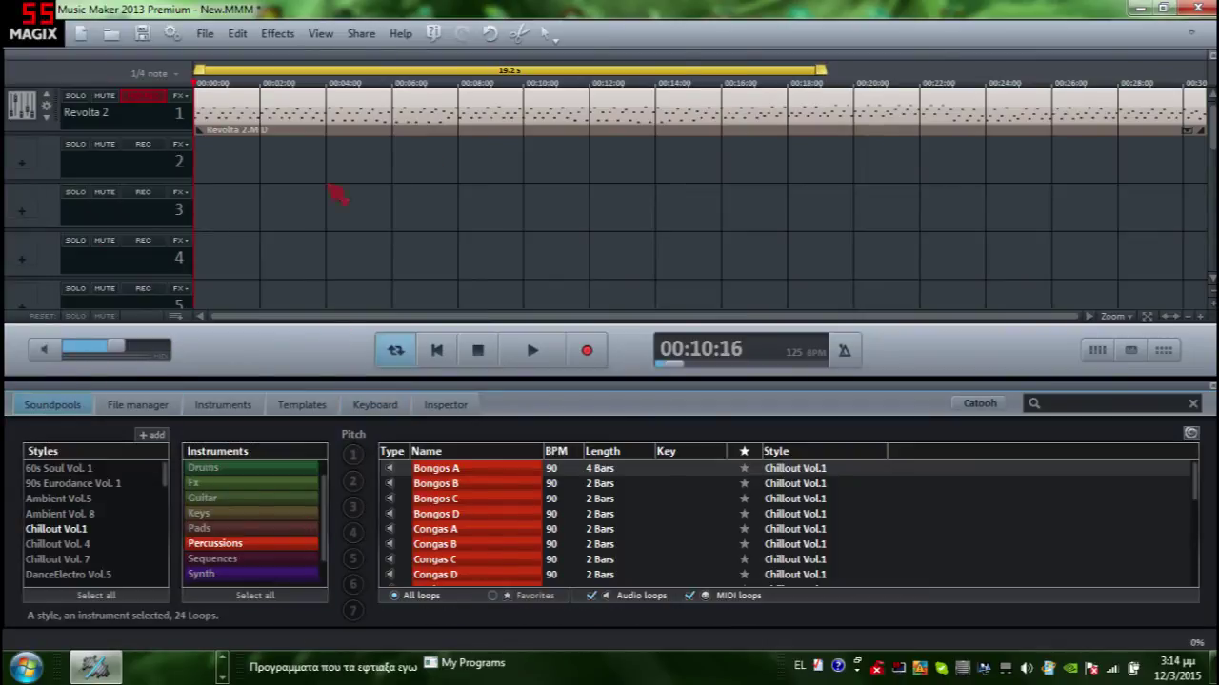
- Extend the playback range to 38.4 s and play the Revolta 2 track with the master volume at 61 dB
{"action": "left_click_drag", "start_coordinate": [819, 69], "coordinate": [1197, 70]}
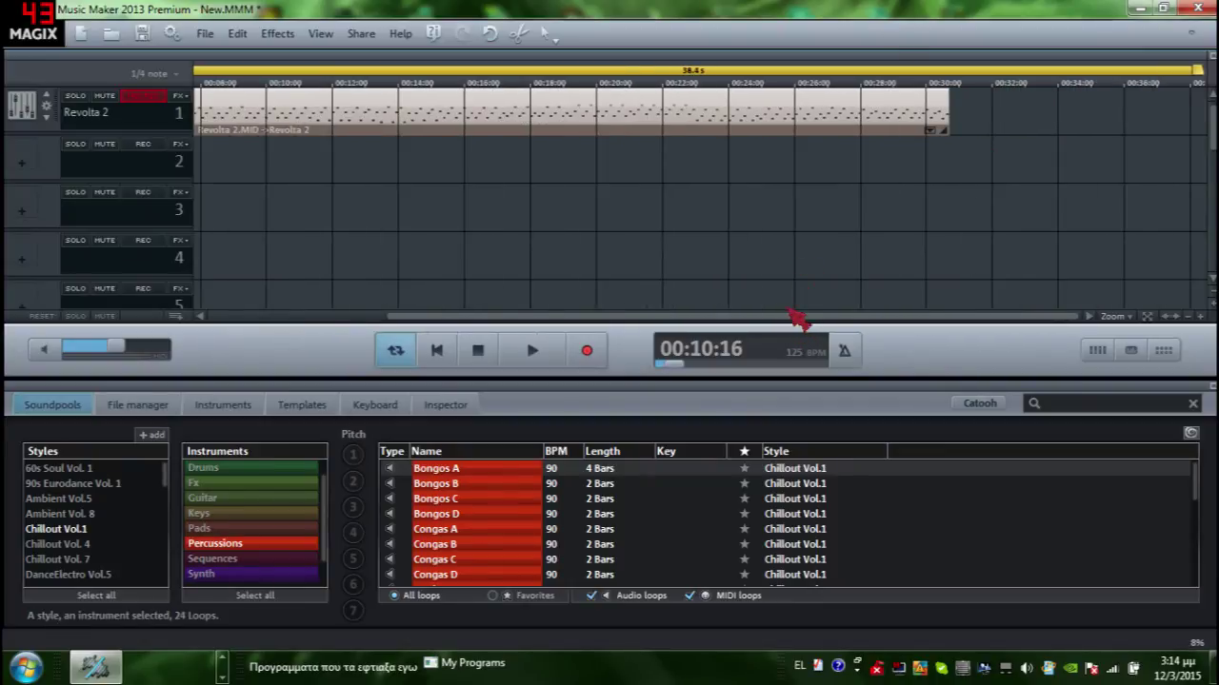
{"action": "left_click_drag", "start_coordinate": [799, 316], "coordinate": [623, 316]}
{"action": "left_click", "coordinate": [561, 350]}
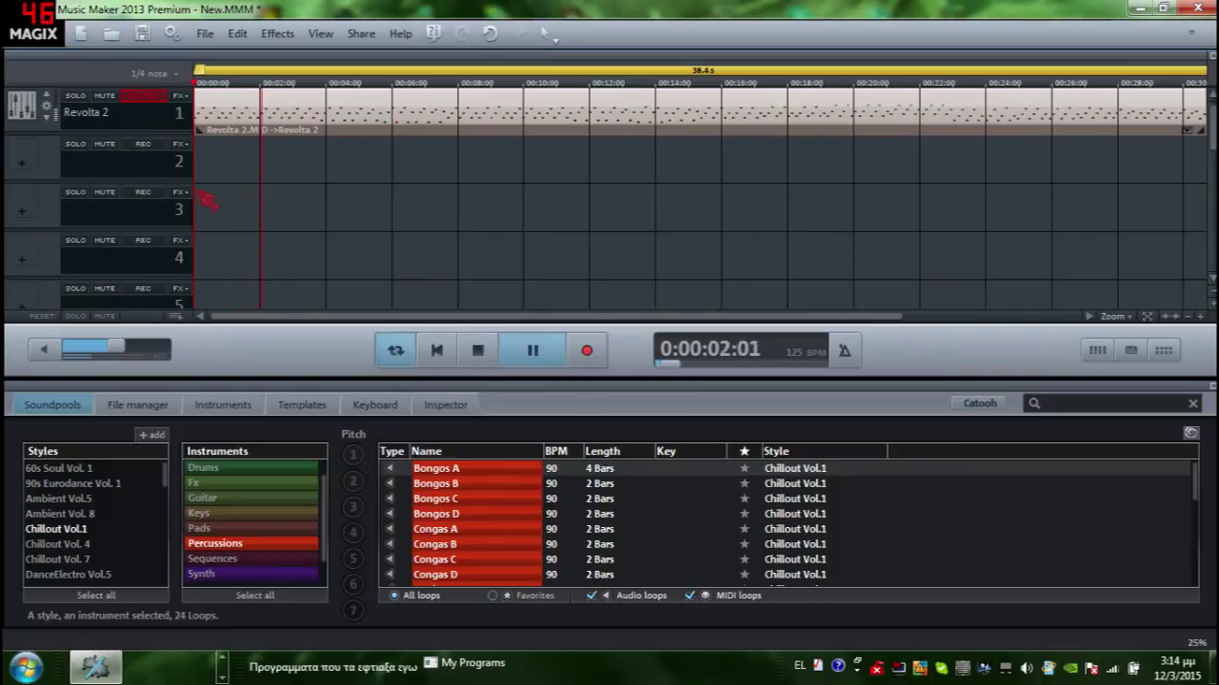
{"action": "mouse_move", "coordinate": [122, 354]}
{"action": "left_mouse_down"}
{"action": "mouse_move", "coordinate": [162, 353]}
{"action": "mouse_move", "coordinate": [117, 355]}
{"action": "left_mouse_up"}
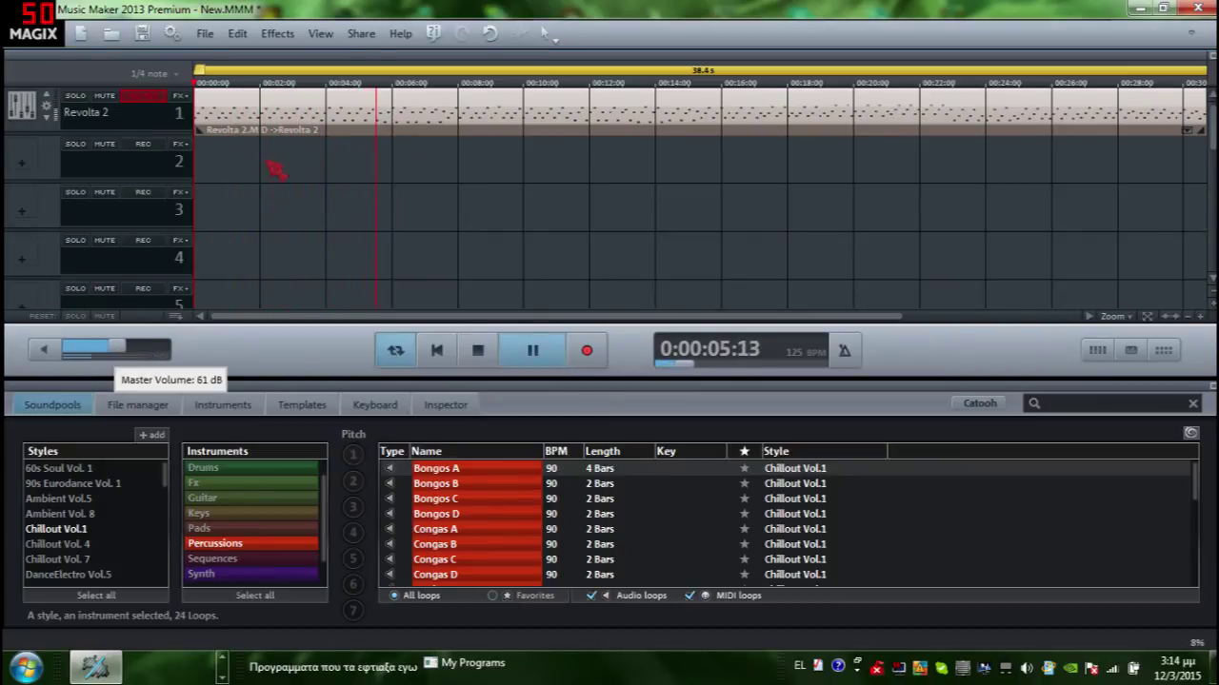
- Delete the Revolta 2 MIDI object from track 1 and place a Loop Designer object at its start instead
{"action": "right_click", "coordinate": [272, 108]}
{"action": "left_click", "coordinate": [354, 230]}
{"action": "left_click", "coordinate": [228, 408]}
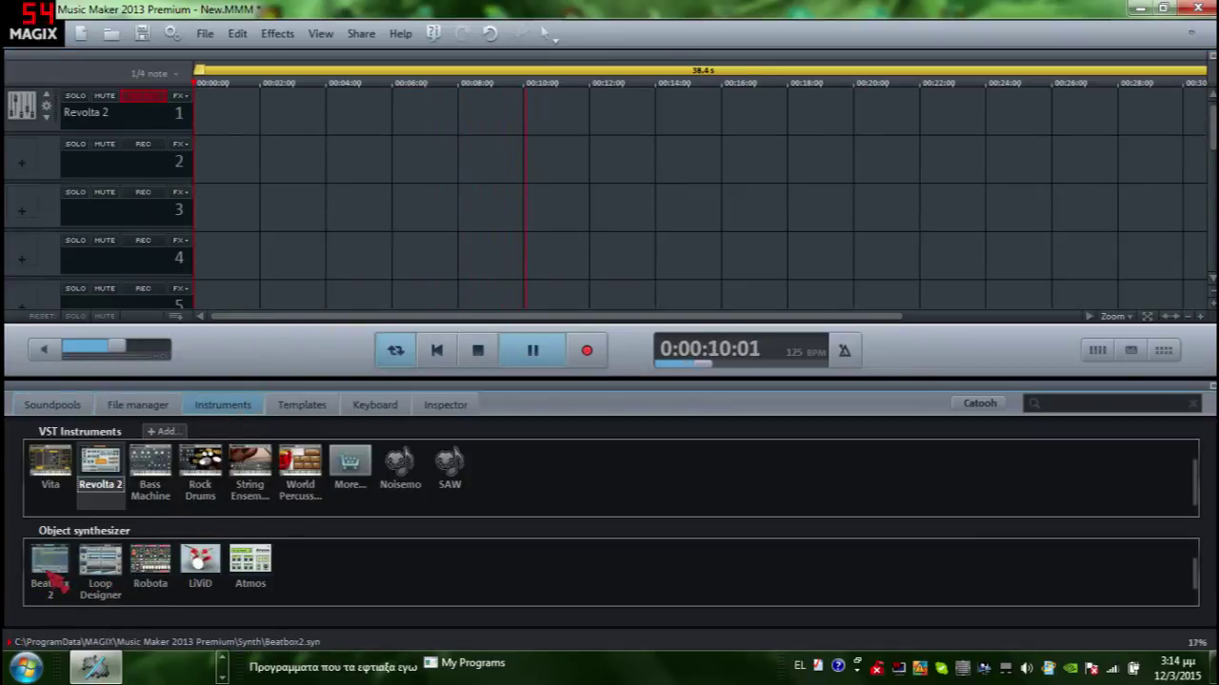
{"action": "left_click_drag", "start_coordinate": [100, 564], "coordinate": [227, 125]}
- Choose the Equal drum and Phreakazoid bass sounds in Loop Designer, preview the loop, and close the synthesizer
{"action": "left_click", "coordinate": [294, 162]}
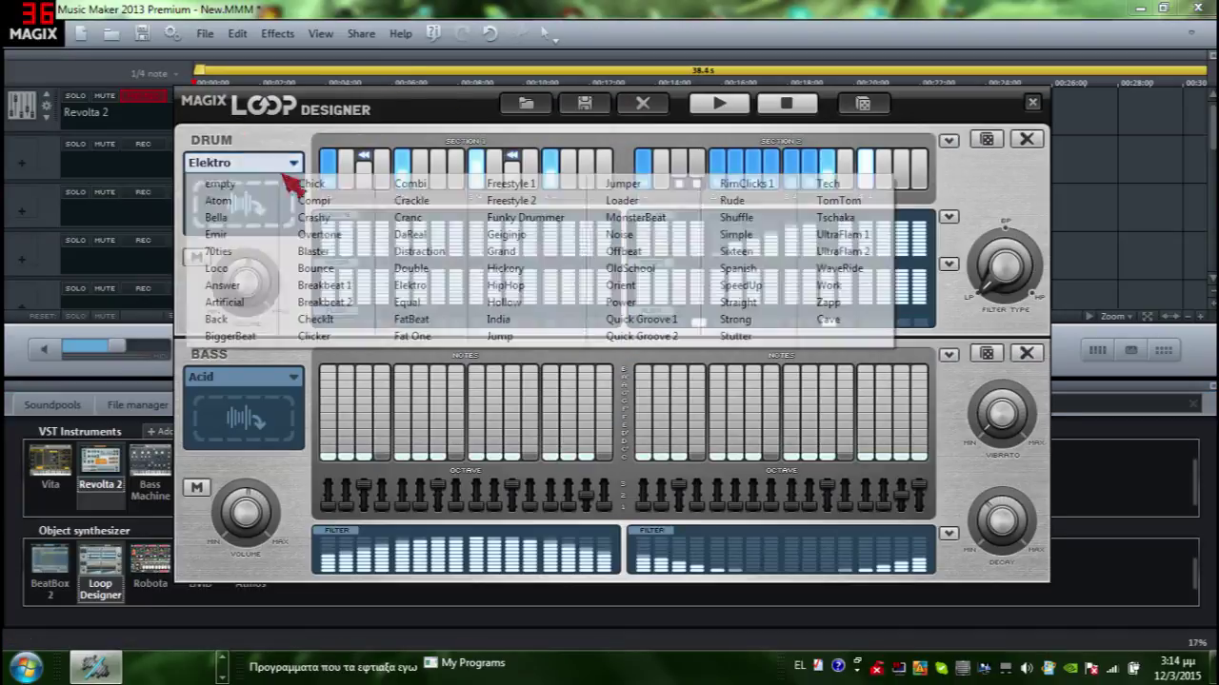
{"action": "left_click", "coordinate": [412, 314]}
{"action": "left_click", "coordinate": [277, 377]}
{"action": "left_click", "coordinate": [448, 451]}
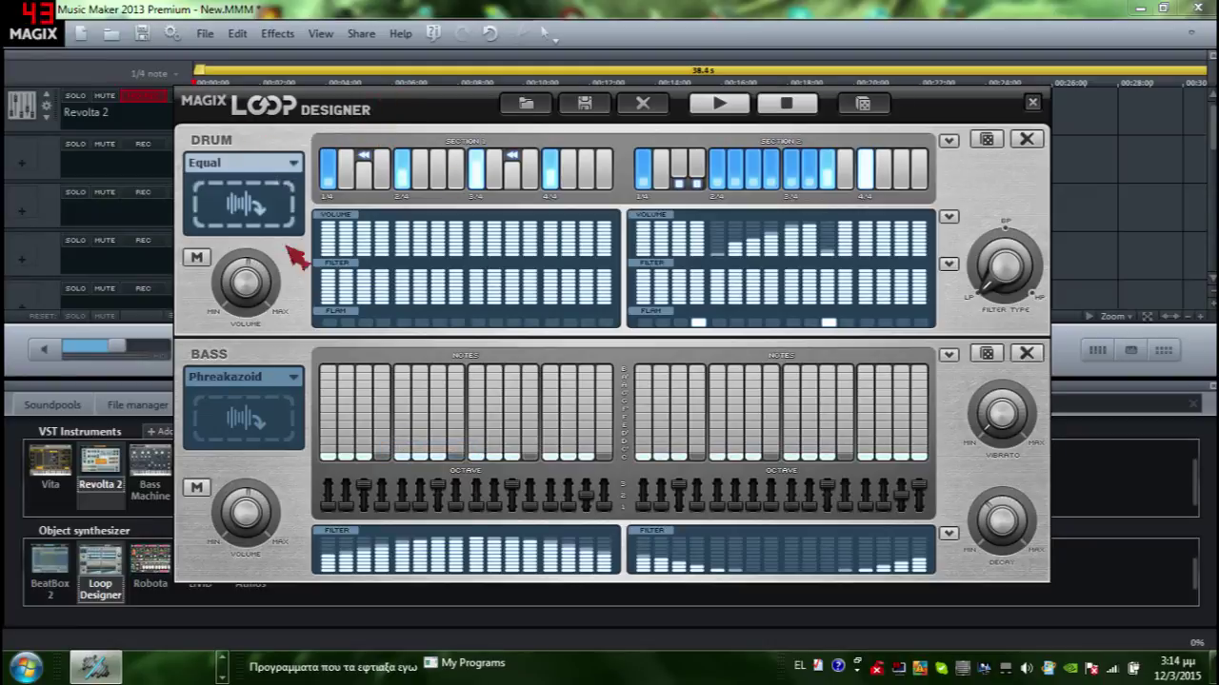
{"action": "left_click", "coordinate": [711, 112]}
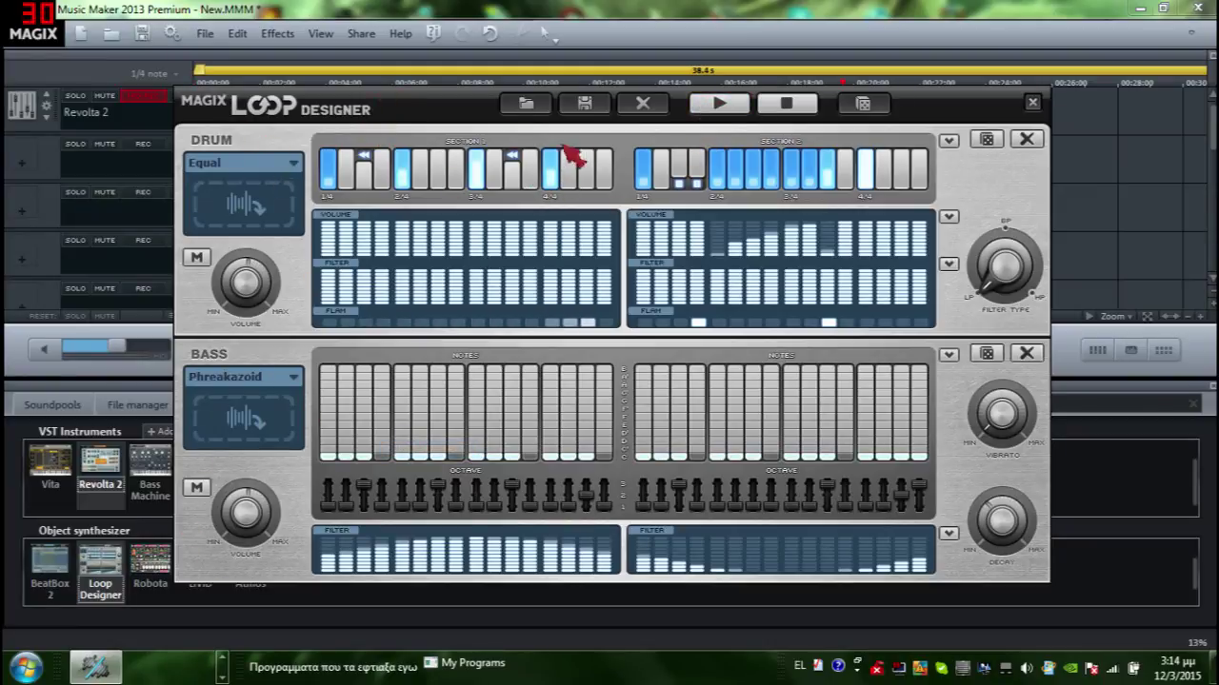
{"action": "left_click", "coordinate": [1032, 102]}
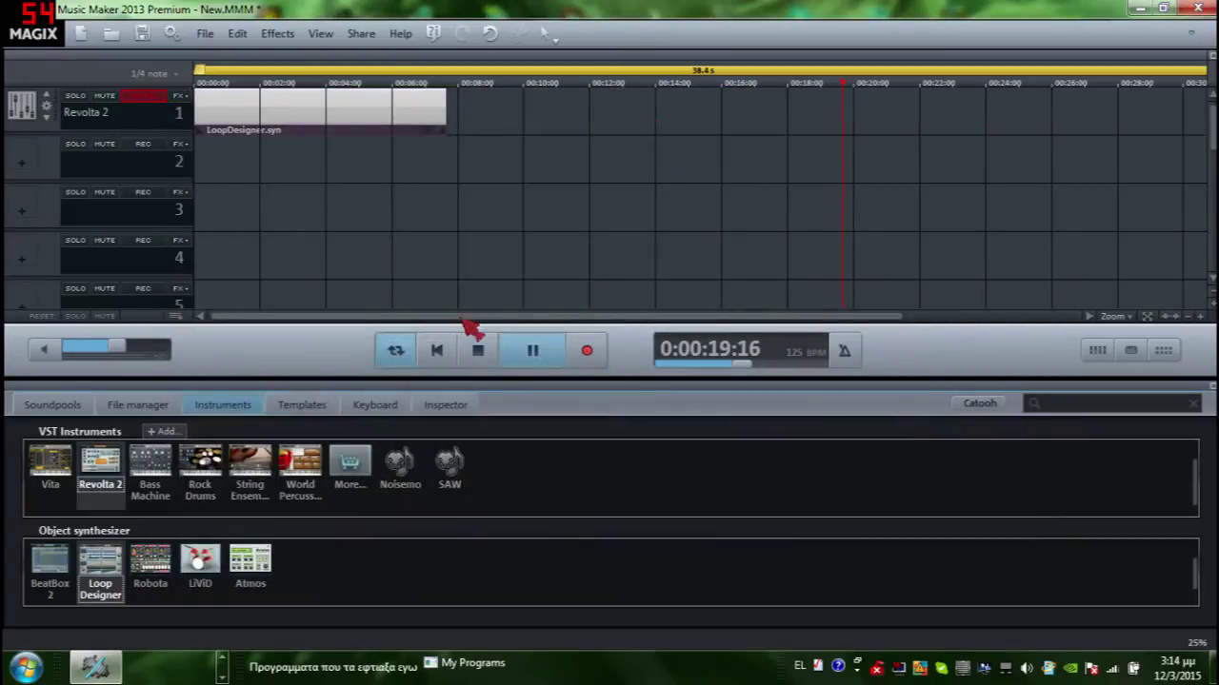
- Return the playback marker to the start of the timeline and play the Loop Designer object briefly
{"action": "left_click", "coordinate": [529, 360]}
{"action": "left_click_drag", "start_coordinate": [213, 84], "coordinate": [194, 82]}
{"action": "left_click", "coordinate": [554, 358]}
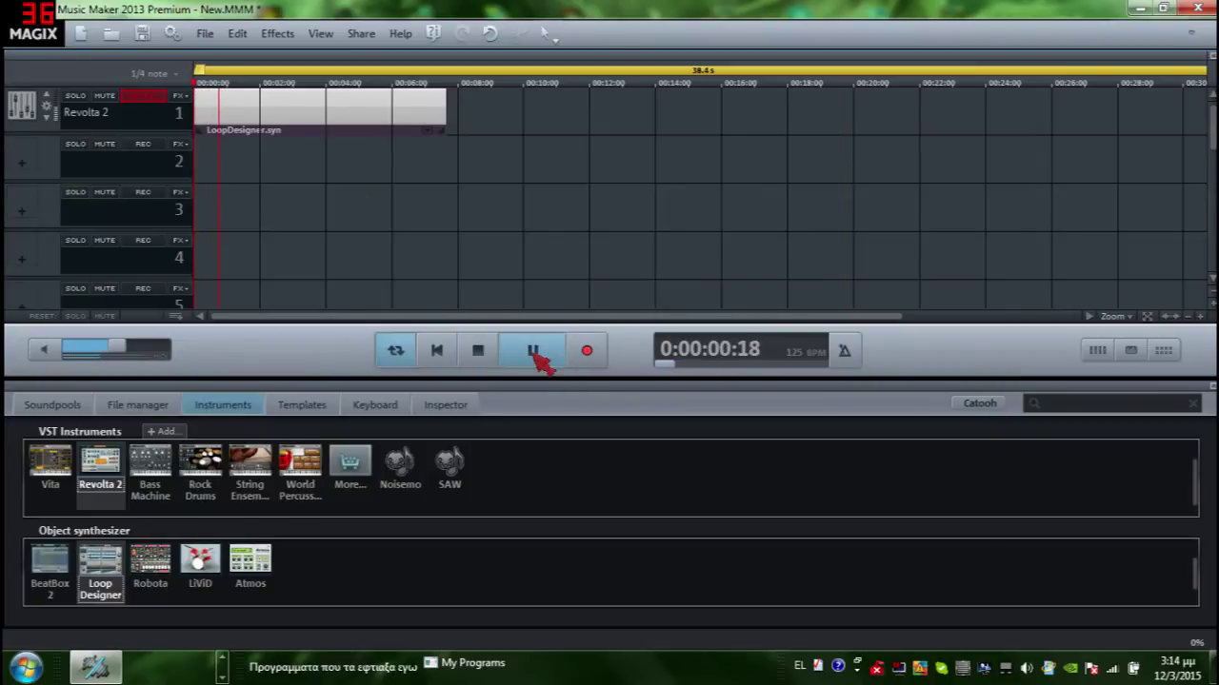
{"action": "left_click", "coordinate": [536, 354]}
- Delete the Loop Designer object from track 1 and add the Atmos synthesizer in its place
{"action": "left_click", "coordinate": [307, 98]}
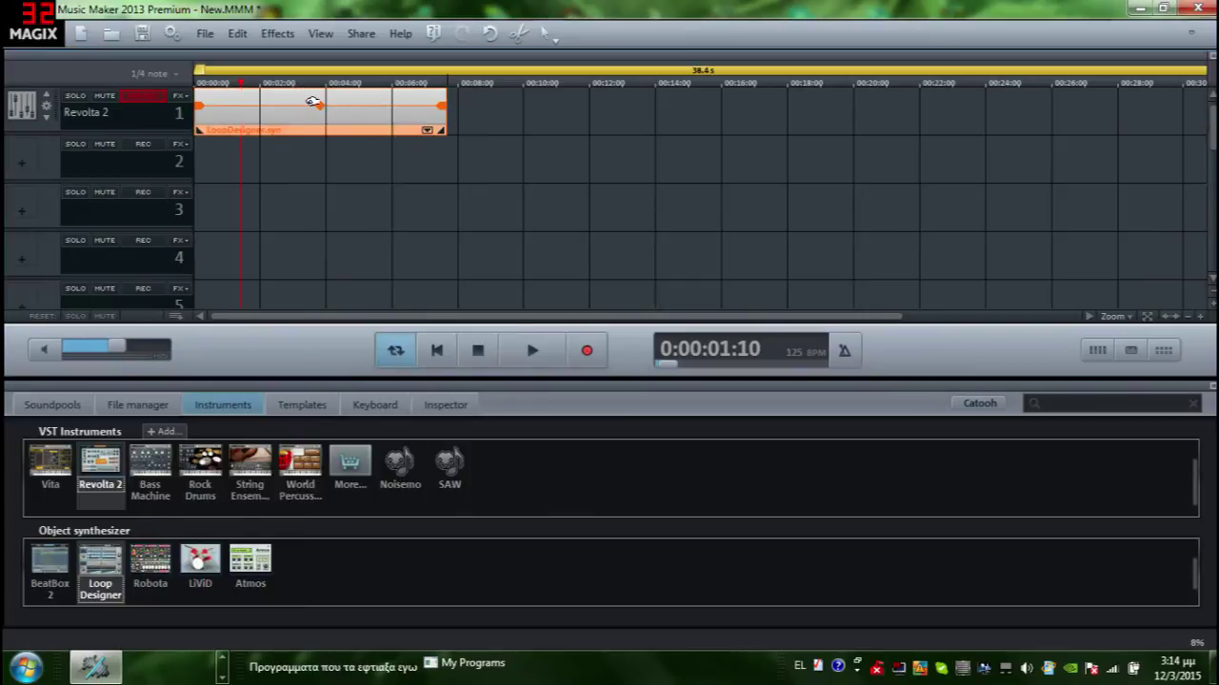
{"action": "right_click", "coordinate": [318, 103]}
{"action": "left_click", "coordinate": [366, 222]}
{"action": "left_click_drag", "start_coordinate": [232, 552], "coordinate": [218, 185]}
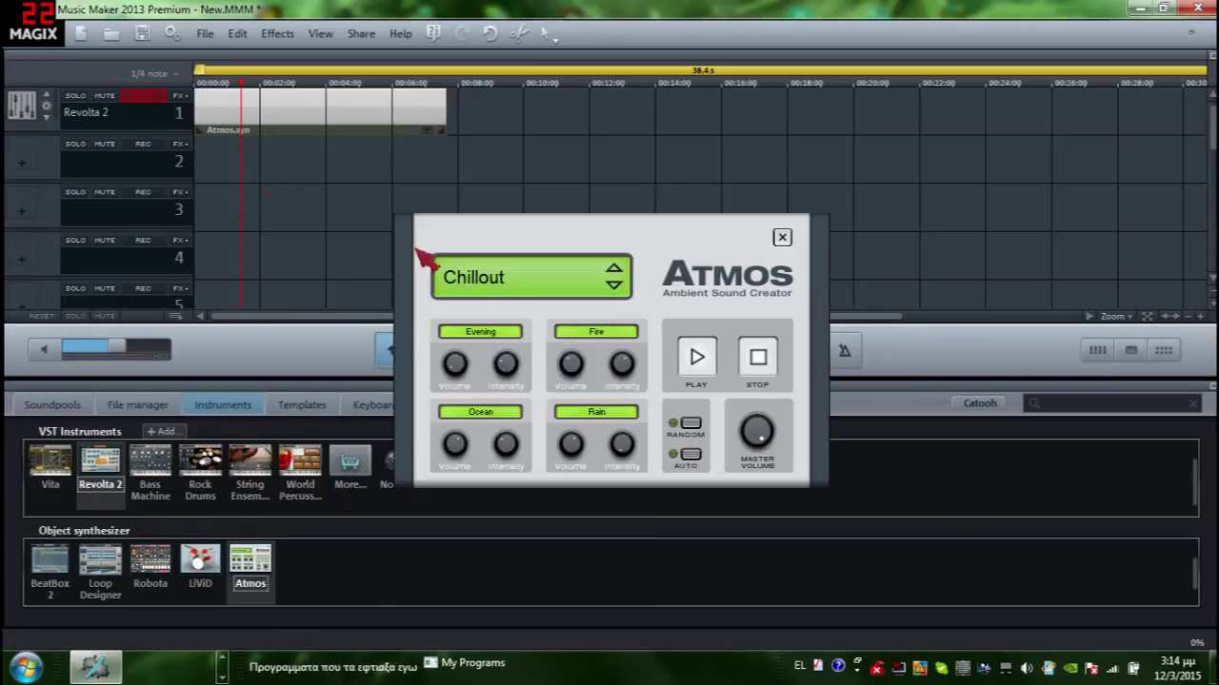
- Set Atmos to the Ambient preset and close the synthesizer
{"action": "left_click", "coordinate": [614, 285]}
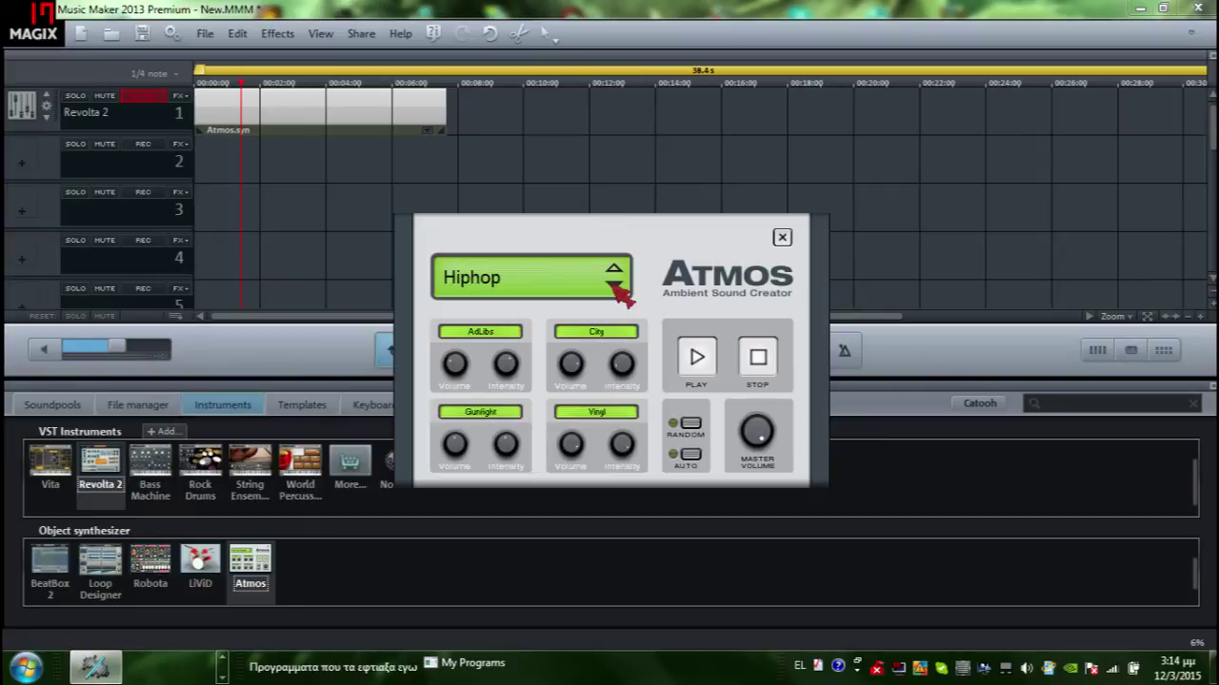
{"action": "left_click", "coordinate": [614, 285]}
{"action": "left_click", "coordinate": [614, 284]}
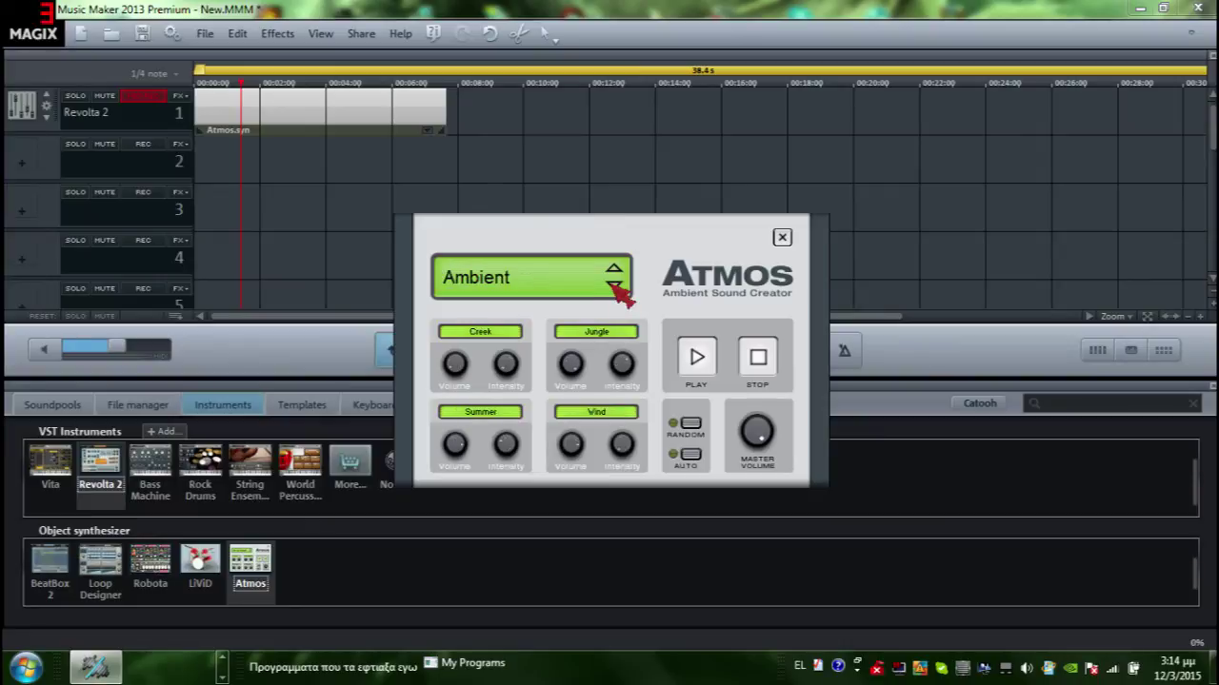
{"action": "left_click_drag", "start_coordinate": [574, 379], "coordinate": [589, 333]}
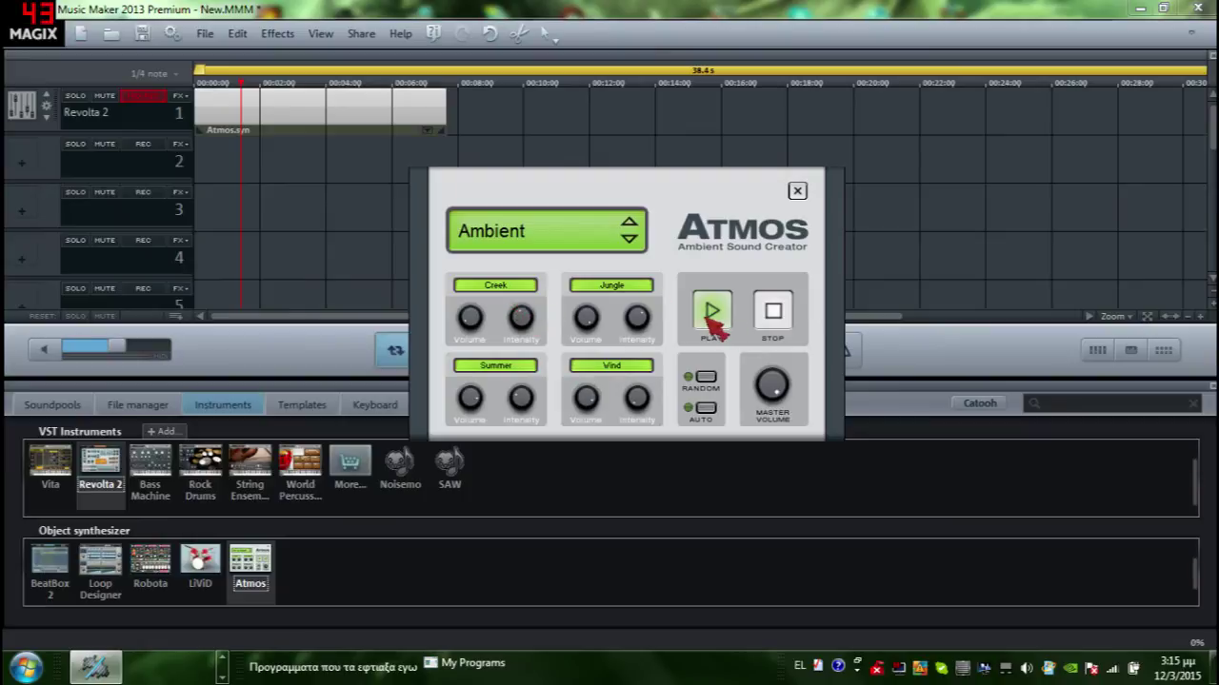
{"action": "left_click", "coordinate": [797, 190]}
- Play the Atmos object on track 1, raise the master volume to 67 dB, and pause playback
{"action": "left_click", "coordinate": [532, 350]}
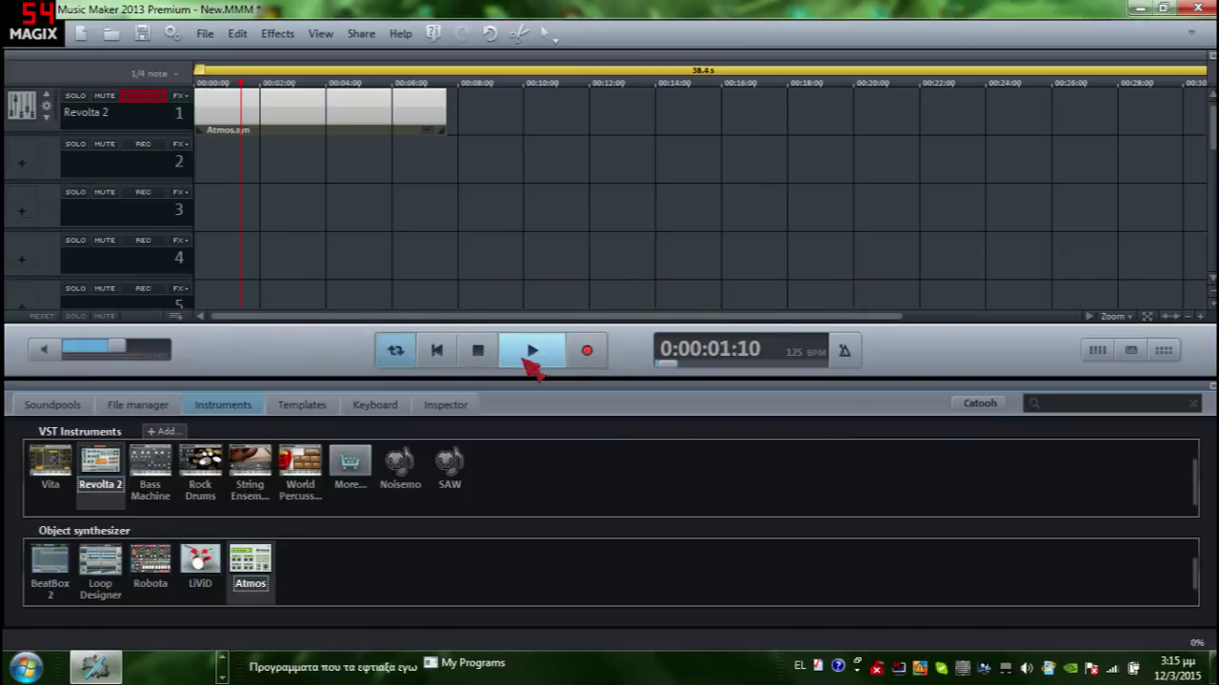
{"action": "mouse_move", "coordinate": [124, 363]}
{"action": "left_mouse_down"}
{"action": "mouse_move", "coordinate": [162, 356]}
{"action": "mouse_move", "coordinate": [125, 352]}
{"action": "left_mouse_up"}
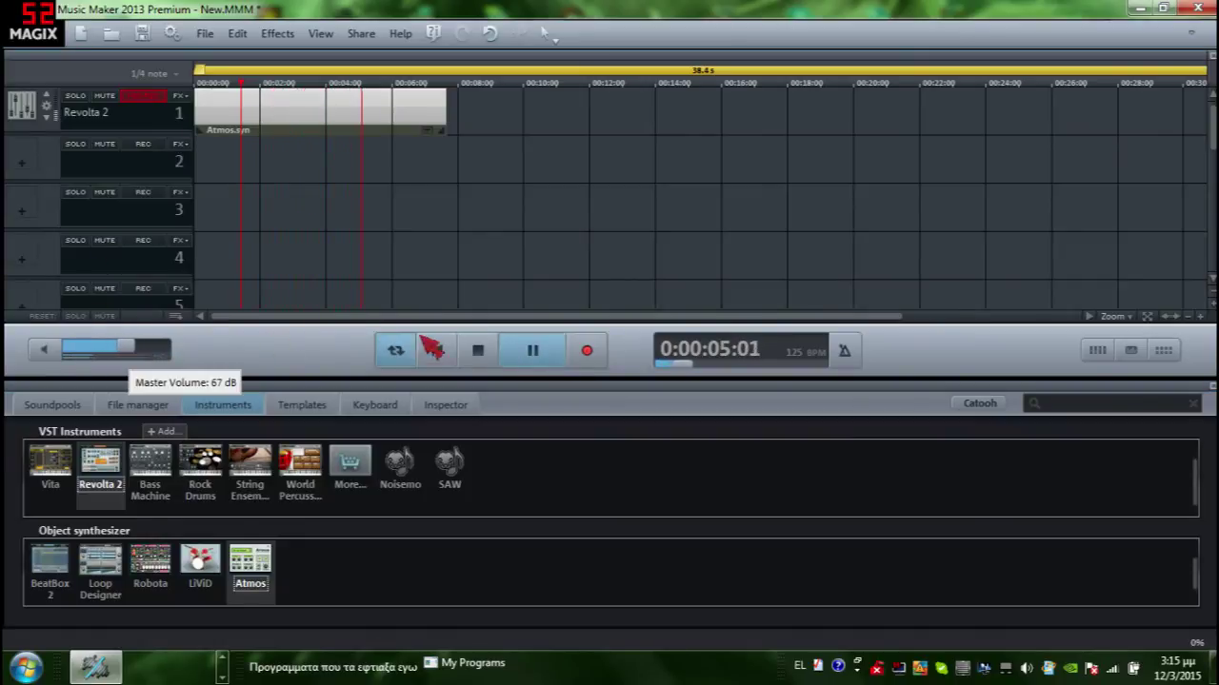
{"action": "left_click", "coordinate": [534, 350]}
- Browse the DanceElectro Vol.5 percussion loops and preview Dulcet Xylophon A from MovieScore Vol. 10
{"action": "left_click", "coordinate": [52, 405]}
{"action": "left_click", "coordinate": [65, 575]}
{"action": "scroll", "coordinate": [71, 571], "scroll_direction": "down", "scroll_amount": 6}
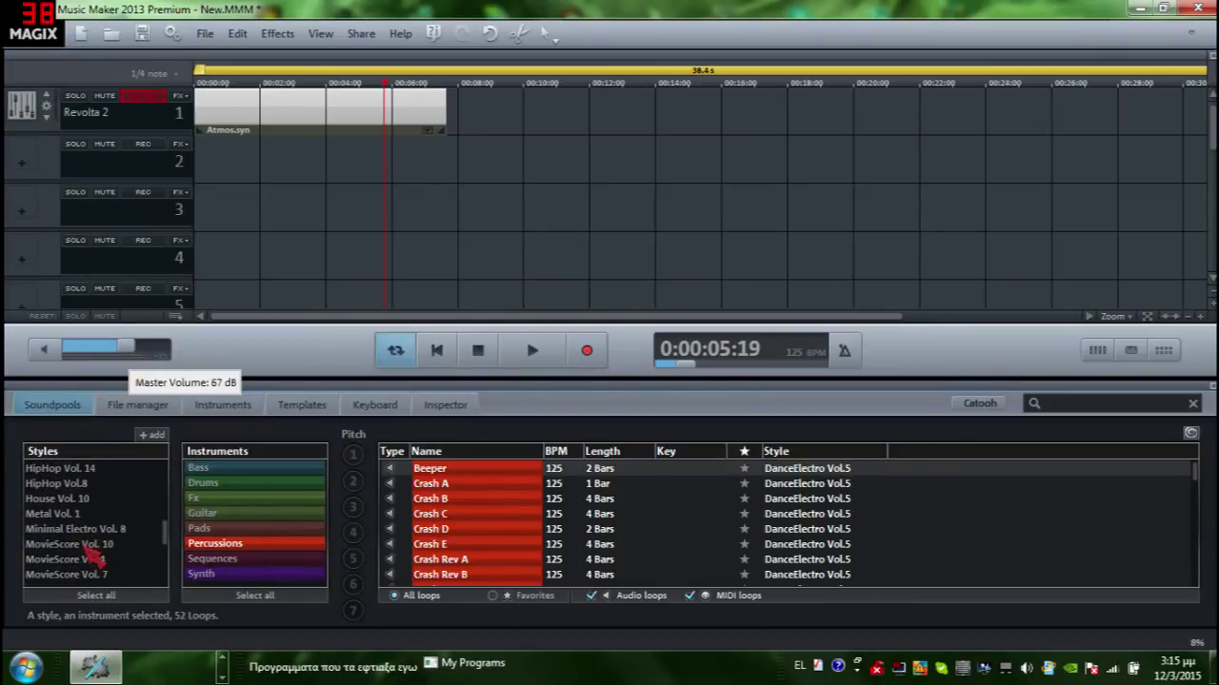
{"action": "left_click", "coordinate": [68, 544]}
{"action": "left_click", "coordinate": [491, 515]}
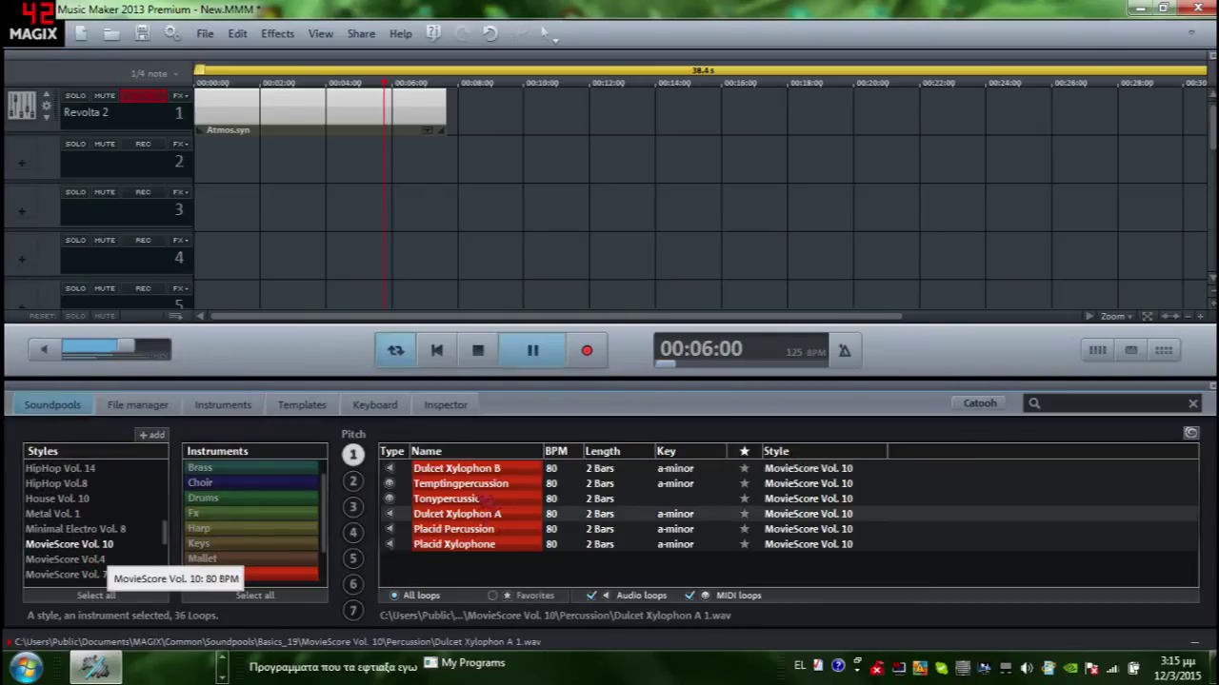
- Look through the file manager, the instruments and the Audio FX templates
{"action": "left_click", "coordinate": [138, 404]}
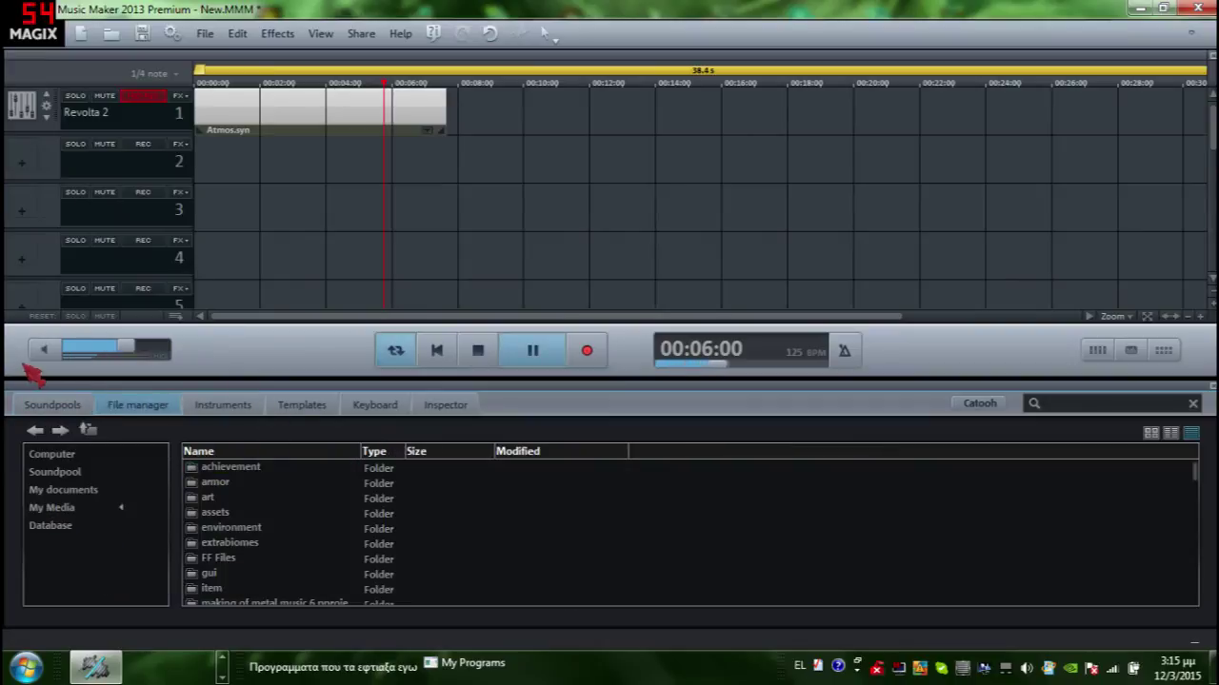
{"action": "left_click", "coordinate": [86, 406]}
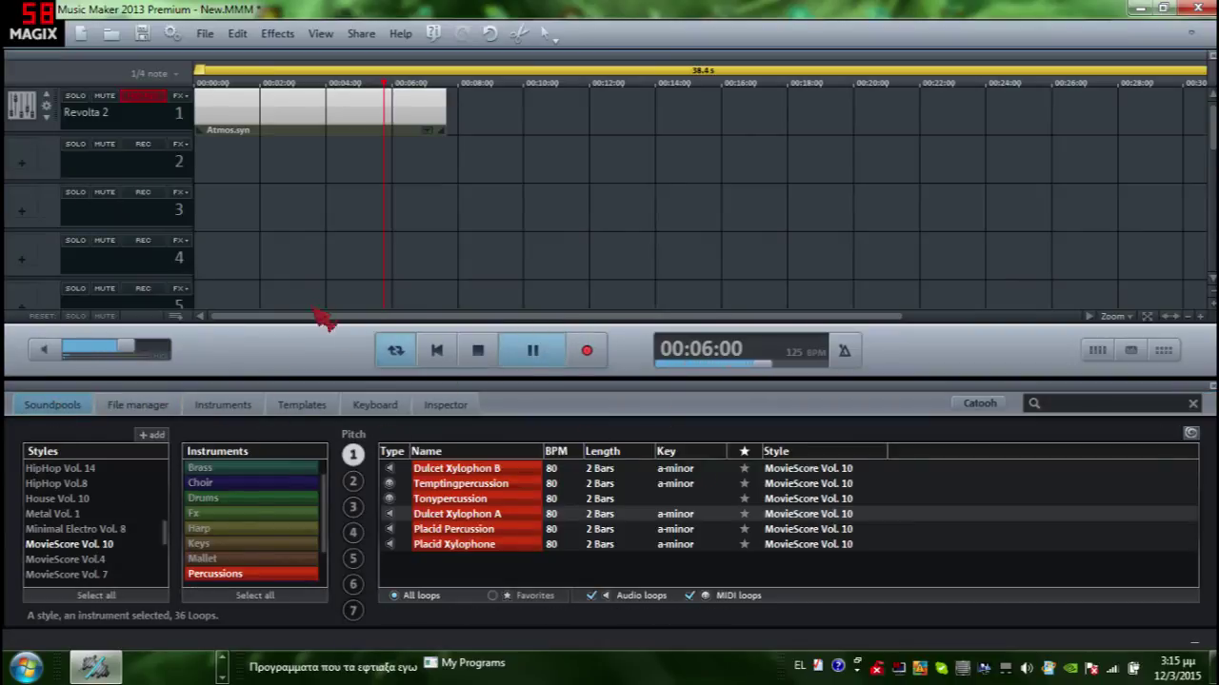
{"action": "left_click", "coordinate": [246, 416]}
{"action": "left_click", "coordinate": [301, 404]}
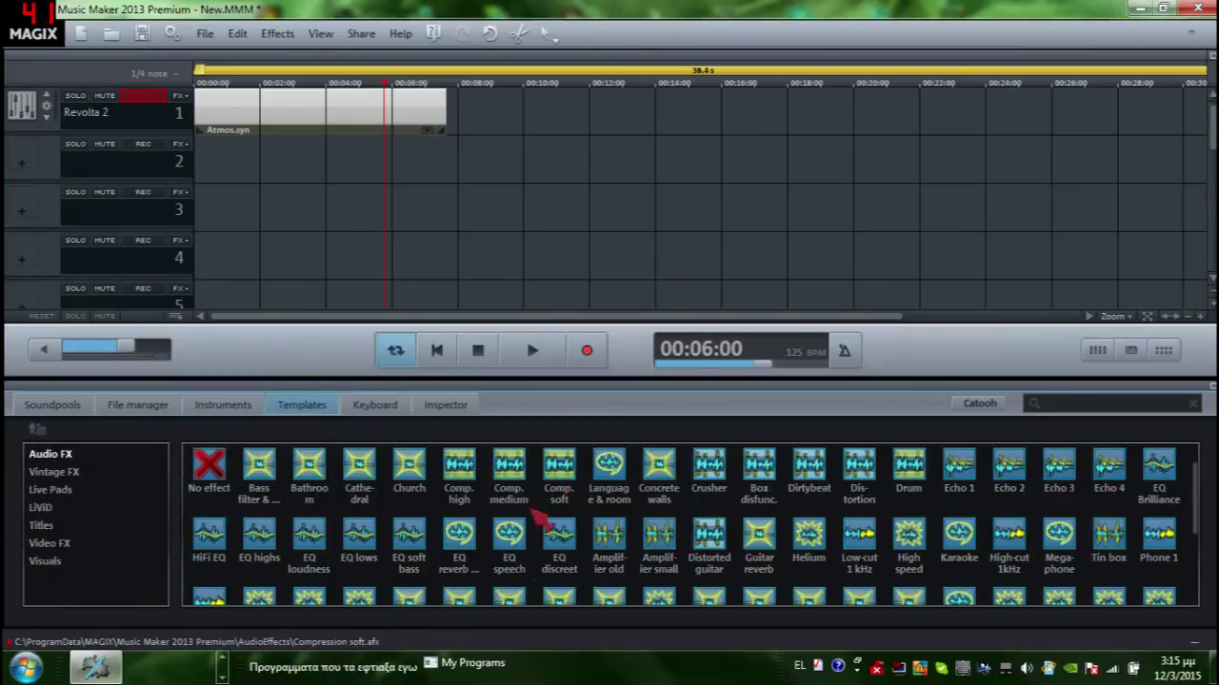
{"action": "scroll", "coordinate": [548, 491], "scroll_direction": "down", "scroll_amount": 3}
- Preview the Brokenarp sequence loop of the Minimal Electro Vol. 8 soundpool
{"action": "left_click", "coordinate": [52, 405]}
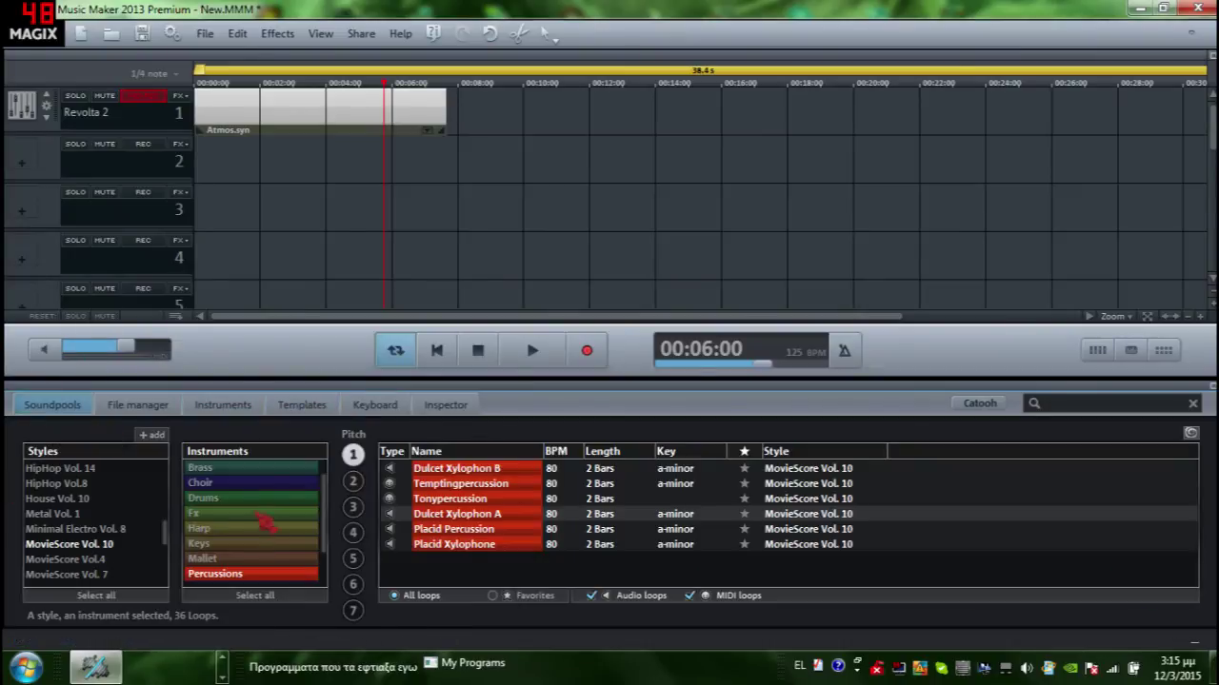
{"action": "left_click", "coordinate": [75, 529]}
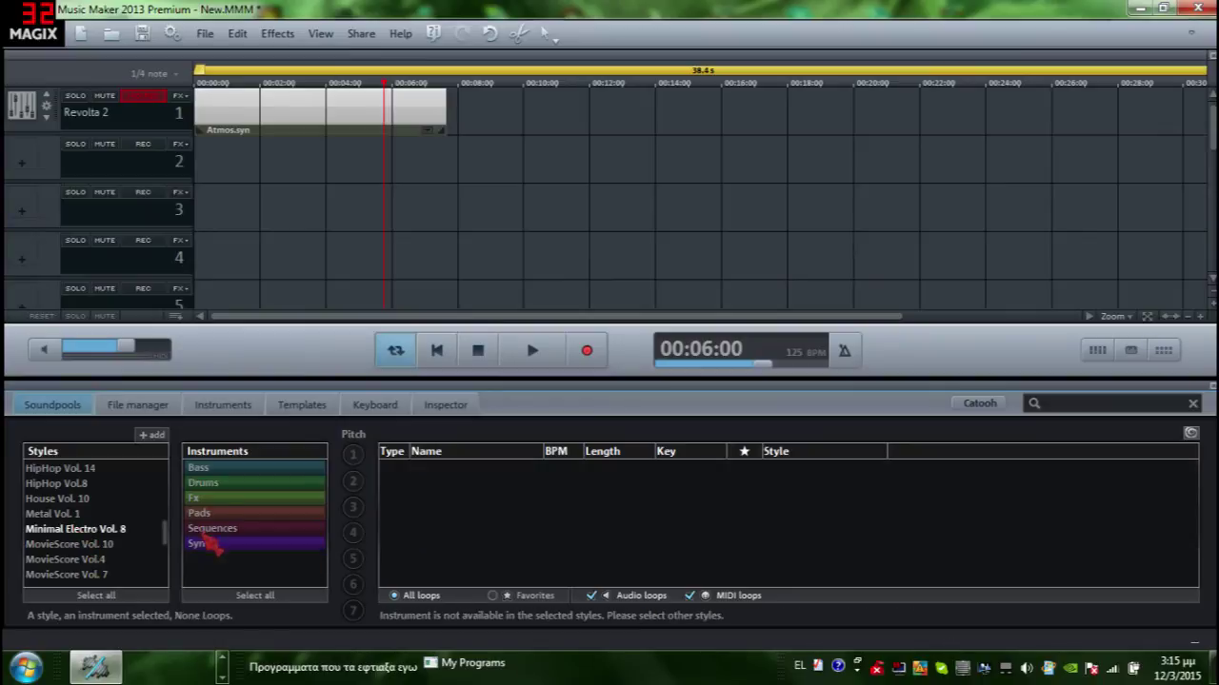
{"action": "left_click", "coordinate": [211, 529]}
{"action": "key", "text": "space"}
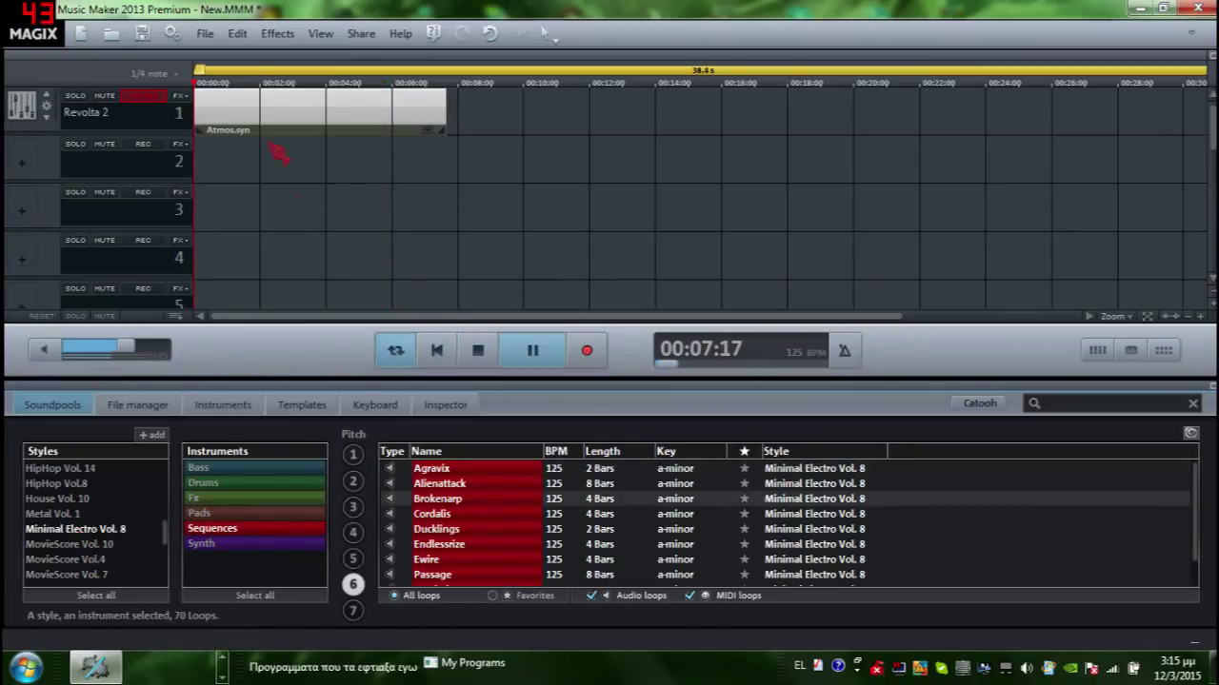
- Delete the Atmos object from track 1 and place the Cordalis sequence loop at the start of that track
{"action": "right_click", "coordinate": [288, 119]}
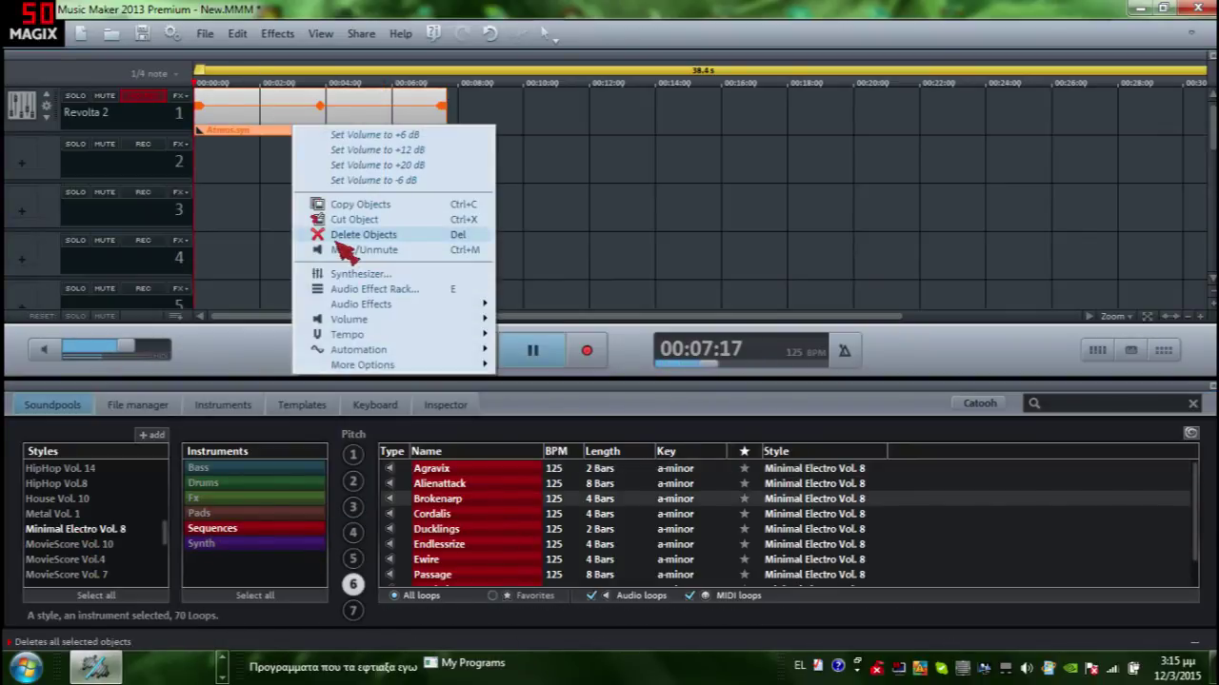
{"action": "left_click", "coordinate": [362, 234]}
{"action": "left_click", "coordinate": [461, 519]}
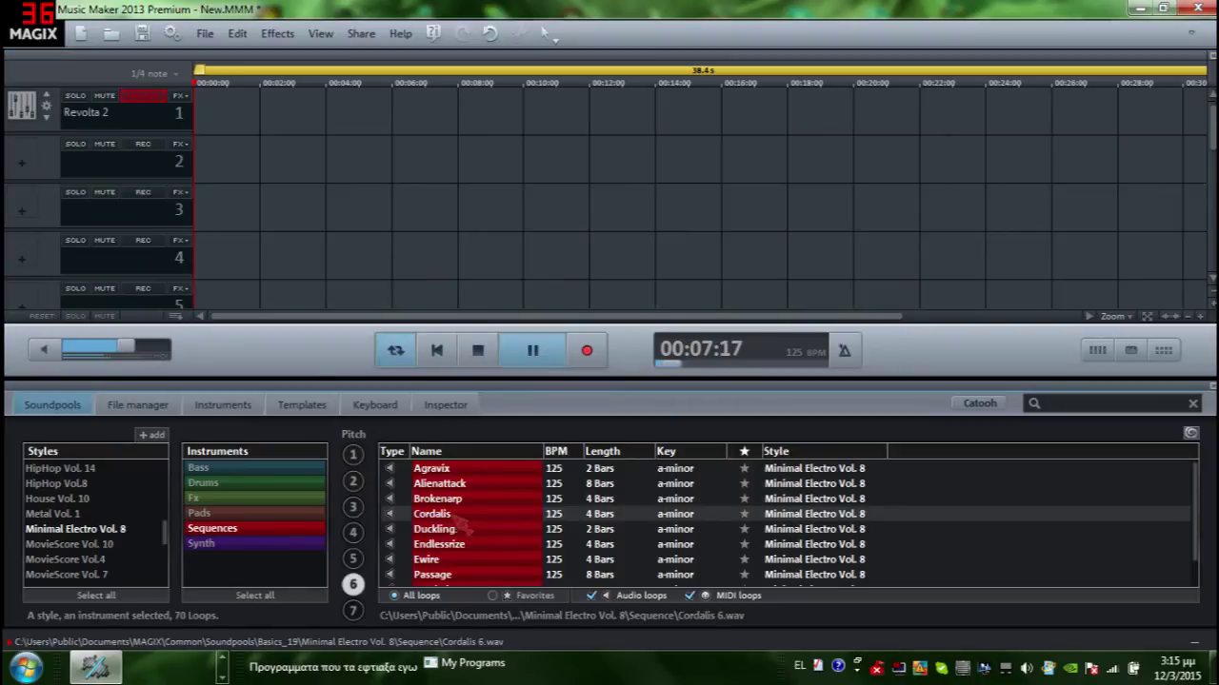
{"action": "left_click_drag", "start_coordinate": [433, 481], "coordinate": [204, 115]}
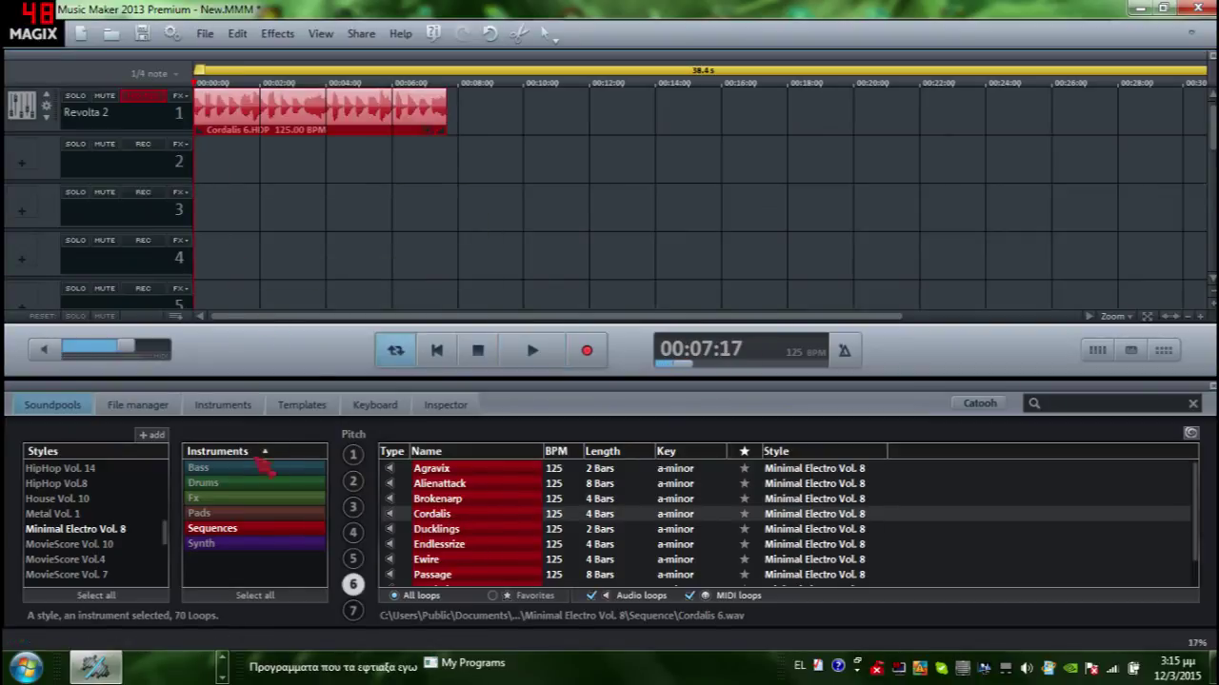
- Play the Cordalis loop with the Audio FX templates open and copy the object on track 1
{"action": "left_click", "coordinate": [227, 405]}
{"action": "left_click", "coordinate": [301, 405]}
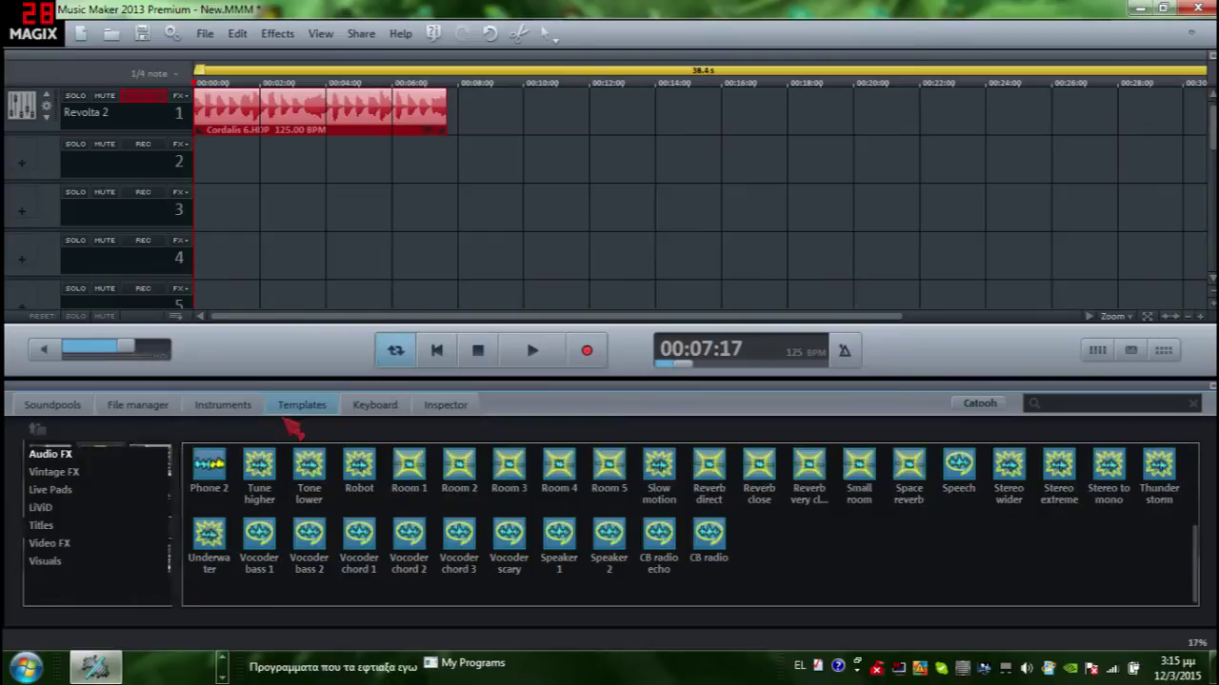
{"action": "left_click", "coordinate": [532, 350]}
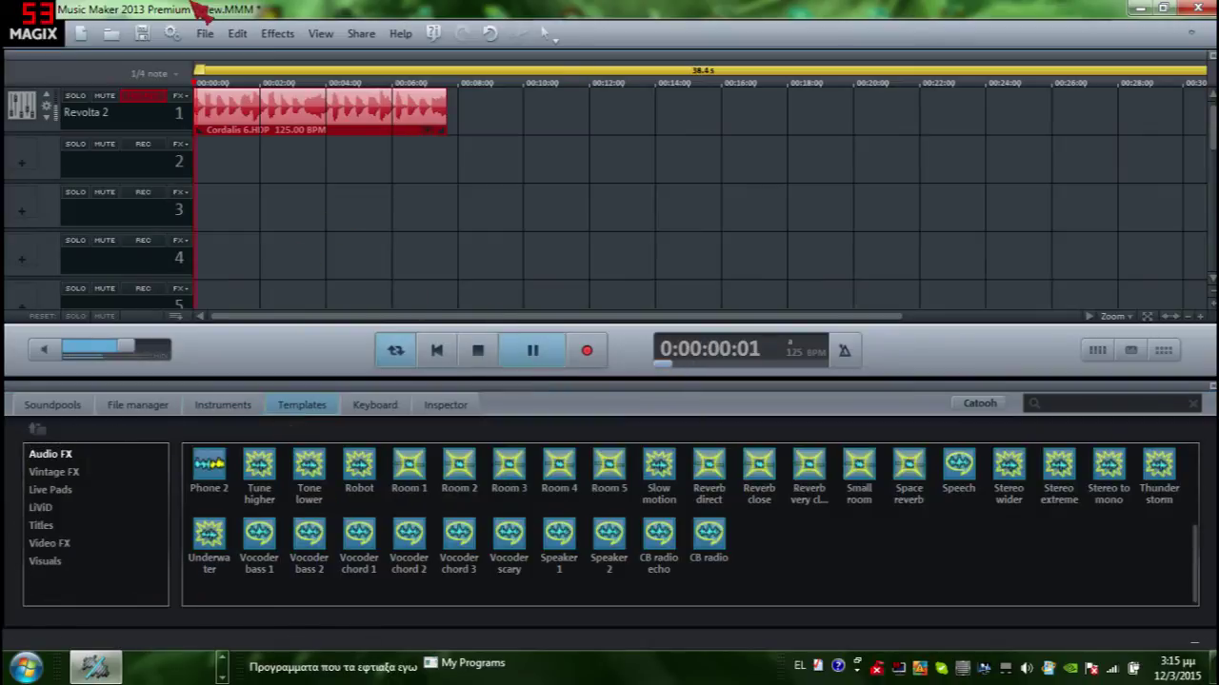
{"action": "right_click", "coordinate": [273, 122]}
{"action": "left_click", "coordinate": [271, 206]}
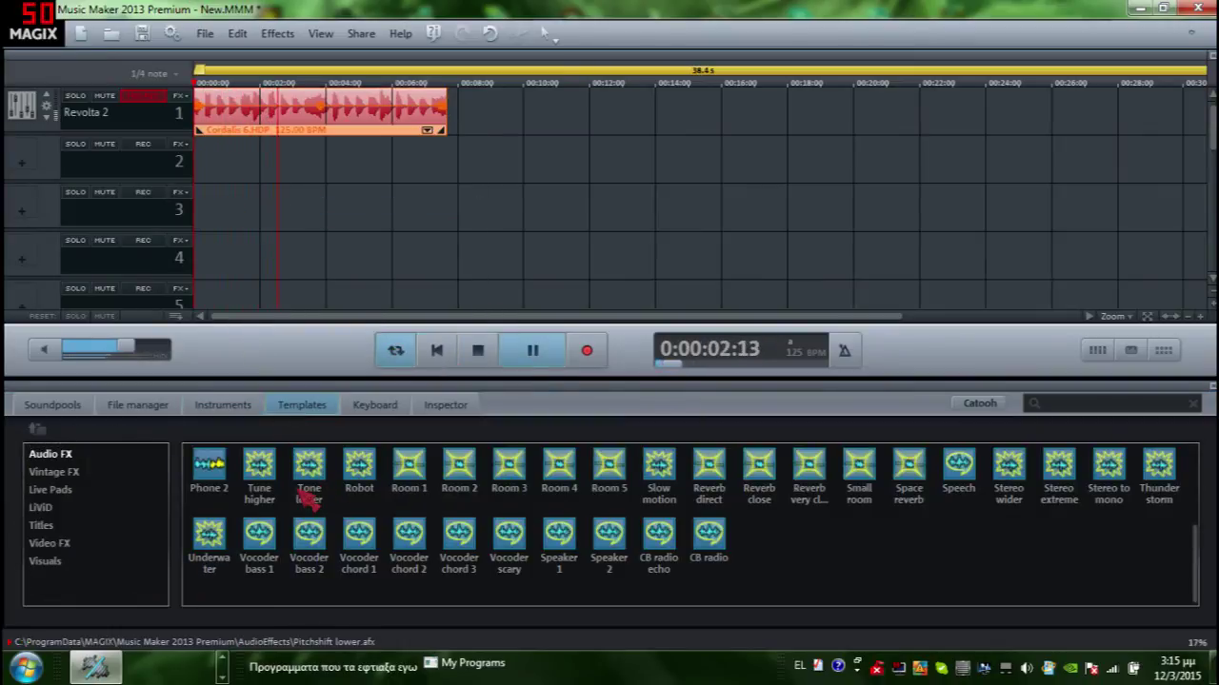
- Apply the Robot template from Audio FX to the Cordalis object on track 1 and listen to it
{"action": "scroll", "coordinate": [380, 506], "scroll_direction": "up", "scroll_amount": 5}
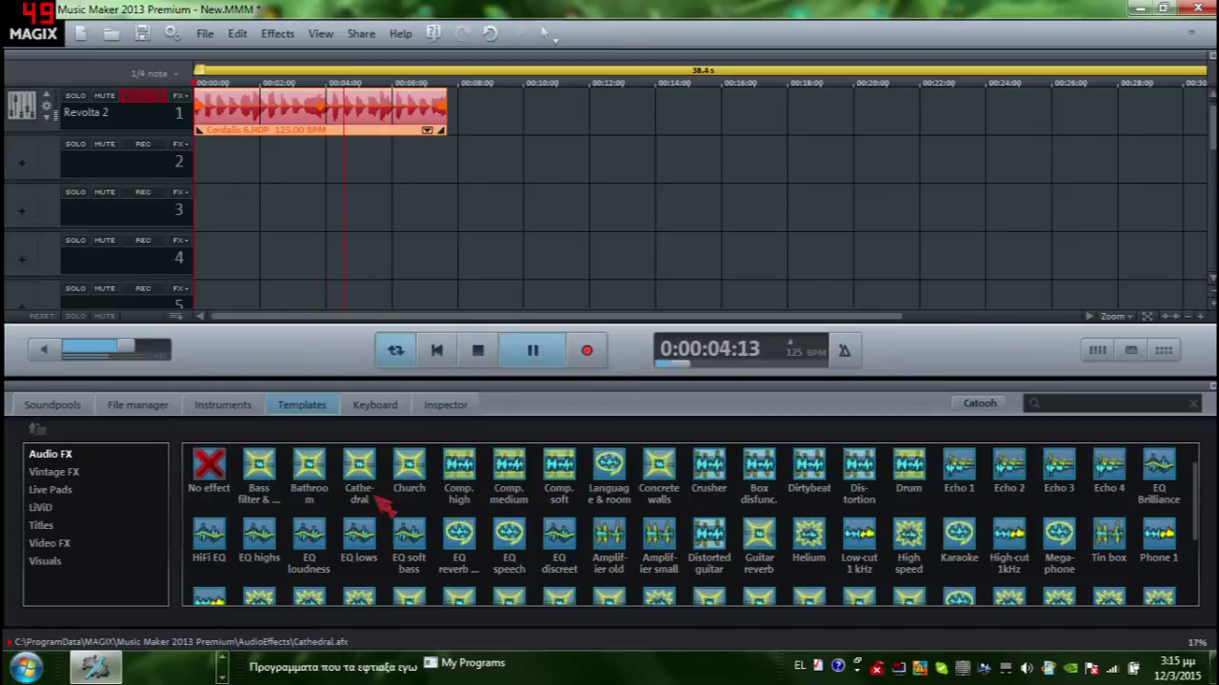
{"action": "scroll", "coordinate": [376, 571], "scroll_direction": "down", "scroll_amount": 1}
{"action": "left_click_drag", "start_coordinate": [358, 535], "coordinate": [301, 121]}
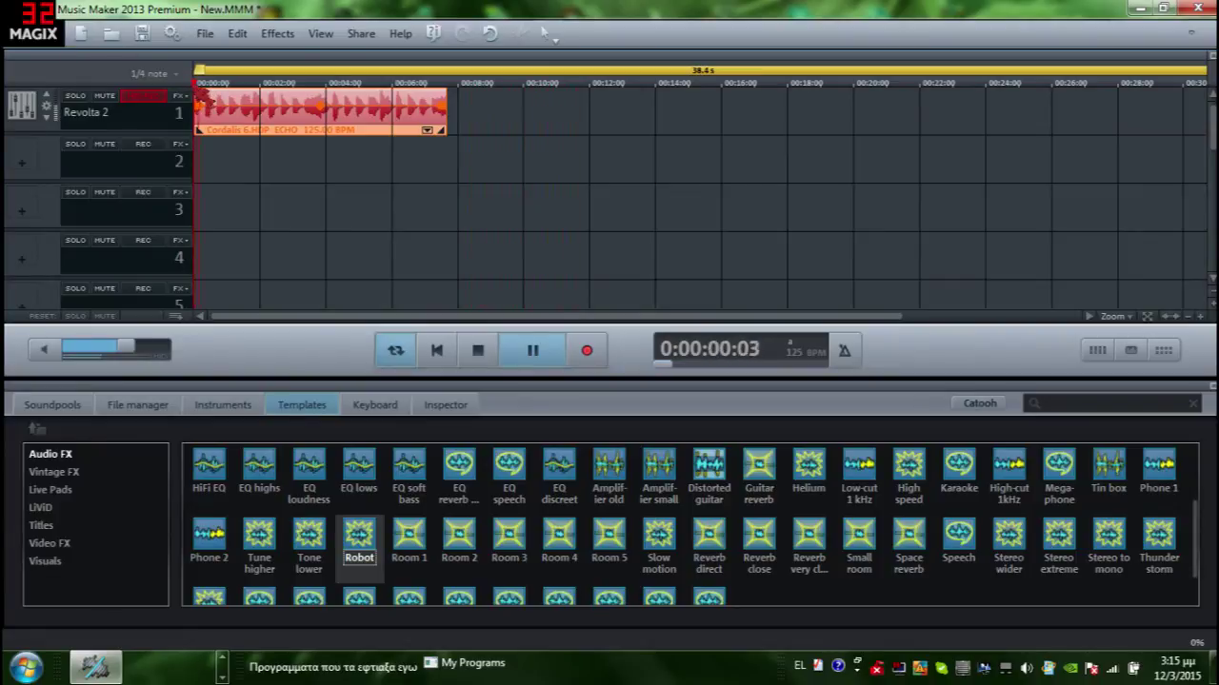
{"action": "left_click", "coordinate": [534, 362]}
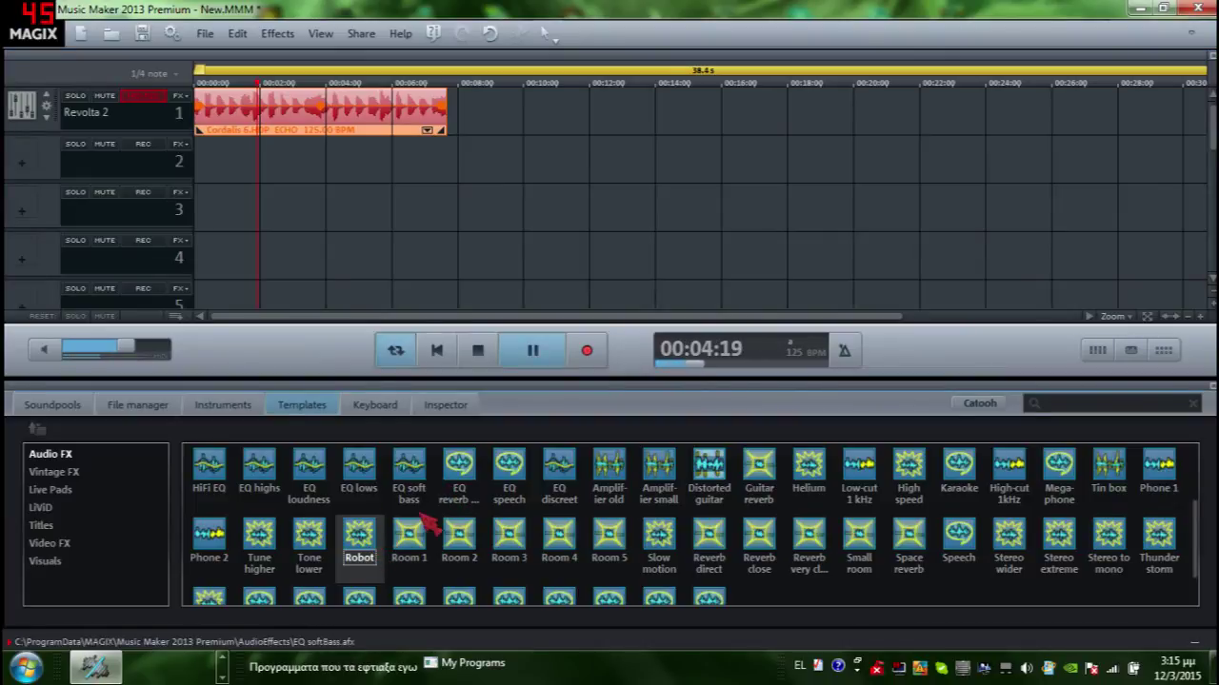
- Apply the Room 1 template to the Cordalis object and play the result
{"action": "left_click", "coordinate": [415, 543]}
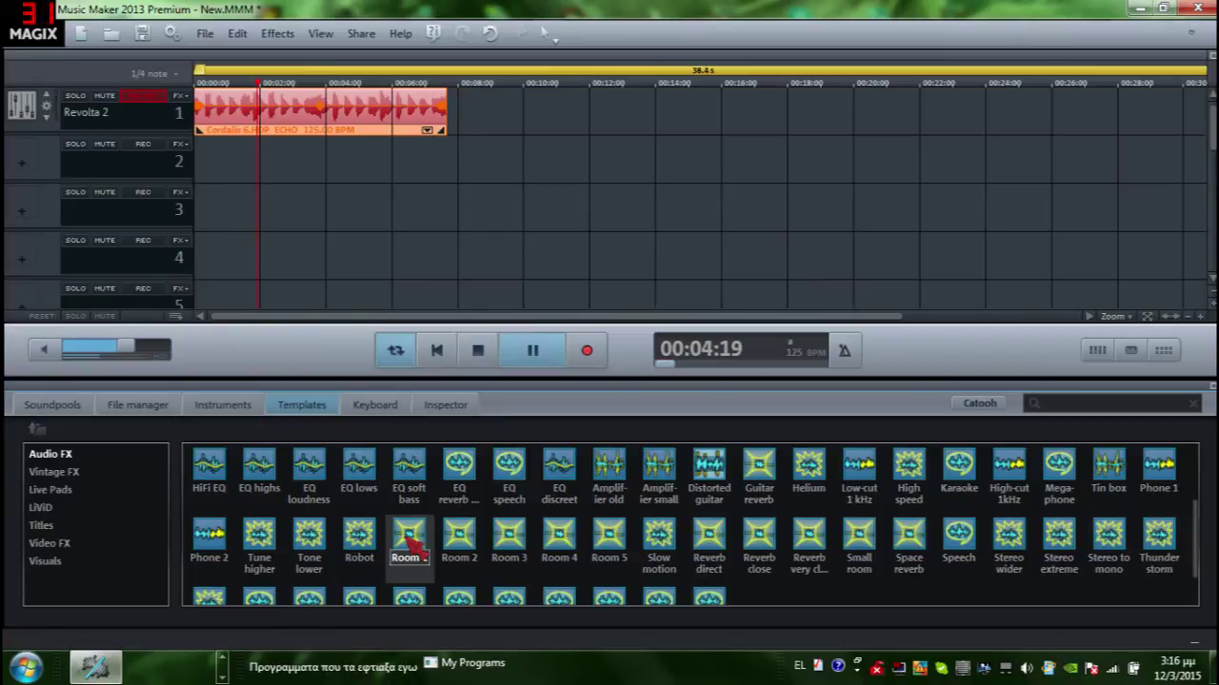
{"action": "left_click_drag", "start_coordinate": [410, 543], "coordinate": [340, 106]}
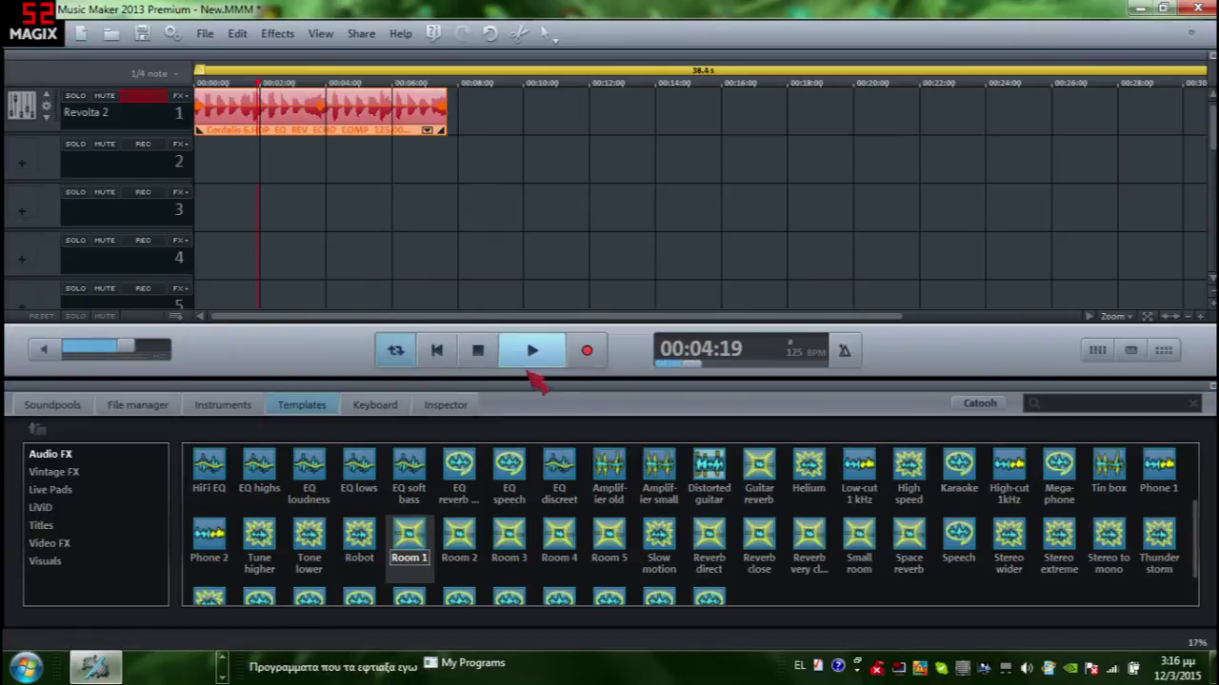
{"action": "left_click", "coordinate": [563, 350]}
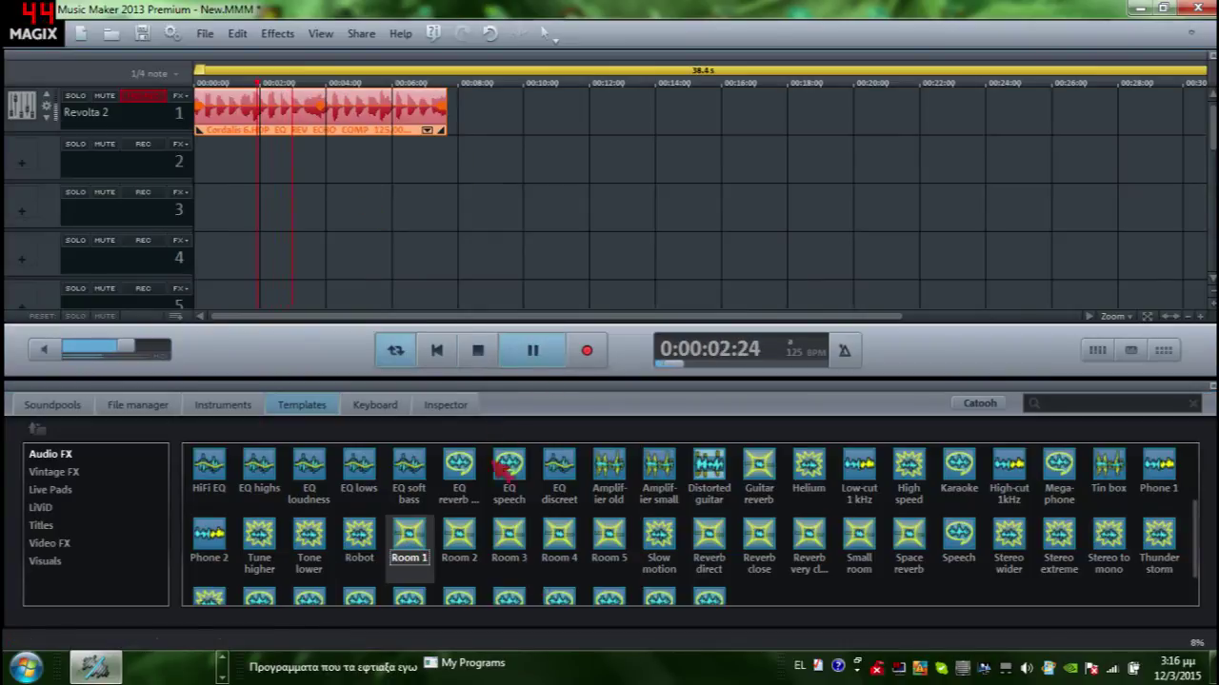
- Apply the Underwater template to the Cordalis object, listen to it, and pause playback
{"action": "scroll", "coordinate": [419, 562], "scroll_direction": "down", "scroll_amount": 1}
{"action": "left_click_drag", "start_coordinate": [217, 564], "coordinate": [301, 124]}
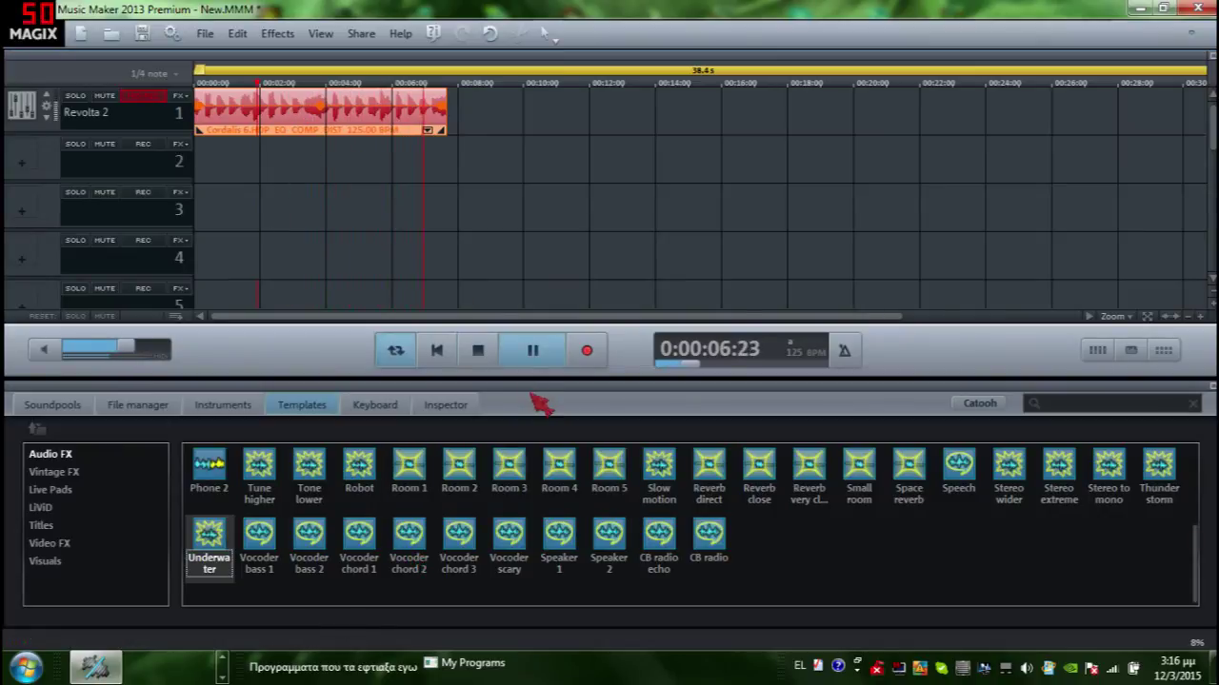
{"action": "left_click", "coordinate": [528, 354]}
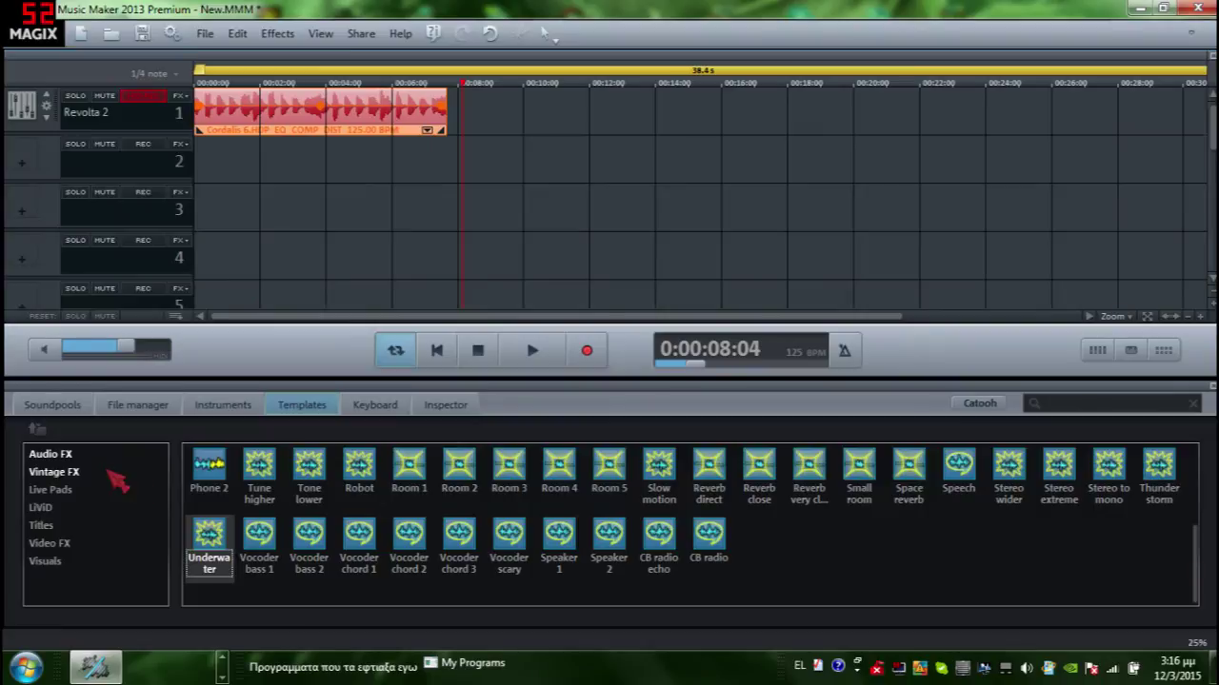
- Look at the Vintage FX templates and return to the Audio FX templates
{"action": "left_click", "coordinate": [70, 476]}
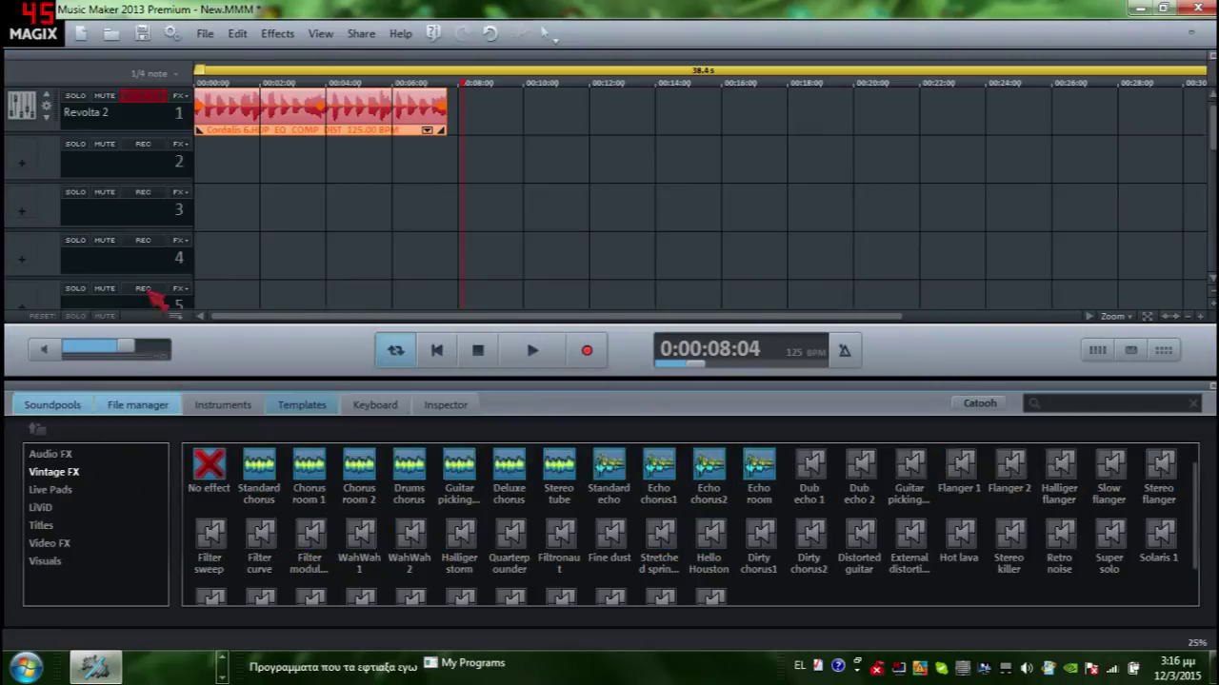
{"action": "right_click", "coordinate": [322, 113]}
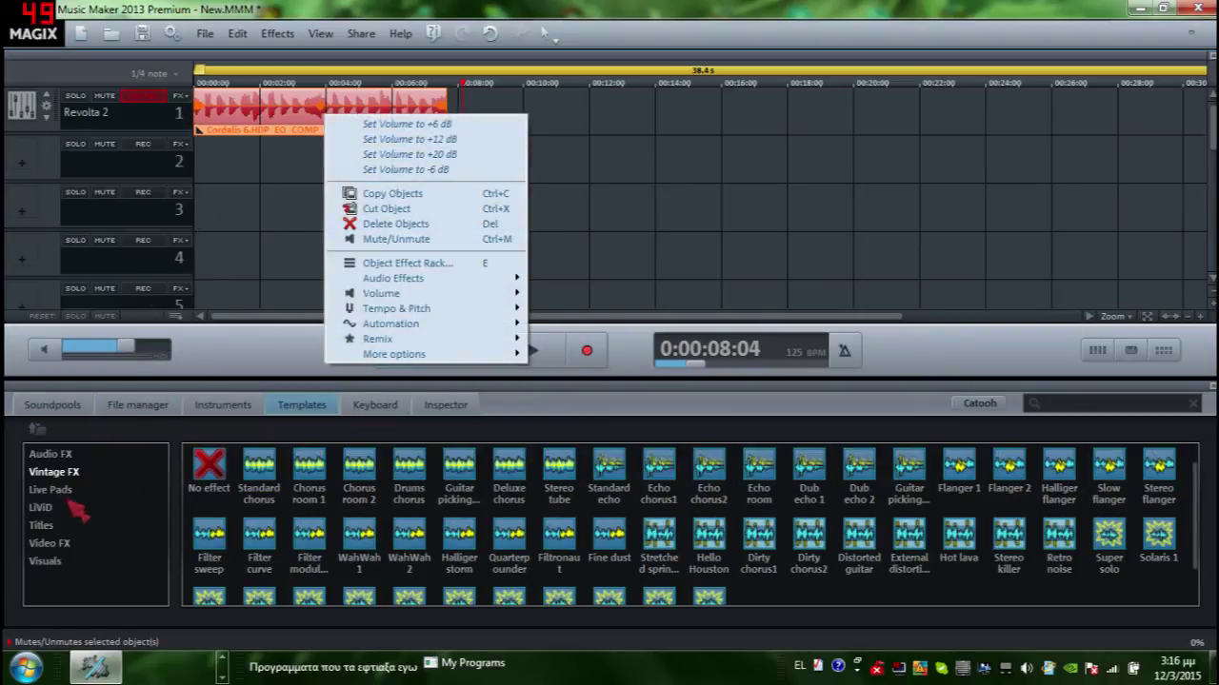
{"action": "left_click", "coordinate": [50, 455]}
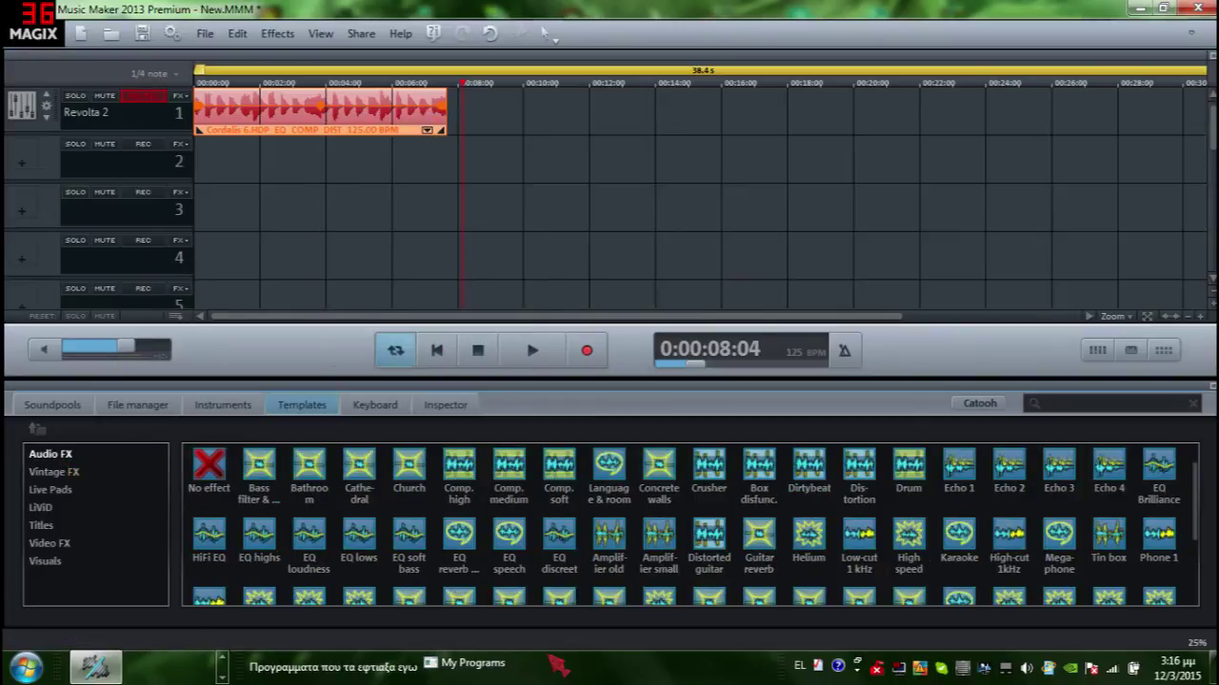
- Apply the Slow motion template to the Cordalis object on track 1 and play it
{"action": "scroll", "coordinate": [667, 553], "scroll_direction": "down", "scroll_amount": 5}
{"action": "scroll", "coordinate": [676, 593], "scroll_direction": "up", "scroll_amount": 3}
{"action": "scroll", "coordinate": [657, 552], "scroll_direction": "down", "scroll_amount": 1}
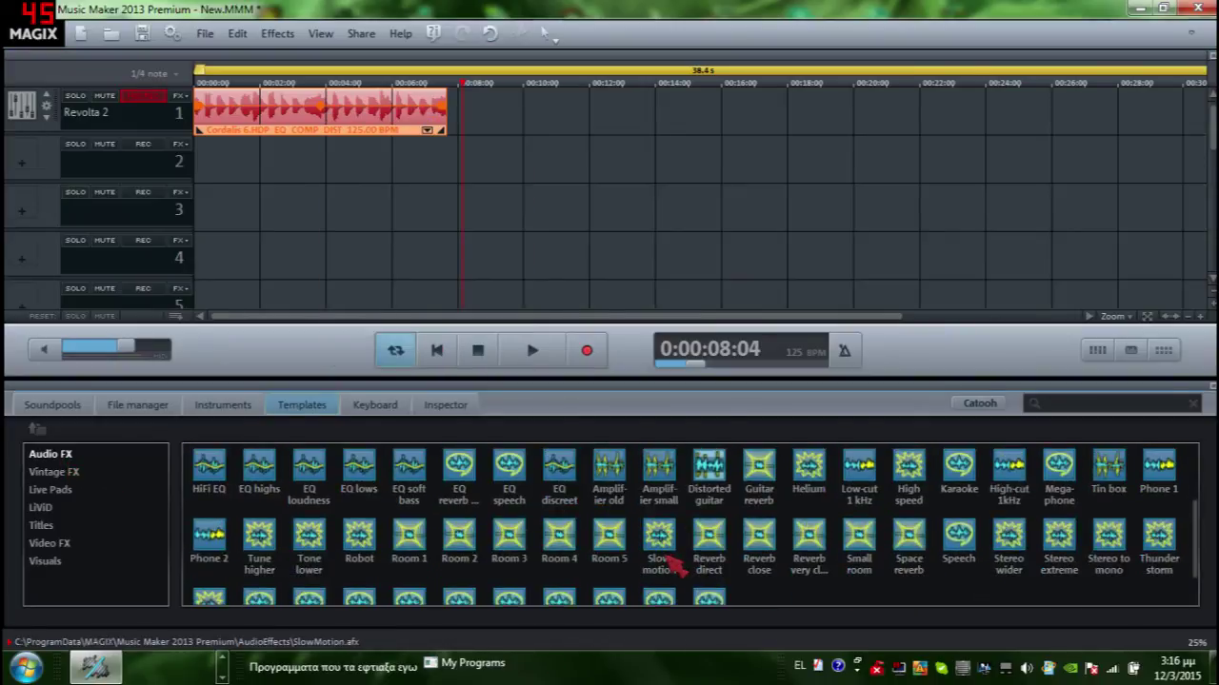
{"action": "left_click_drag", "start_coordinate": [351, 106], "coordinate": [351, 106]}
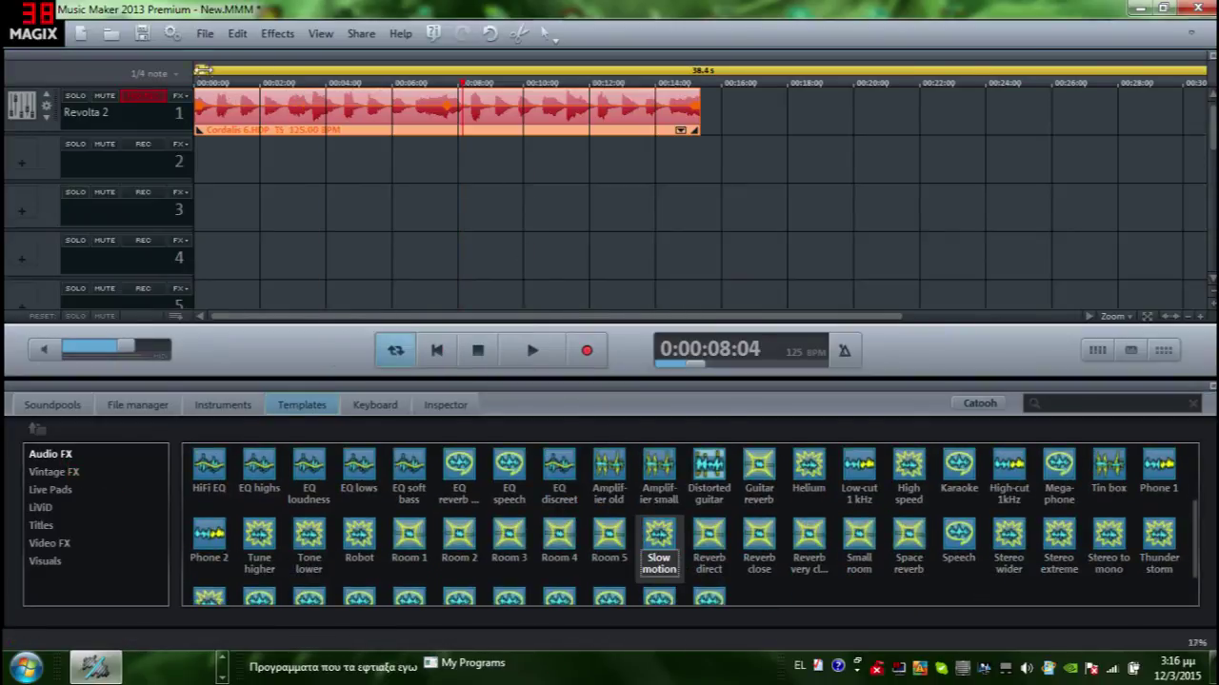
{"action": "left_click", "coordinate": [532, 350]}
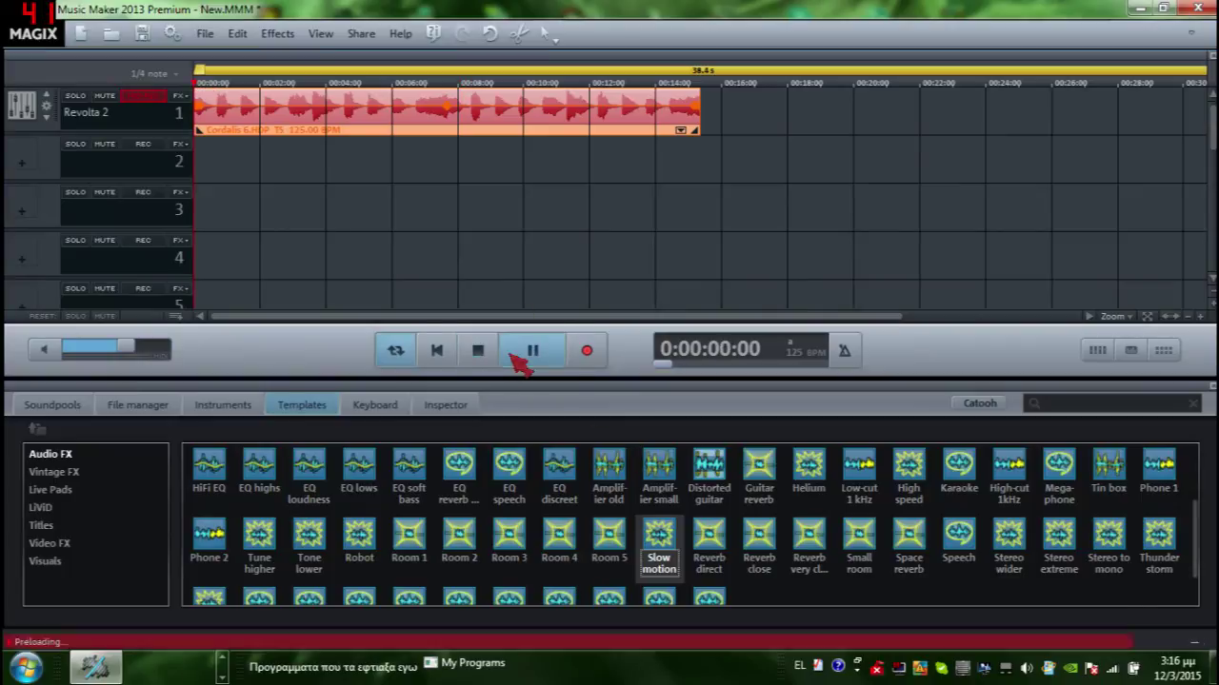
- Try to apply the High speed template to the slowed Cordalis object during playback, and pause
{"action": "scroll", "coordinate": [843, 538], "scroll_direction": "up", "scroll_amount": 1}
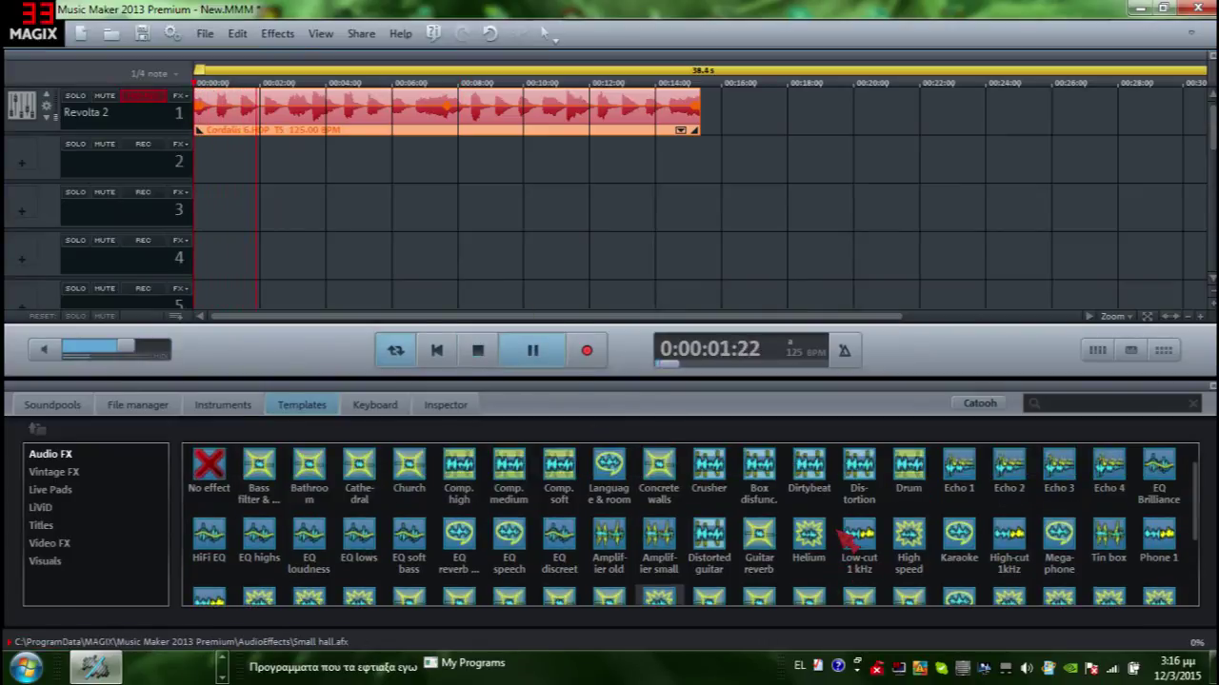
{"action": "scroll", "coordinate": [845, 538], "scroll_direction": "down", "scroll_amount": 1}
{"action": "scroll", "coordinate": [900, 590], "scroll_direction": "up", "scroll_amount": 1}
{"action": "scroll", "coordinate": [902, 591], "scroll_direction": "down", "scroll_amount": 1}
{"action": "scroll", "coordinate": [843, 560], "scroll_direction": "up", "scroll_amount": 1}
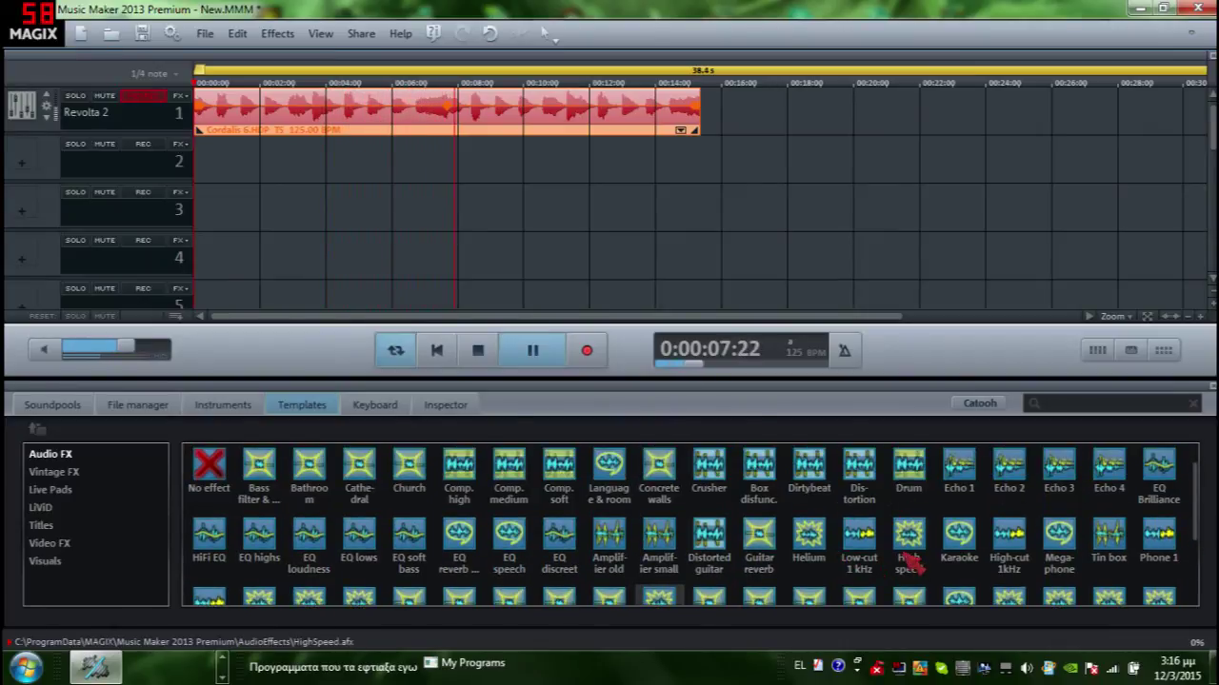
{"action": "left_click_drag", "start_coordinate": [921, 564], "coordinate": [414, 101]}
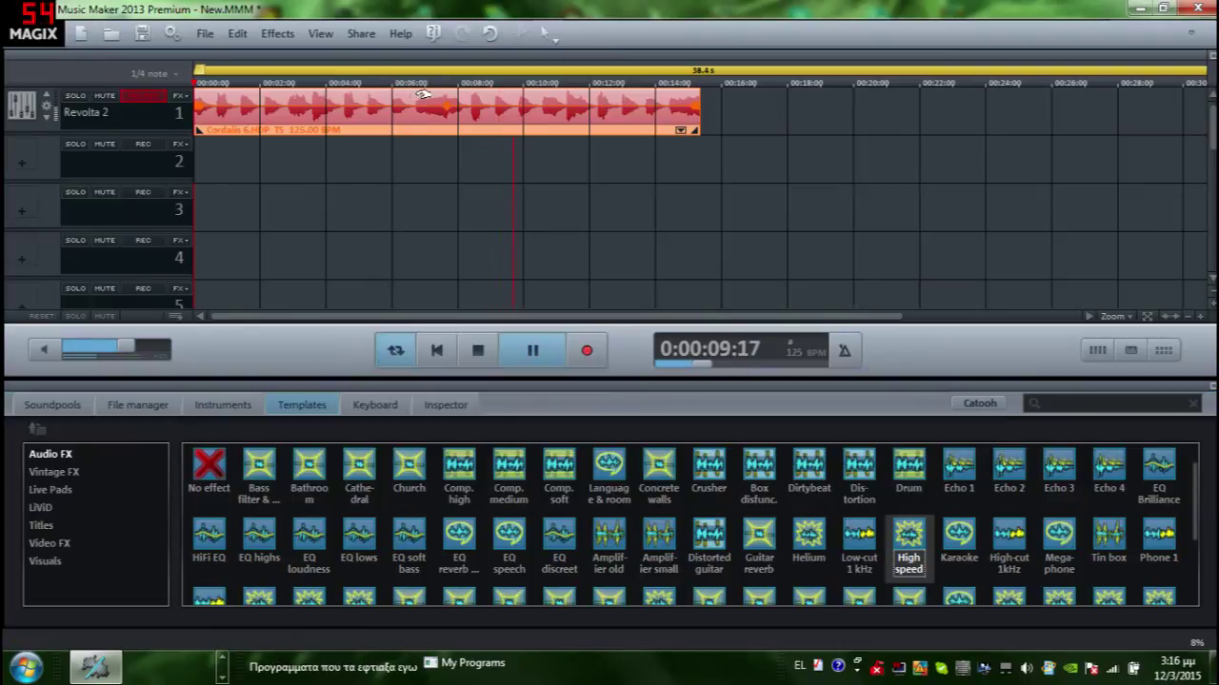
{"action": "left_click", "coordinate": [529, 354]}
- Delete the slowed object and paste the copied Cordalis loop at the start of track 1
{"action": "right_click", "coordinate": [425, 120]}
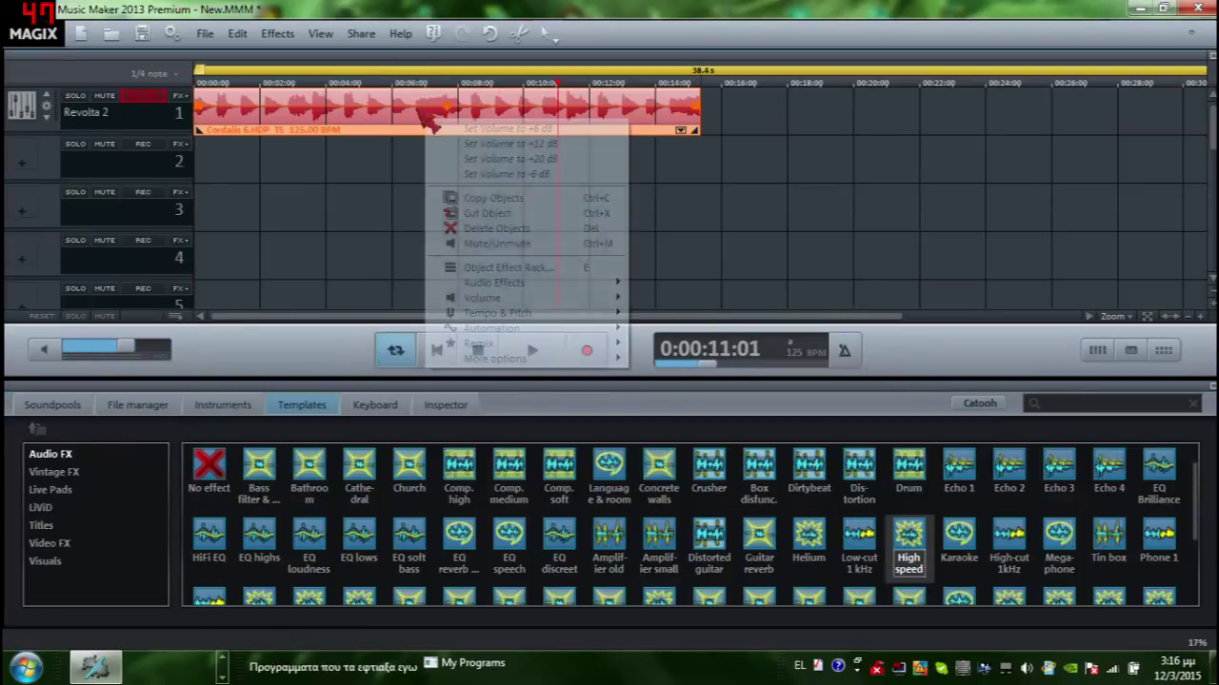
{"action": "left_click", "coordinate": [497, 229]}
{"action": "right_click", "coordinate": [216, 117]}
{"action": "left_click", "coordinate": [246, 165]}
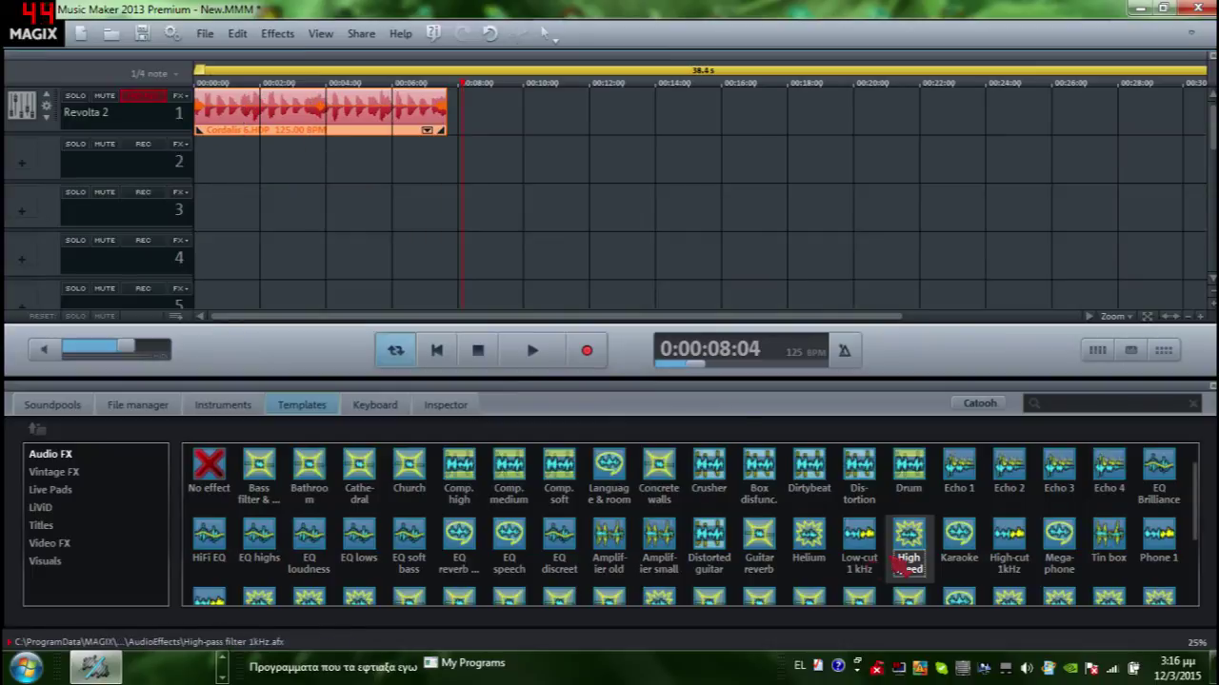
- Apply the High speed template to the pasted Cordalis loop and play it from the beginning
{"action": "left_click_drag", "start_coordinate": [335, 111], "coordinate": [328, 111]}
{"action": "left_click", "coordinate": [204, 87]}
{"action": "left_click", "coordinate": [533, 350]}
- Replace the sped-up object on track 1 with a fresh paste of the Cordalis loop and pause playback
{"action": "right_click", "coordinate": [268, 113]}
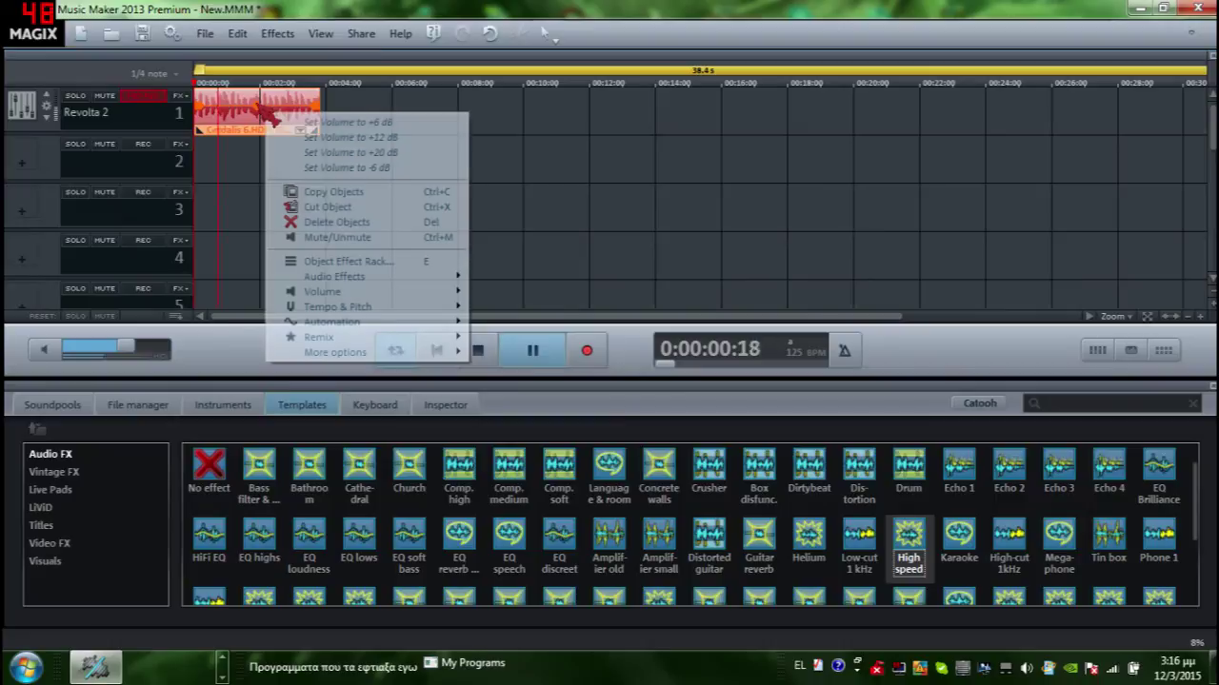
{"action": "left_click", "coordinate": [336, 224]}
{"action": "right_click", "coordinate": [218, 113]}
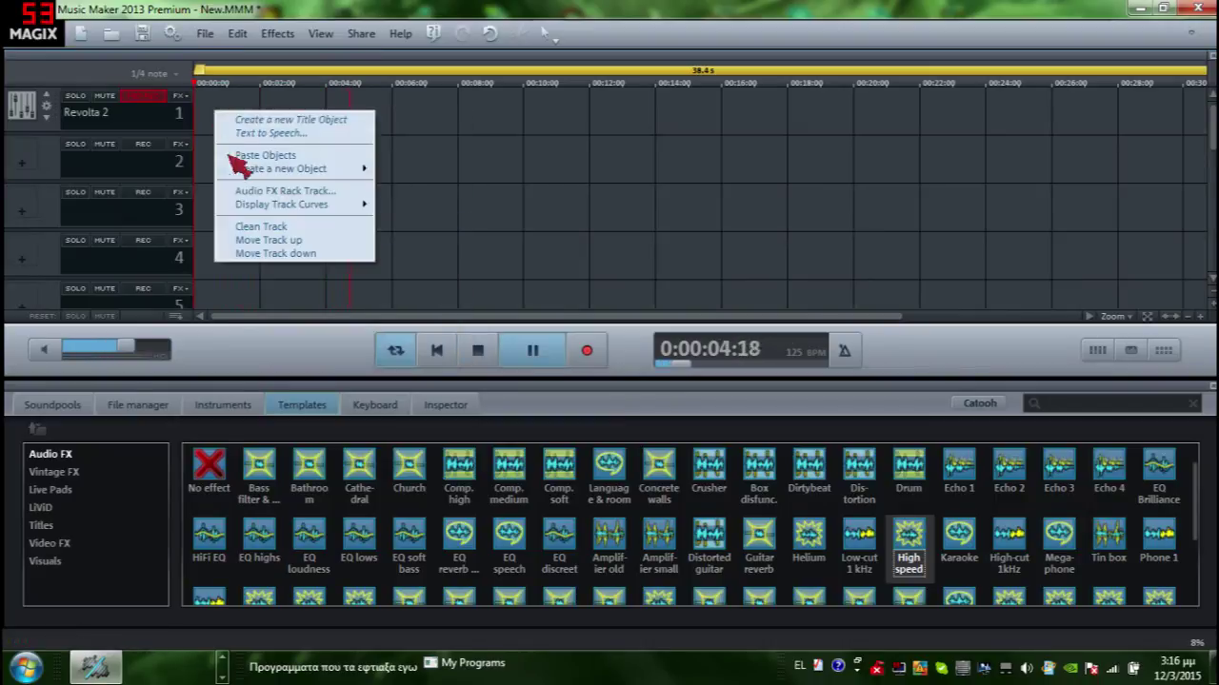
{"action": "left_click", "coordinate": [280, 157]}
{"action": "left_click_drag", "start_coordinate": [247, 130], "coordinate": [233, 131]}
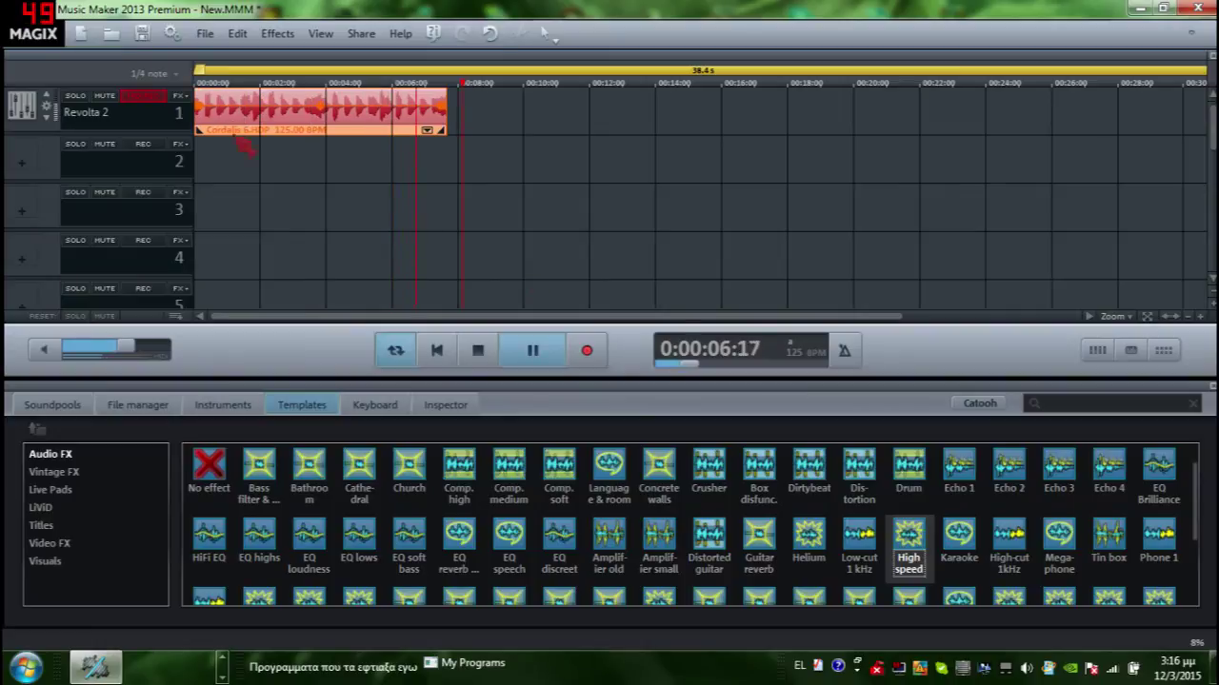
{"action": "left_click", "coordinate": [532, 350]}
- Apply the WahWah 1 template from Vintage FX to the Cordalis object and play it
{"action": "left_click", "coordinate": [50, 472]}
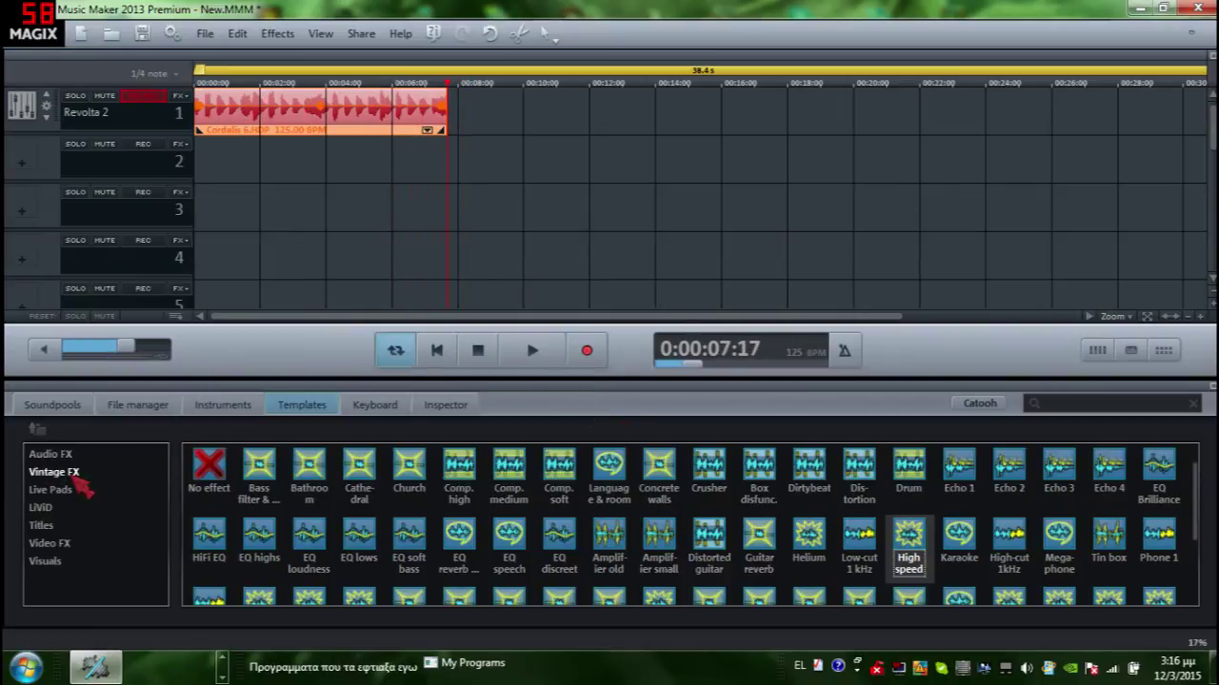
{"action": "scroll", "coordinate": [386, 527], "scroll_direction": "down", "scroll_amount": 1}
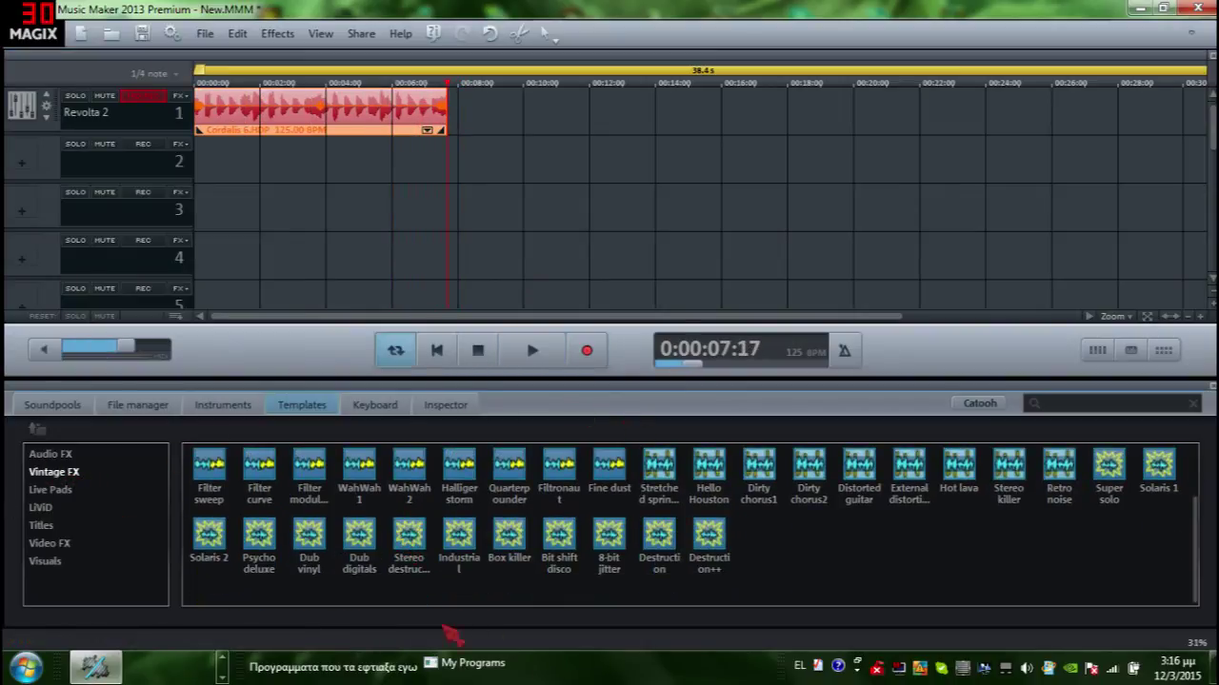
{"action": "left_click_drag", "start_coordinate": [369, 494], "coordinate": [294, 187]}
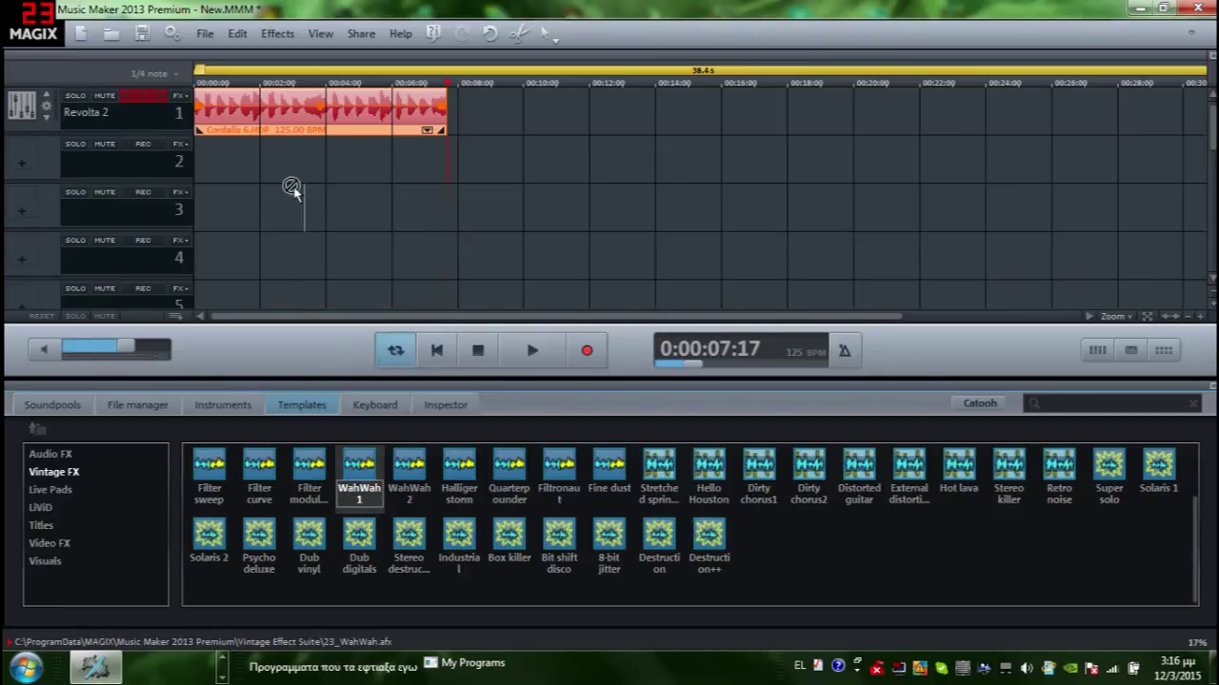
{"action": "left_click_drag", "start_coordinate": [240, 109], "coordinate": [240, 109]}
{"action": "left_click", "coordinate": [529, 358]}
- Delete the WahWah-processed object and paste the unprocessed Cordalis loop back onto track 1
{"action": "right_click", "coordinate": [368, 126]}
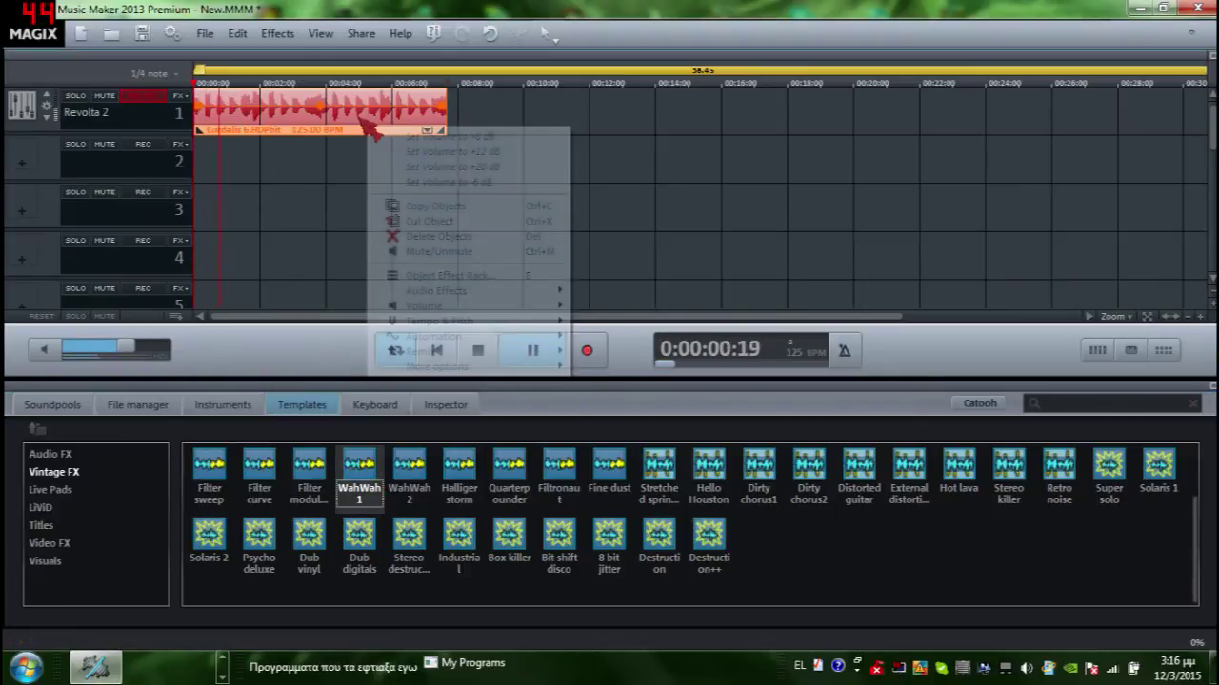
{"action": "left_click", "coordinate": [417, 237]}
{"action": "right_click", "coordinate": [220, 111]}
{"action": "left_click", "coordinate": [269, 157]}
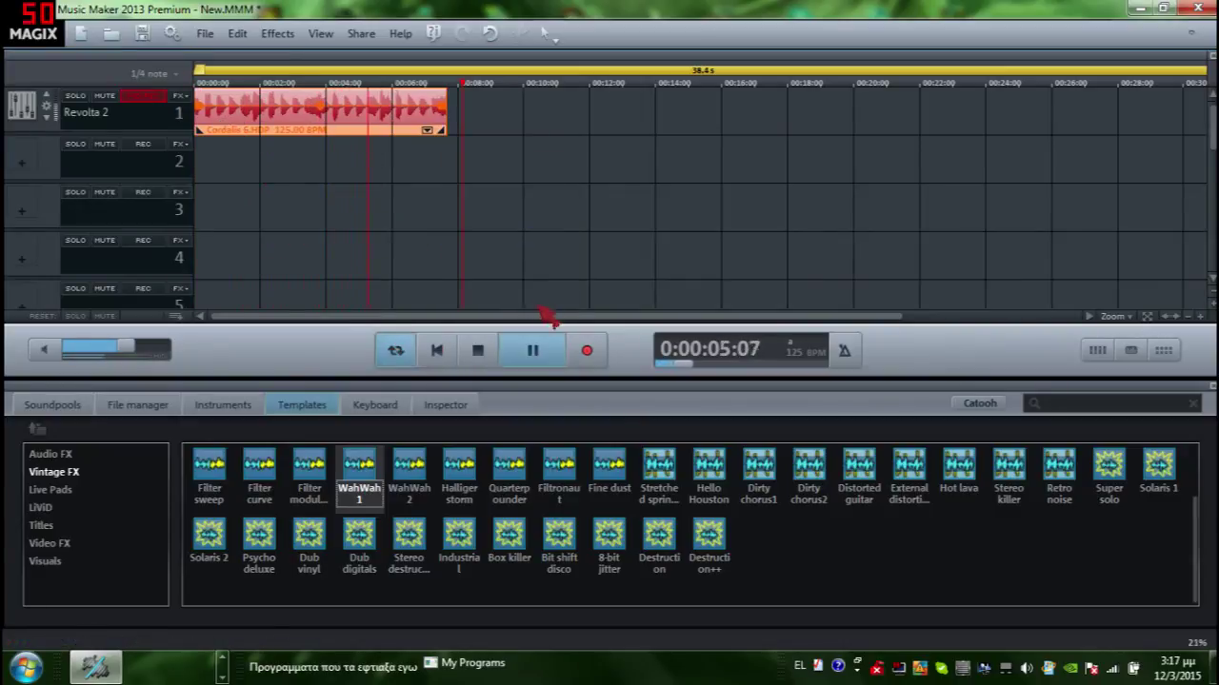
- Place the 02Snare.wav sample from the 125BPM Live Pads folder directly after the Cordalis loop on track 1
{"action": "left_click", "coordinate": [49, 491]}
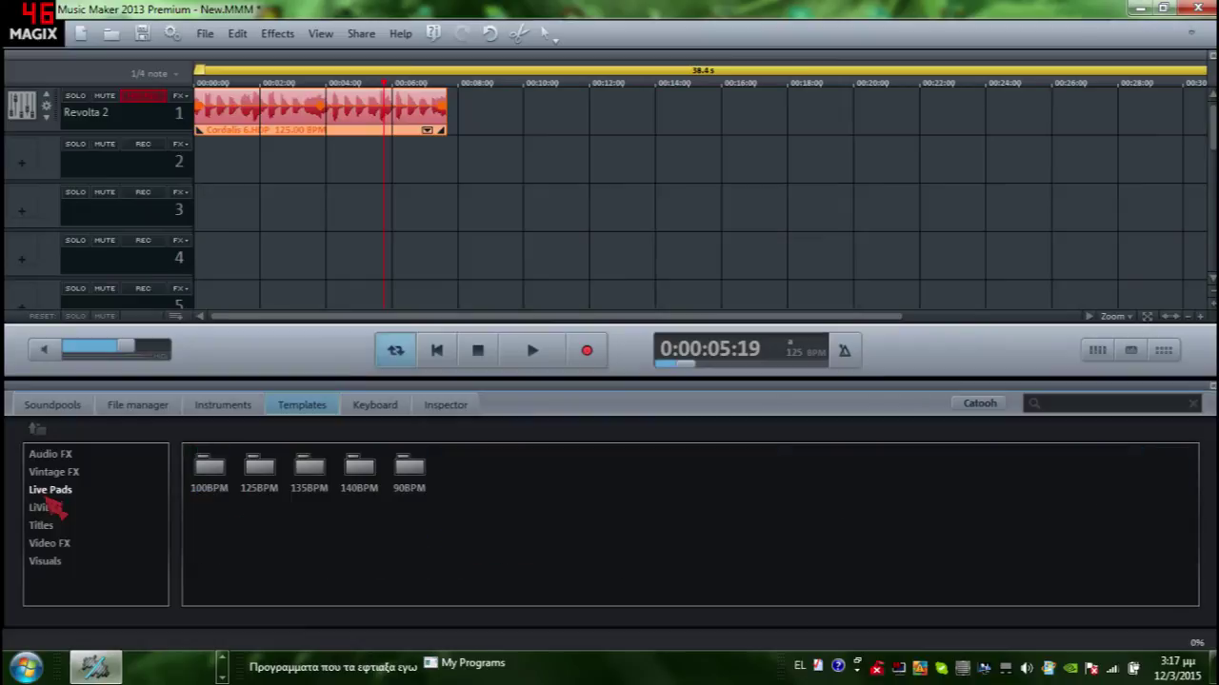
{"action": "double_click", "coordinate": [257, 474]}
{"action": "left_click_drag", "start_coordinate": [324, 484], "coordinate": [489, 120]}
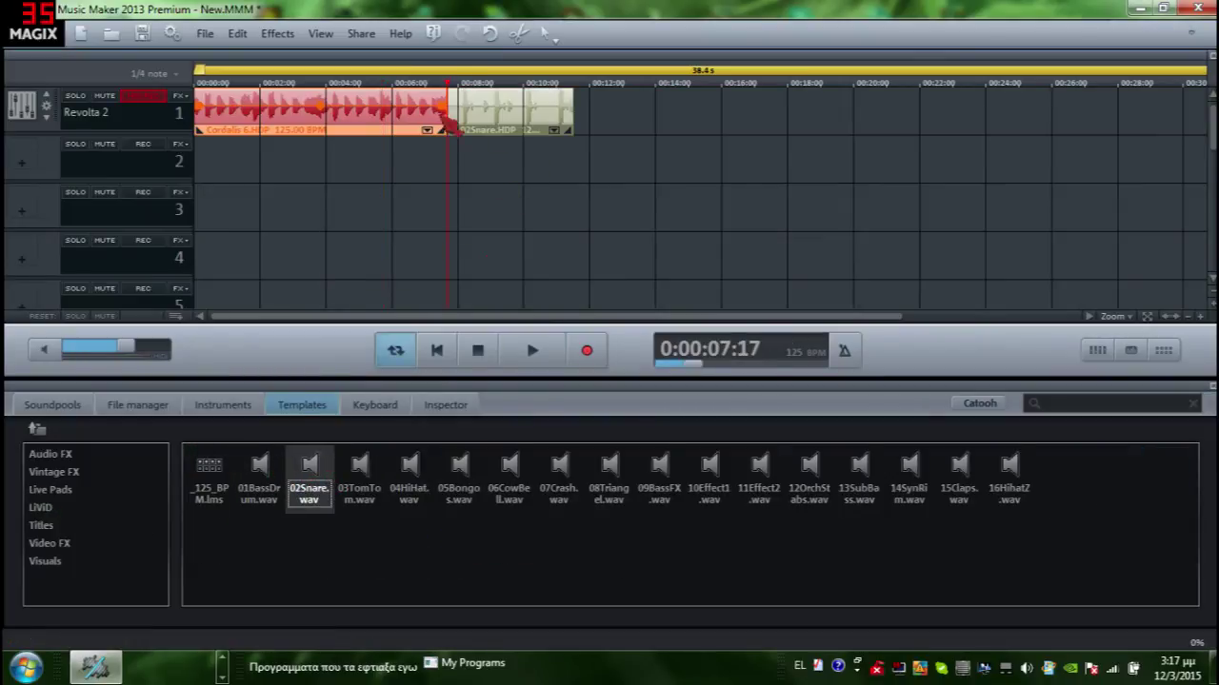
- Play the 02Snare object on track 1 and delete it from the arrangement
{"action": "left_click", "coordinate": [532, 352]}
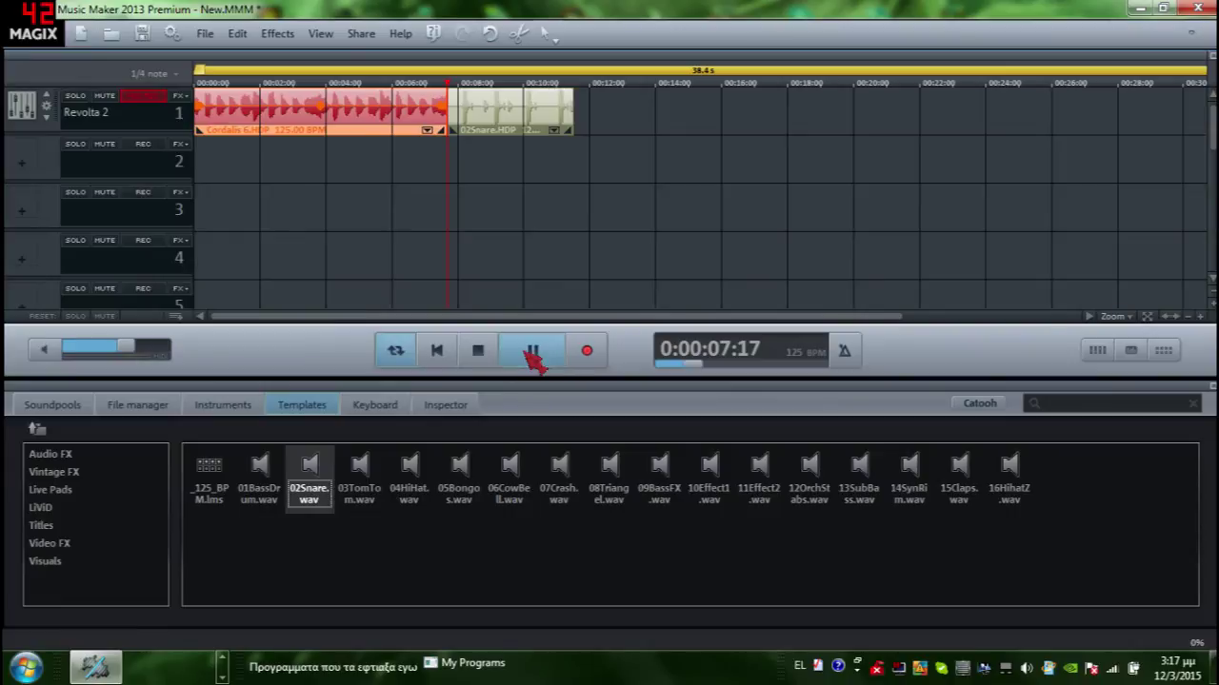
{"action": "right_click", "coordinate": [471, 100]}
{"action": "left_click", "coordinate": [550, 224]}
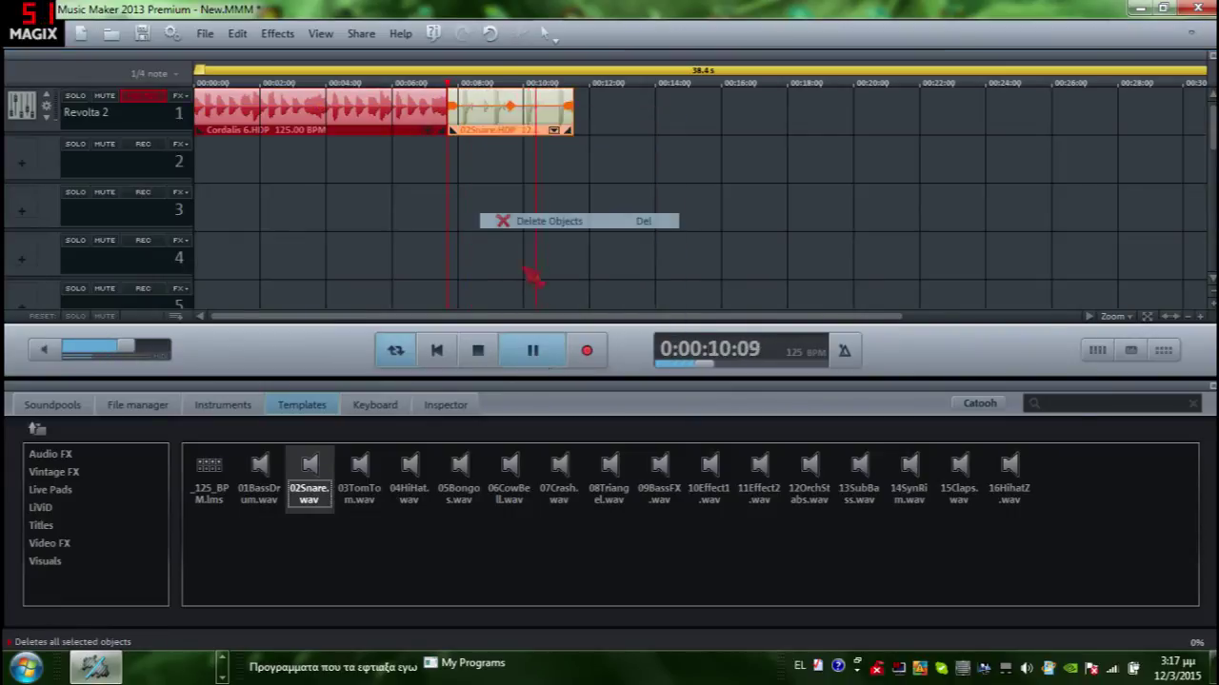
{"action": "left_click", "coordinate": [40, 507]}
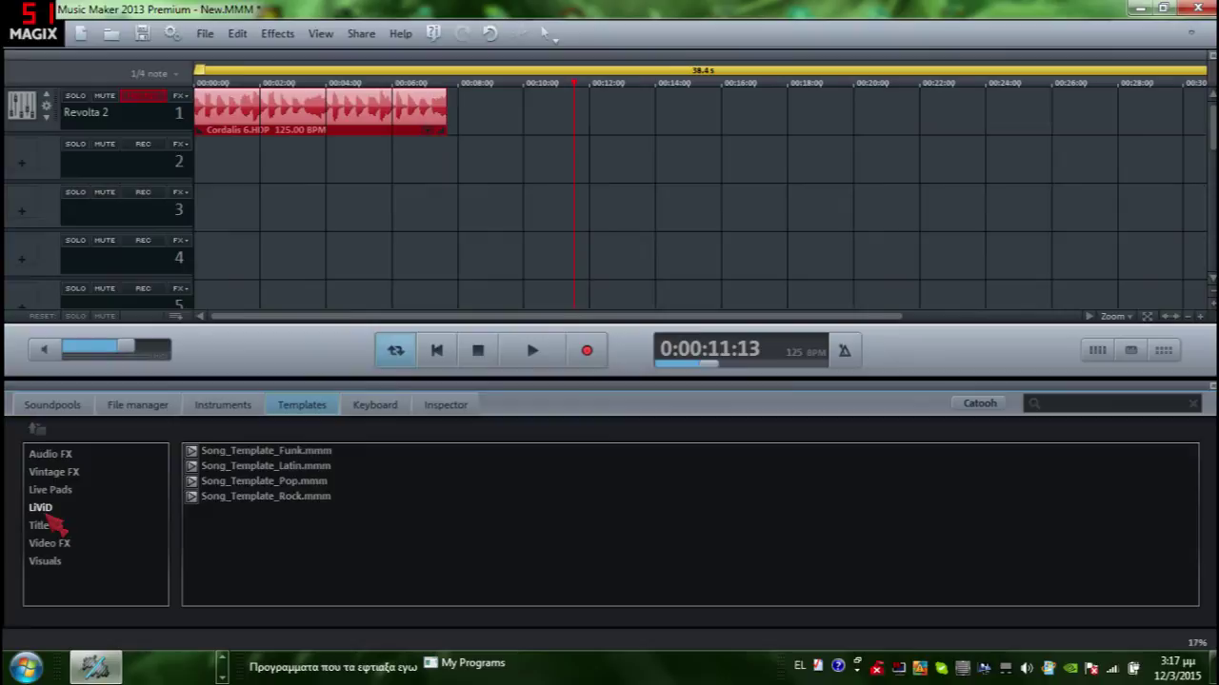
{"action": "left_click", "coordinate": [264, 482]}
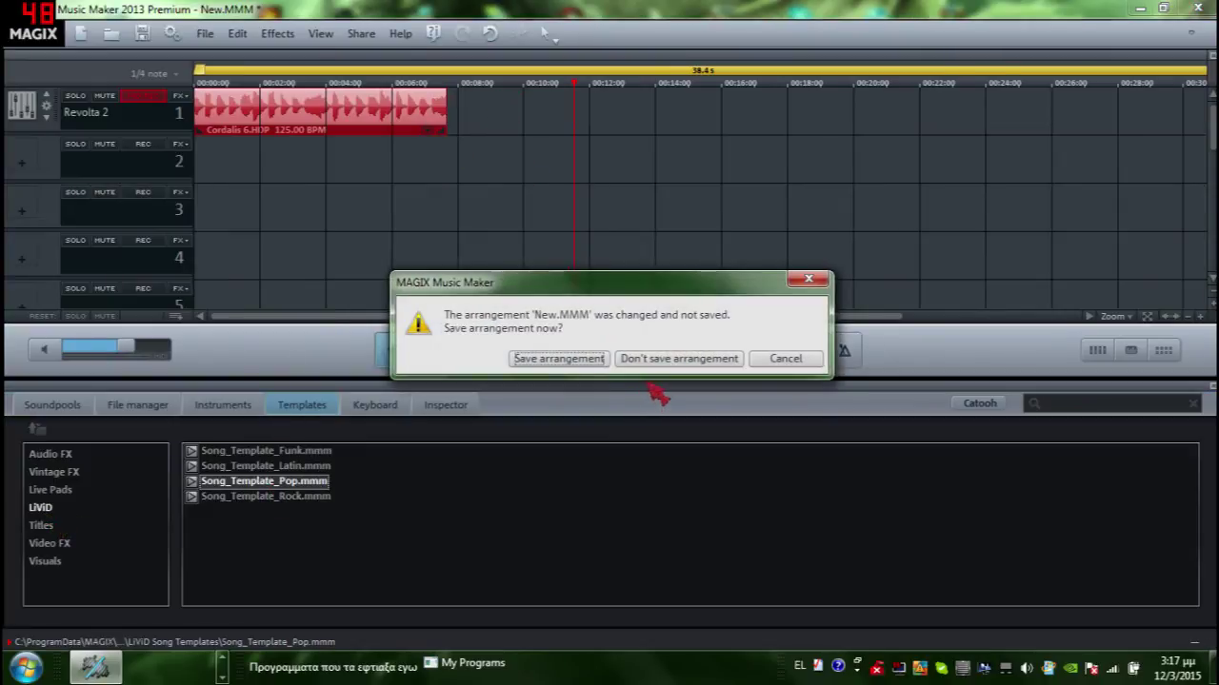
{"action": "left_click", "coordinate": [786, 359]}
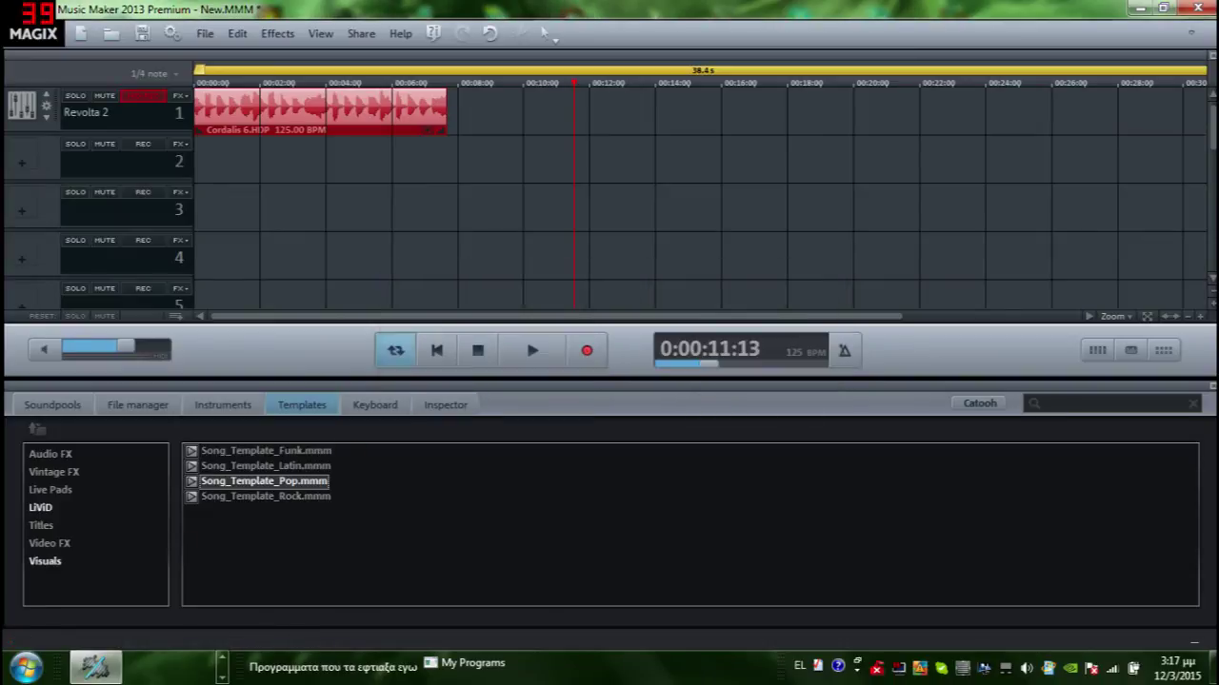
- Place the Rock3 template from the YouTube titles at the start of tracks 2 and 3
{"action": "left_click", "coordinate": [38, 527]}
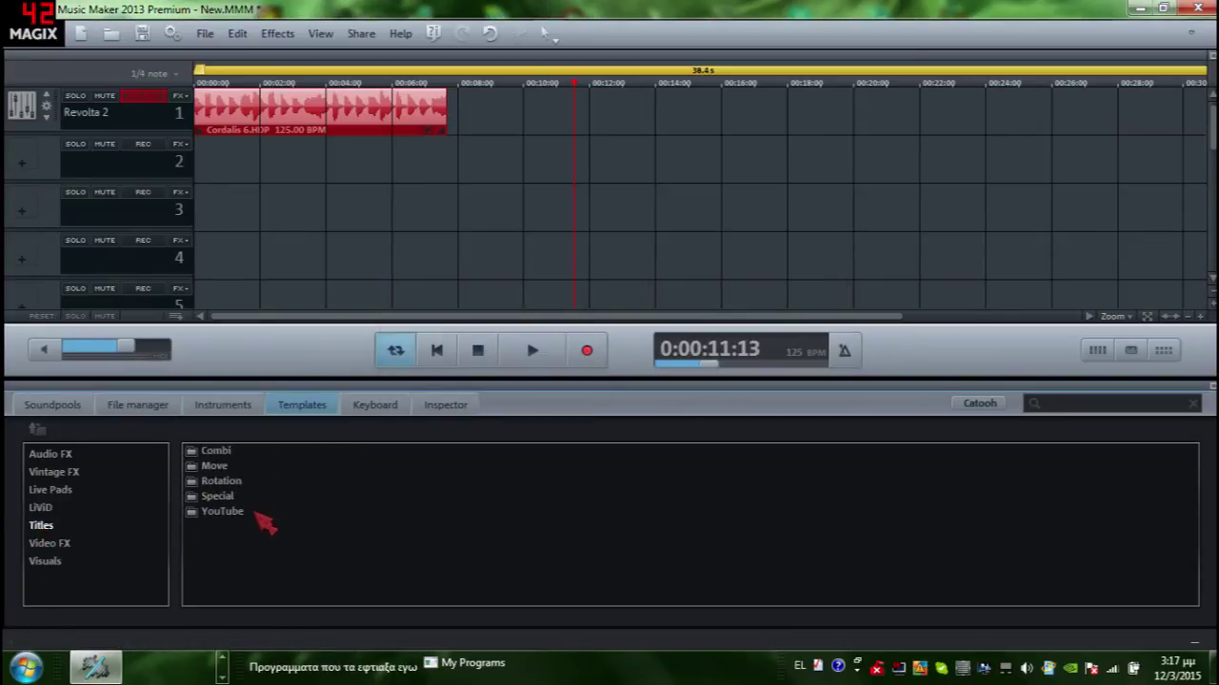
{"action": "double_click", "coordinate": [240, 514]}
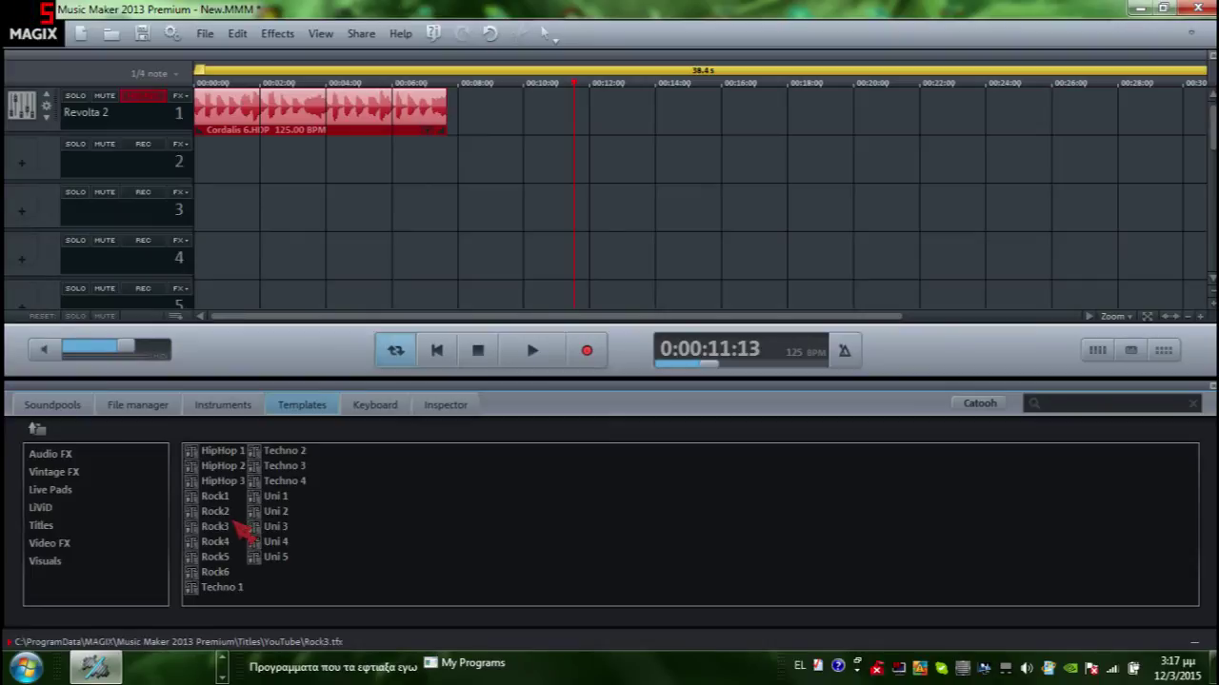
{"action": "left_click_drag", "start_coordinate": [305, 228], "coordinate": [232, 177]}
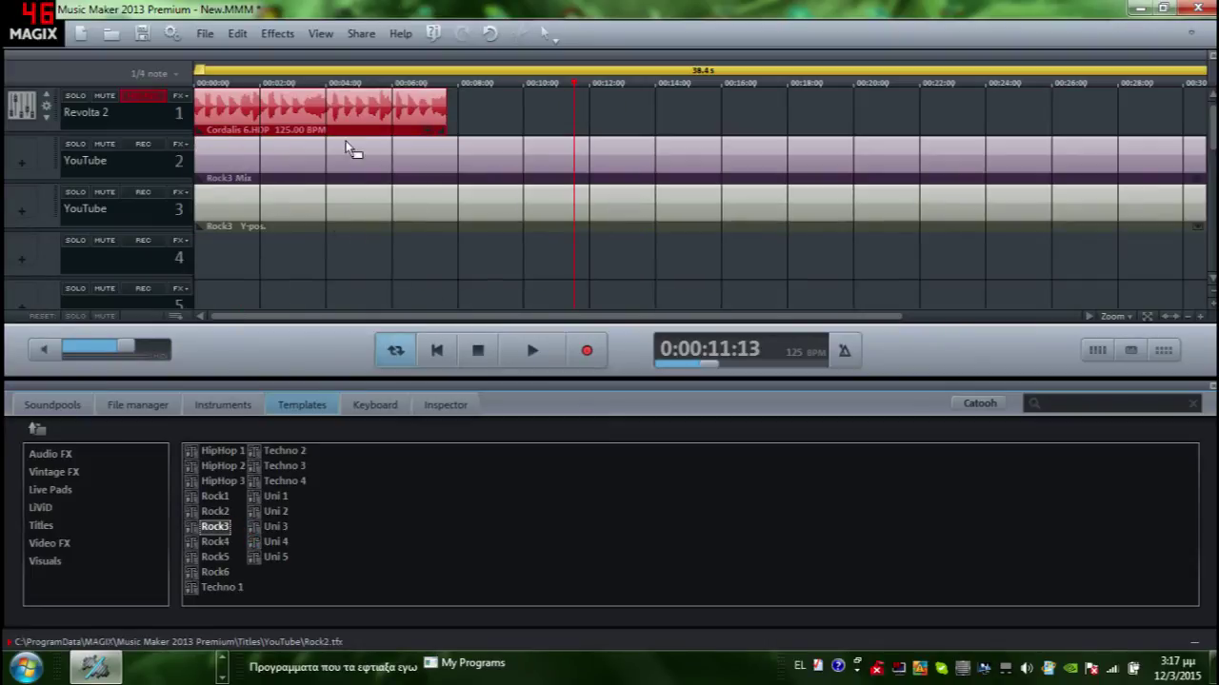
- Replace the word "Artist" in the Rock3 title text on track 3 with "fasdffdgrhtgre" and apply the change
{"action": "double_click", "coordinate": [366, 188]}
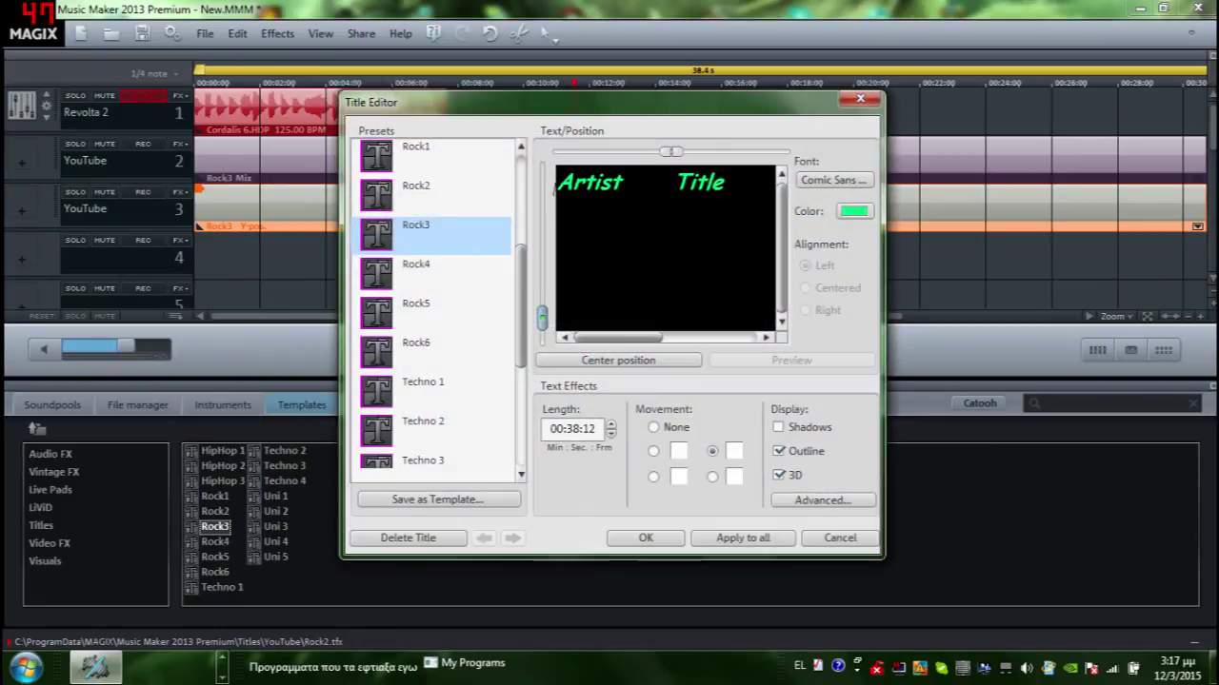
{"action": "left_click_drag", "start_coordinate": [593, 182], "coordinate": [648, 182]}
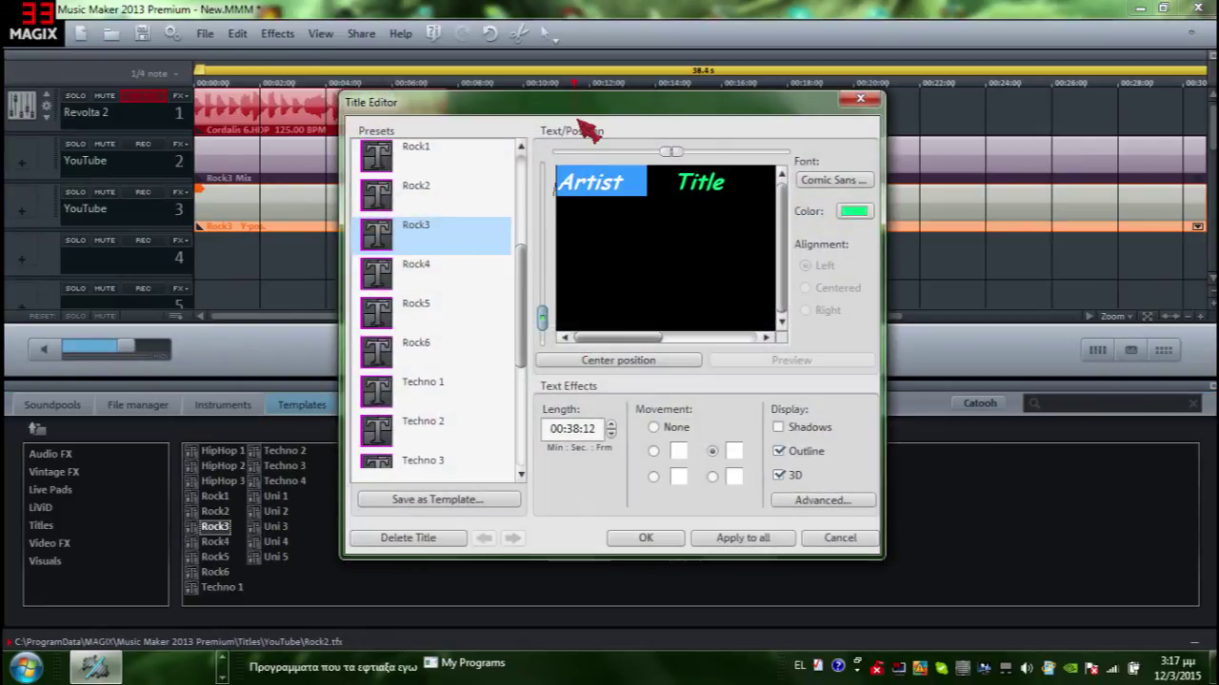
{"action": "key", "text": "BackSpace"}
{"action": "type", "text": "φ"}
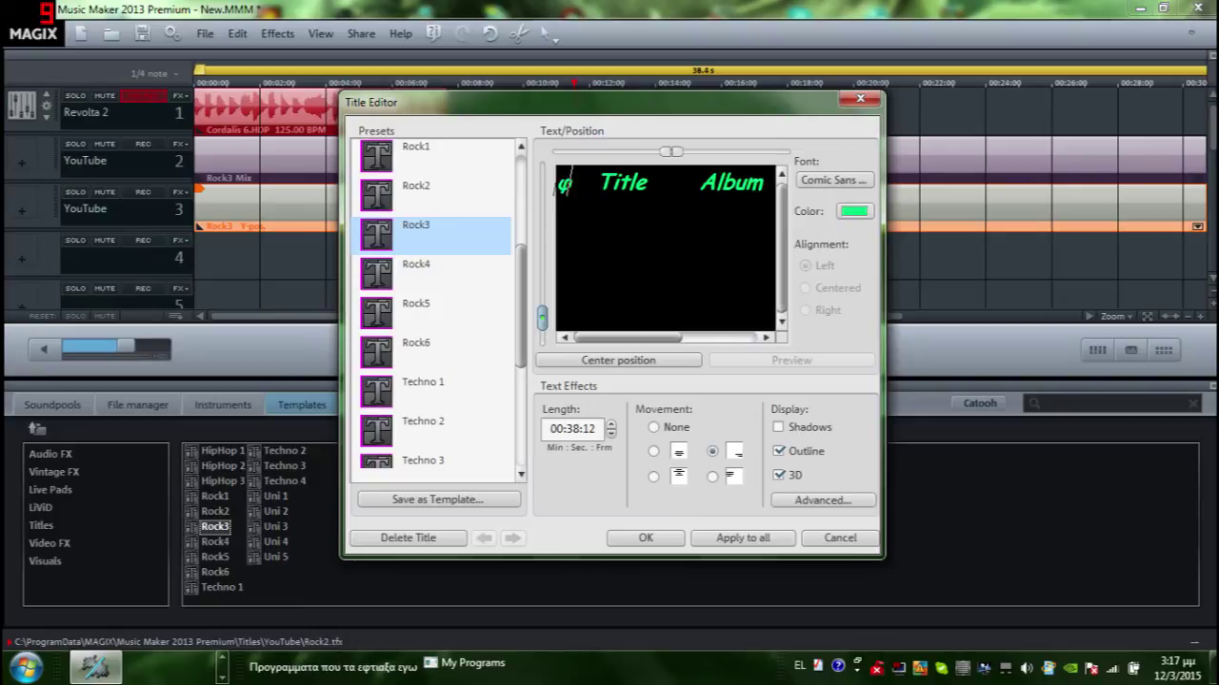
{"action": "key", "text": "BackSpace"}
{"action": "key", "text": "alt+shift"}
{"action": "type", "text": "fas"}
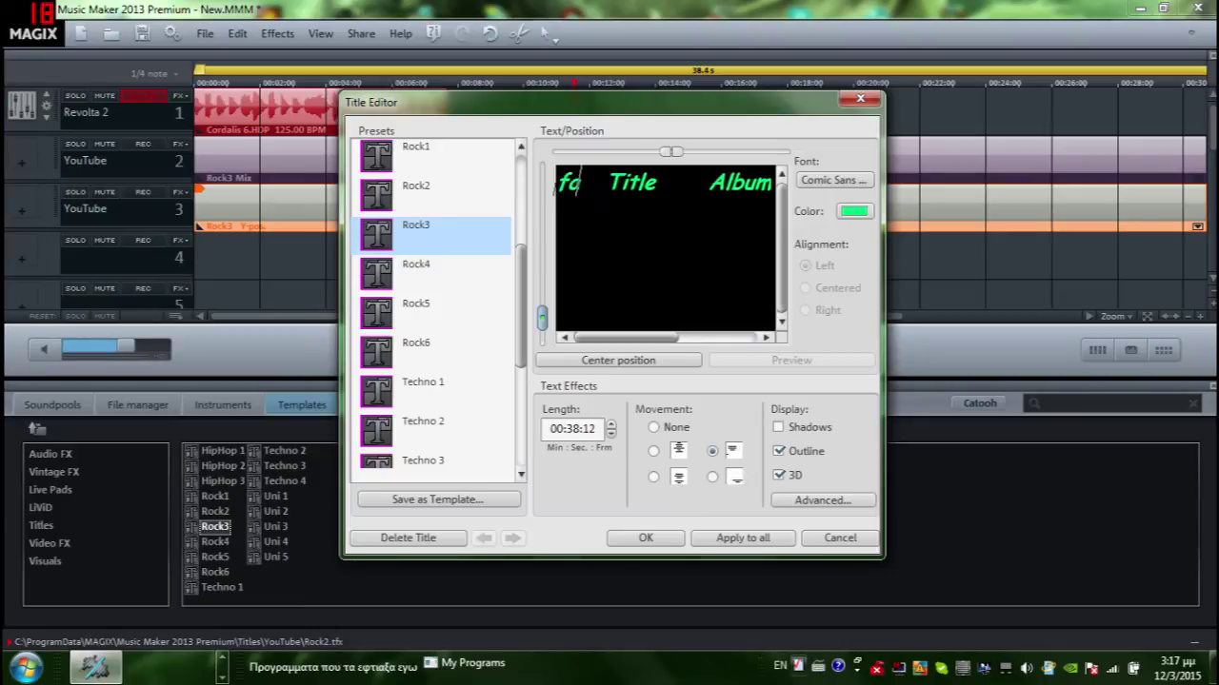
{"action": "type", "text": "dffdg"}
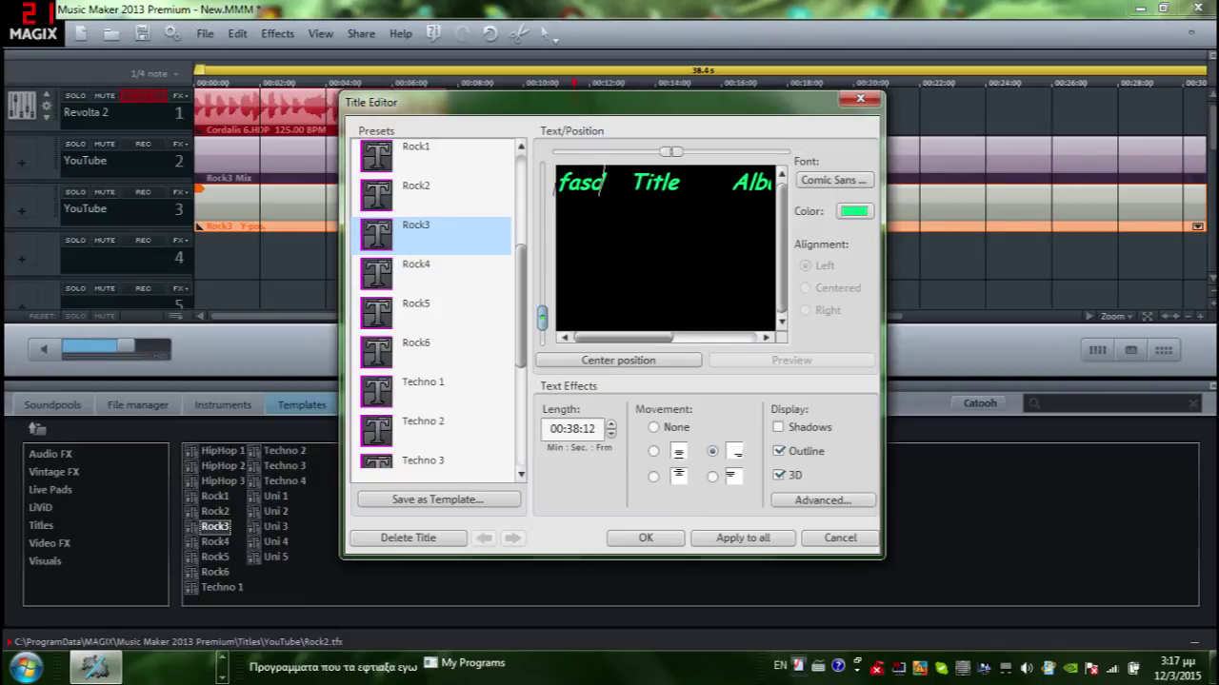
{"action": "type", "text": "rhtgre  Ti"}
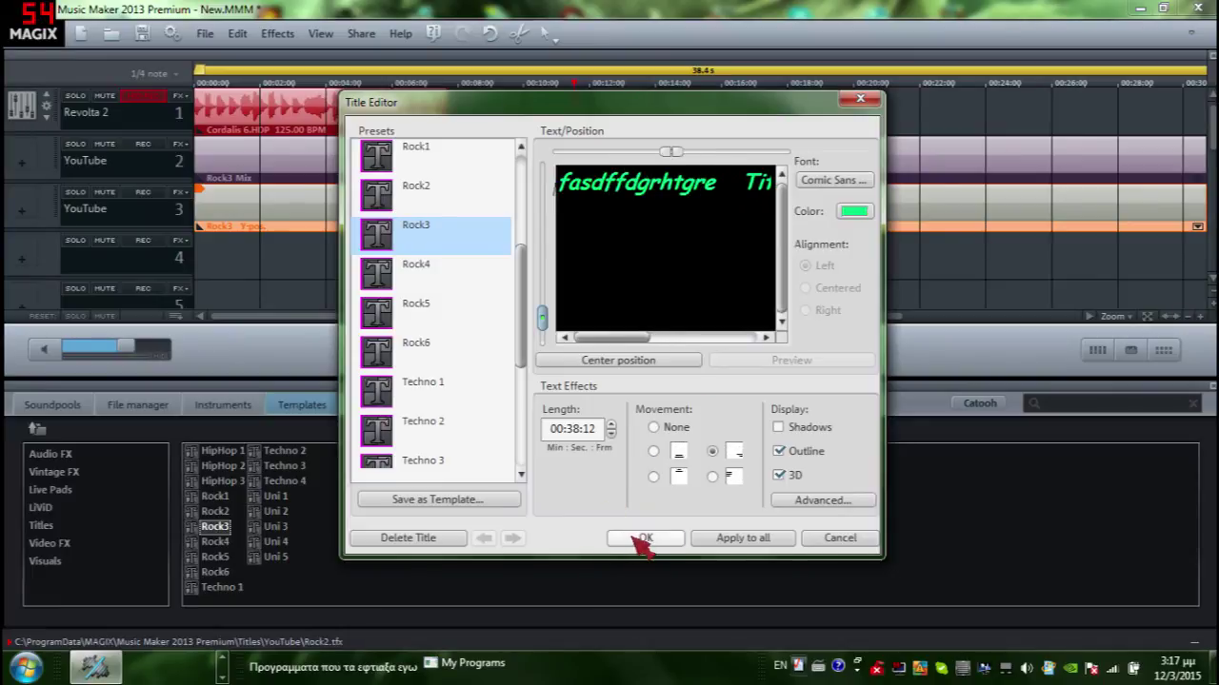
{"action": "left_click", "coordinate": [643, 539]}
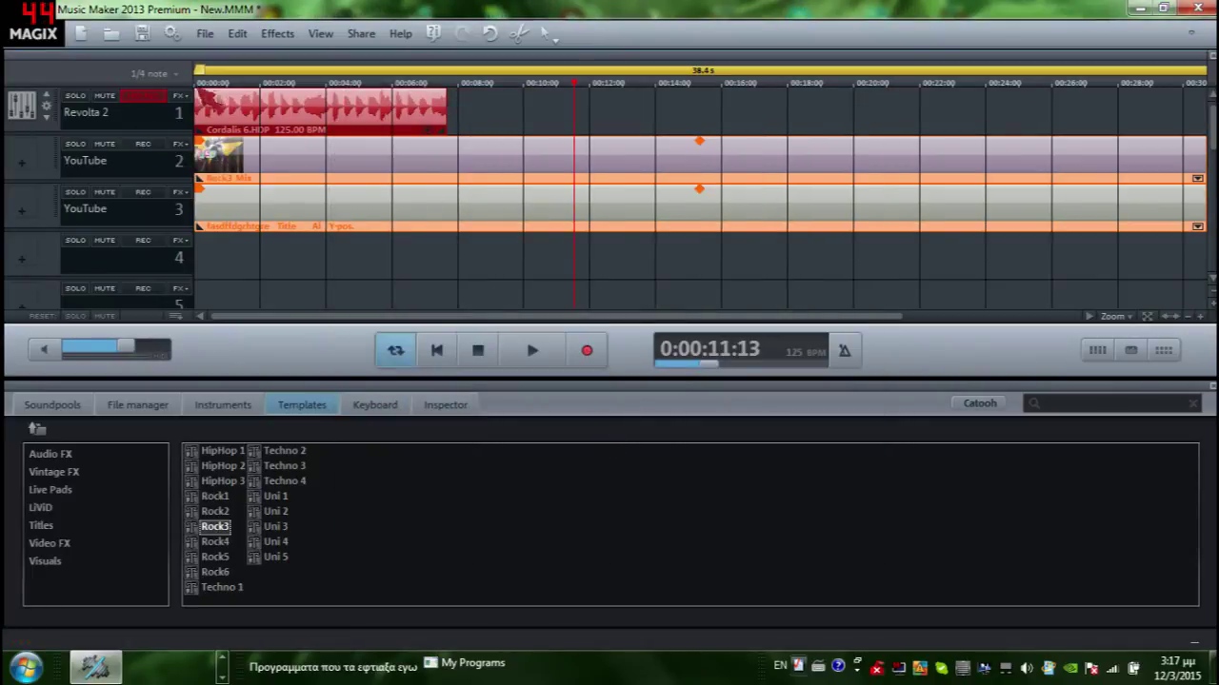
- Preview the Rock3 title from the start of the arrangement in the video monitor's Video view, and close the monitor
{"action": "key", "text": "Home"}
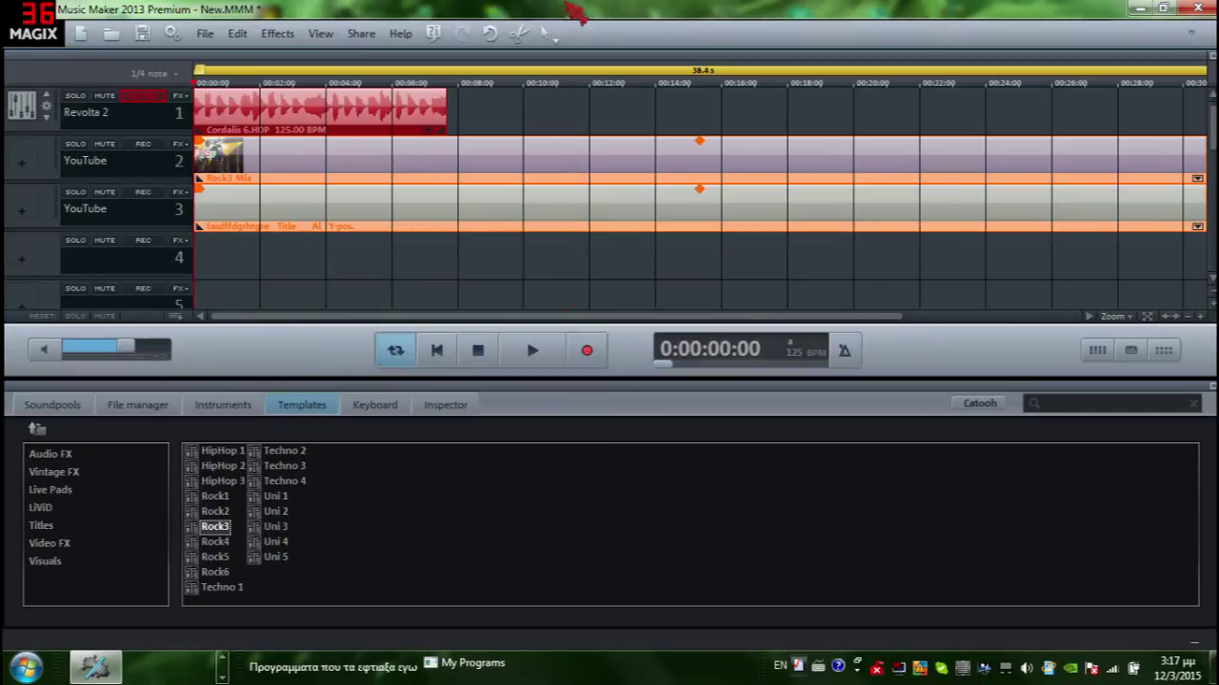
{"action": "left_click", "coordinate": [324, 33]}
{"action": "mouse_move", "coordinate": [331, 95]}
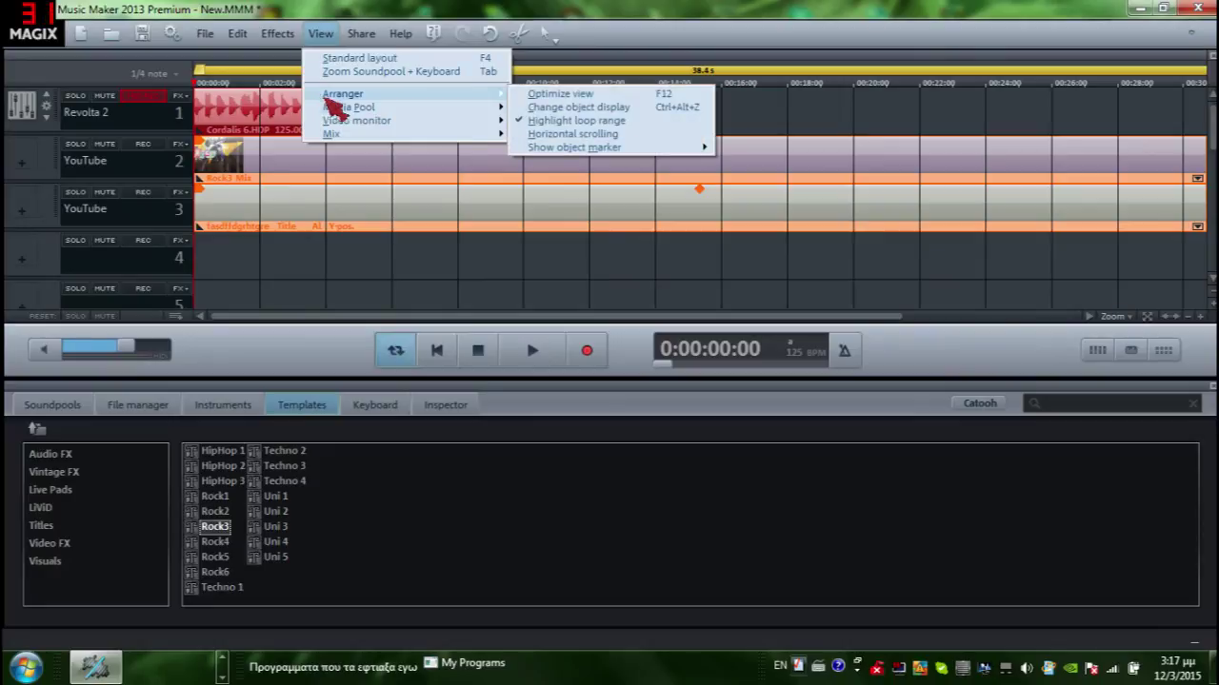
{"action": "mouse_move", "coordinate": [358, 124]}
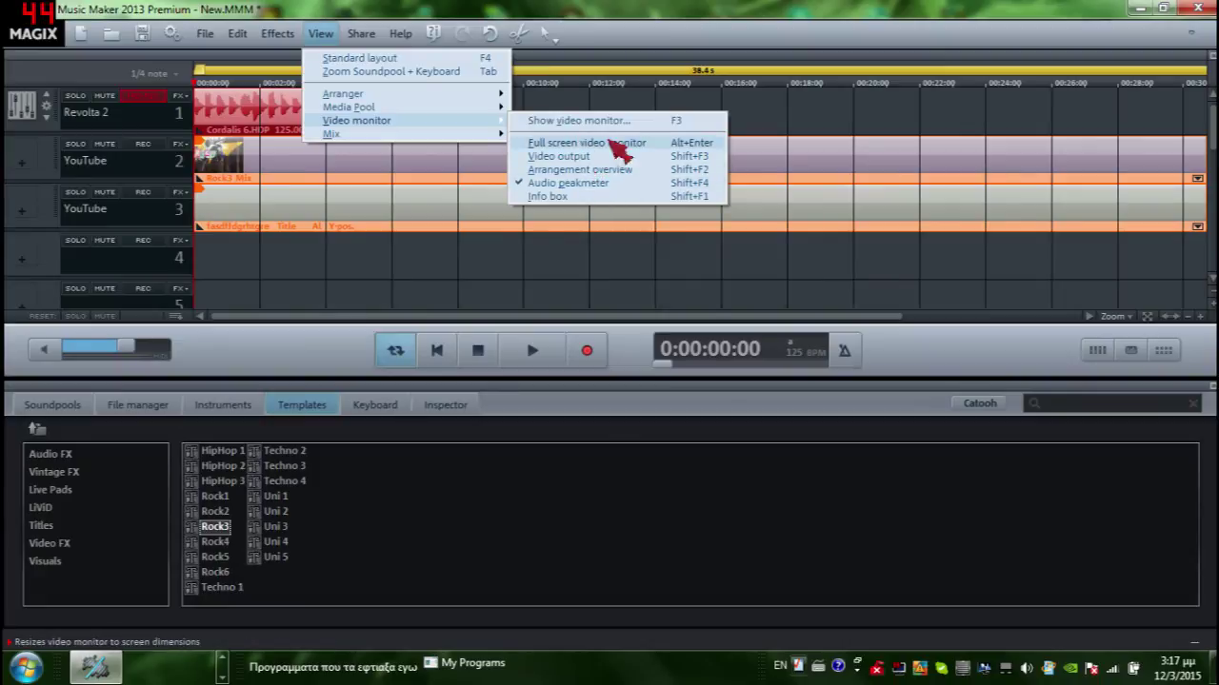
{"action": "left_click", "coordinate": [676, 119]}
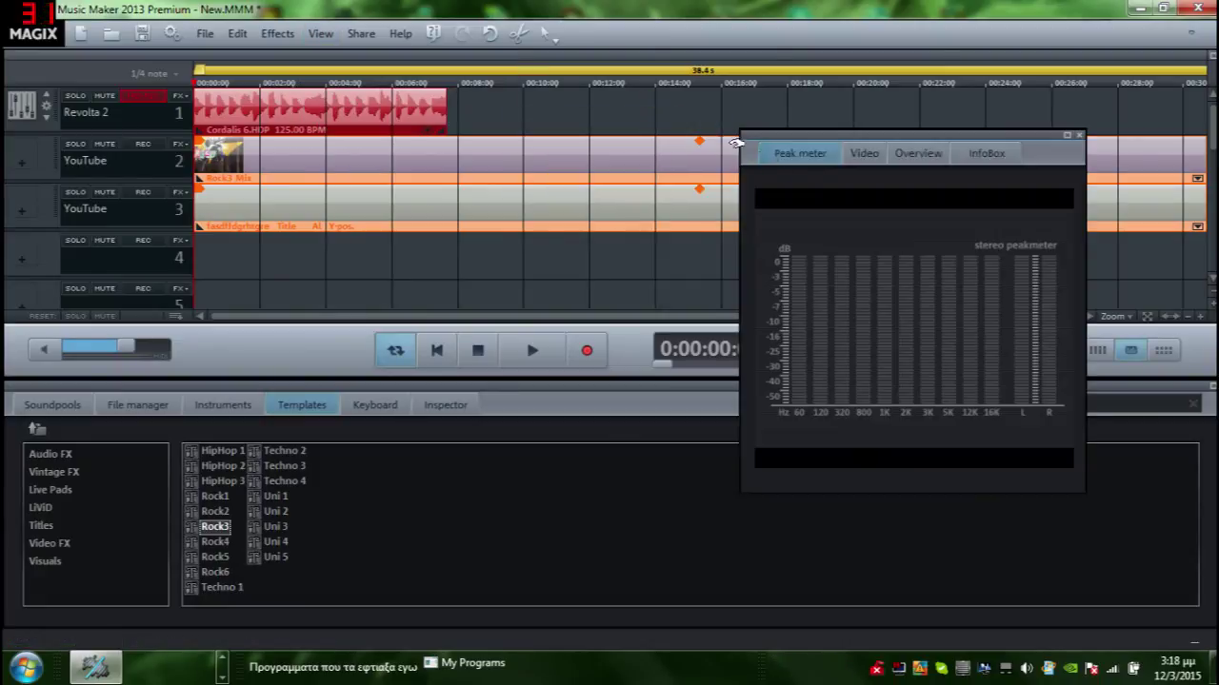
{"action": "left_click", "coordinate": [865, 153]}
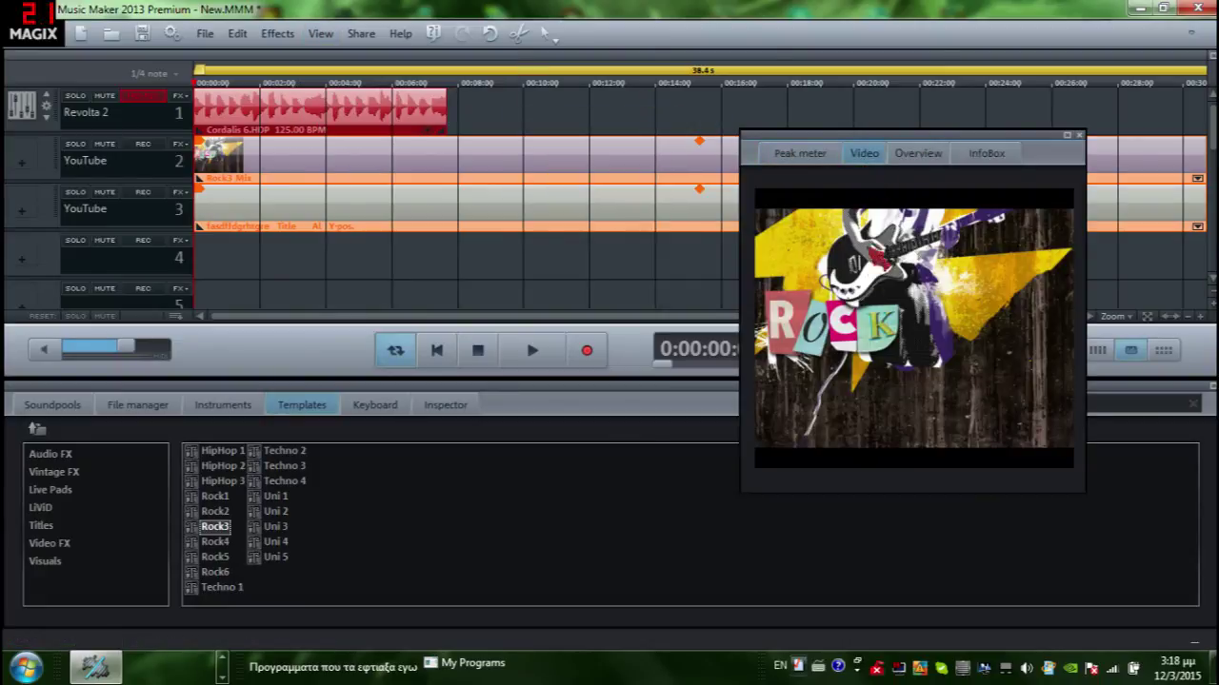
{"action": "left_click", "coordinate": [532, 350]}
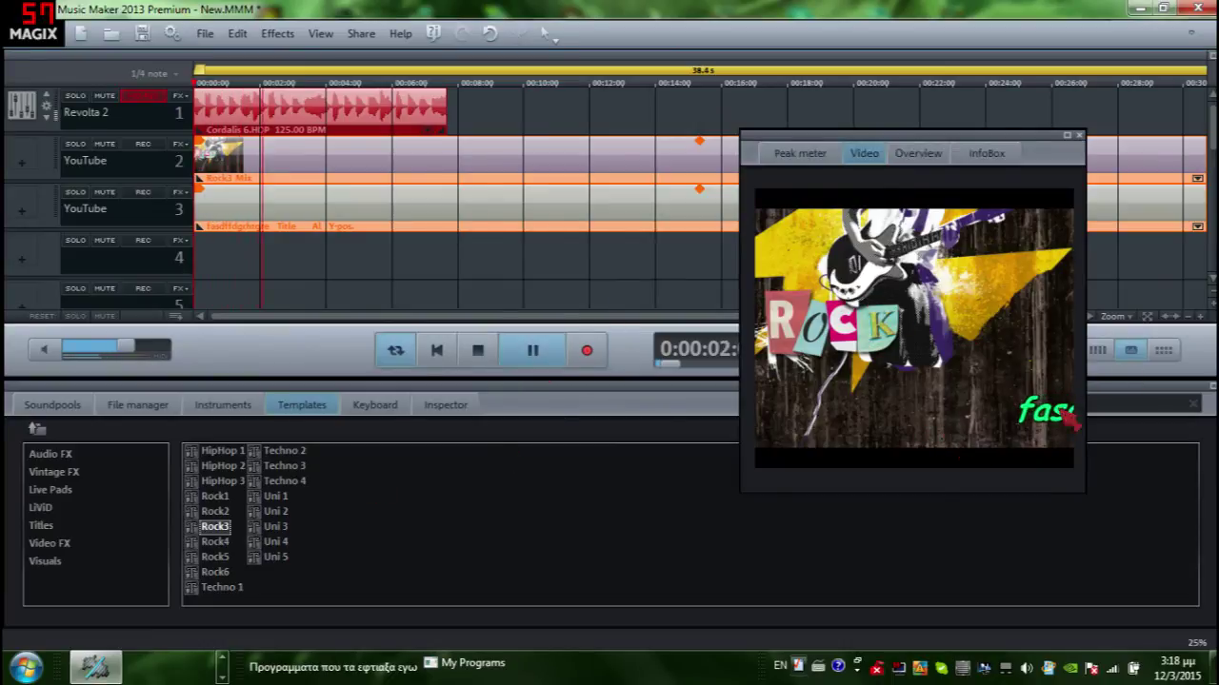
{"action": "left_click", "coordinate": [1076, 136]}
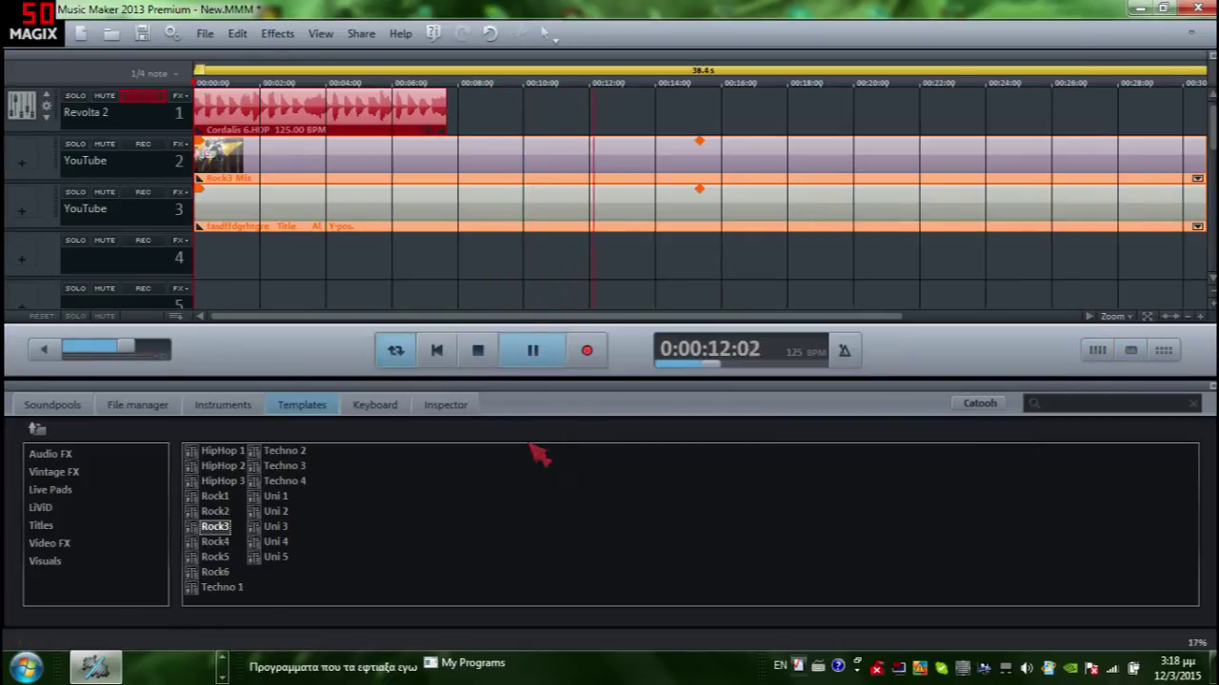
- Pause playback and delete the Rock3 title objects from tracks 2 and 3
{"action": "left_click", "coordinate": [532, 351]}
{"action": "left_click_drag", "start_coordinate": [254, 300], "coordinate": [576, 160]}
{"action": "right_click", "coordinate": [581, 170]}
{"action": "left_click", "coordinate": [629, 235]}
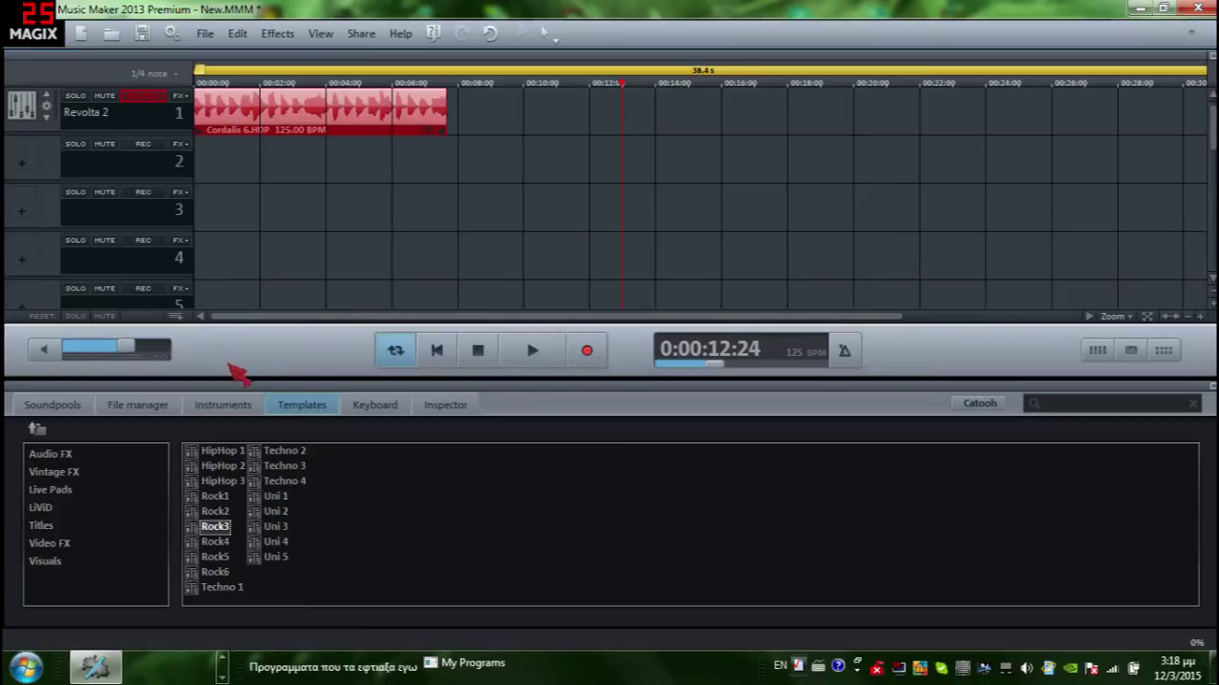
- Examine the on-screen keyboard and the Video FX and Visuals template categories
{"action": "left_click", "coordinate": [377, 404]}
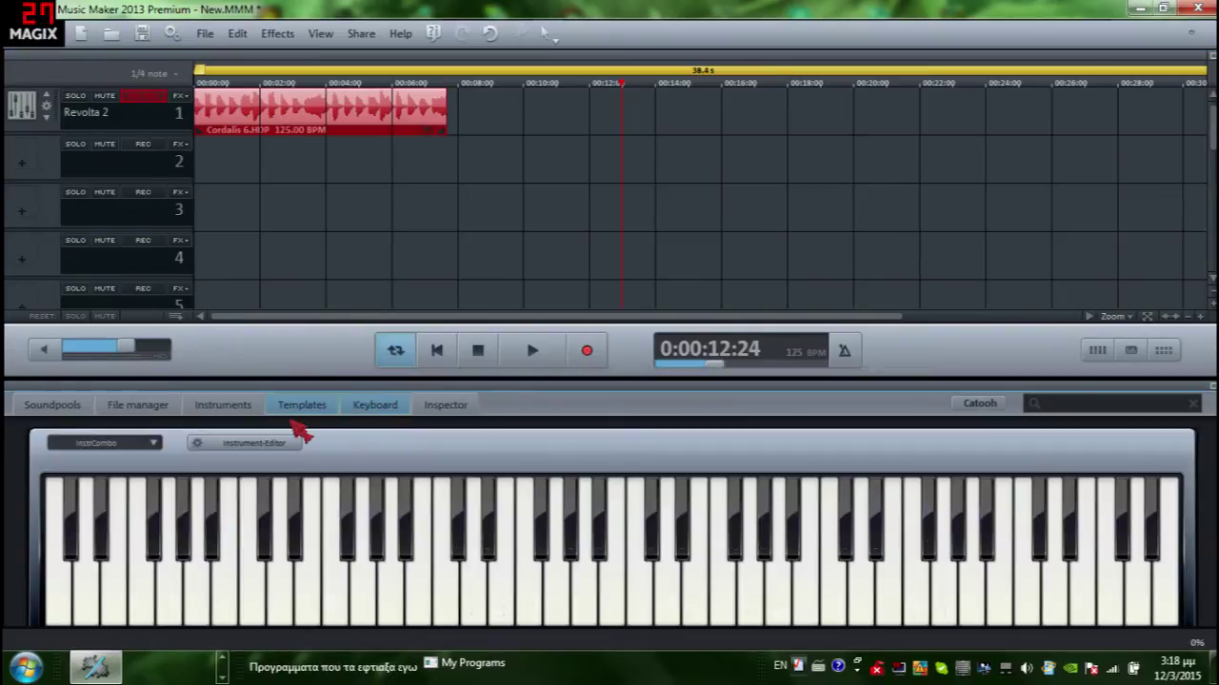
{"action": "left_click", "coordinate": [301, 408]}
{"action": "left_click", "coordinate": [52, 545]}
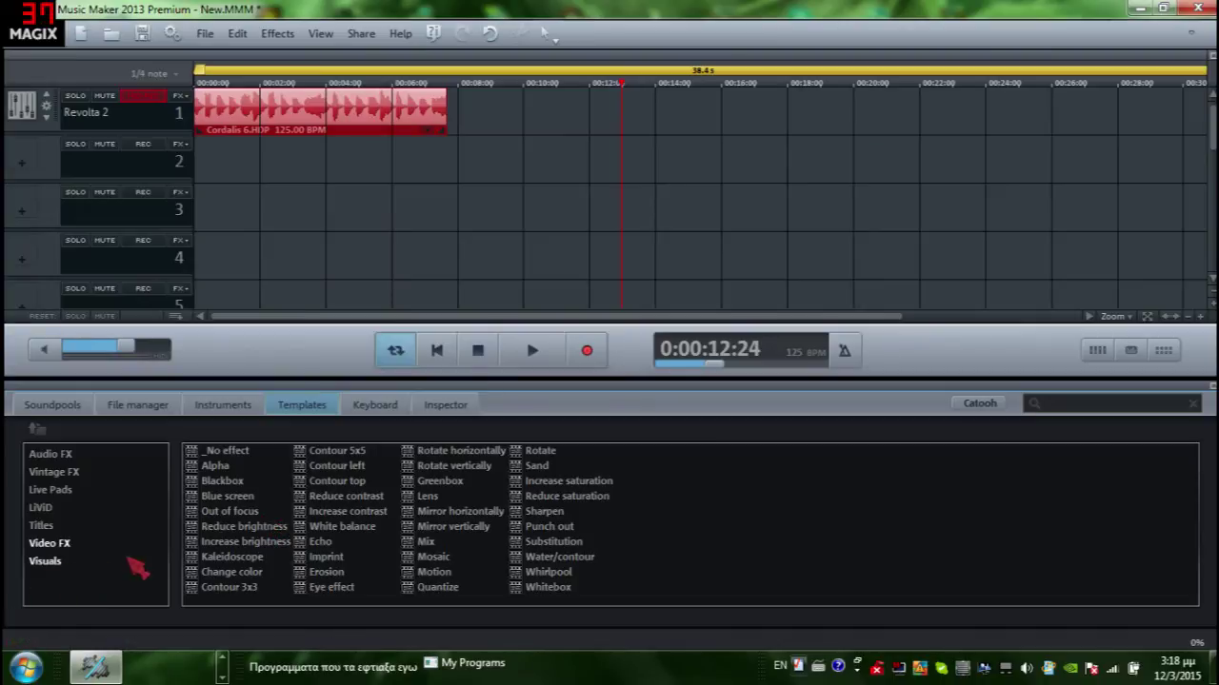
{"action": "left_click", "coordinate": [74, 564]}
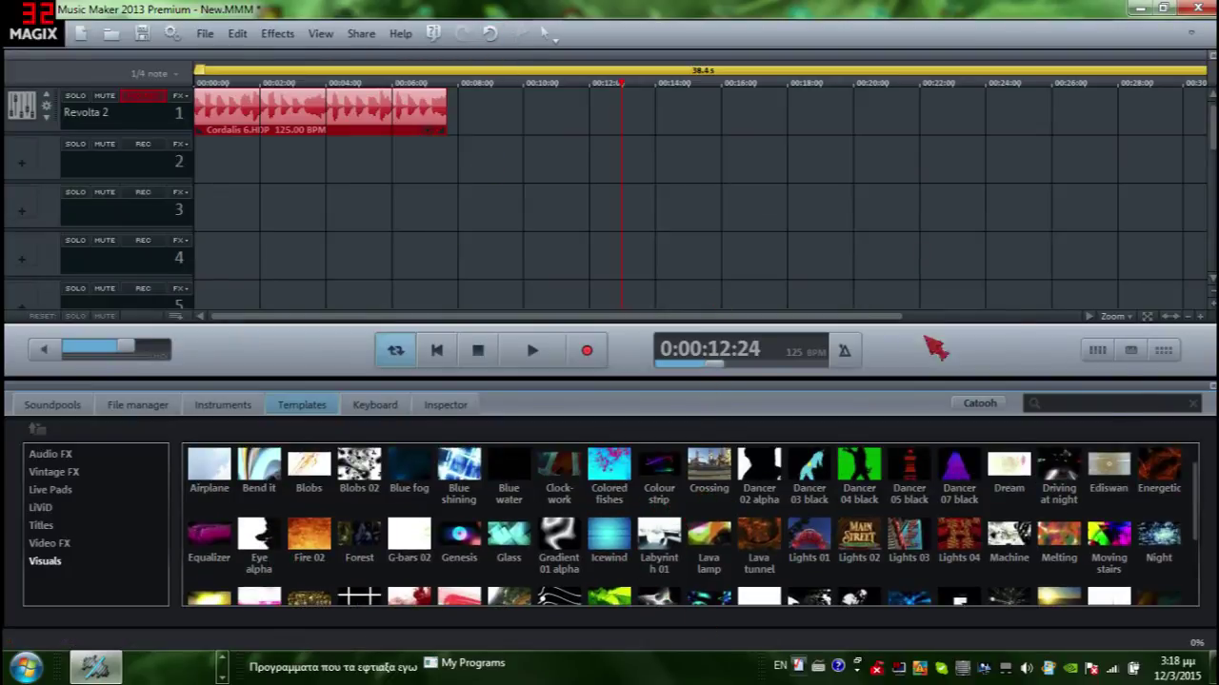
{"action": "scroll", "coordinate": [1142, 509], "scroll_direction": "down", "scroll_amount": 3}
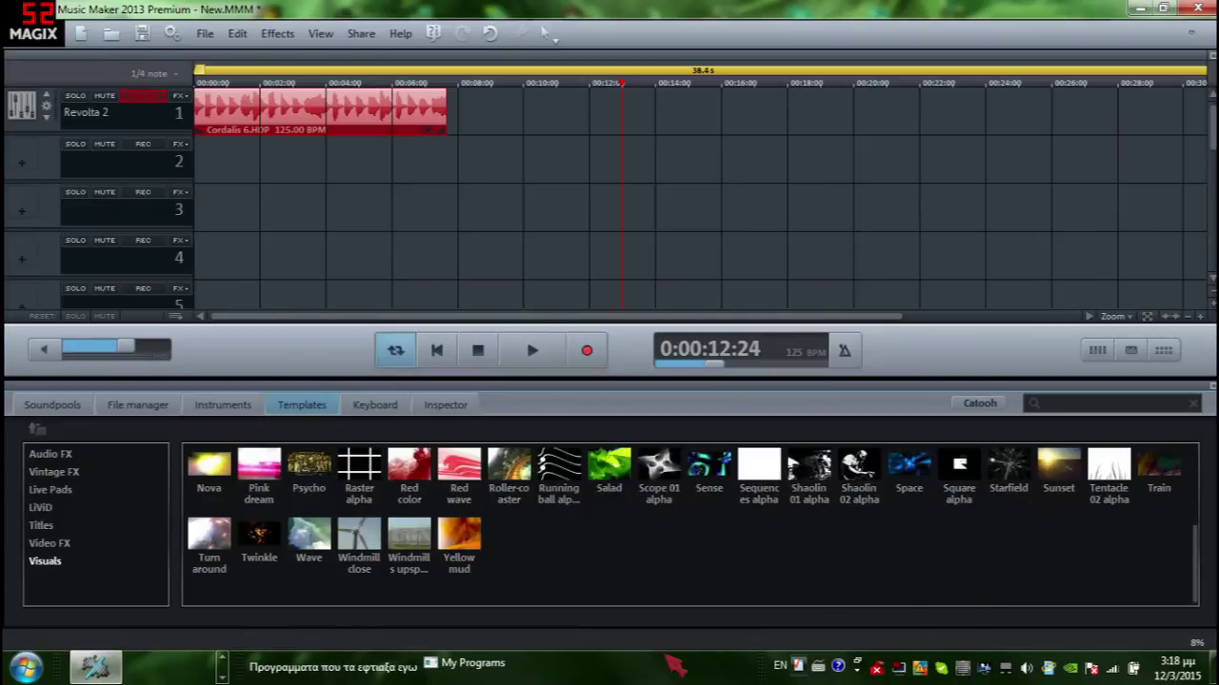
{"action": "scroll", "coordinate": [851, 531], "scroll_direction": "up", "scroll_amount": 2}
{"action": "scroll", "coordinate": [828, 557], "scroll_direction": "down", "scroll_amount": 1}
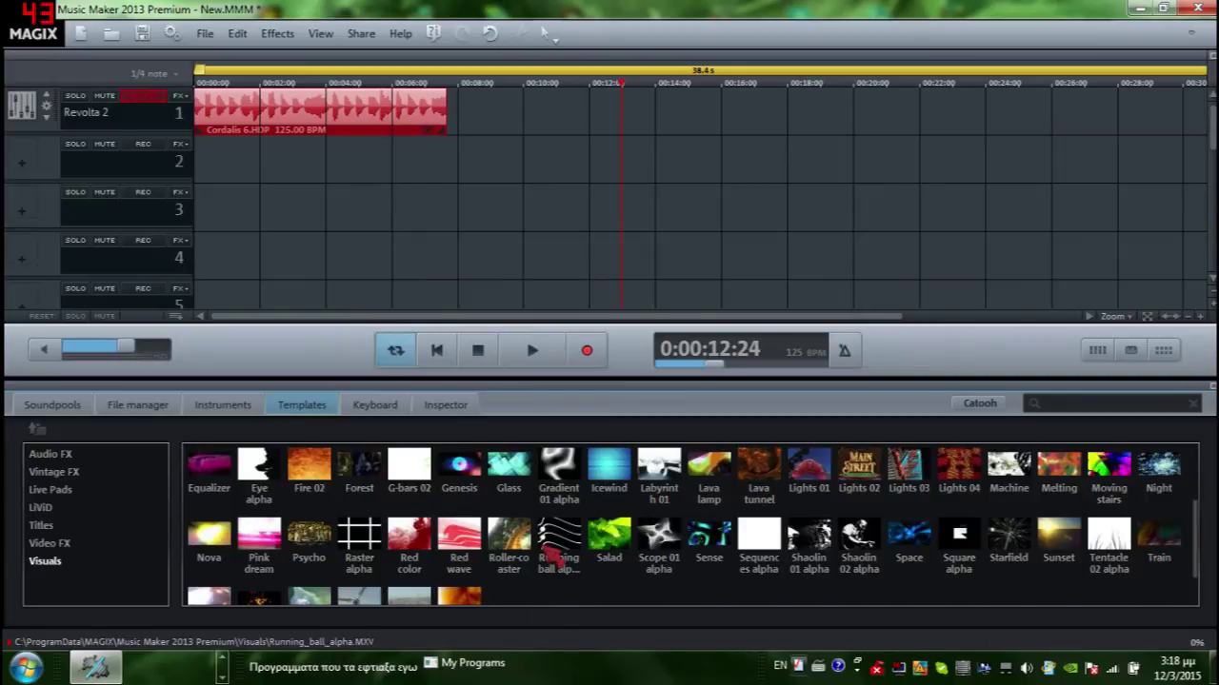
{"action": "scroll", "coordinate": [533, 588], "scroll_direction": "up", "scroll_amount": 1}
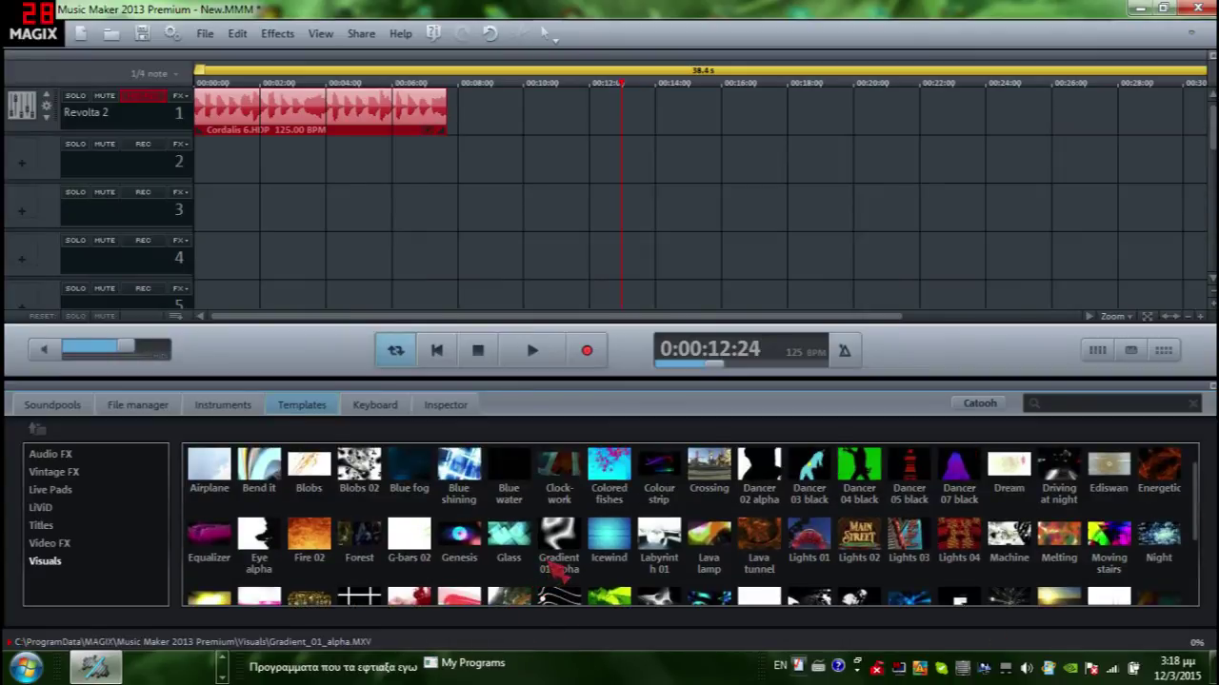
{"action": "scroll", "coordinate": [815, 515], "scroll_direction": "down", "scroll_amount": 2}
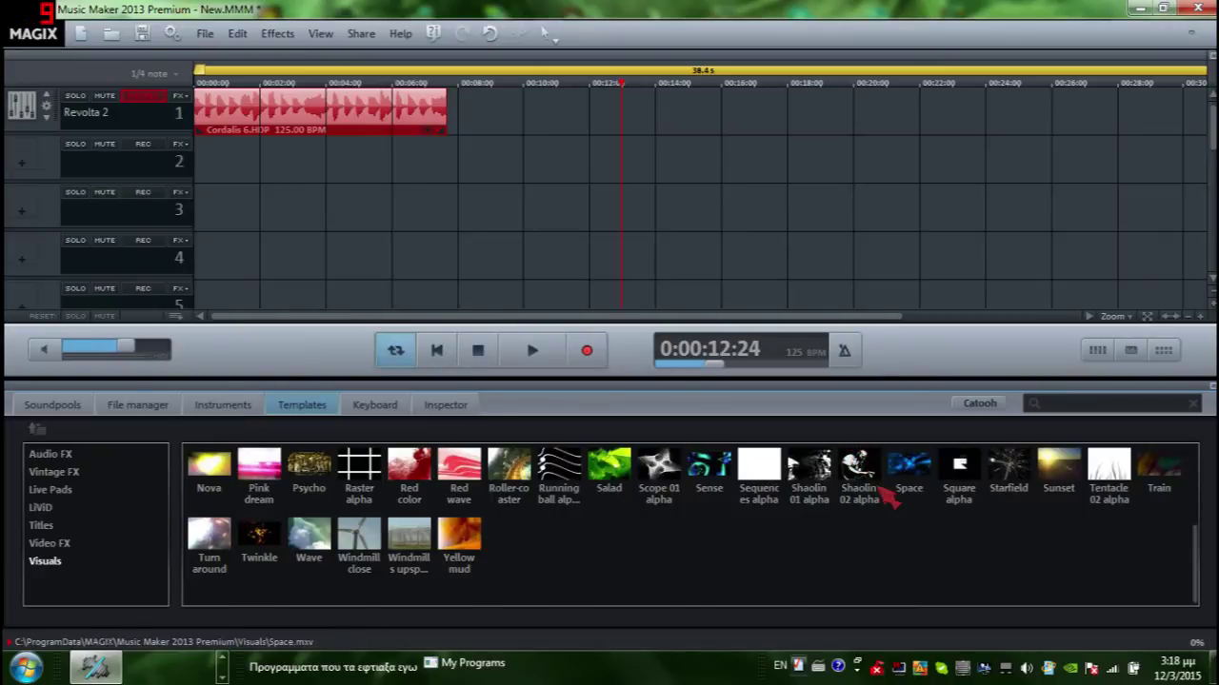
- Place the Energetic visual at the start of track 2 and the Night visual at the start of track 3
{"action": "scroll", "coordinate": [869, 476], "scroll_direction": "up", "scroll_amount": 2}
{"action": "left_click_drag", "start_coordinate": [1147, 481], "coordinate": [215, 179]}
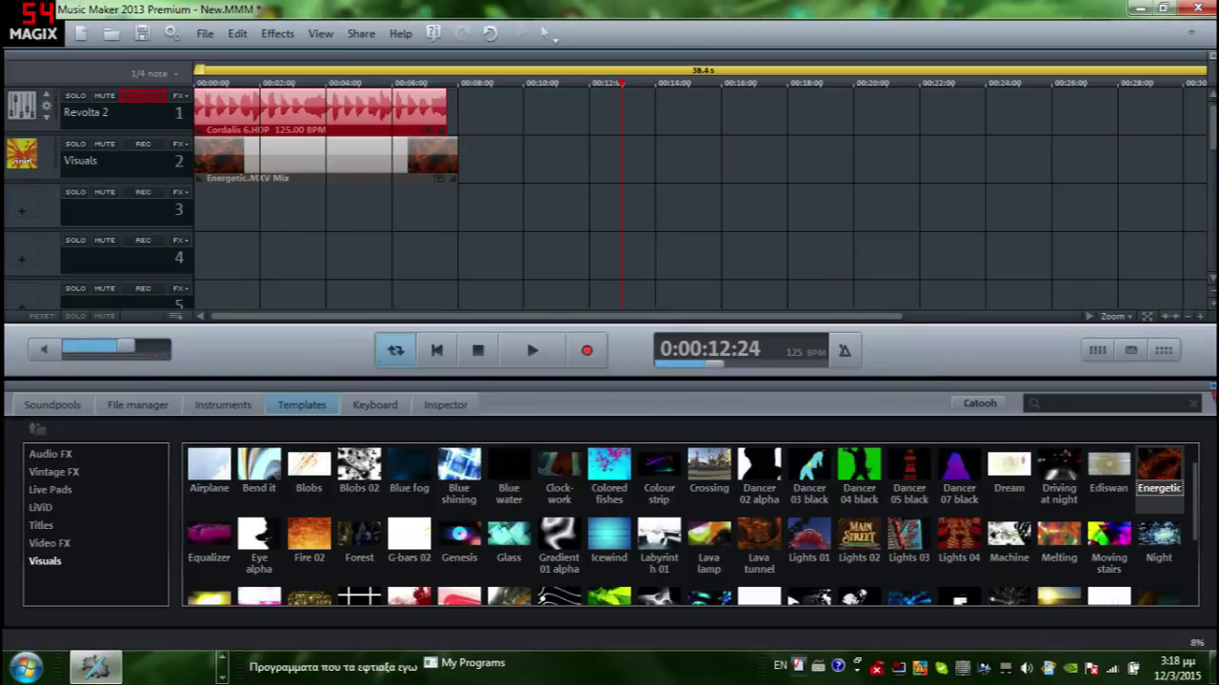
{"action": "left_click_drag", "start_coordinate": [1159, 538], "coordinate": [216, 204]}
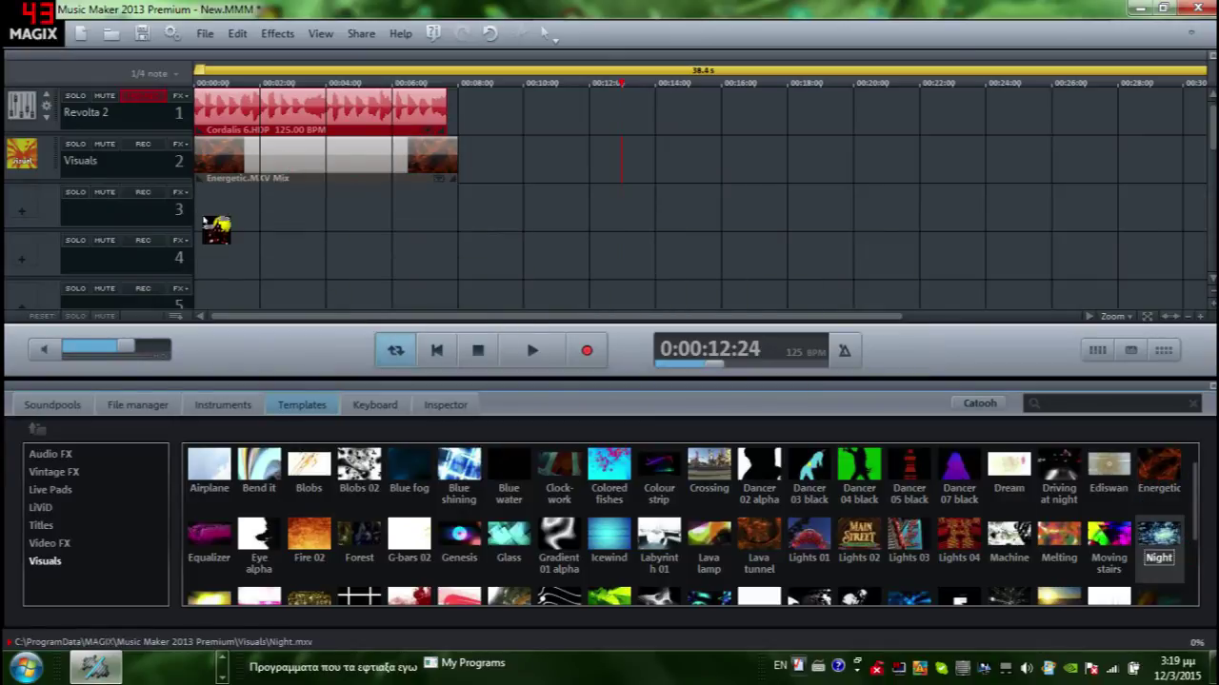
- Show the video monitor to view the visuals on tracks 2 and 3
{"action": "left_click", "coordinate": [321, 35]}
{"action": "mouse_move", "coordinate": [349, 113]}
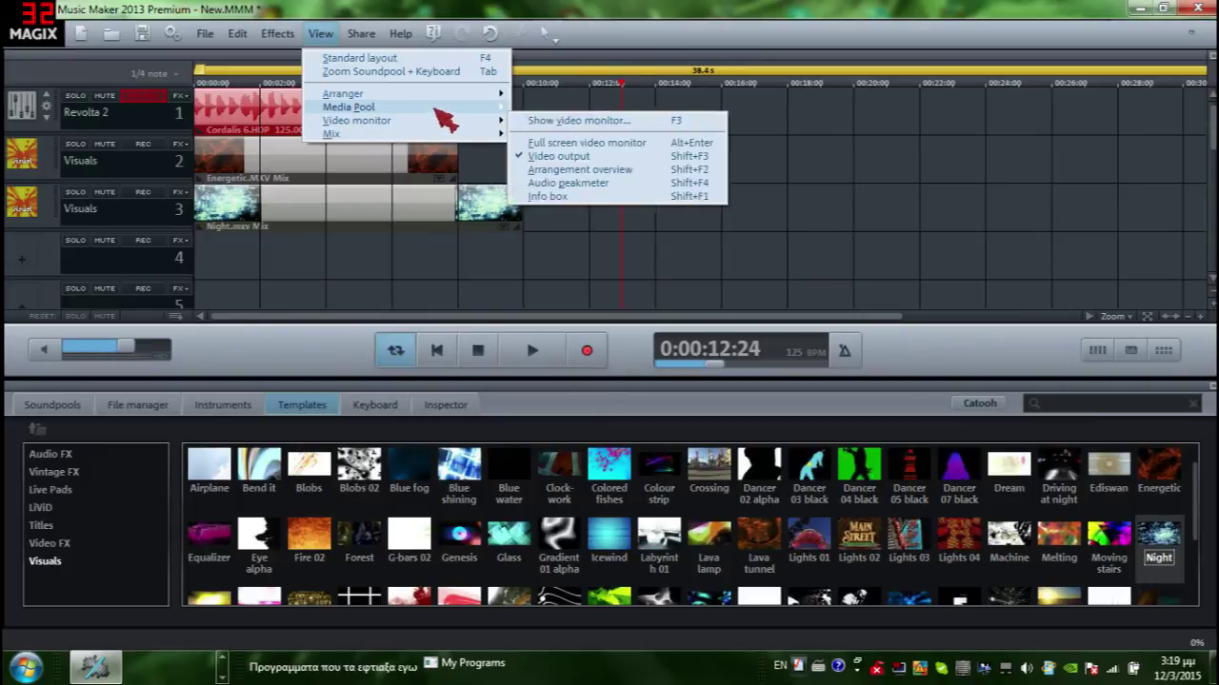
{"action": "mouse_move", "coordinate": [490, 121]}
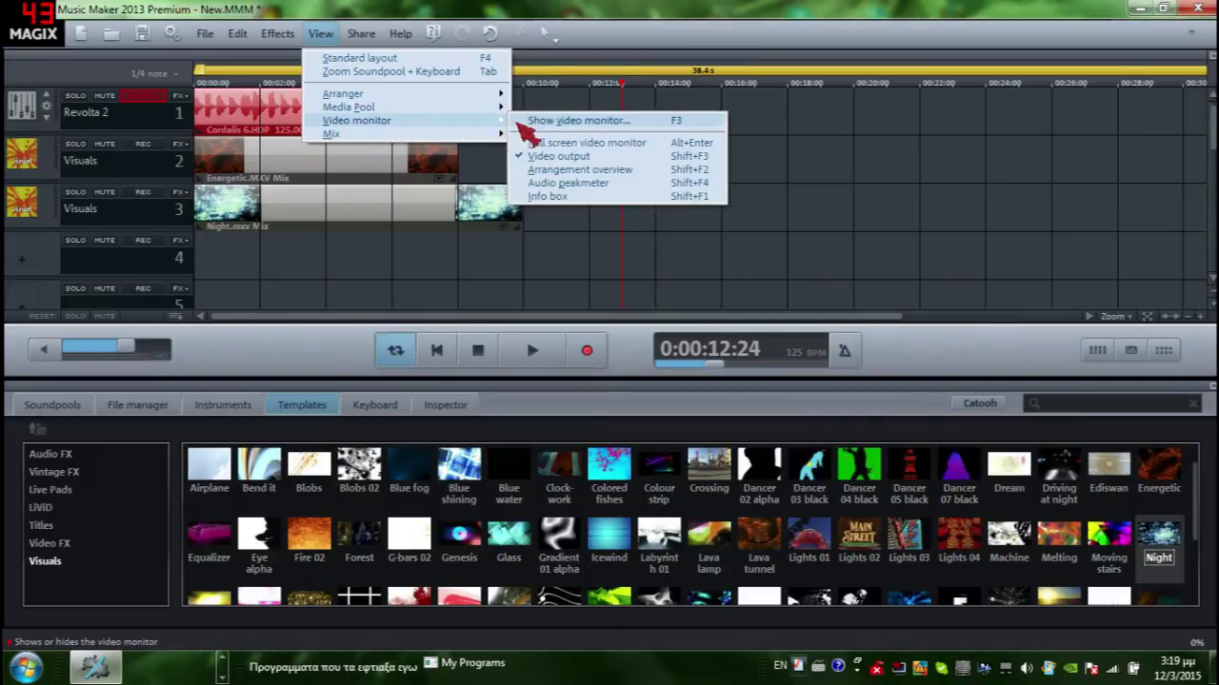
{"action": "left_click", "coordinate": [533, 122]}
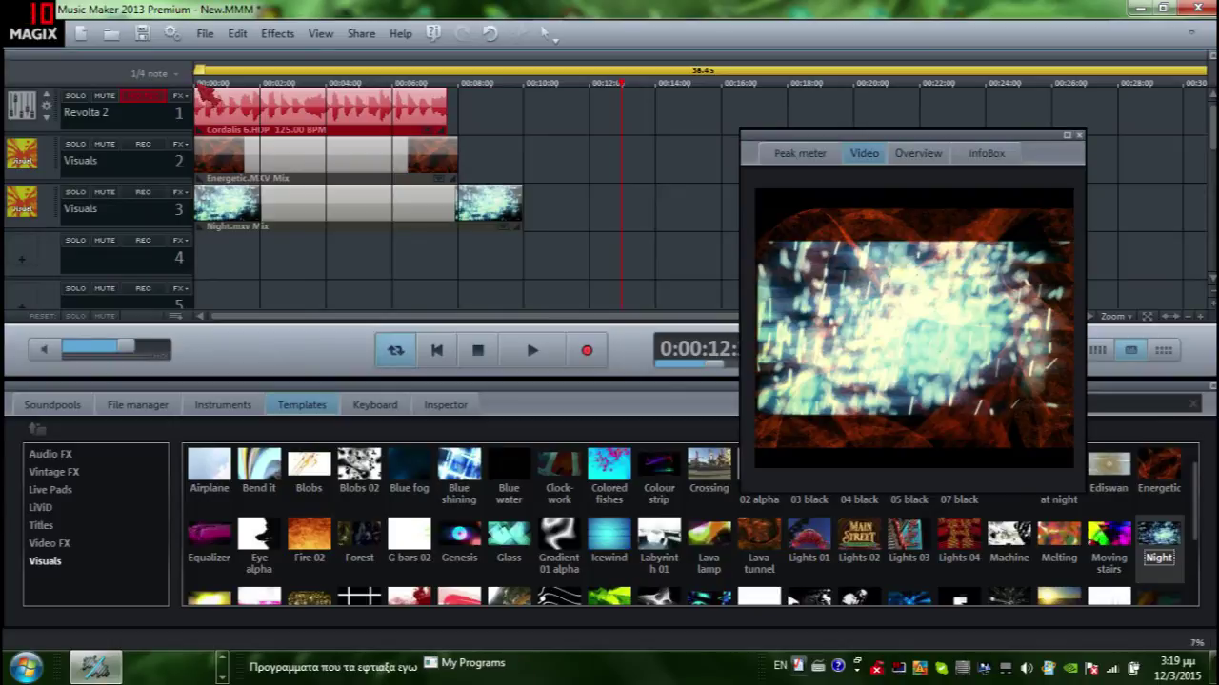
- Play the visuals from the start of the arrangement and delete the Night visual from track 3
{"action": "left_click", "coordinate": [478, 350]}
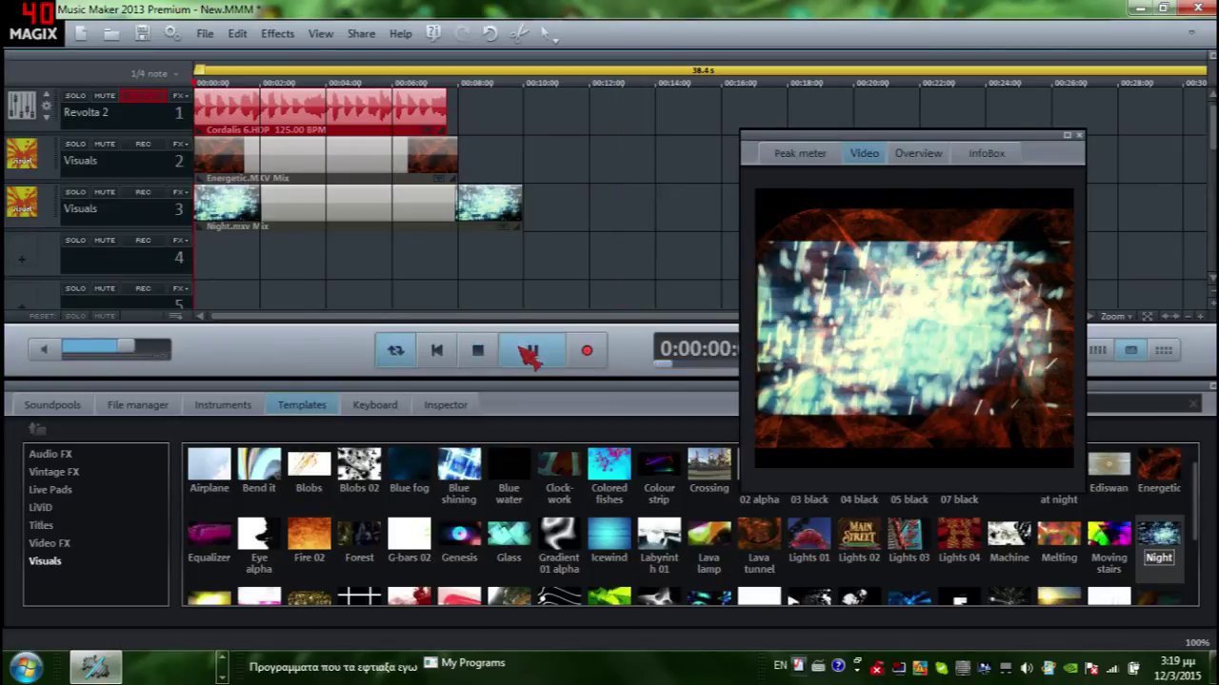
{"action": "left_click", "coordinate": [532, 350]}
{"action": "right_click", "coordinate": [459, 226]}
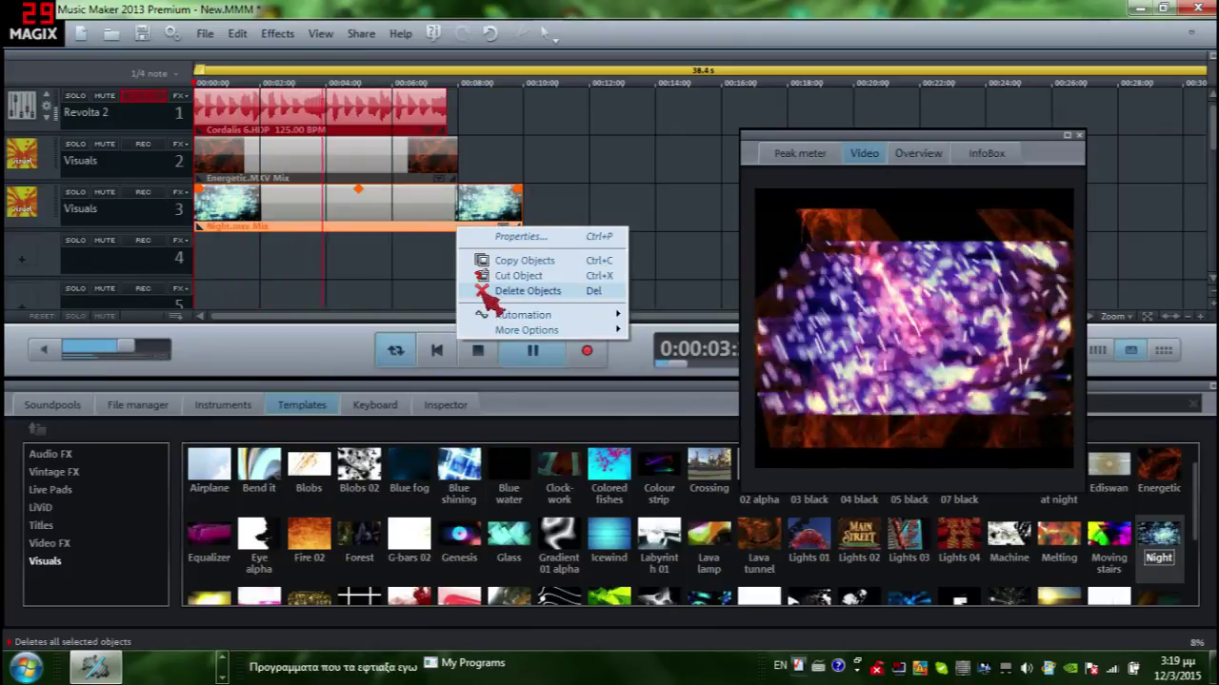
{"action": "left_click", "coordinate": [482, 295]}
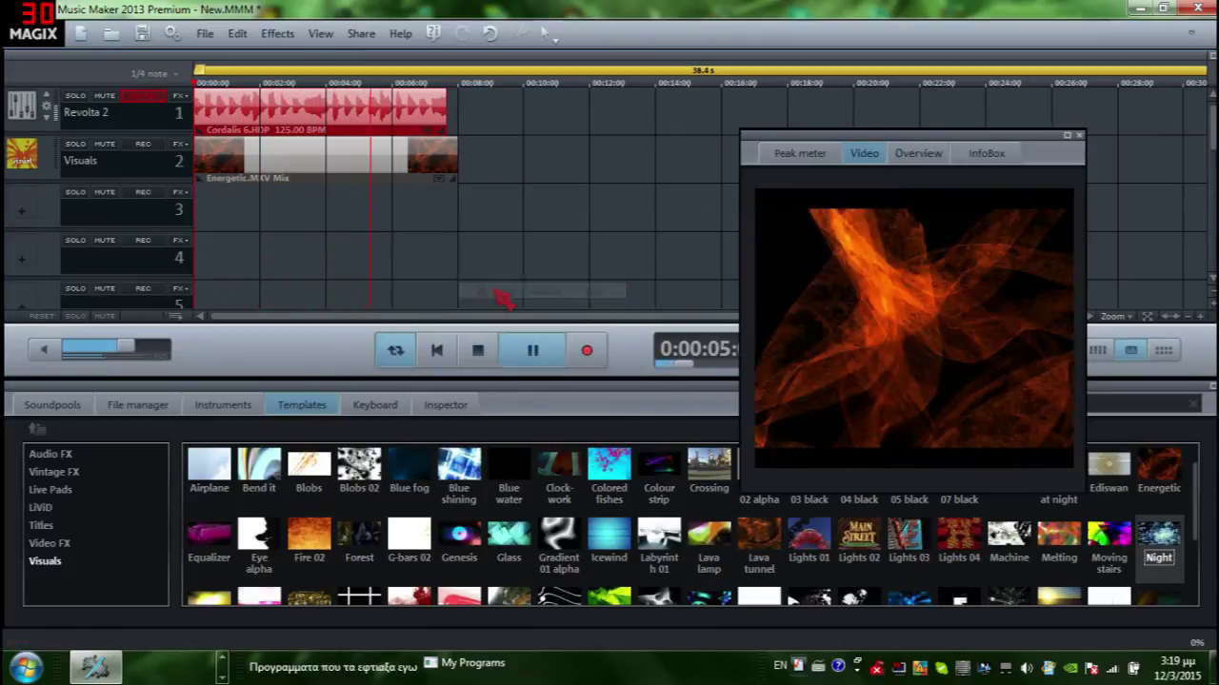
- Pause playback and delete the Energetic visual from track 2
{"action": "left_click", "coordinate": [532, 350]}
{"action": "left_click", "coordinate": [308, 161]}
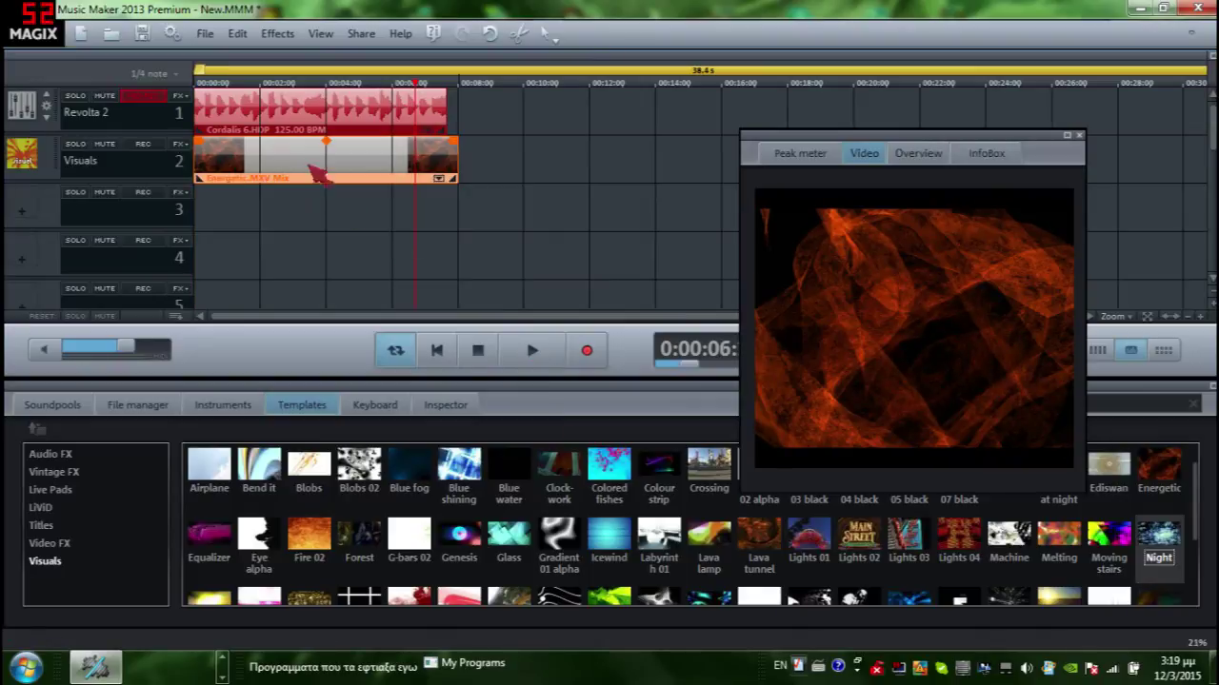
{"action": "right_click", "coordinate": [309, 161]}
{"action": "left_click", "coordinate": [340, 237]}
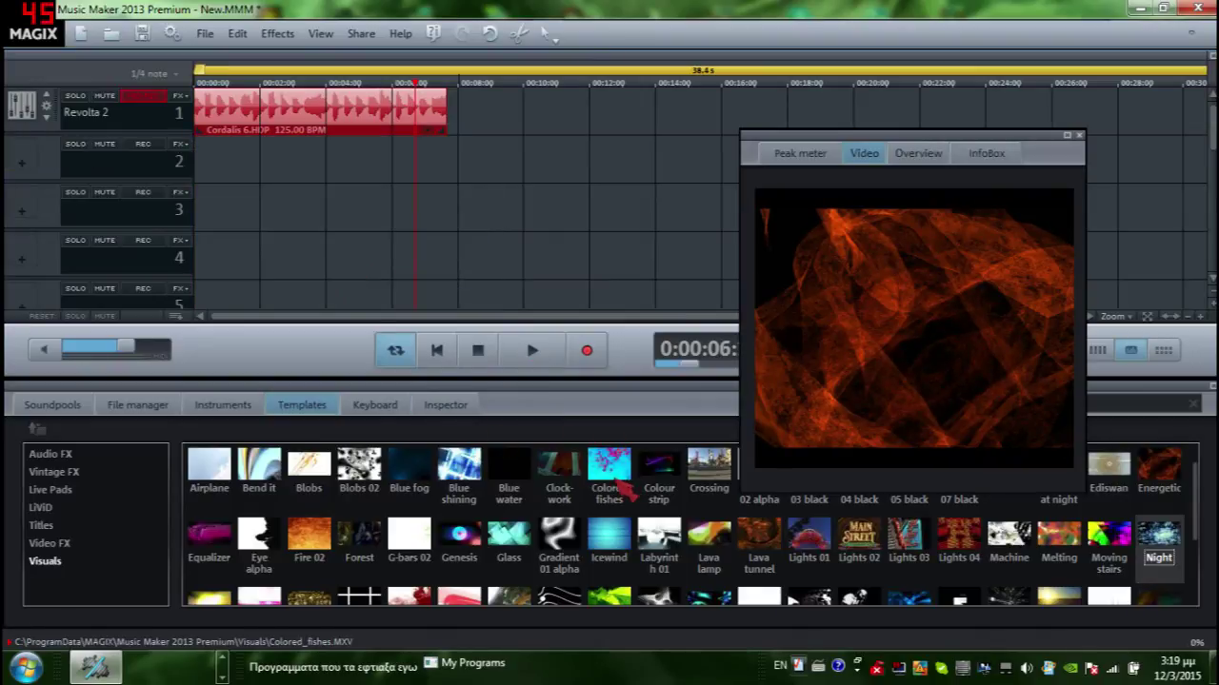
- Dock the video monitor beside the arranger, and add and play the Dancer 03 black visual at the start of track 2
{"action": "left_click_drag", "start_coordinate": [871, 152], "coordinate": [1048, 95]}
{"action": "left_click_drag", "start_coordinate": [533, 306], "coordinate": [228, 164]}
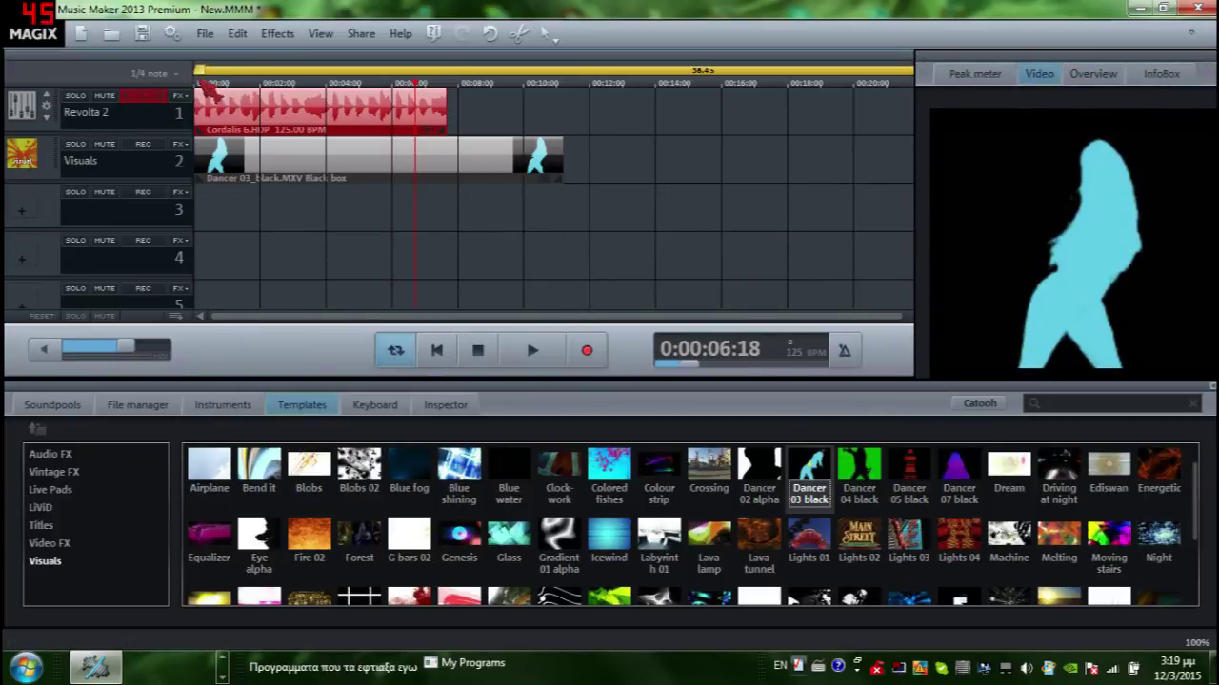
{"action": "left_click", "coordinate": [533, 354]}
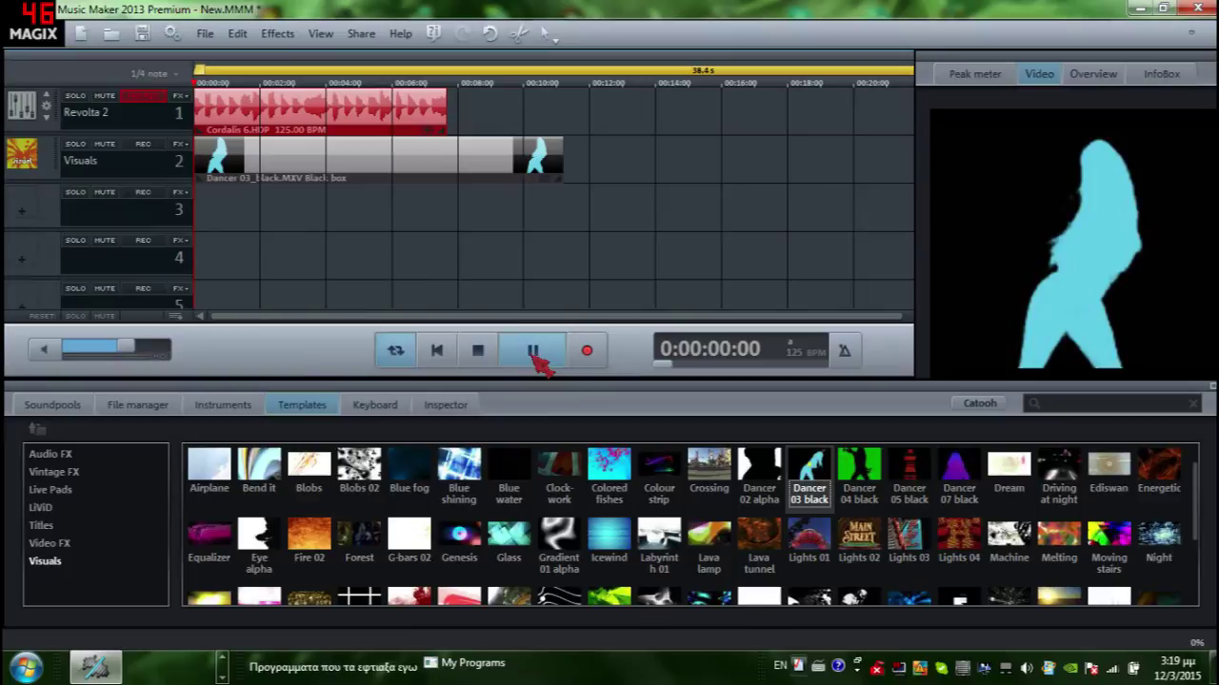
- Delete the Dancer 03 black visual from track 2 and pause playback
{"action": "left_click", "coordinate": [490, 159]}
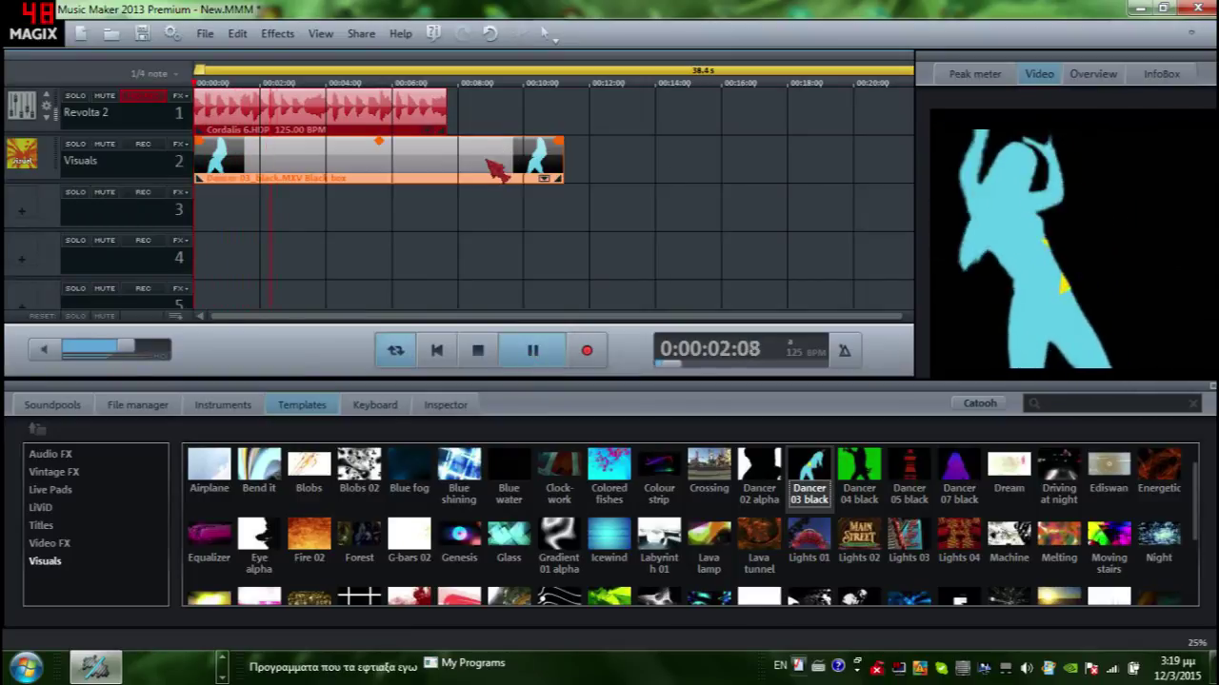
{"action": "right_click", "coordinate": [490, 162]}
{"action": "left_click", "coordinate": [514, 236]}
{"action": "left_click", "coordinate": [543, 362]}
- Place the Shaolin 02 alpha visual at the start of track 2 and preview it briefly from the beginning
{"action": "scroll", "coordinate": [857, 505], "scroll_direction": "down", "scroll_amount": 3}
{"action": "left_click_drag", "start_coordinate": [871, 505], "coordinate": [253, 160]}
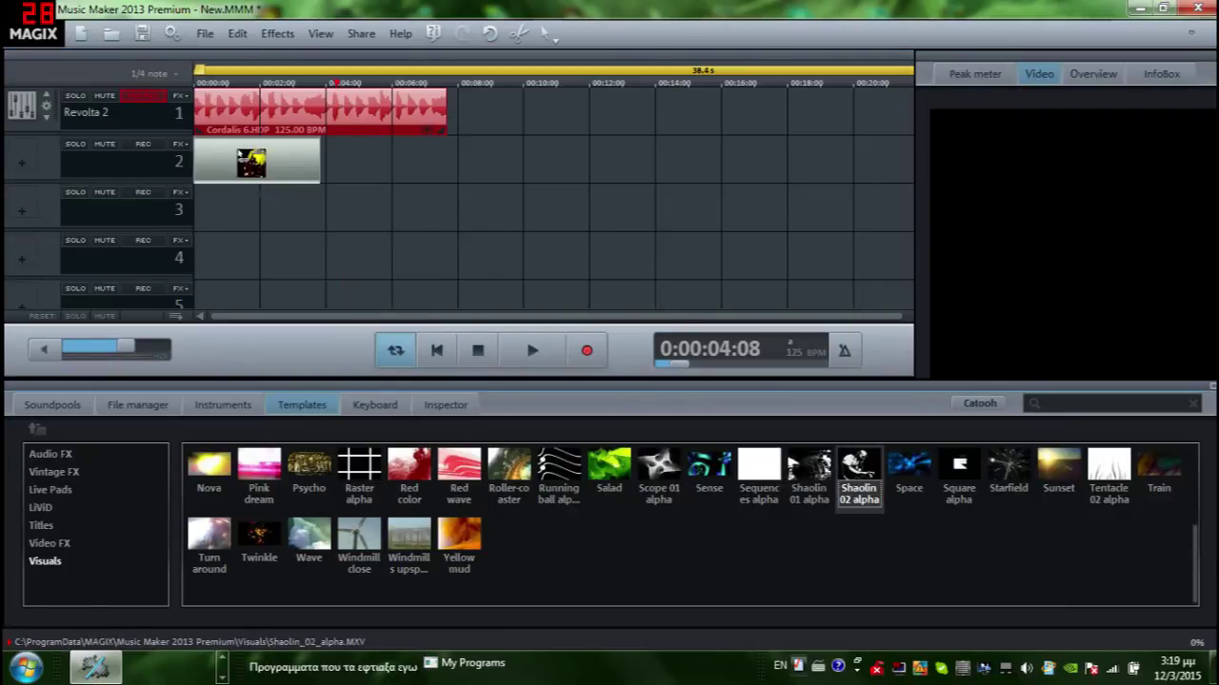
{"action": "left_click", "coordinate": [220, 87]}
{"action": "key", "text": "Home"}
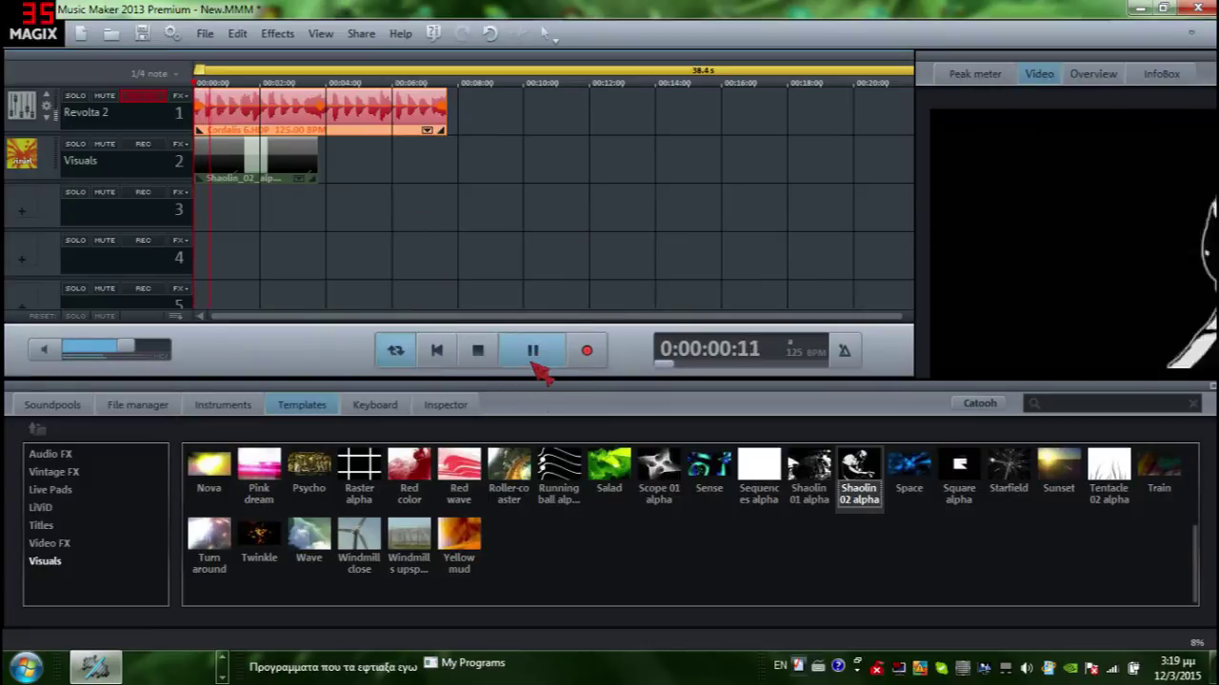
{"action": "left_click", "coordinate": [535, 365]}
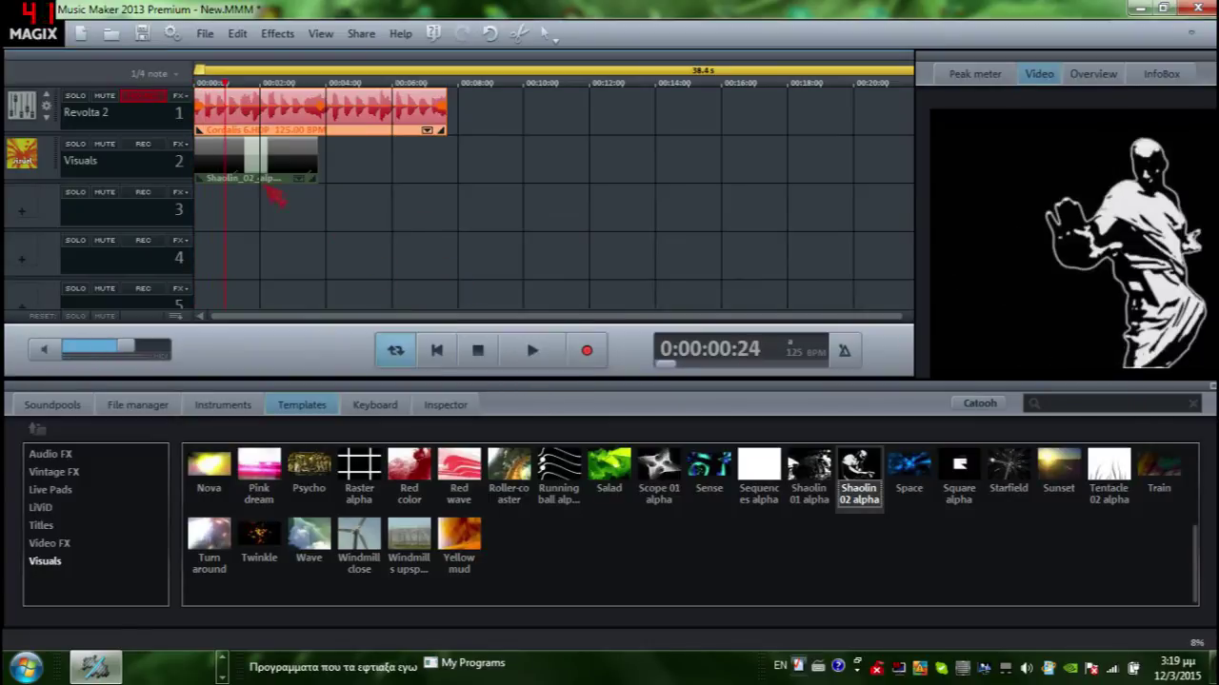
- Delete the Shaolin 02 alpha visual from track 2
{"action": "left_click", "coordinate": [287, 214]}
{"action": "right_click", "coordinate": [287, 175]}
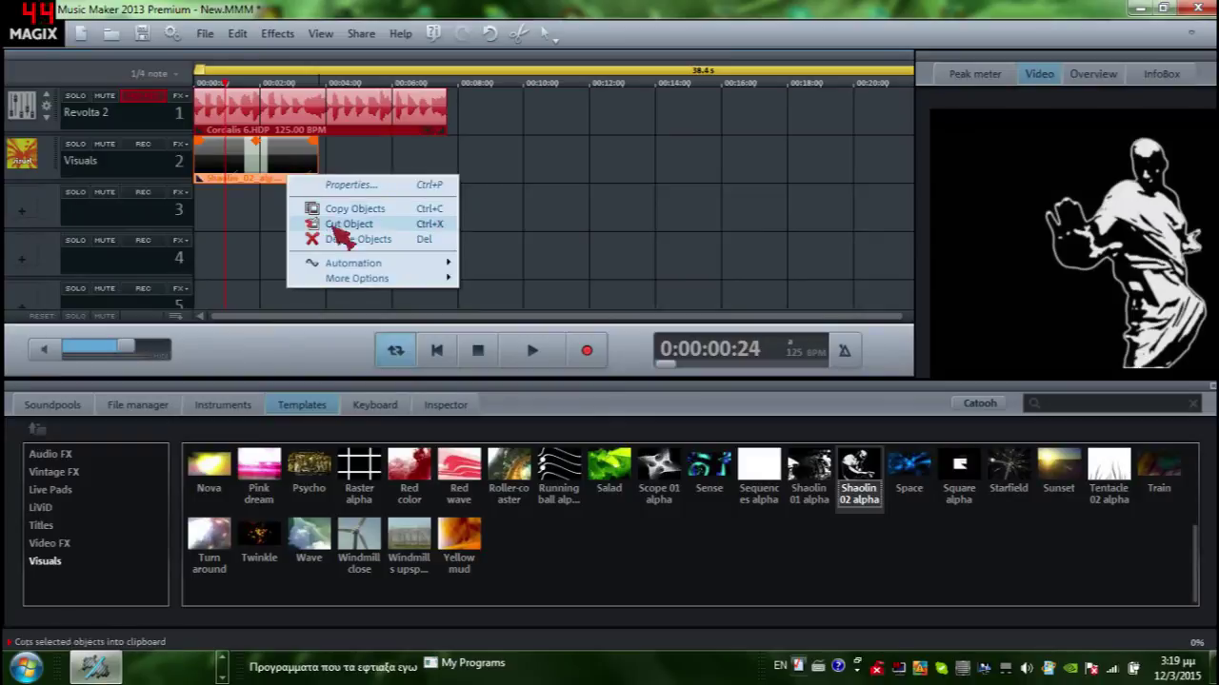
{"action": "left_click", "coordinate": [344, 243]}
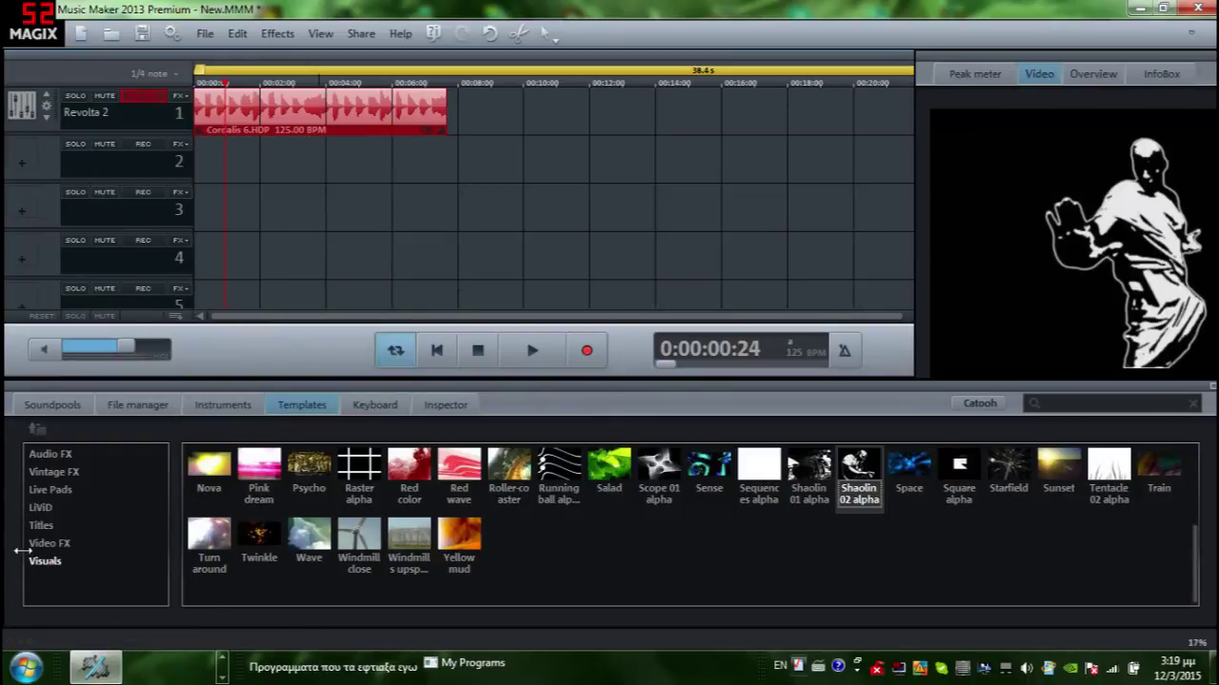
- Examine the LiViD song templates, the on-screen keyboard, the object inspector and the folders in the file manager
{"action": "left_click", "coordinate": [43, 529]}
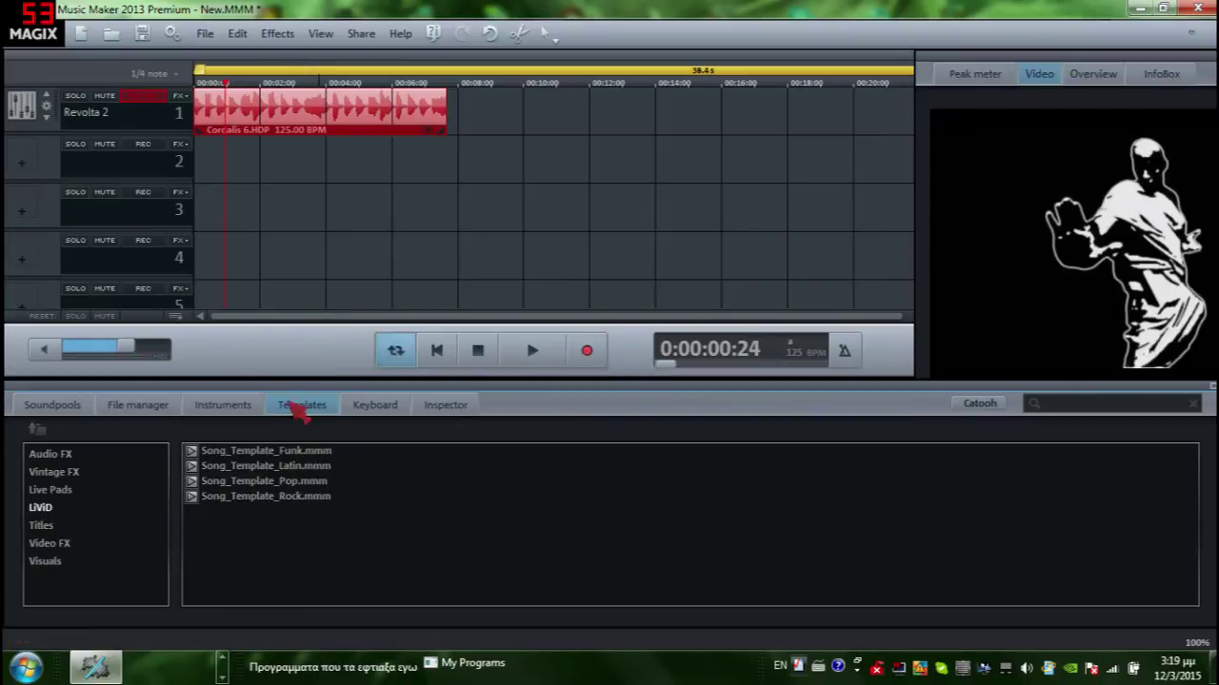
{"action": "left_click", "coordinate": [253, 409]}
{"action": "left_click", "coordinate": [384, 400]}
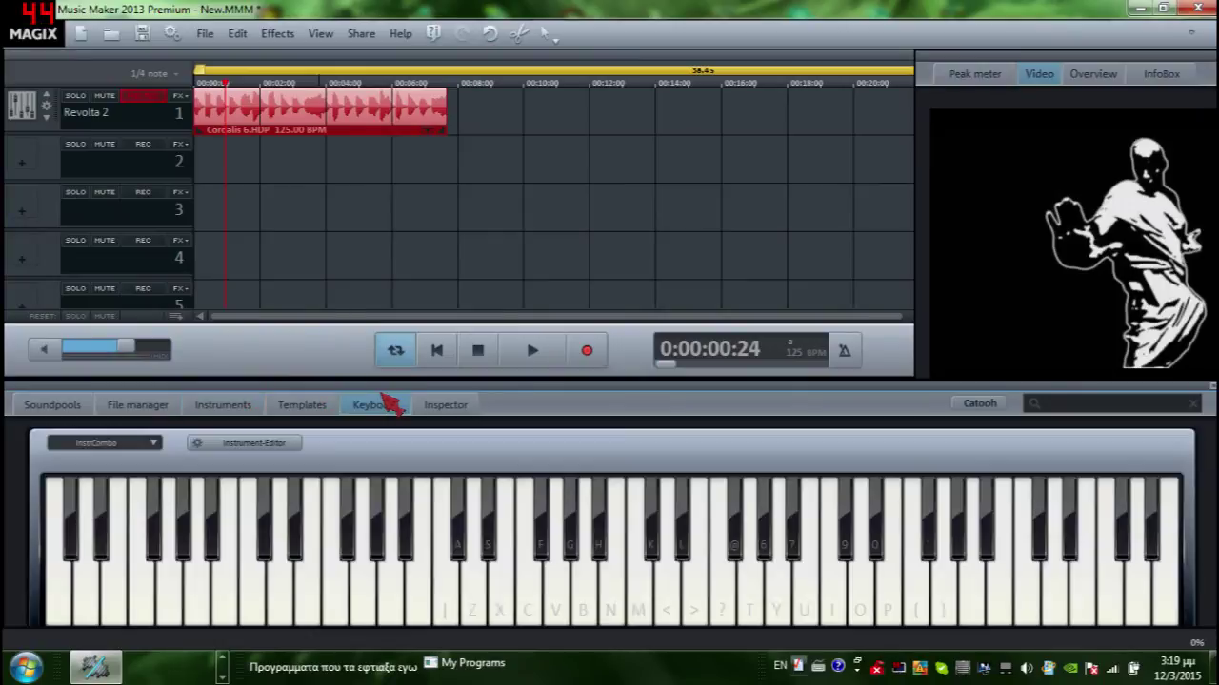
{"action": "left_click", "coordinate": [448, 408]}
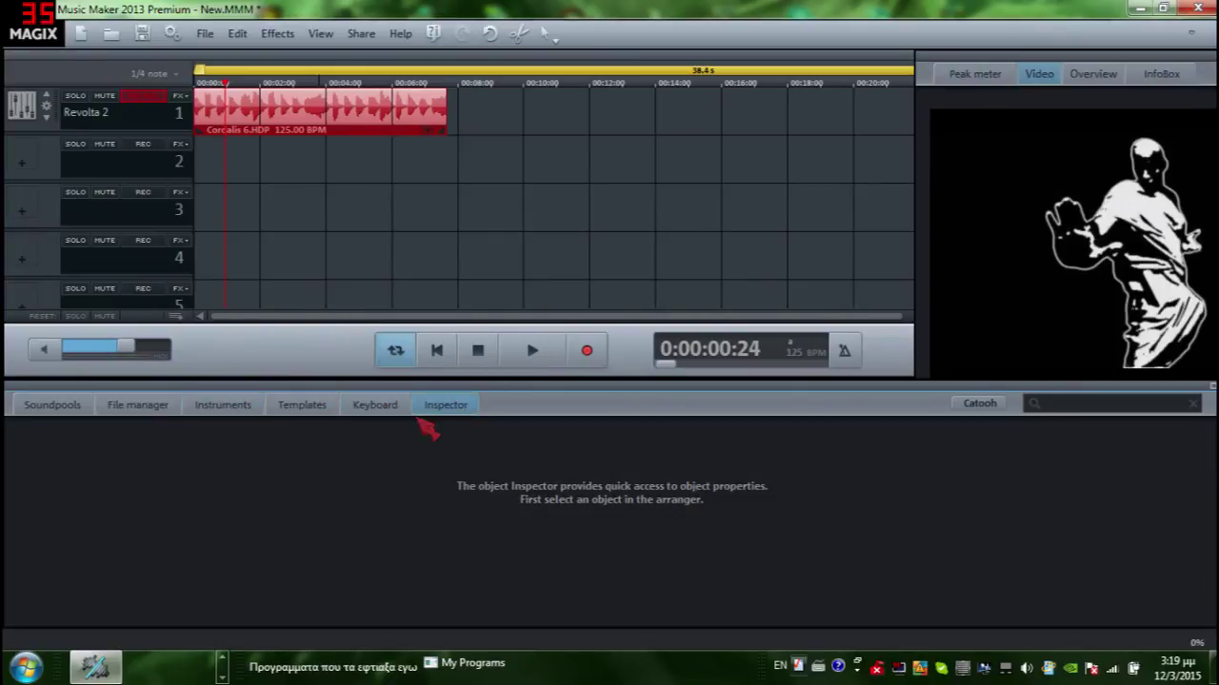
{"action": "left_click", "coordinate": [170, 405]}
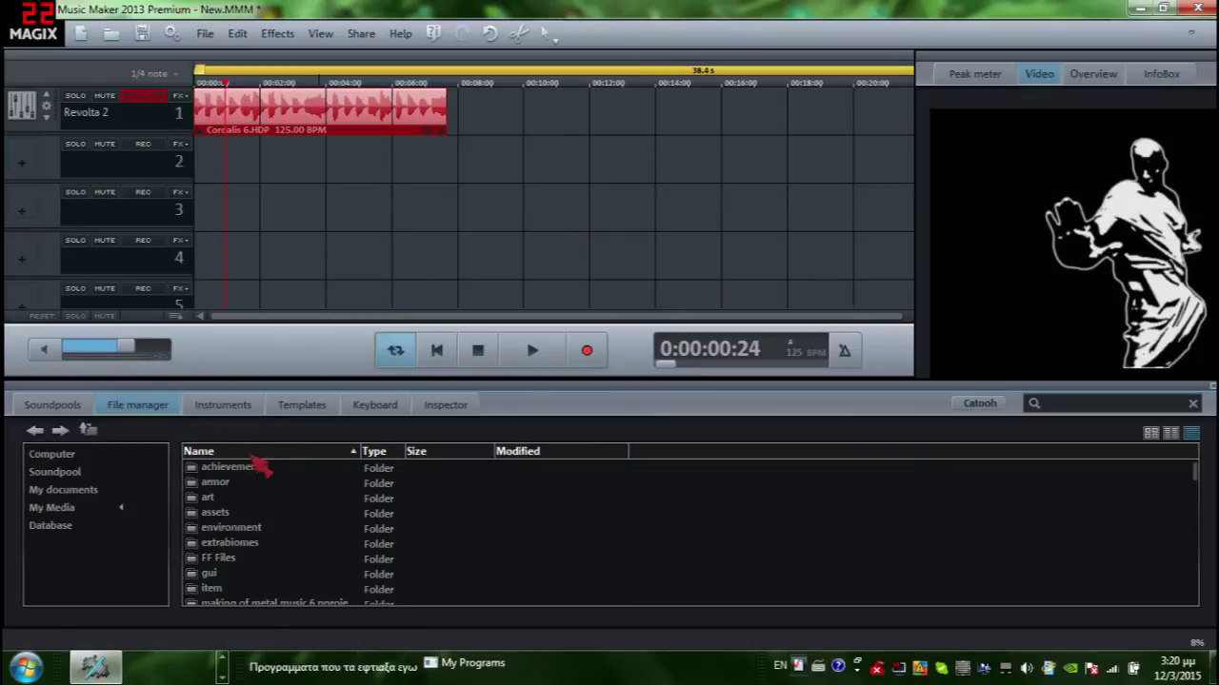
{"action": "scroll", "coordinate": [247, 590], "scroll_direction": "down", "scroll_amount": 2}
{"action": "scroll", "coordinate": [374, 516], "scroll_direction": "down", "scroll_amount": 1}
{"action": "scroll", "coordinate": [374, 517], "scroll_direction": "down", "scroll_amount": 2}
{"action": "left_click", "coordinate": [379, 406]}
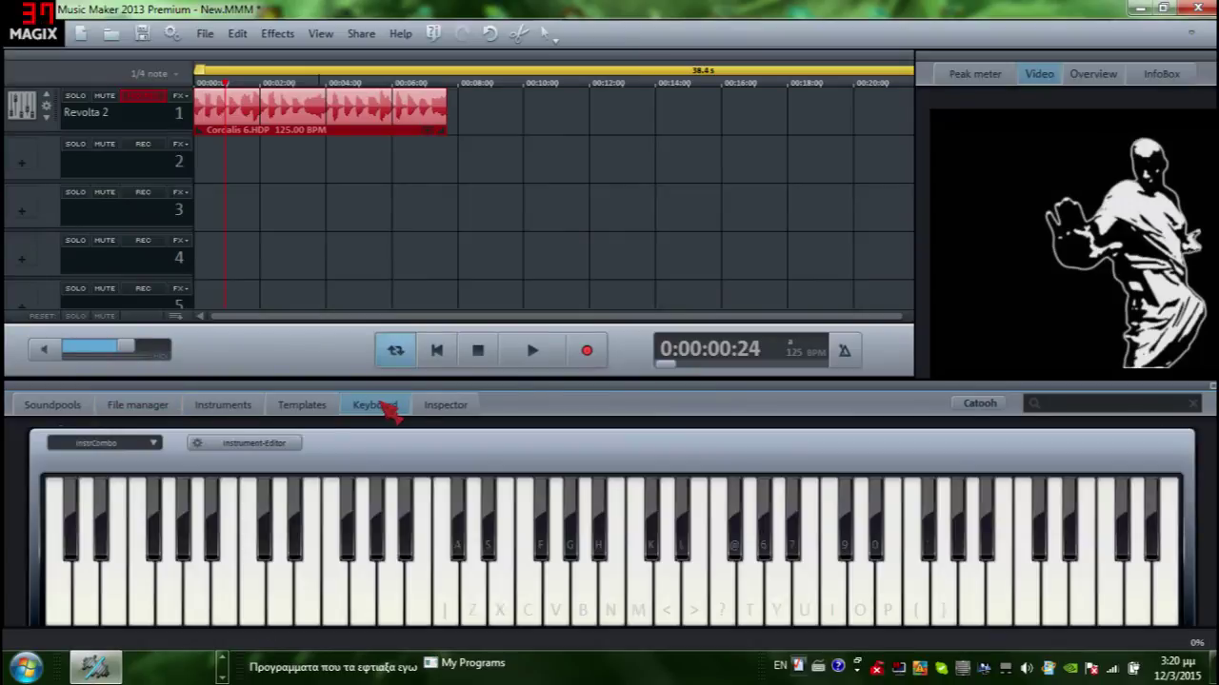
- Look through the list of Soundpool styles
{"action": "left_click", "coordinate": [62, 406]}
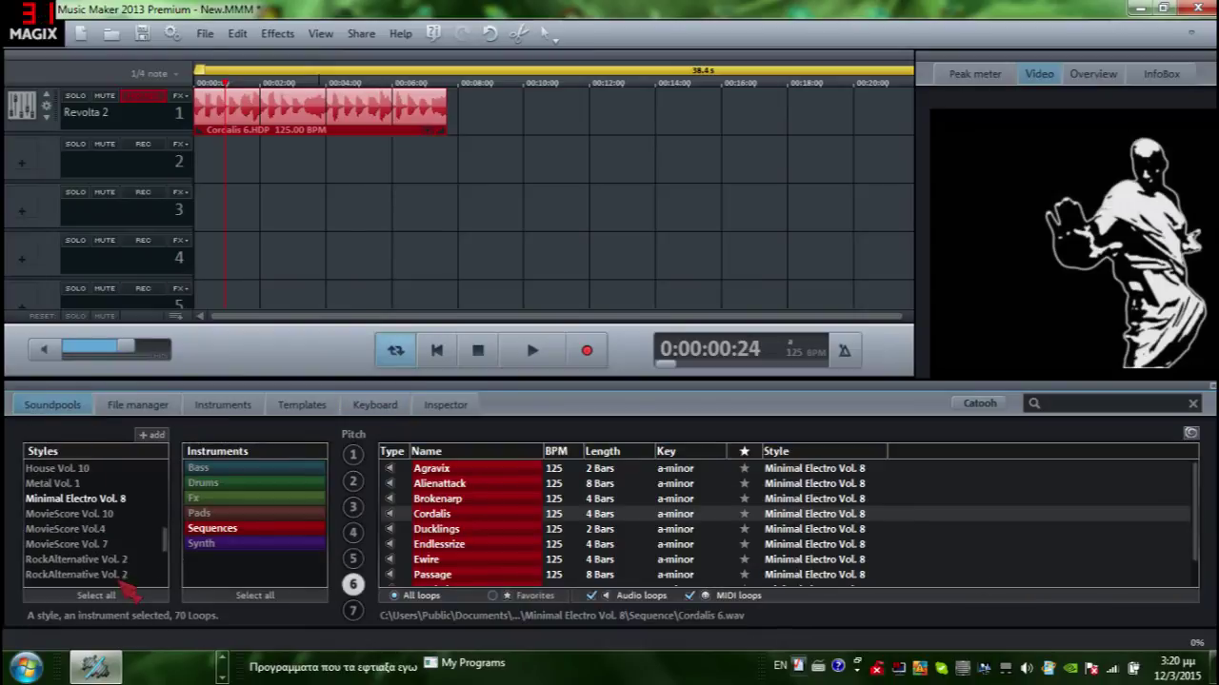
{"action": "scroll", "coordinate": [104, 567], "scroll_direction": "down", "scroll_amount": 3}
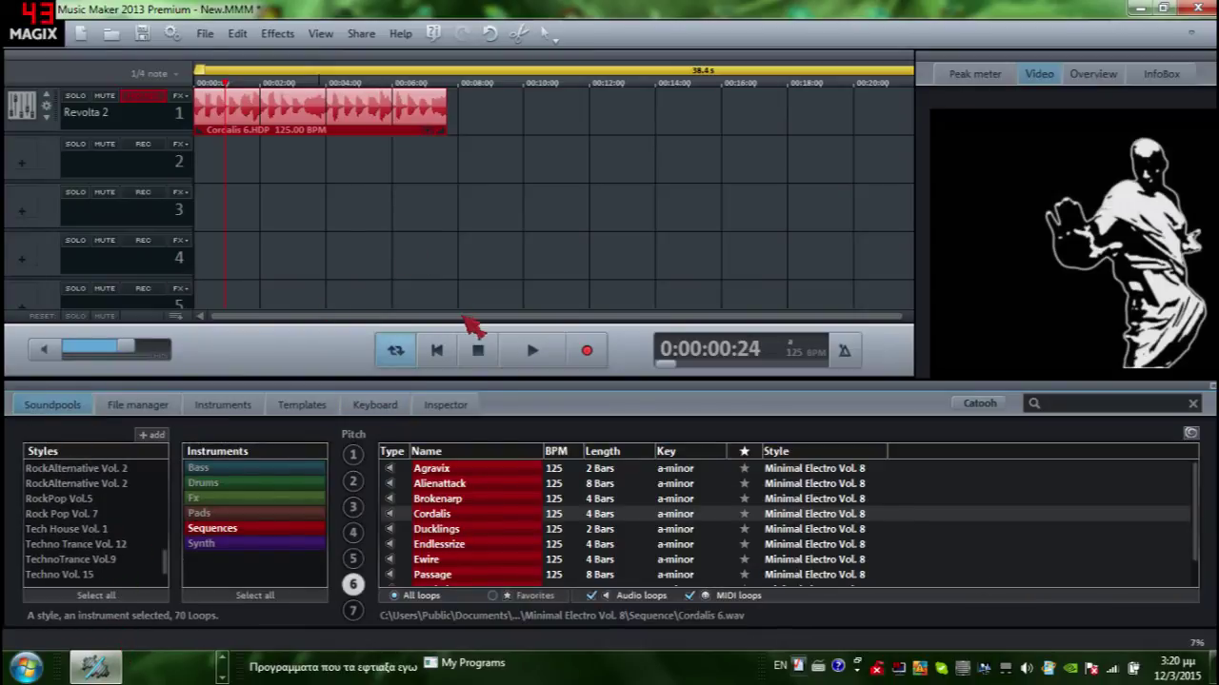
{"action": "scroll", "coordinate": [57, 581], "scroll_direction": "up", "scroll_amount": 10}
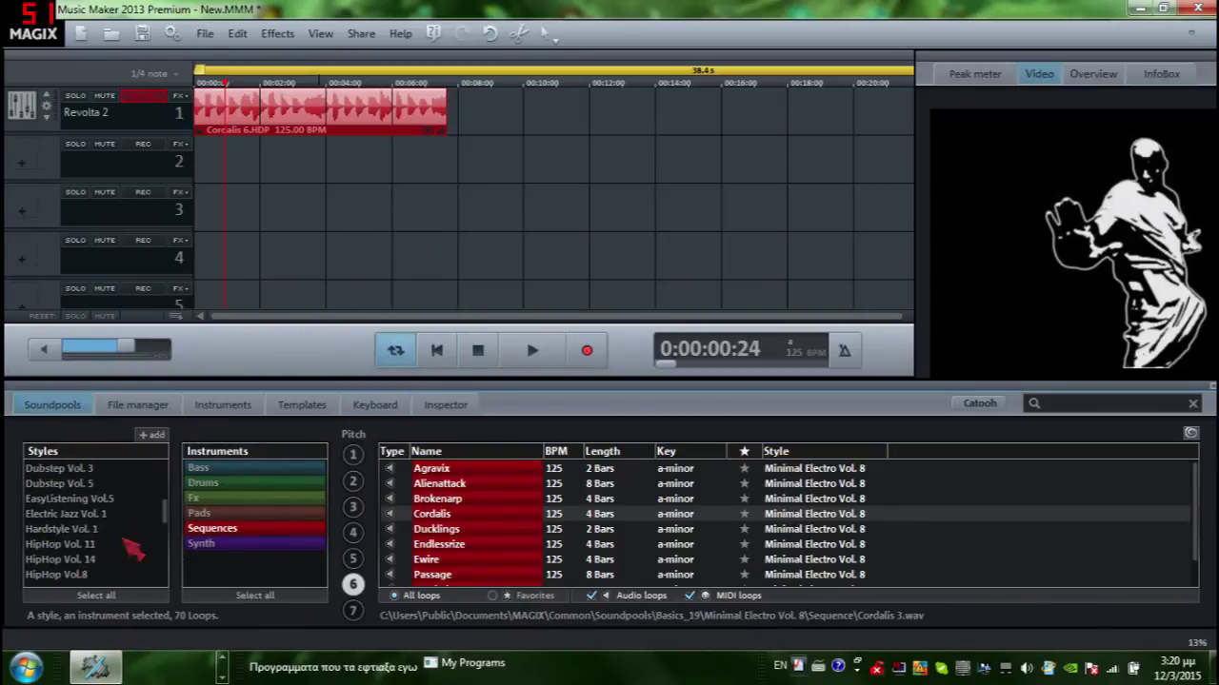
- Try out several notes across the on-screen keyboard
{"action": "left_click", "coordinate": [334, 405]}
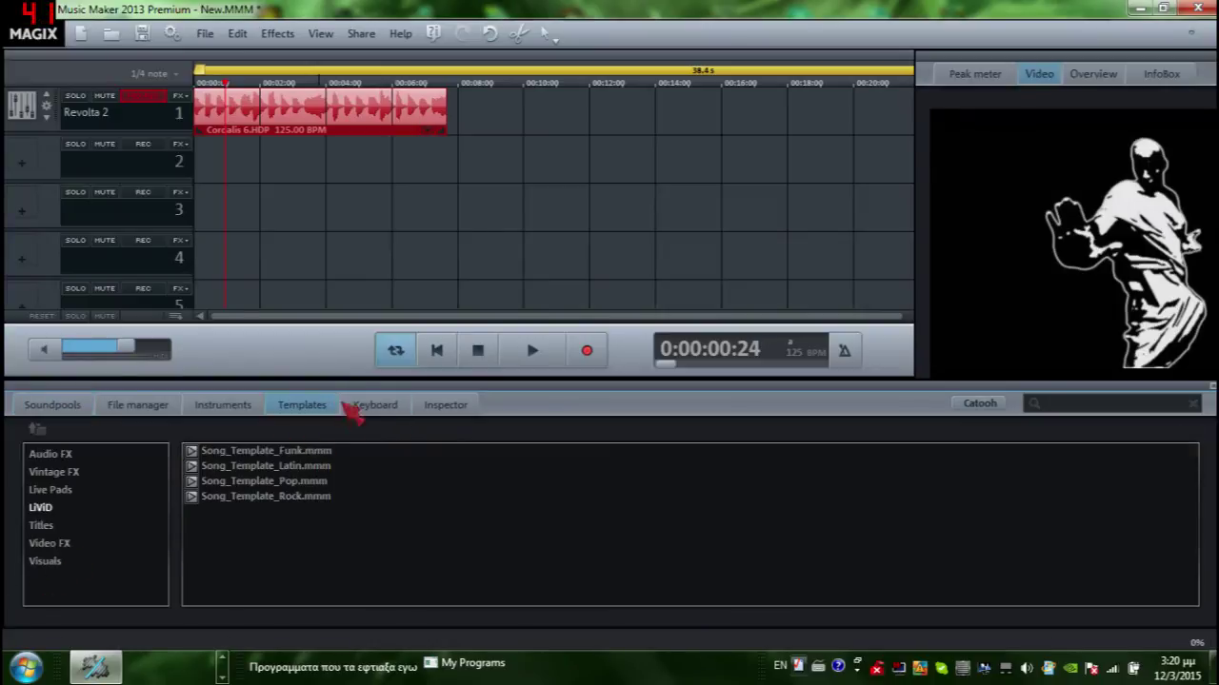
{"action": "left_click", "coordinate": [372, 405]}
{"action": "left_click", "coordinate": [286, 586]}
{"action": "left_click", "coordinate": [424, 591]}
{"action": "left_click", "coordinate": [476, 590]}
{"action": "left_click", "coordinate": [409, 591]}
{"action": "left_click", "coordinate": [505, 542]}
{"action": "left_click", "coordinate": [613, 590]}
{"action": "left_click", "coordinate": [698, 610]}
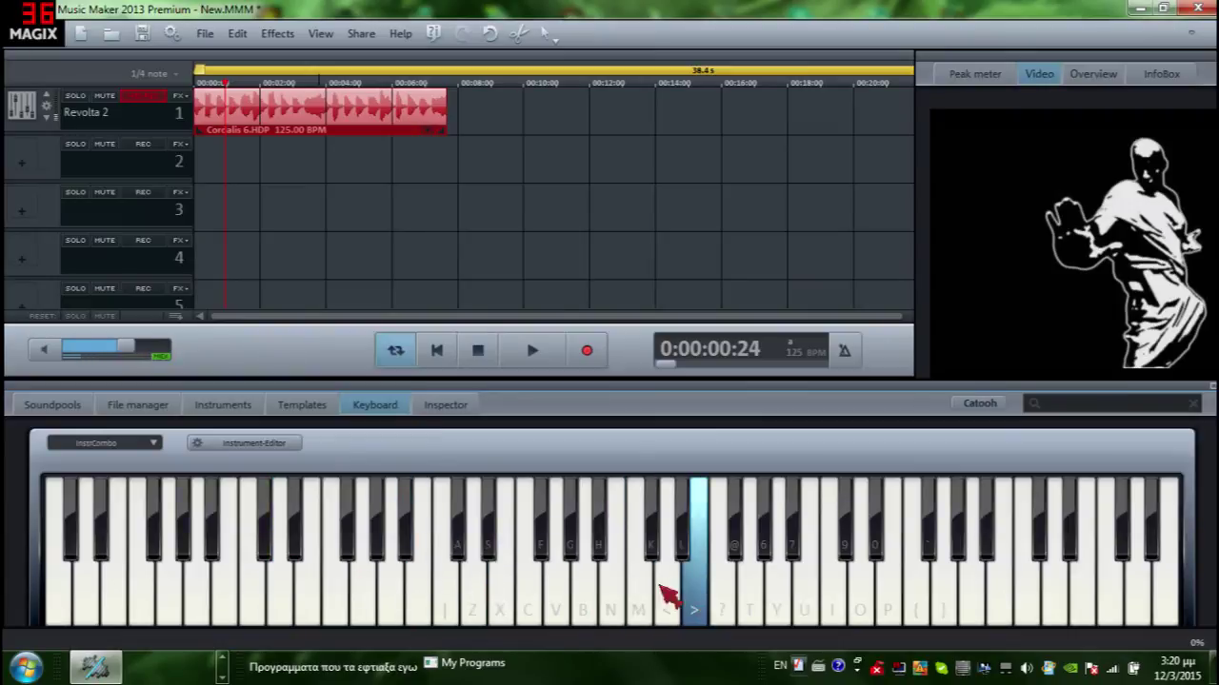
- Inspect the audio effects offered for the Cordalis loop on track 1, and return to the Soundpools
{"action": "left_click", "coordinate": [447, 407]}
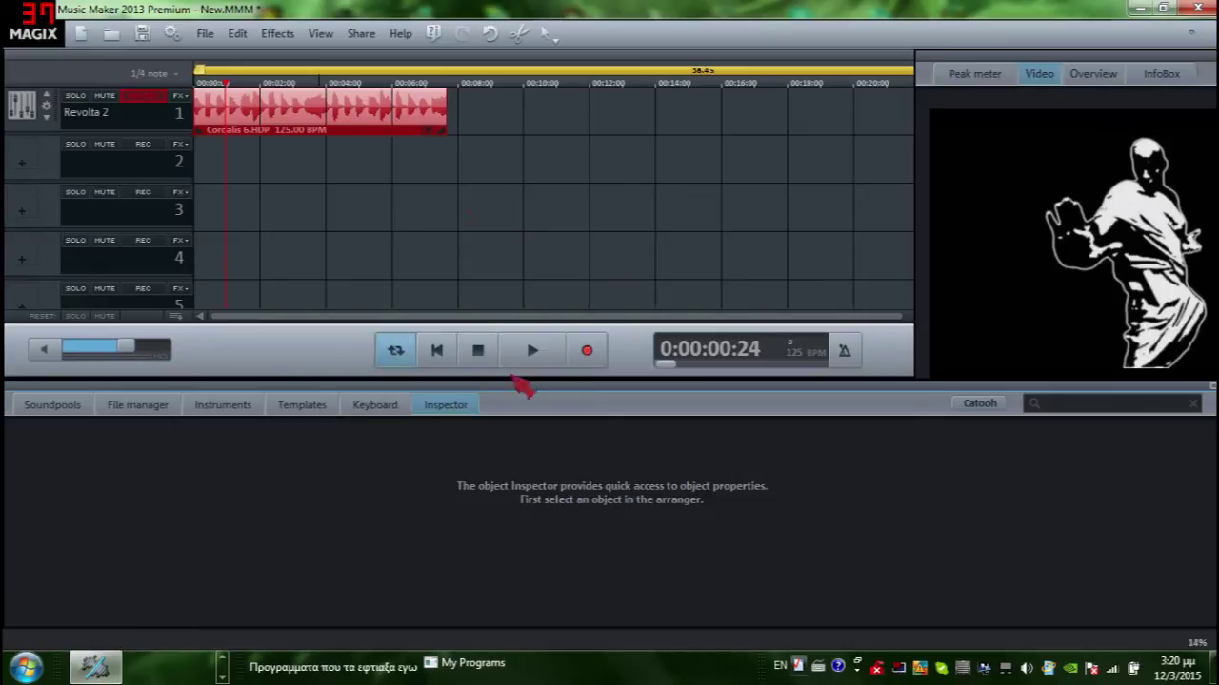
{"action": "left_click", "coordinate": [369, 119]}
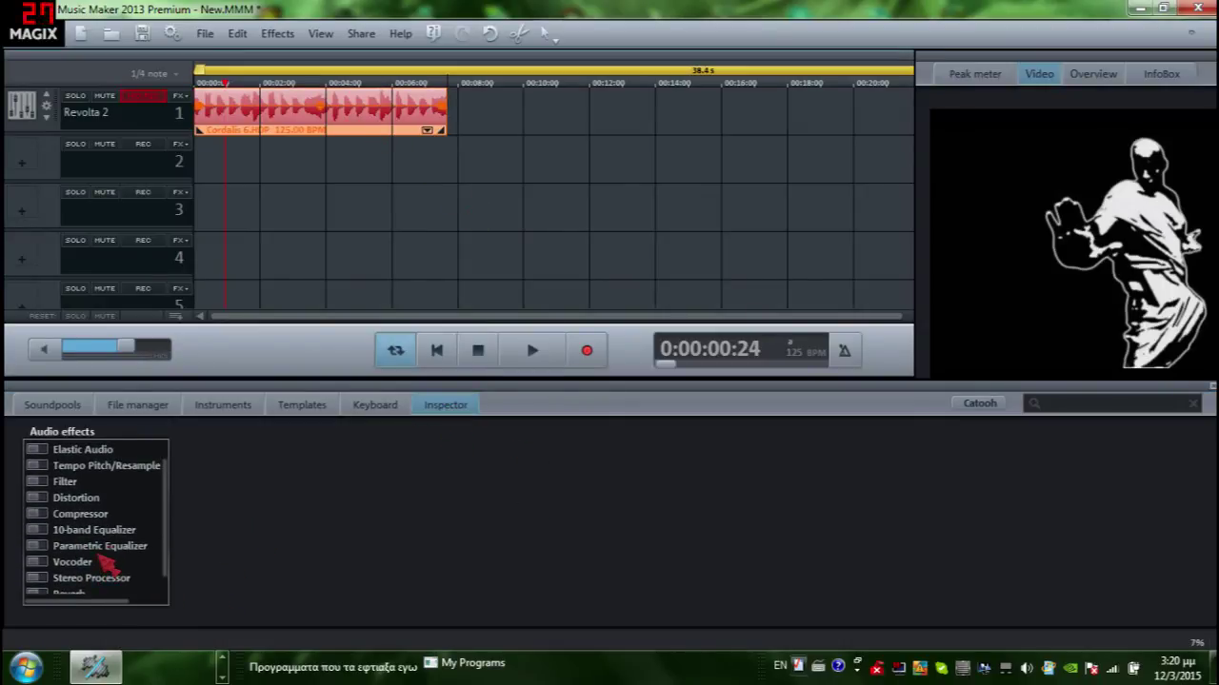
{"action": "left_click", "coordinate": [54, 403]}
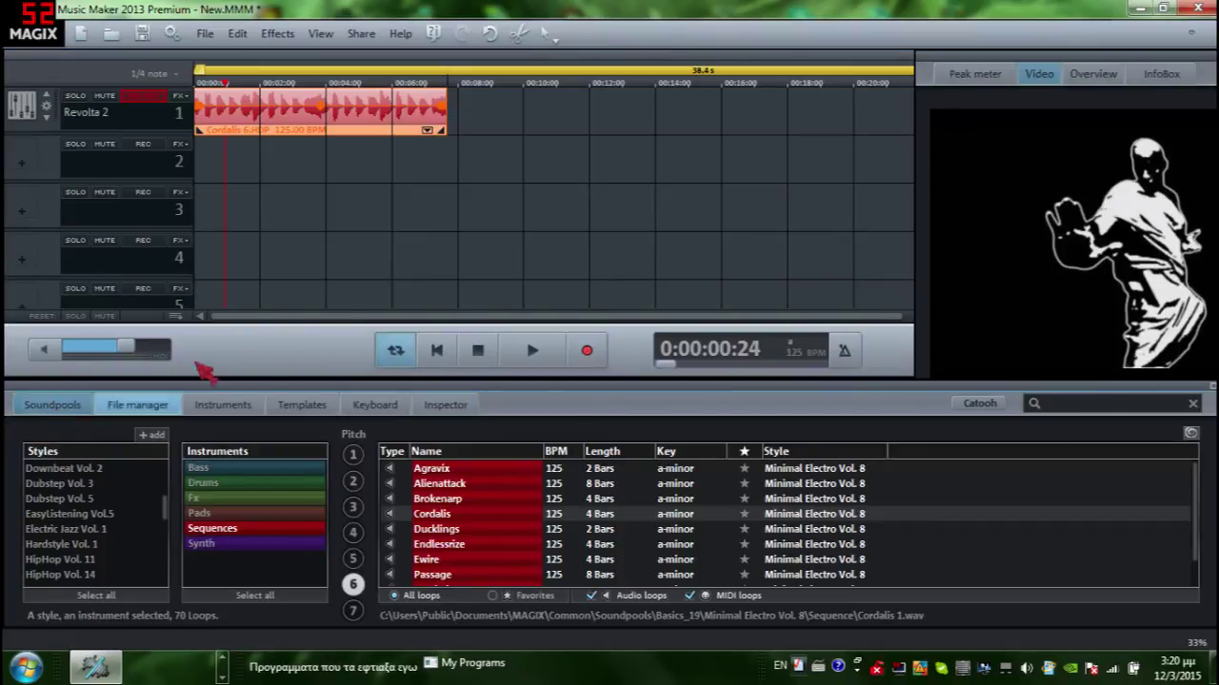
{"action": "left_click", "coordinate": [375, 42]}
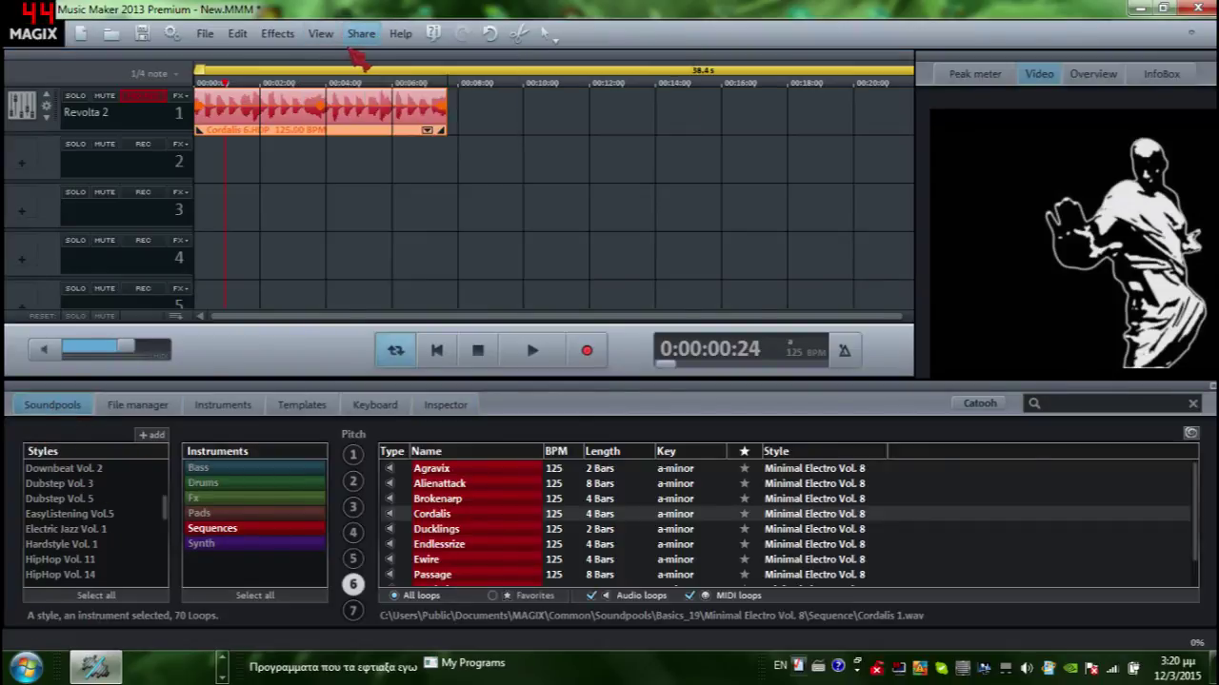
{"action": "mouse_move", "coordinate": [343, 42]}
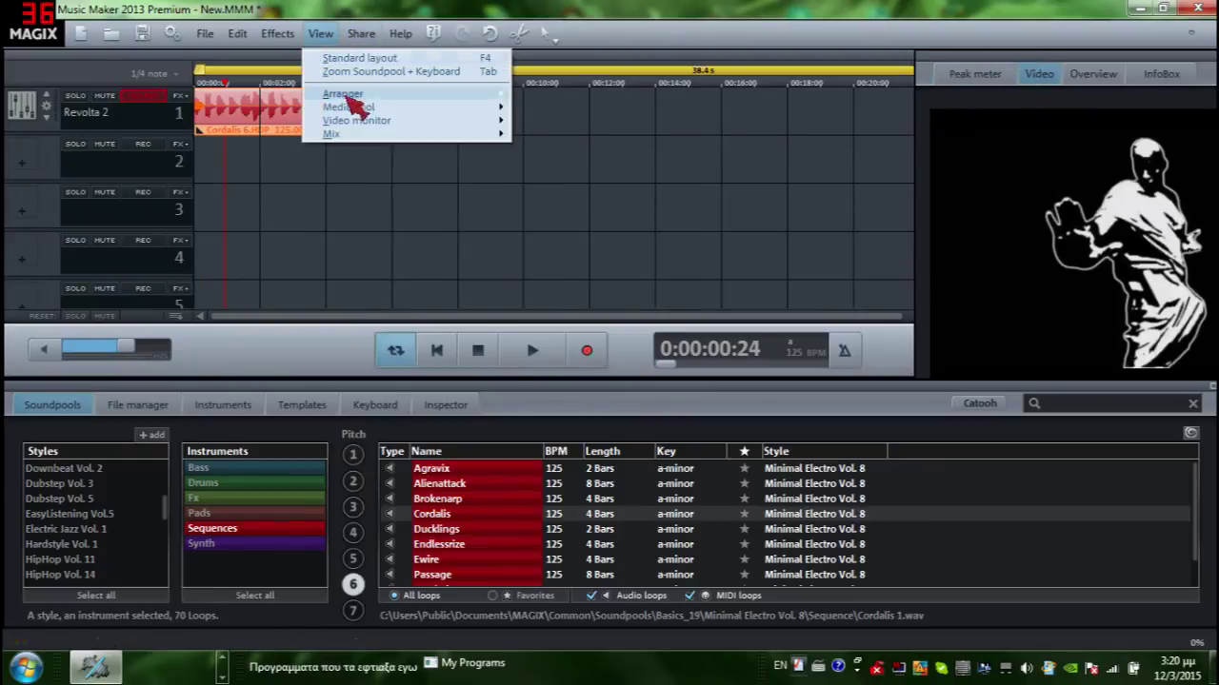
{"action": "mouse_move", "coordinate": [370, 136]}
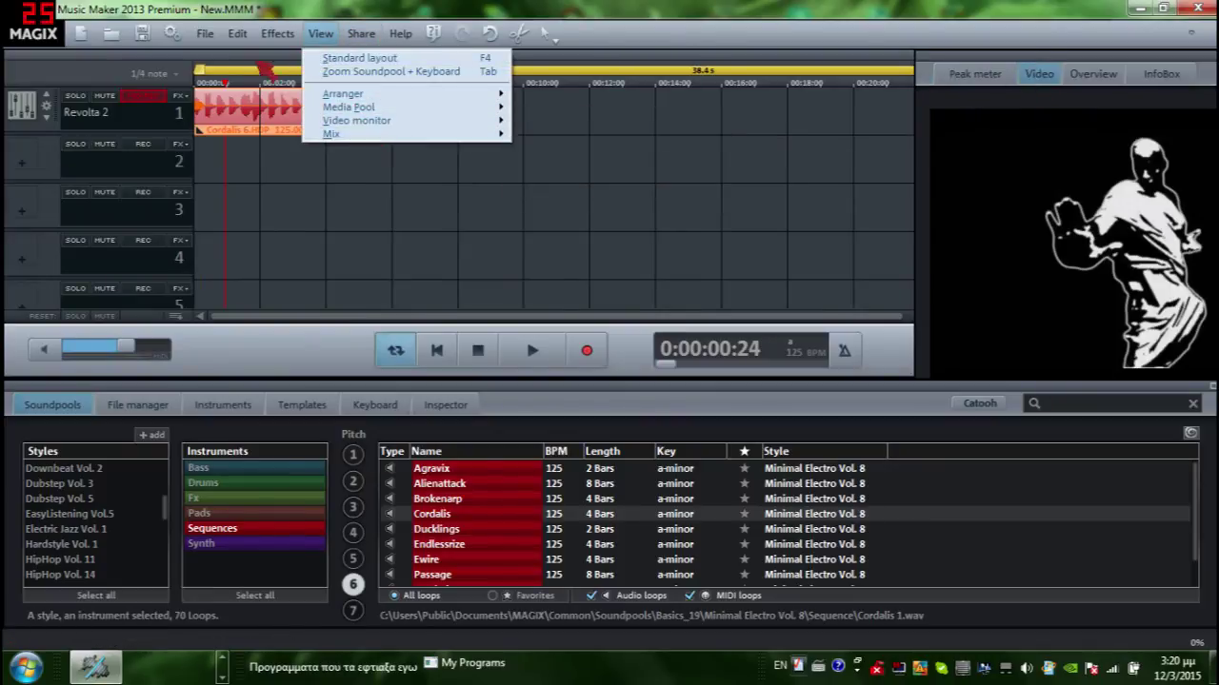
- Open Song Maker, browse its styles through to Ambient Vol. 8, and close it without creating a song
{"action": "mouse_move", "coordinate": [255, 52]}
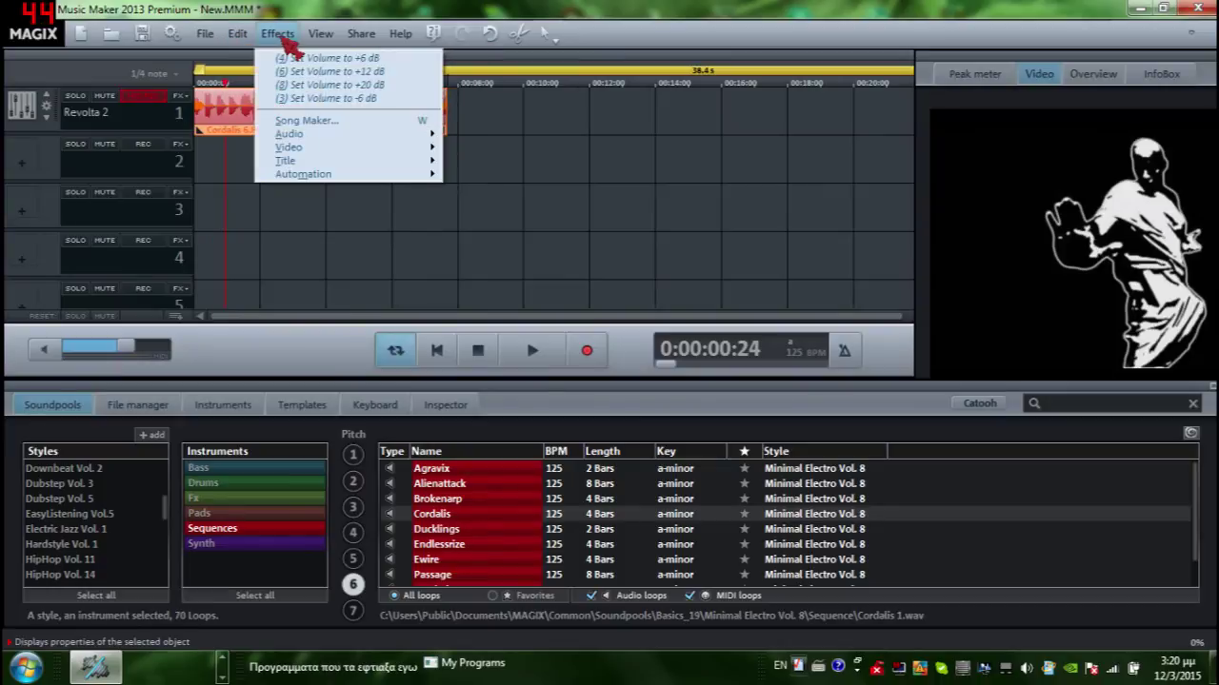
{"action": "left_click", "coordinate": [371, 124]}
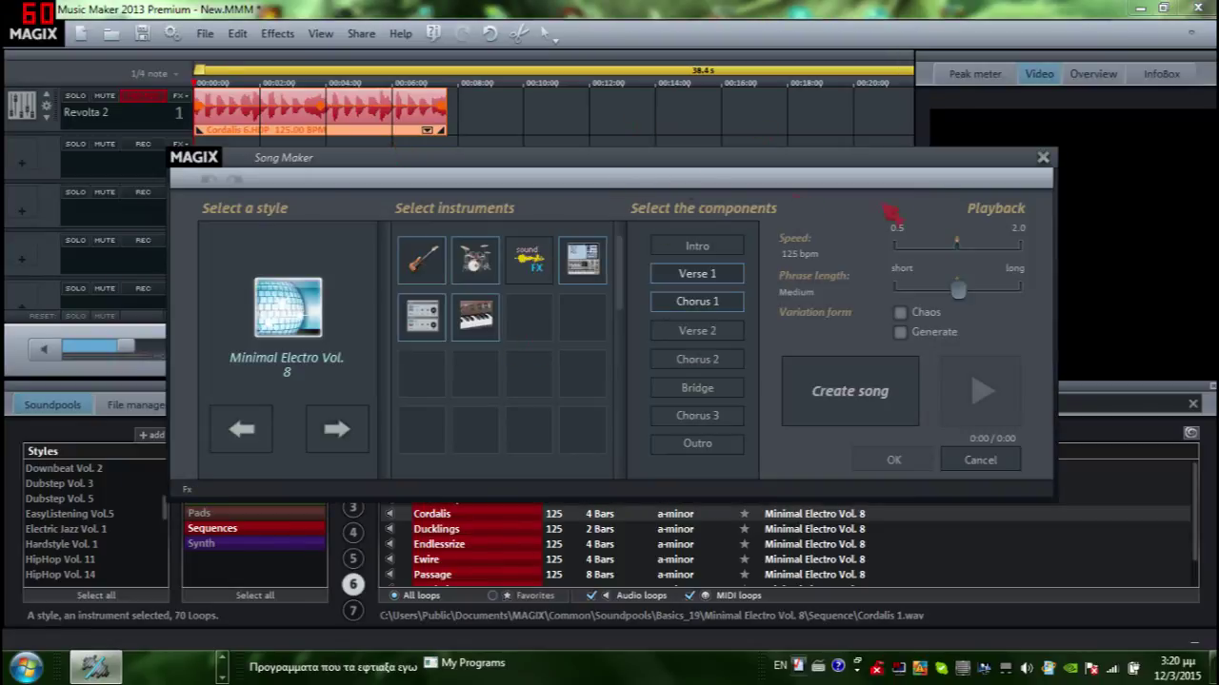
{"action": "left_click", "coordinate": [336, 428]}
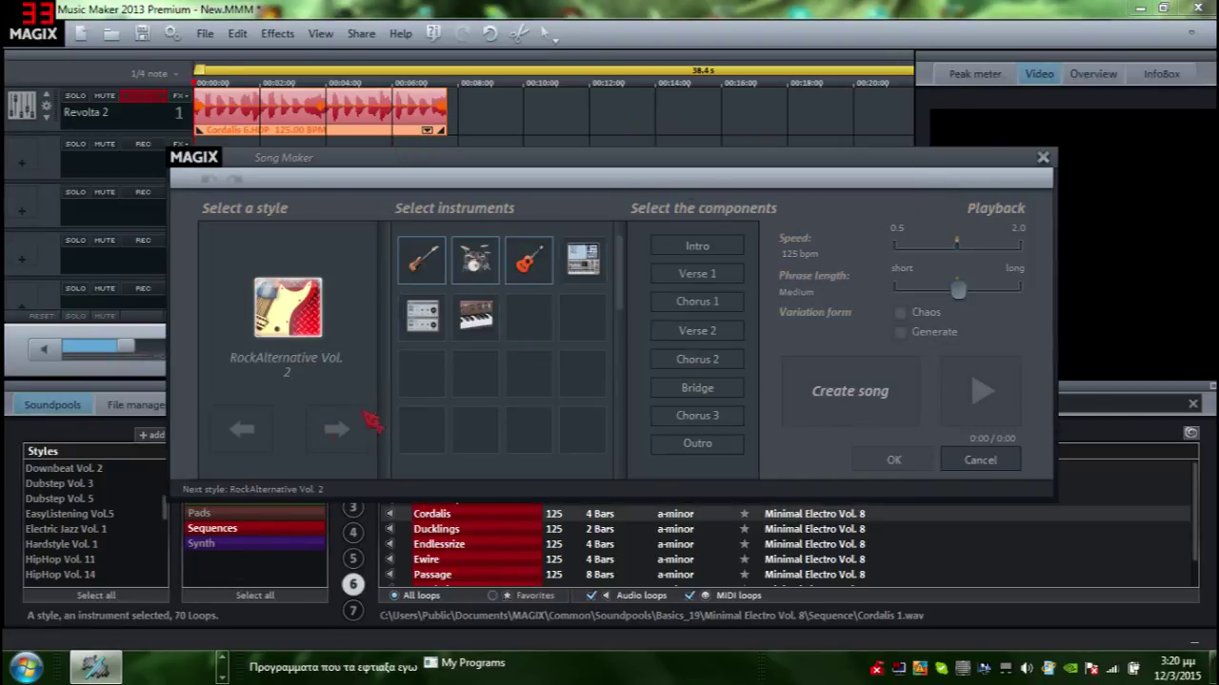
{"action": "left_click", "coordinate": [336, 435]}
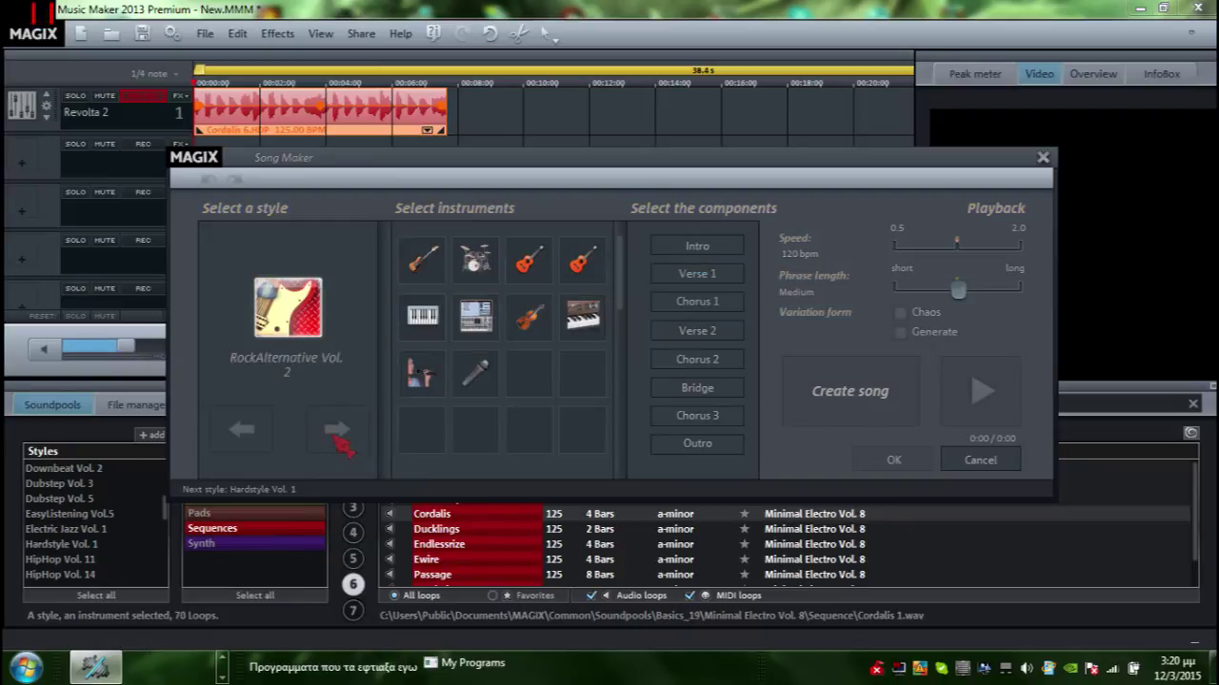
{"action": "left_click", "coordinate": [336, 434]}
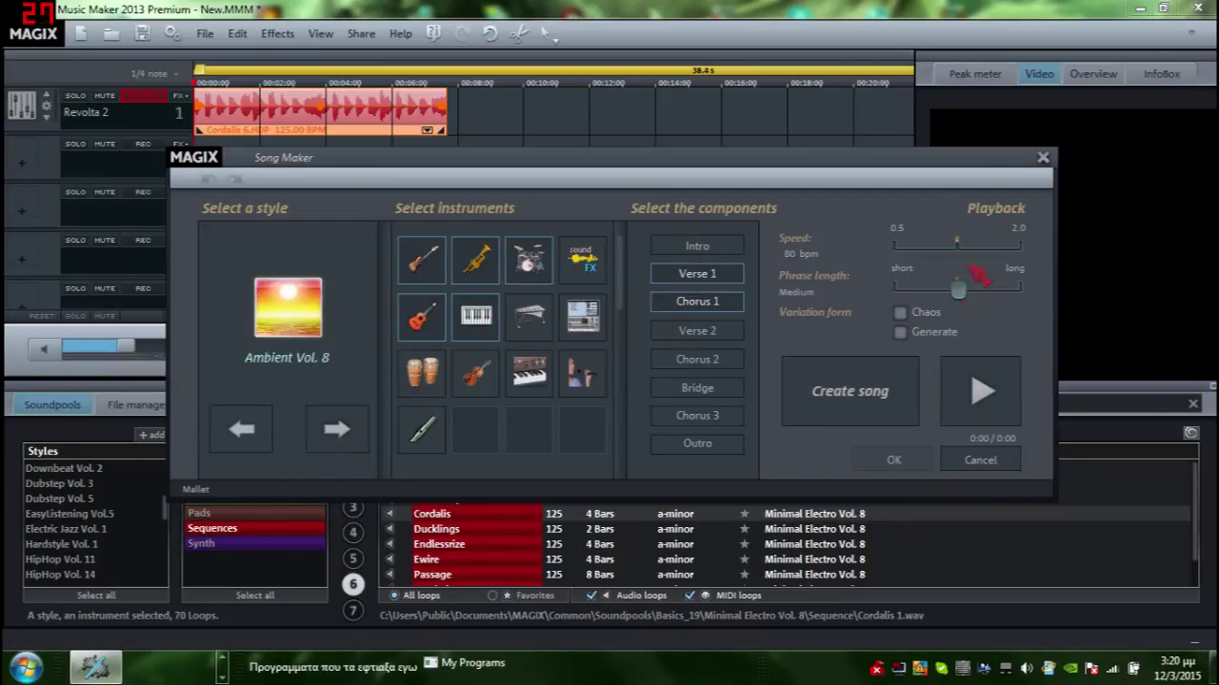
{"action": "left_click", "coordinate": [1044, 158]}
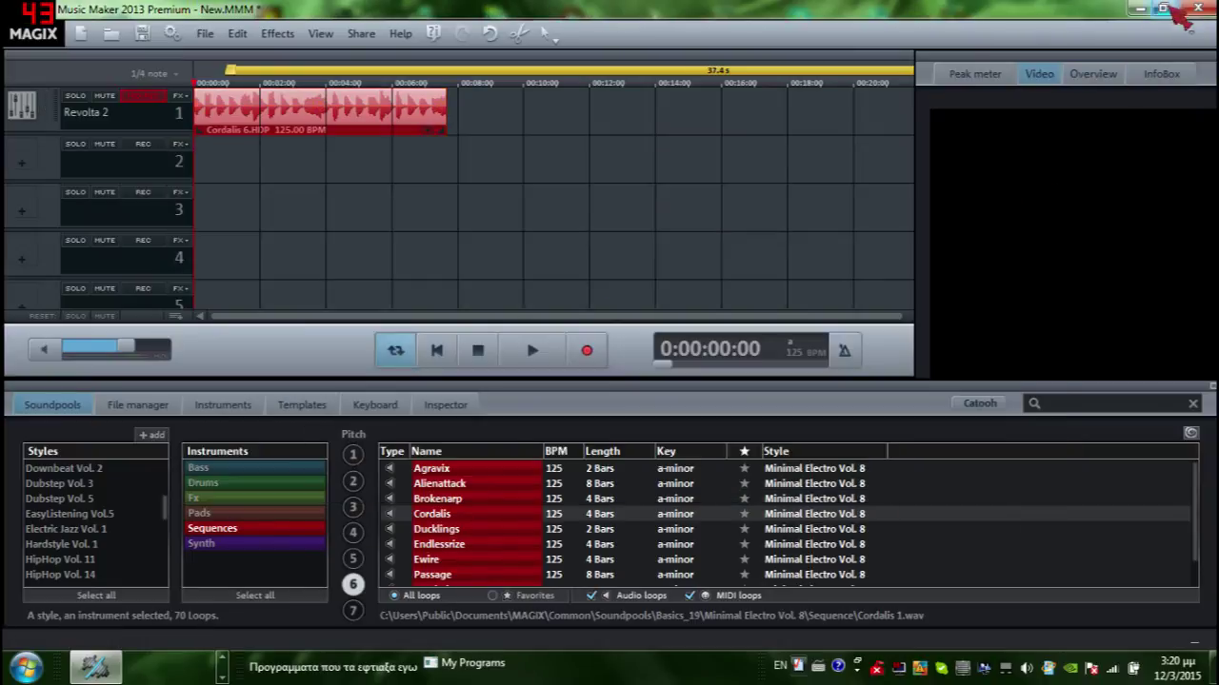
- Undock the video monitor, look through its InfoBox, Overview, Video and Peak meter views, and close it
{"action": "left_click_drag", "start_coordinate": [1166, 74], "coordinate": [957, 99]}
{"action": "left_click", "coordinate": [964, 101]}
{"action": "left_click", "coordinate": [899, 103]}
{"action": "left_click", "coordinate": [843, 101]}
{"action": "left_click", "coordinate": [795, 100]}
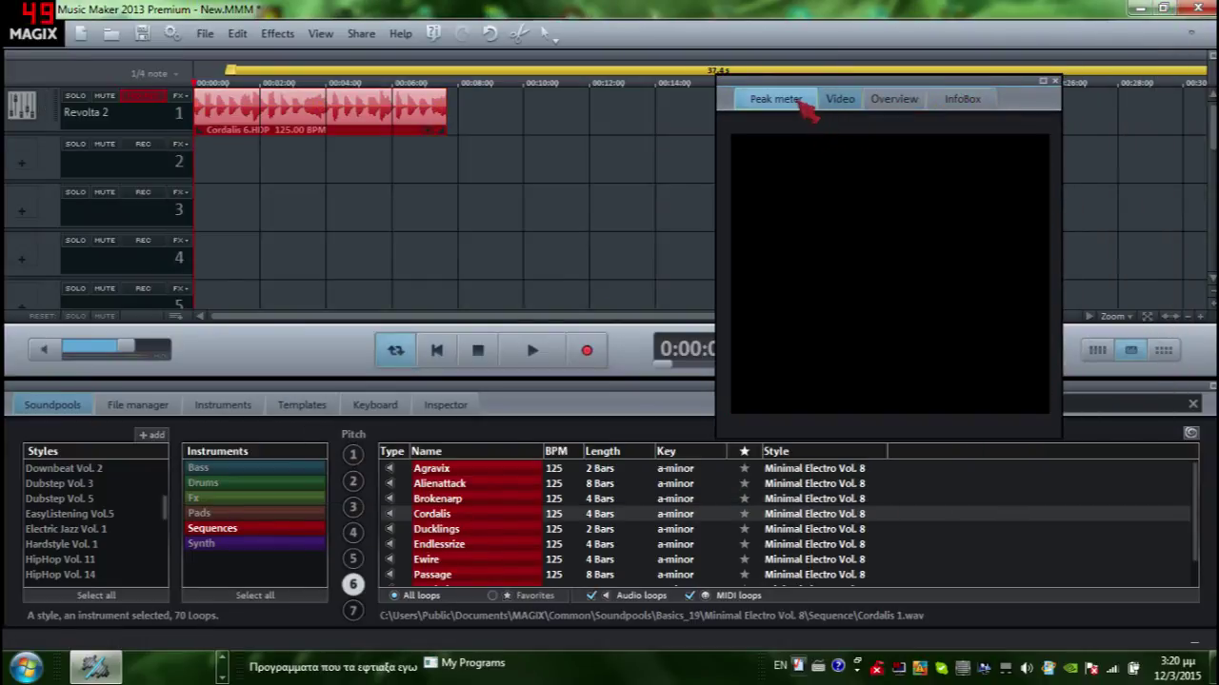
{"action": "left_click", "coordinate": [1055, 82]}
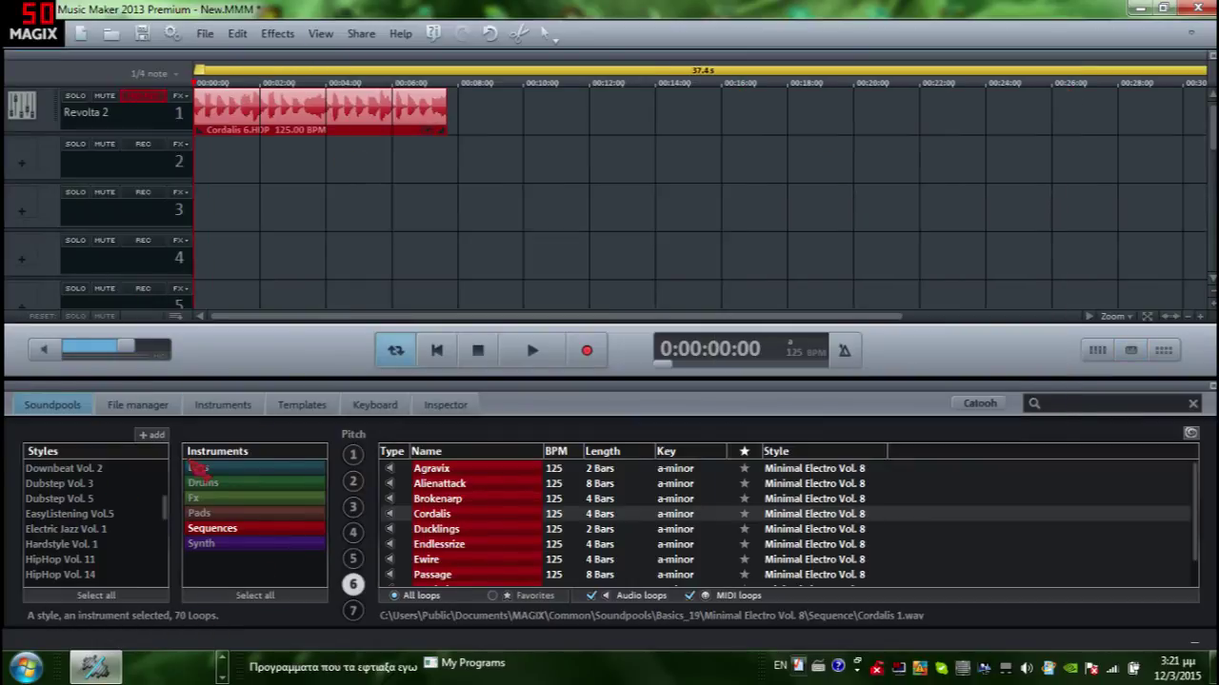
- List the Chillout Vol. 4 loops in the Soundpools and look over the available effects and file commands
{"action": "scroll", "coordinate": [77, 539], "scroll_direction": "up", "scroll_amount": 5}
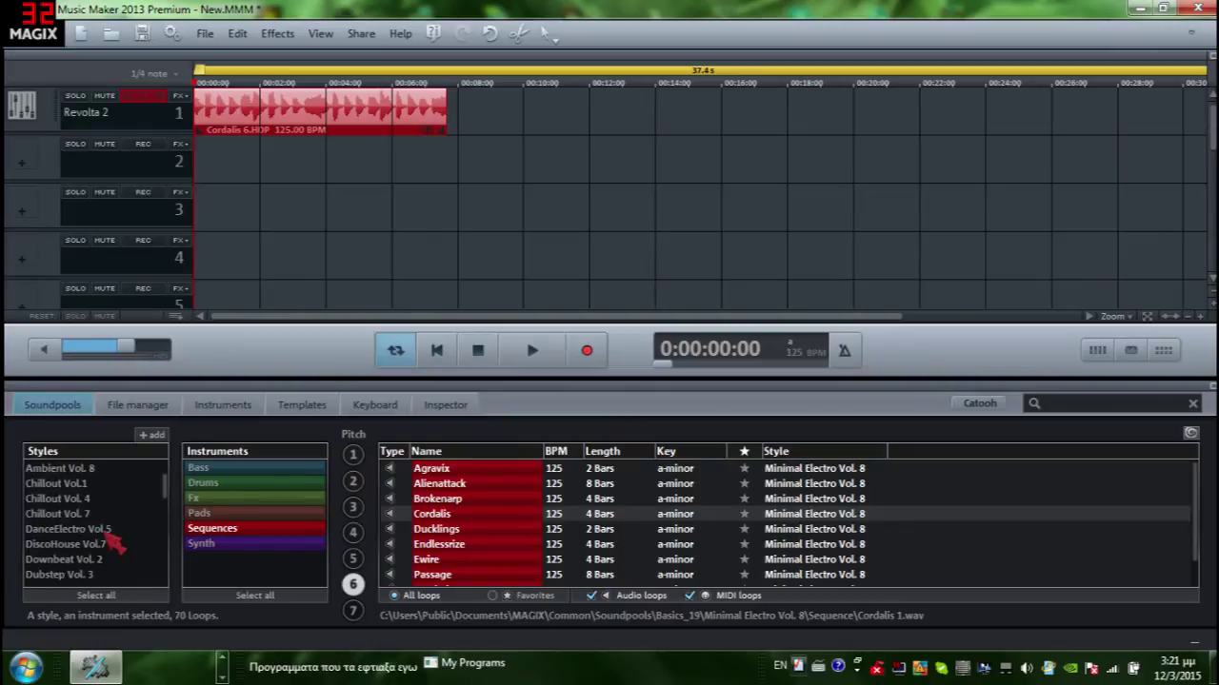
{"action": "left_click", "coordinate": [90, 544]}
{"action": "left_click", "coordinate": [286, 35]}
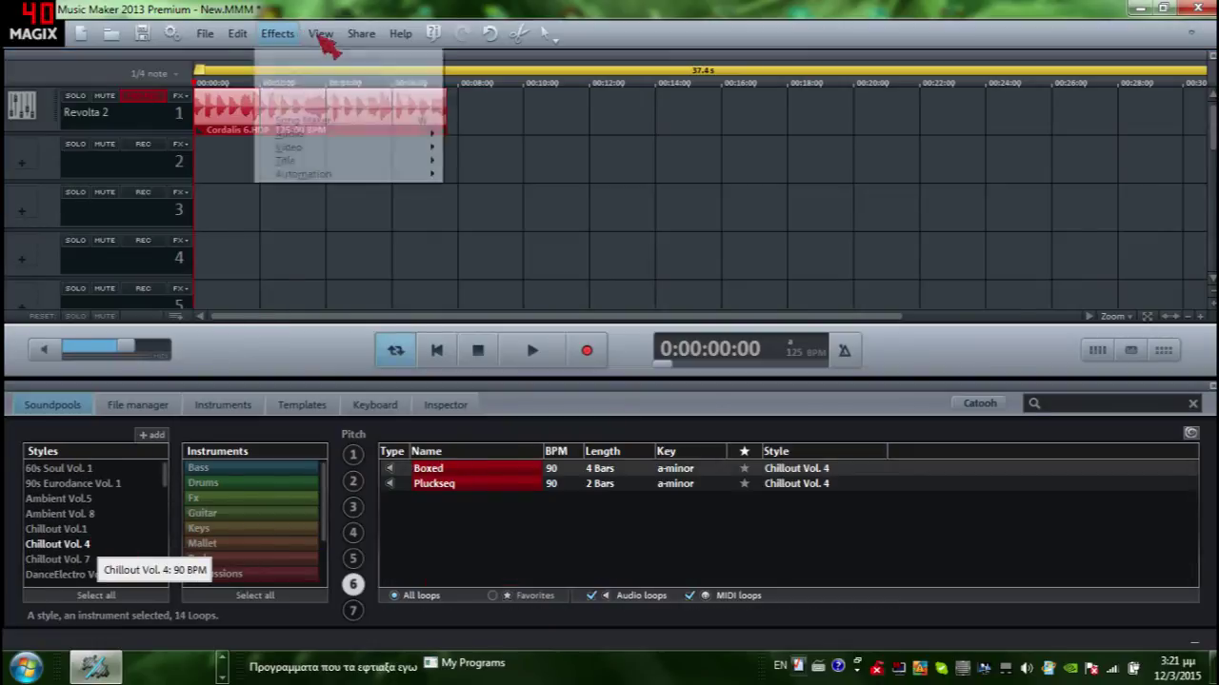
{"action": "left_click", "coordinate": [269, 40]}
{"action": "left_click", "coordinate": [205, 35]}
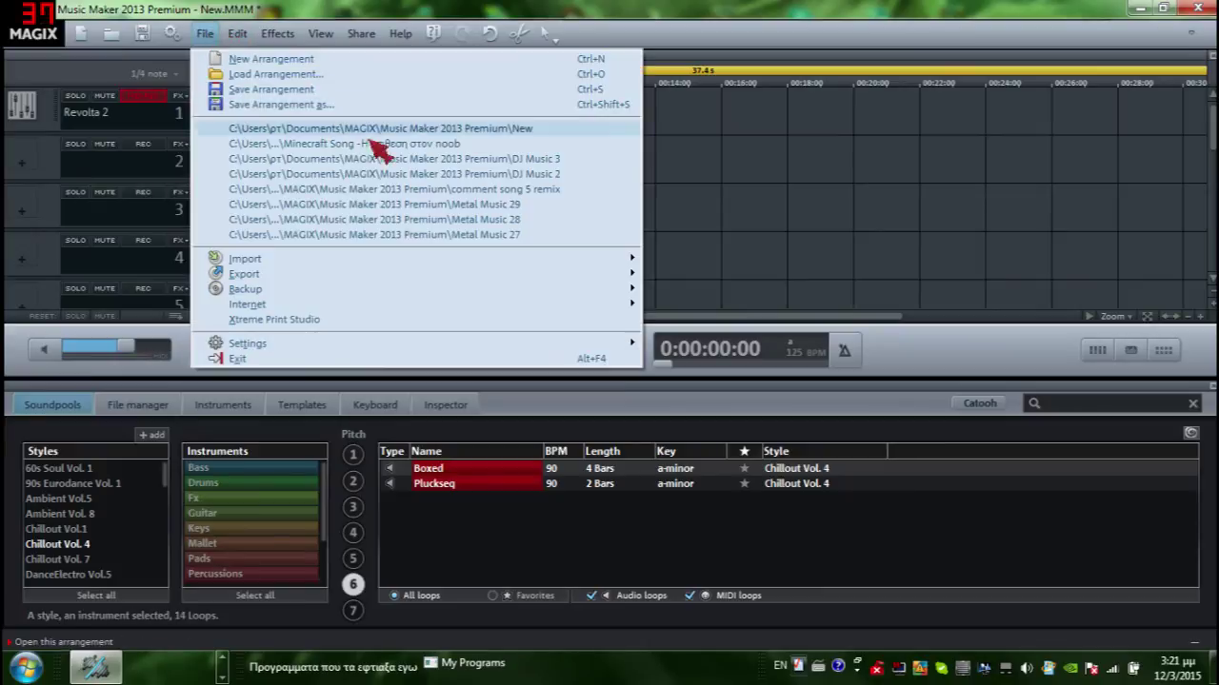
{"action": "left_click", "coordinate": [900, 143]}
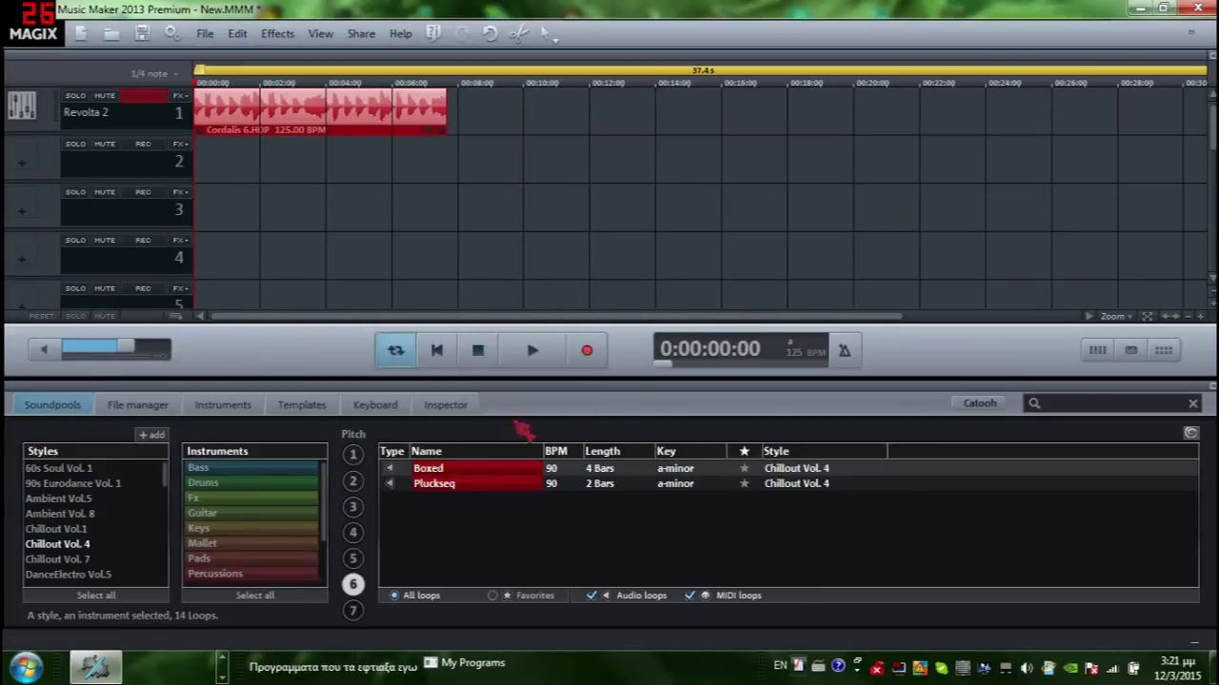
- Look through the media pool's song templates, instruments and on-screen keyboard, finishing with the list of instruments
{"action": "left_click", "coordinate": [291, 406]}
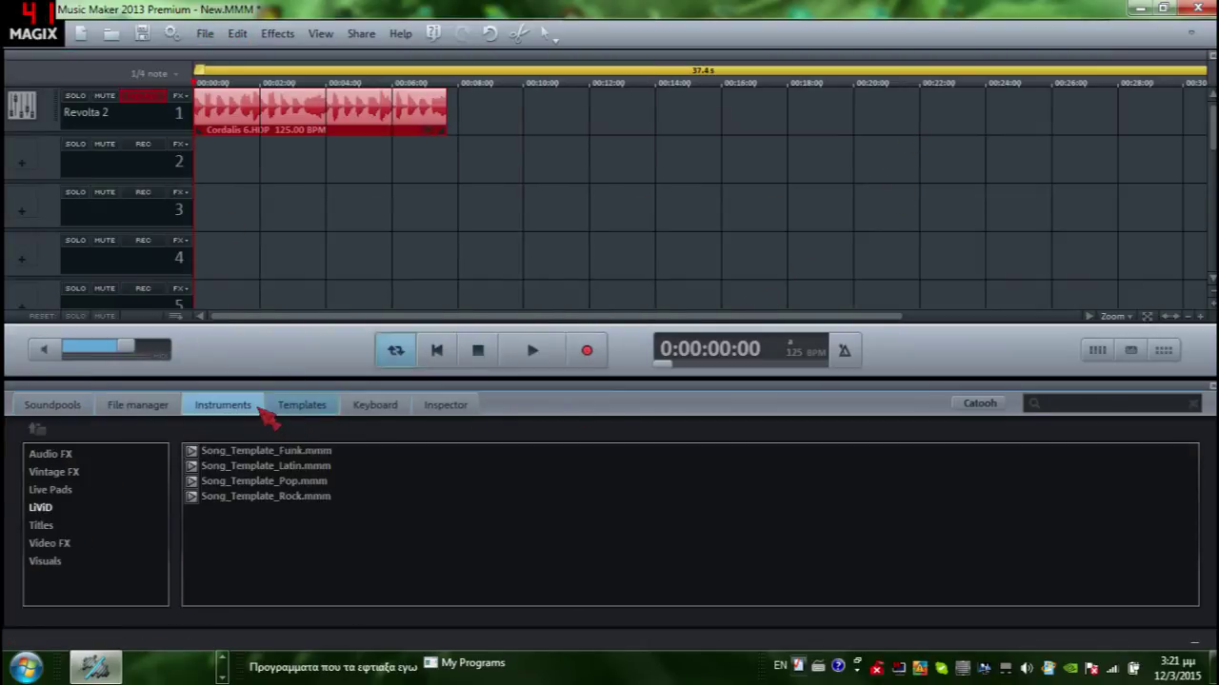
{"action": "left_click", "coordinate": [245, 407]}
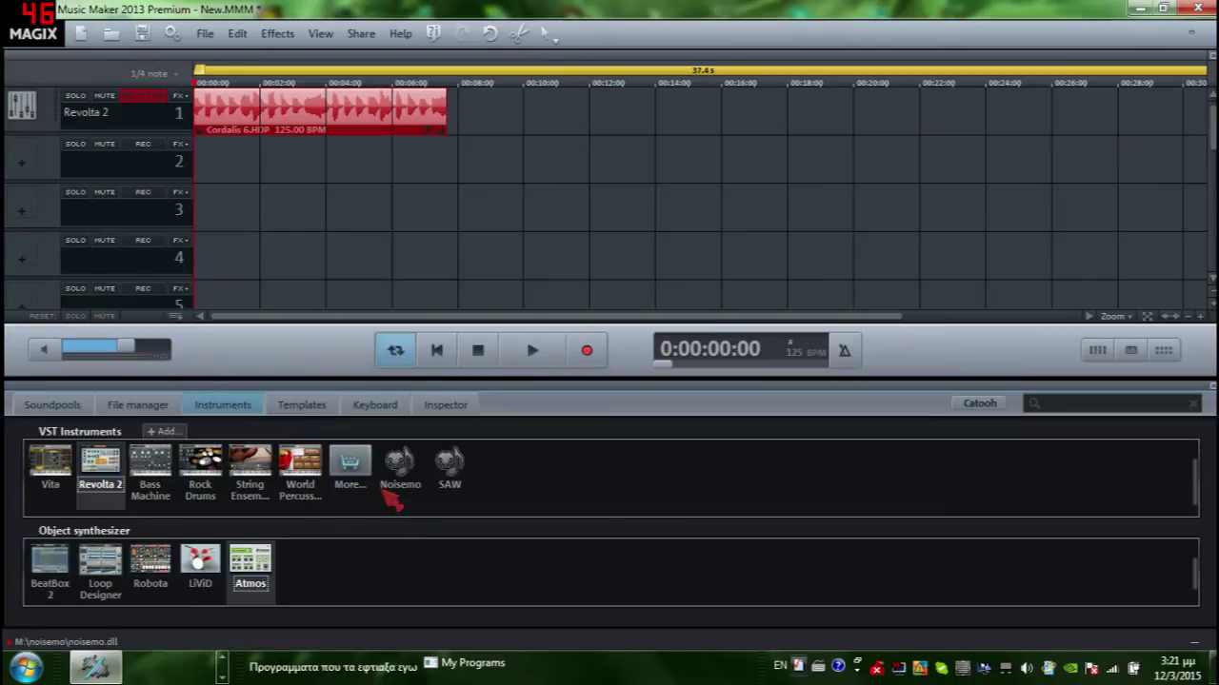
{"action": "left_click", "coordinate": [400, 408]}
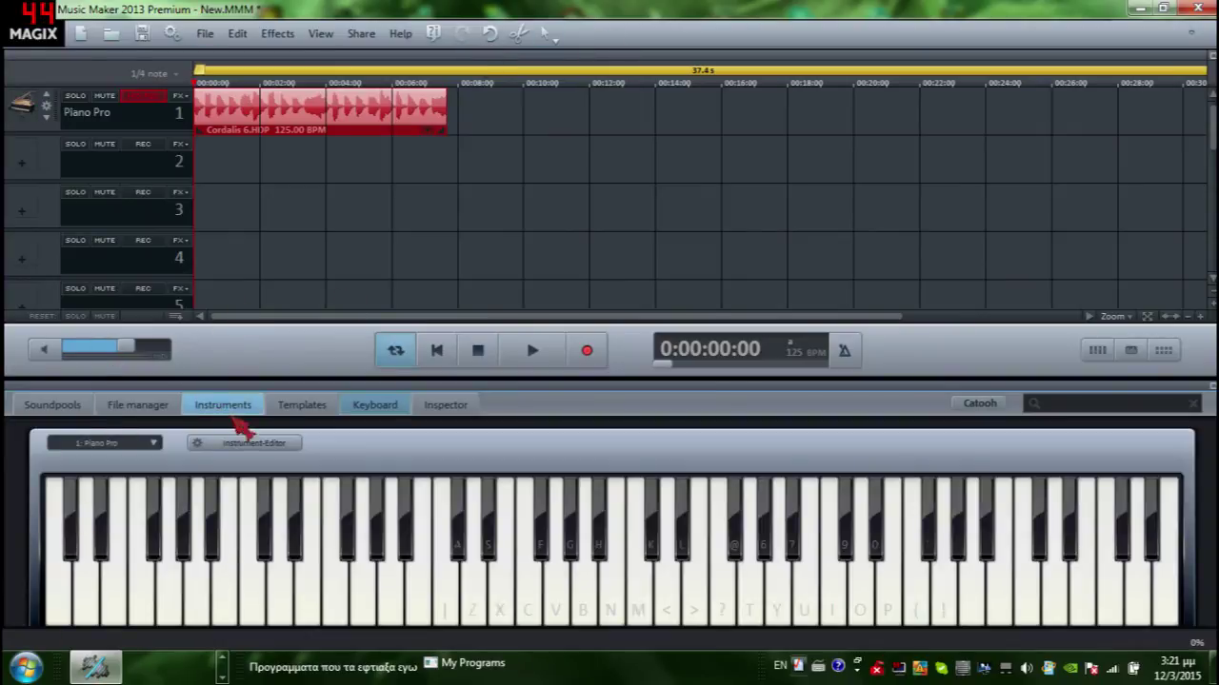
{"action": "left_click", "coordinate": [301, 408]}
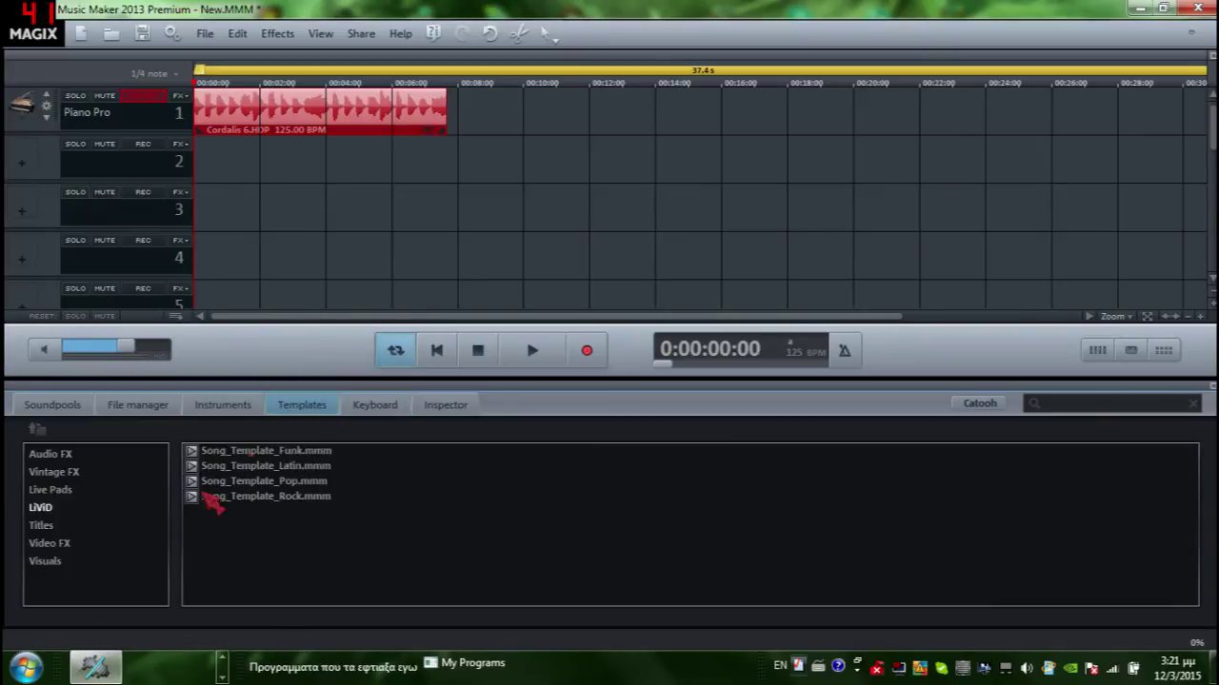
{"action": "left_click", "coordinate": [240, 409]}
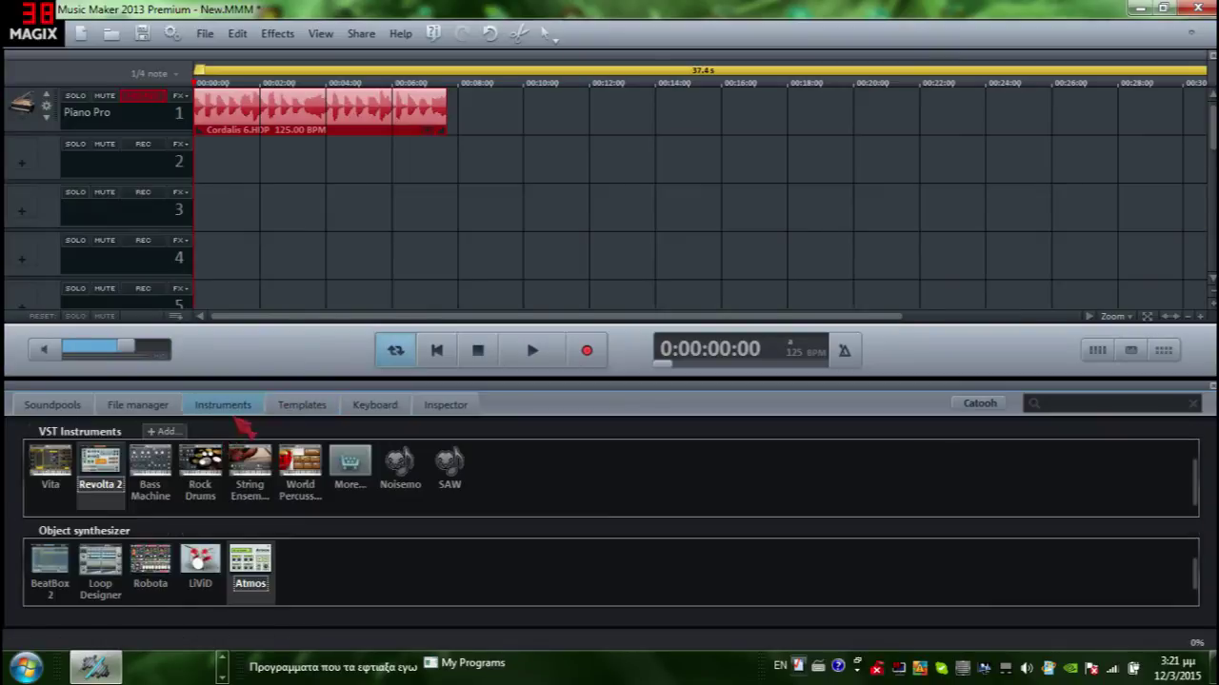
- Add the Vita synthesizer to track 1 after the Cordalis loop and load its Power Chords Combi Chorus preset
{"action": "left_click_drag", "start_coordinate": [52, 471], "coordinate": [500, 102]}
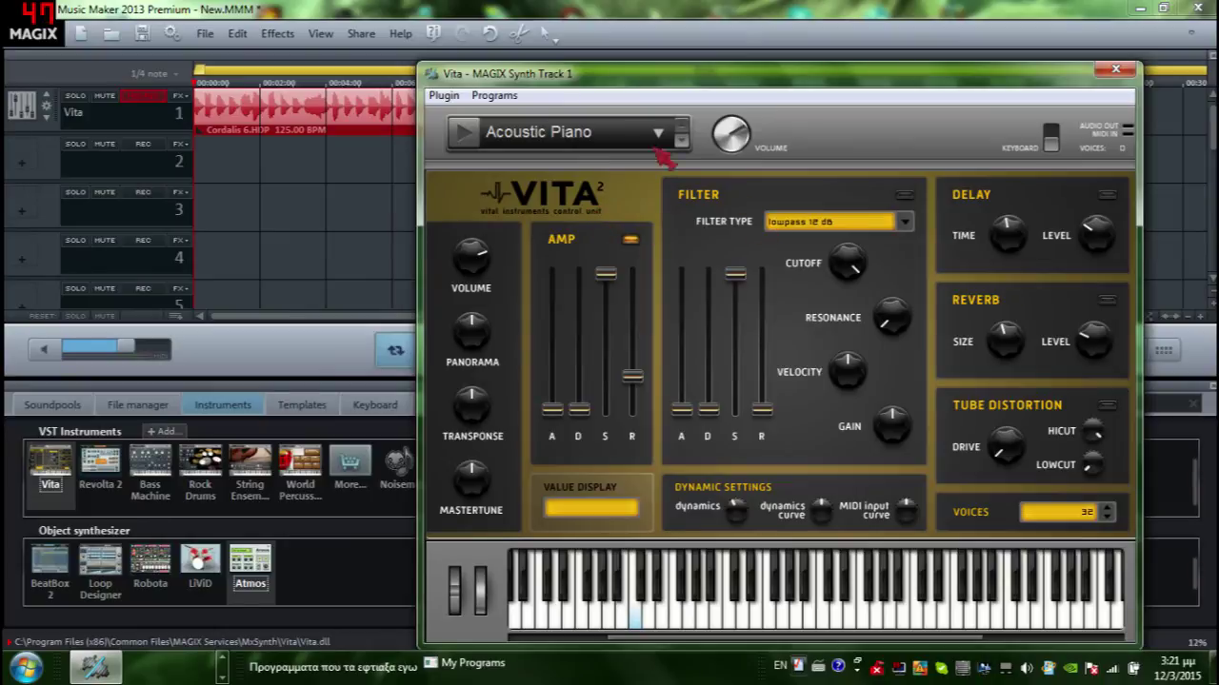
{"action": "left_click", "coordinate": [656, 141]}
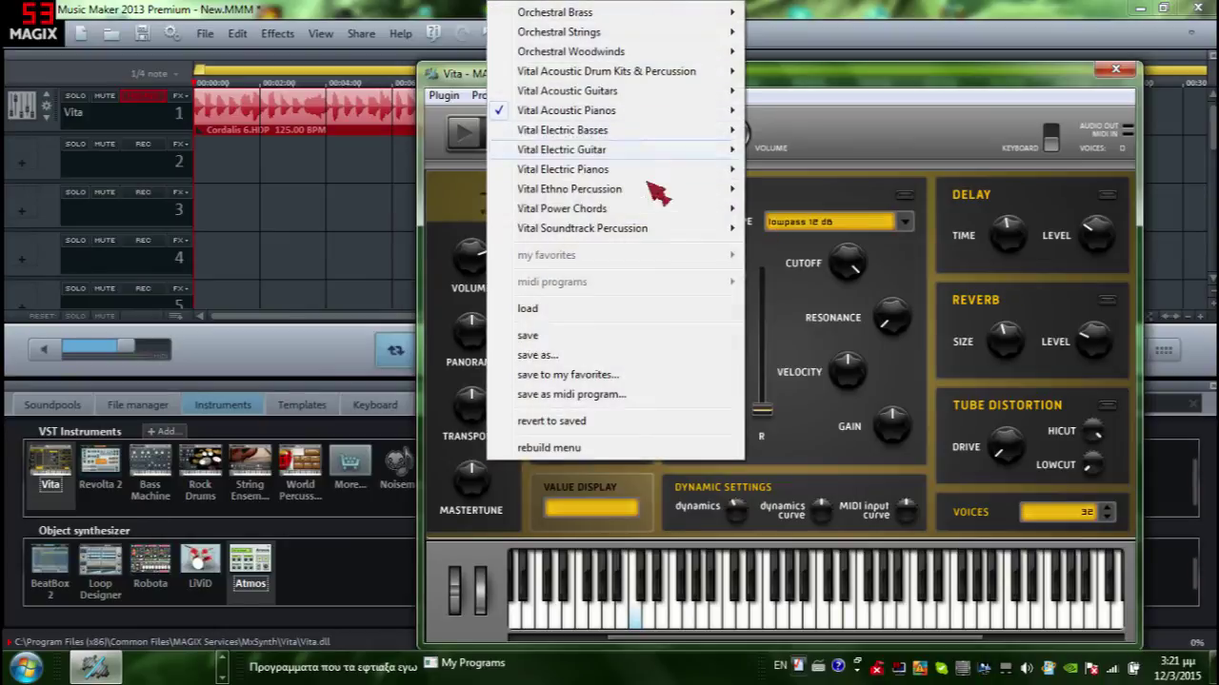
{"action": "mouse_move", "coordinate": [677, 193]}
{"action": "mouse_move", "coordinate": [700, 212]}
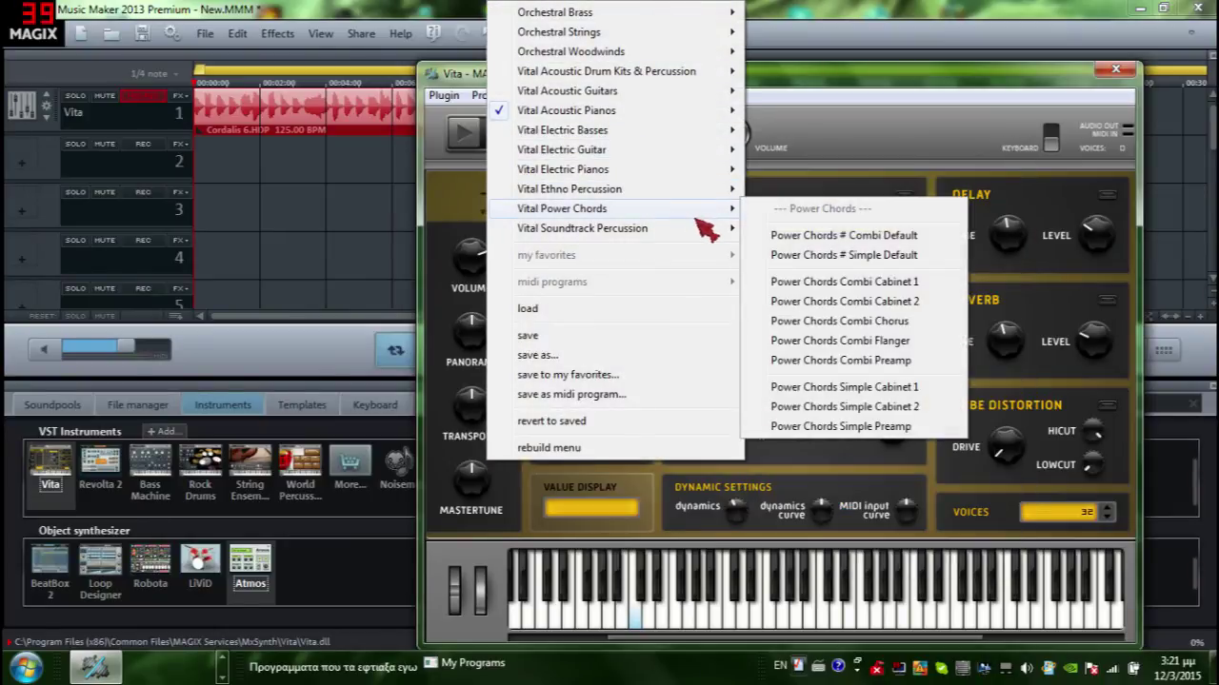
{"action": "left_click", "coordinate": [893, 322]}
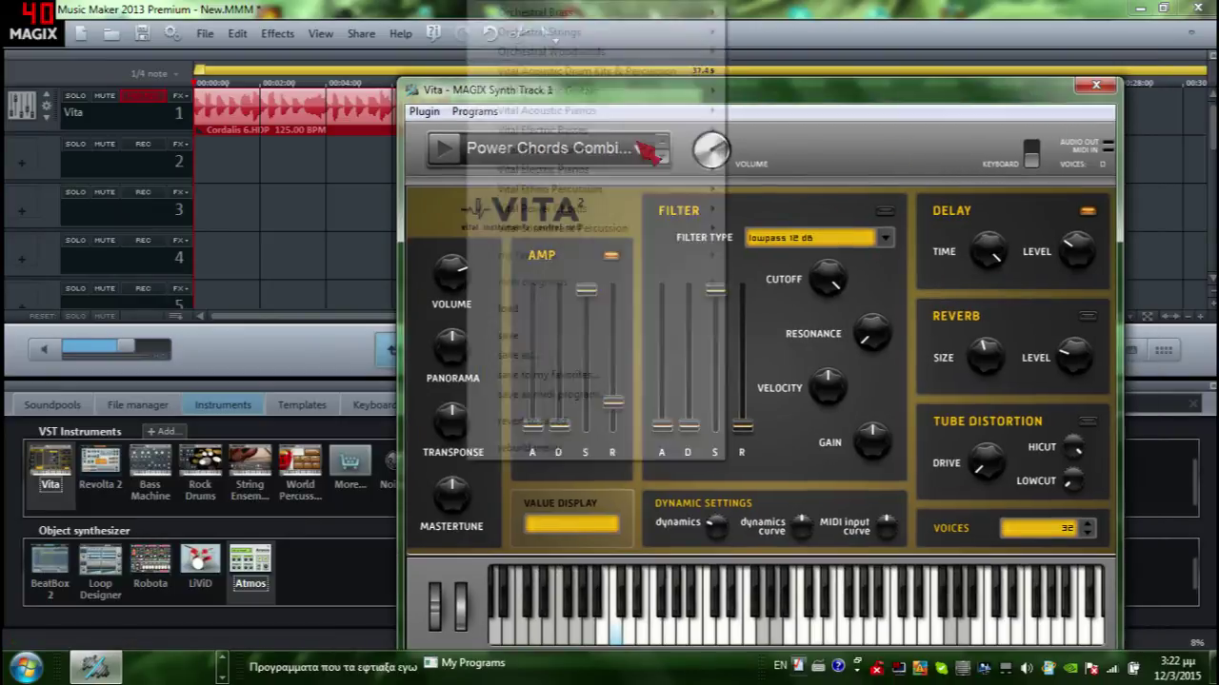
- Look over Vita's sound presets and filter types, and dismiss the lists without choosing anything
{"action": "left_click", "coordinate": [638, 148]}
{"action": "left_click", "coordinate": [828, 100]}
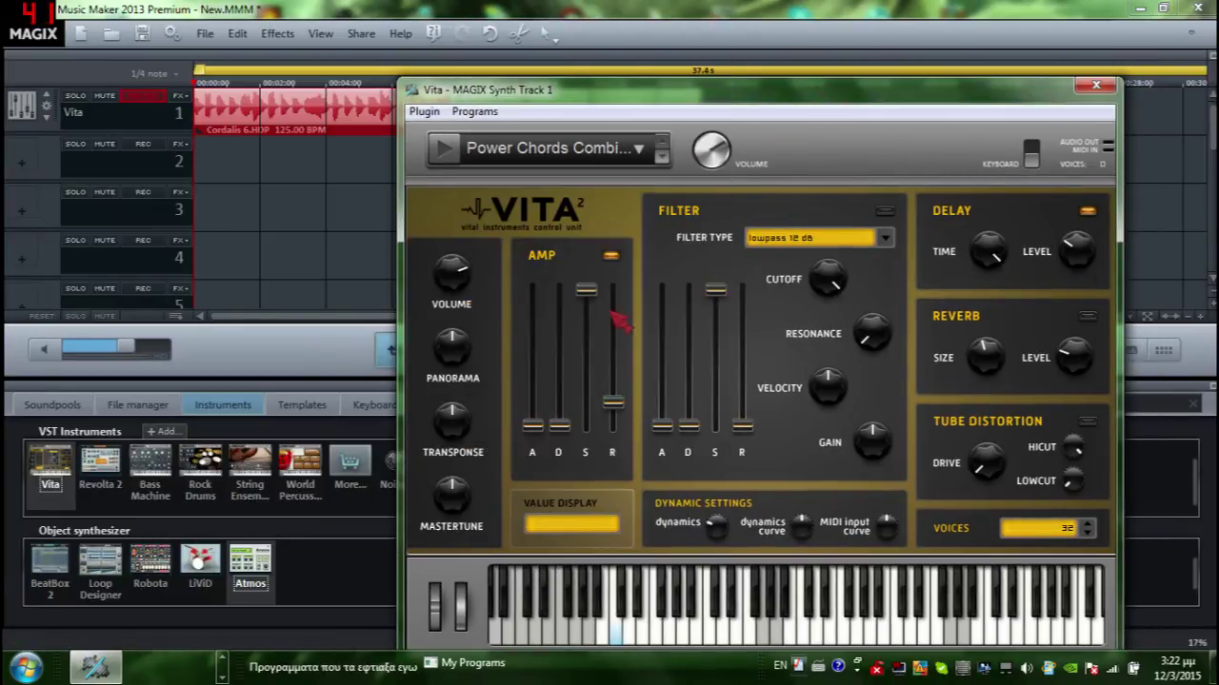
{"action": "left_click", "coordinate": [817, 238]}
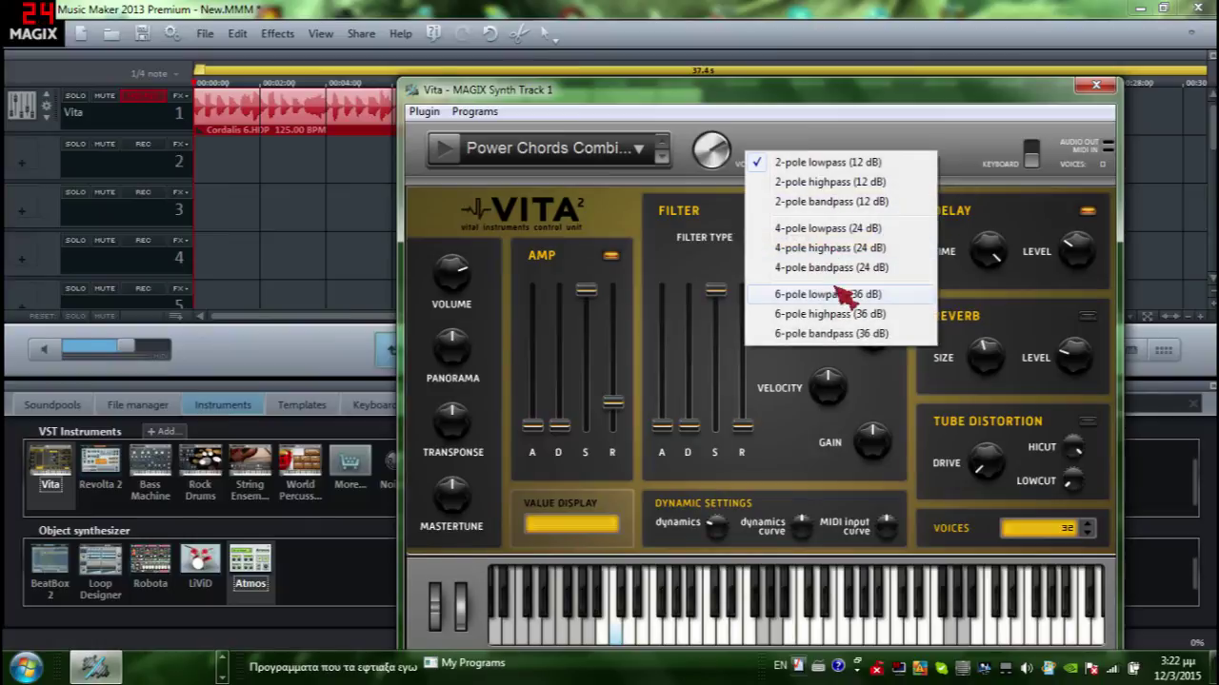
{"action": "left_click", "coordinate": [840, 497]}
- Try out single notes and a run of notes across Vita's keyboard, and close the synthesizer
{"action": "left_click", "coordinate": [843, 628]}
{"action": "left_click", "coordinate": [816, 633]}
{"action": "left_click", "coordinate": [804, 636]}
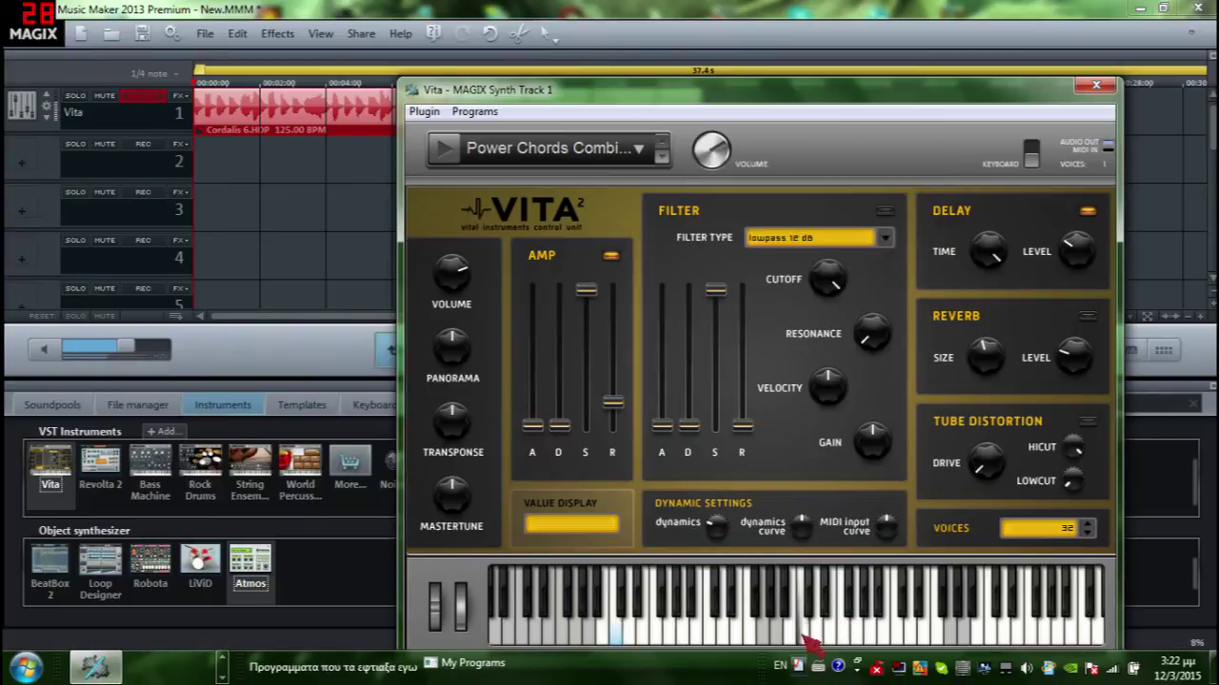
{"action": "left_click", "coordinate": [835, 630]}
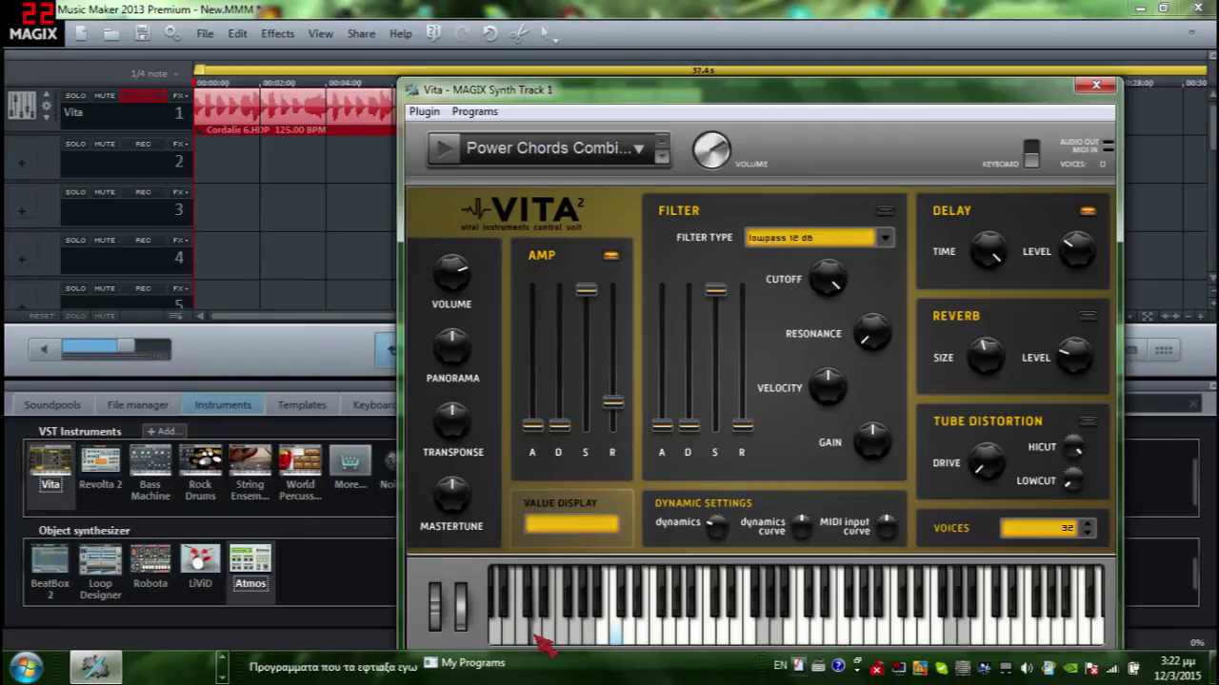
{"action": "left_click", "coordinate": [536, 636]}
{"action": "left_click", "coordinate": [609, 633]}
{"action": "left_click", "coordinate": [709, 633]}
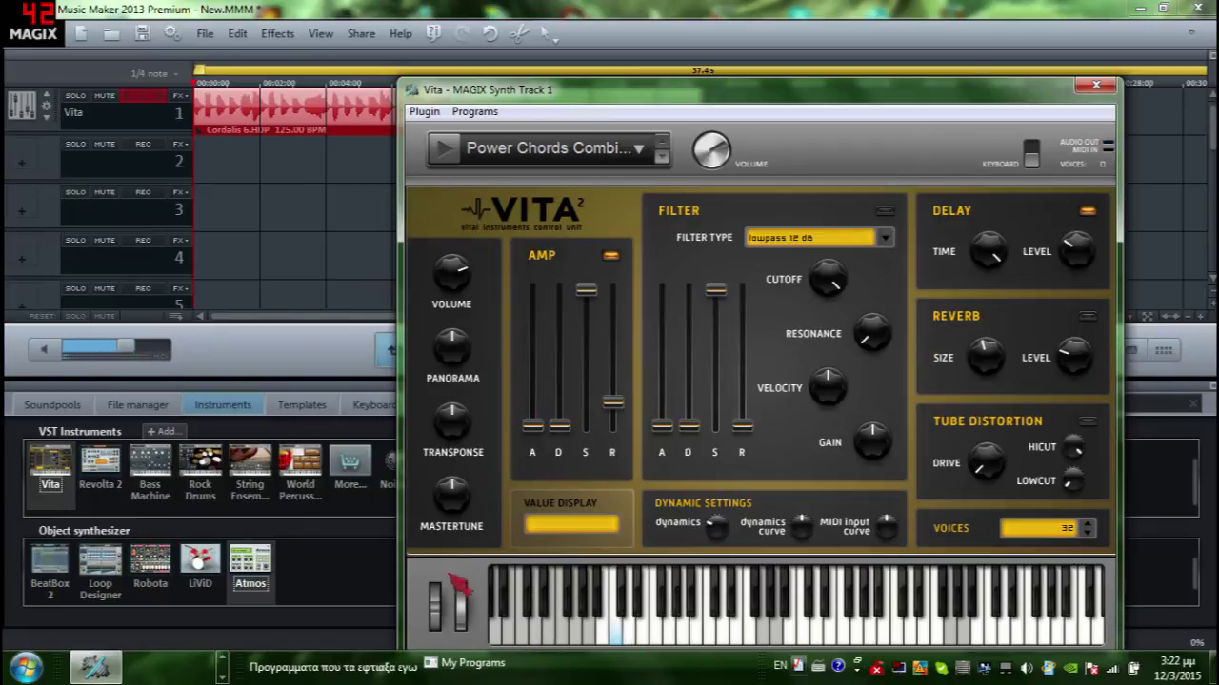
{"action": "left_click_drag", "start_coordinate": [513, 638], "coordinate": [934, 644]}
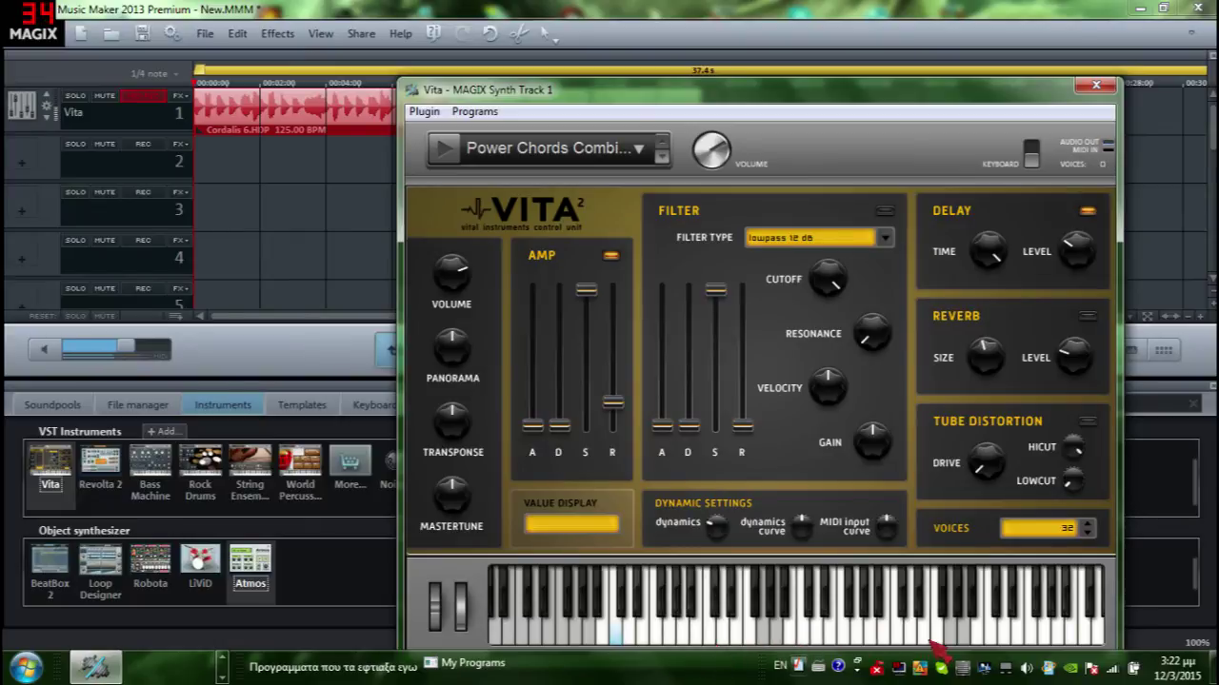
{"action": "left_click_drag", "start_coordinate": [939, 641], "coordinate": [959, 651]}
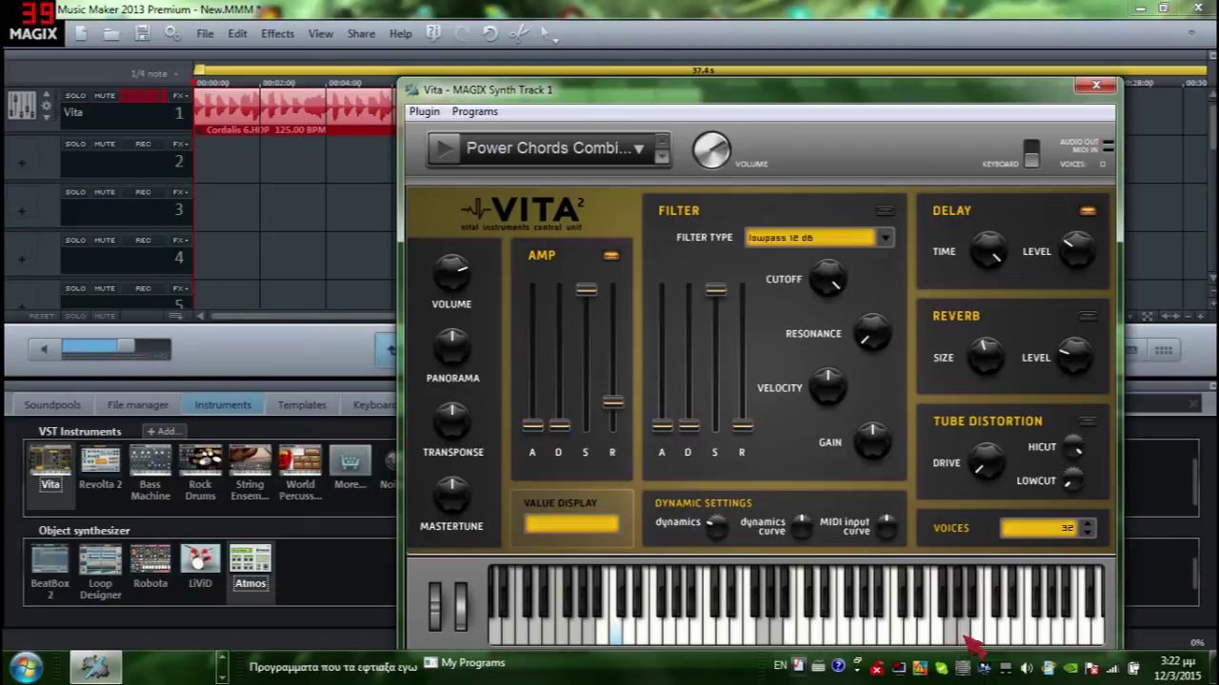
{"action": "left_click", "coordinate": [1096, 85]}
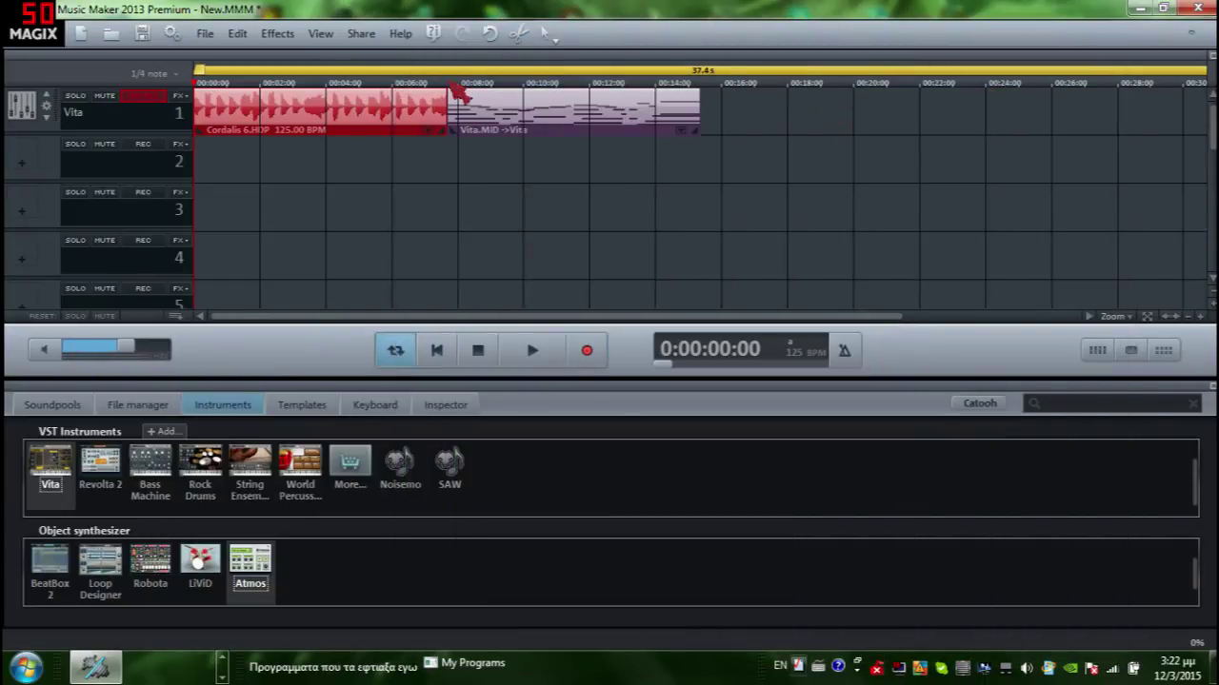
- Play track 1 from the start of the Vita clip, and pause the playback
{"action": "left_click", "coordinate": [444, 86]}
{"action": "left_click", "coordinate": [533, 352]}
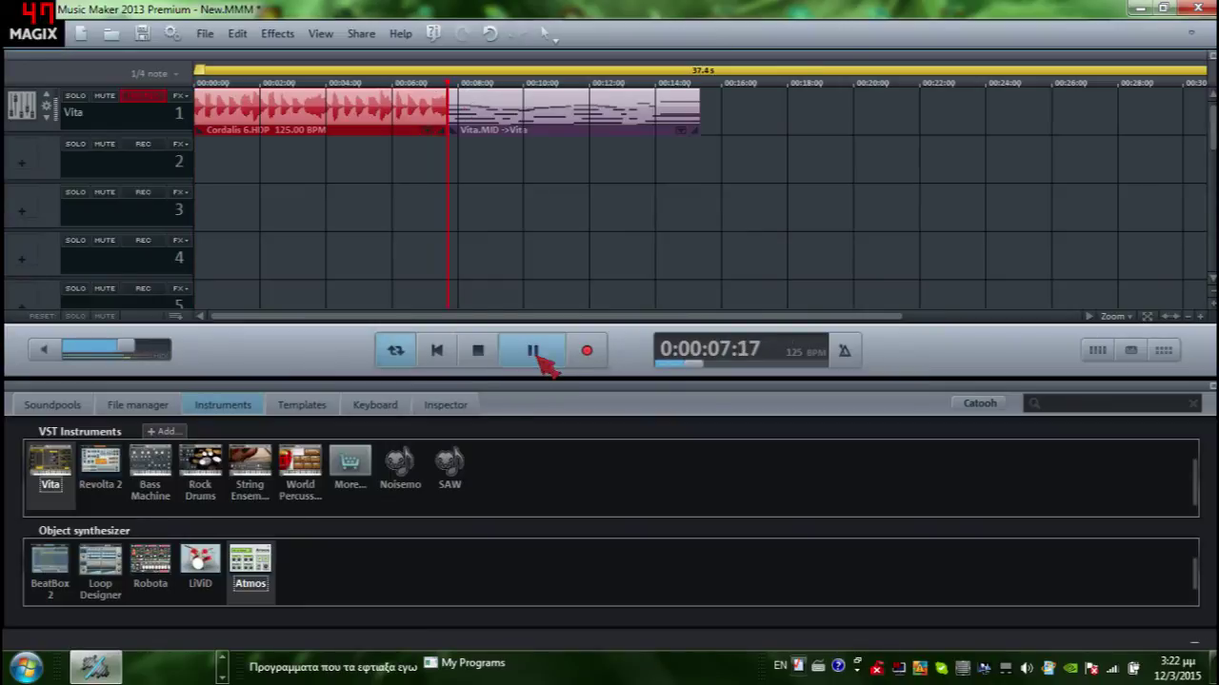
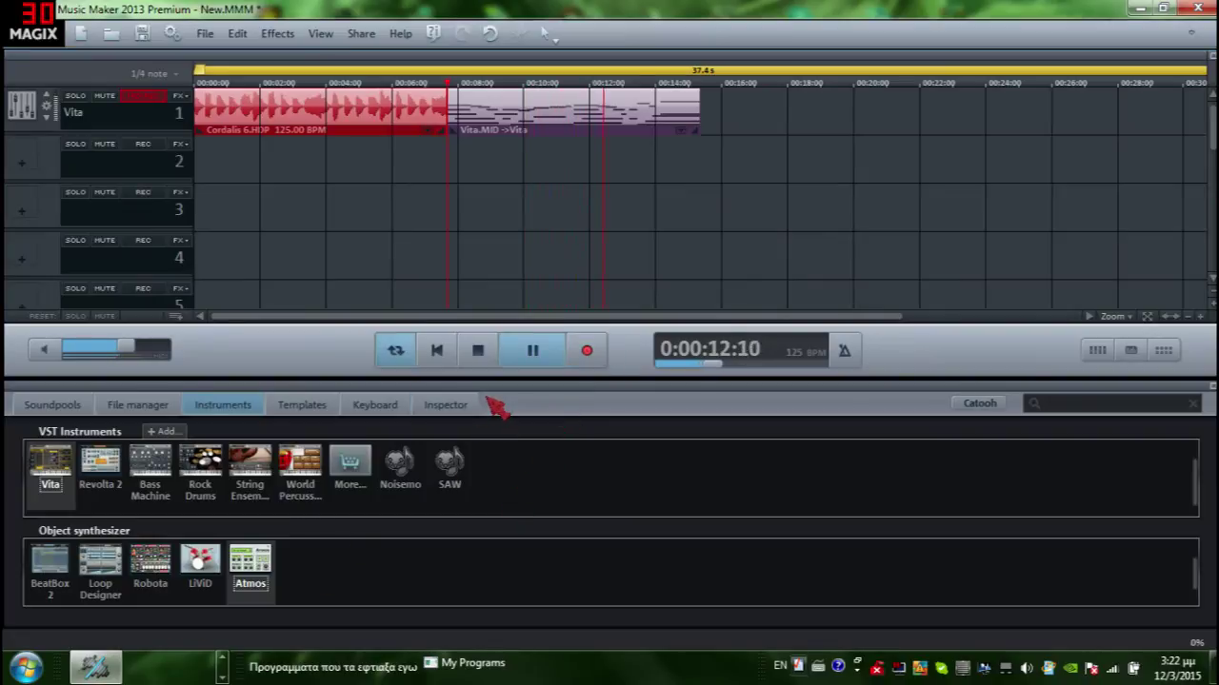
{"action": "left_click", "coordinate": [548, 354]}
- Open the Vita clip in the MIDI Editor and draw extra notes between about 8.5 and 11 seconds
{"action": "right_click", "coordinate": [589, 121]}
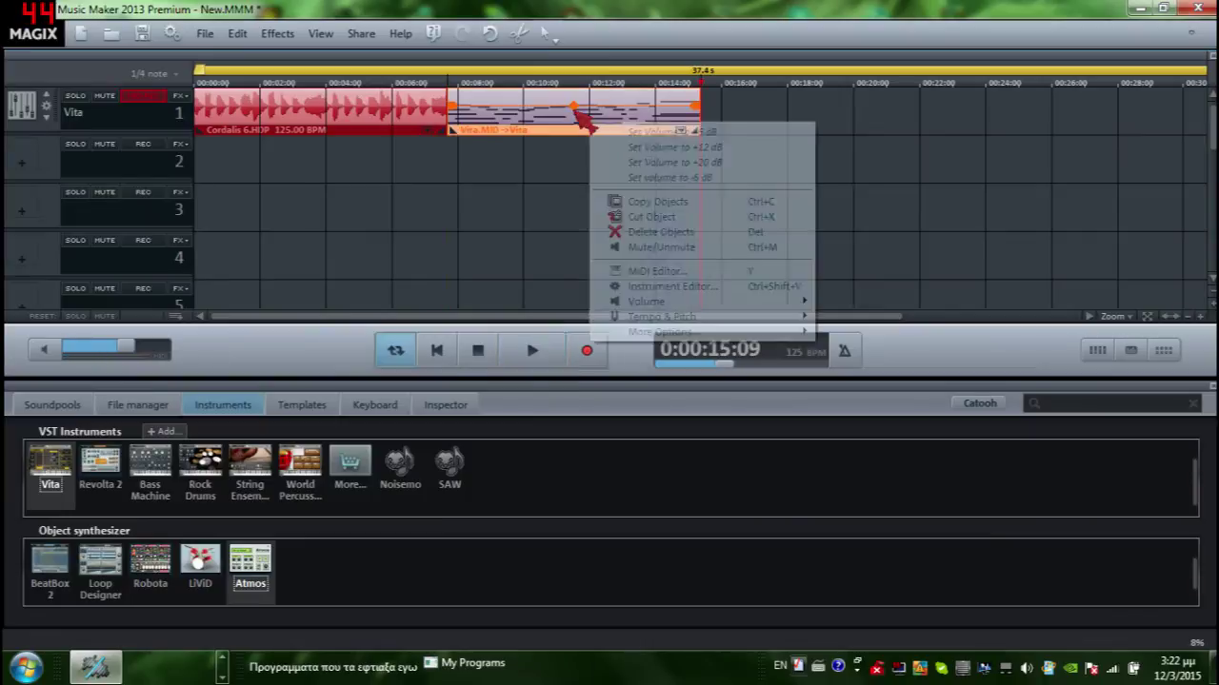
{"action": "left_click", "coordinate": [653, 273]}
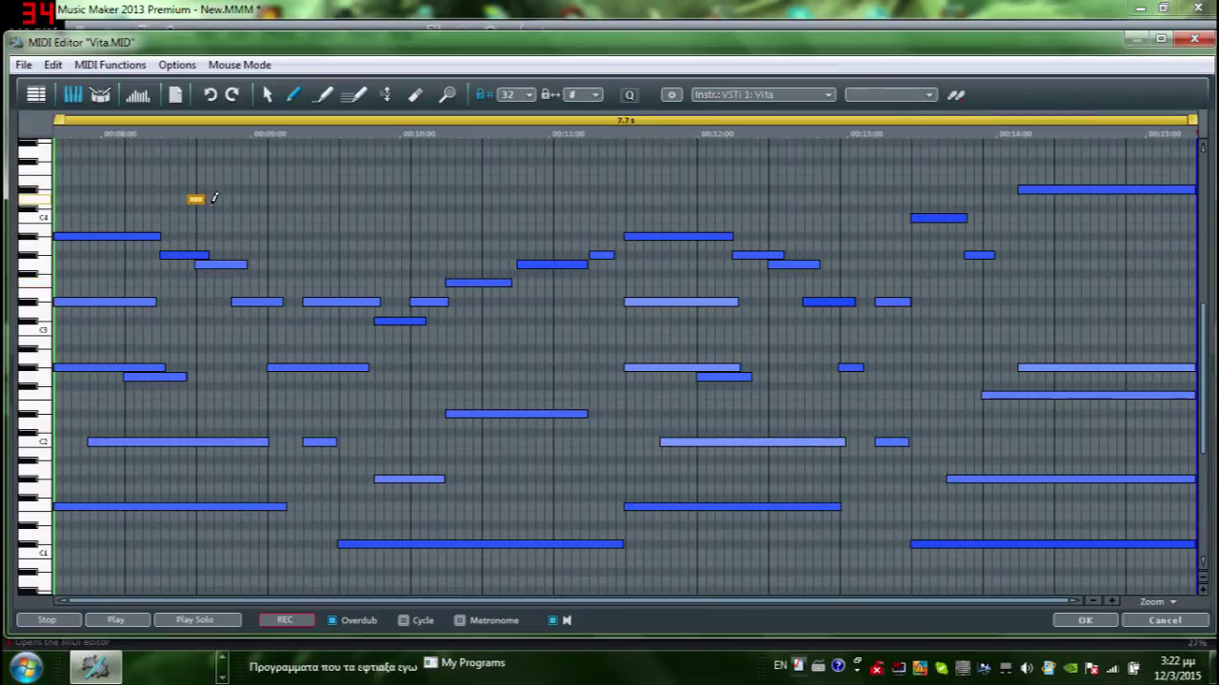
{"action": "left_click_drag", "start_coordinate": [239, 199], "coordinate": [288, 201]}
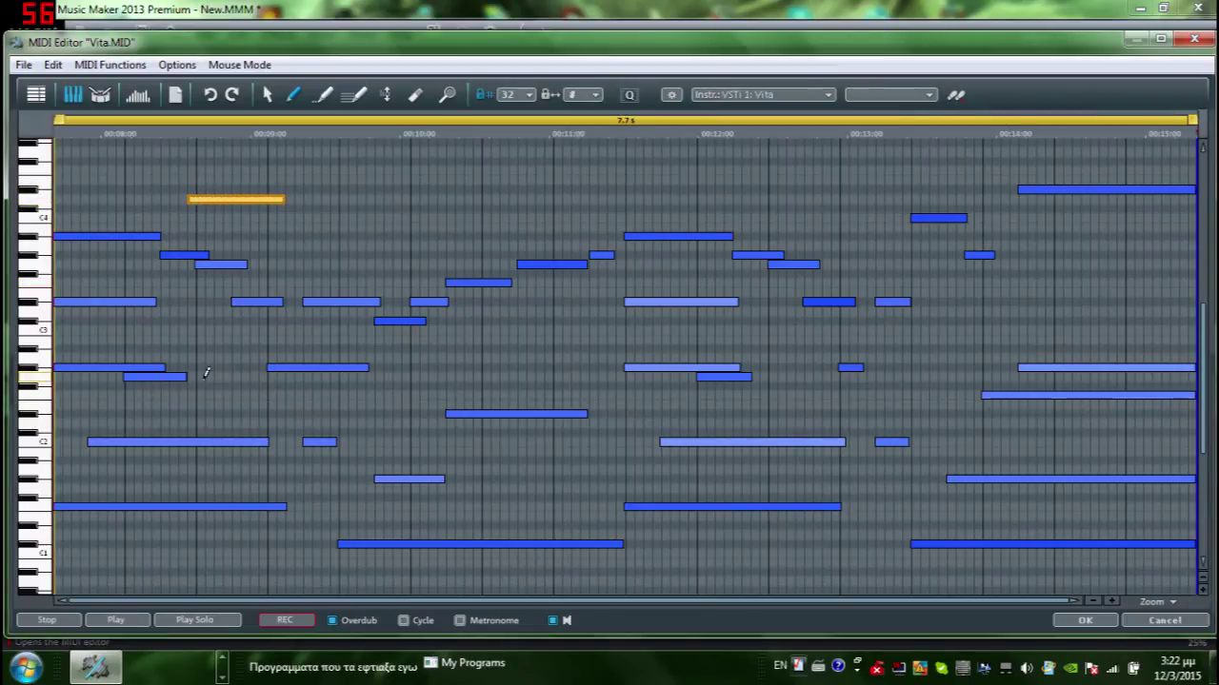
{"action": "left_click_drag", "start_coordinate": [204, 377], "coordinate": [257, 377]}
{"action": "left_click_drag", "start_coordinate": [271, 433], "coordinate": [337, 433]}
{"action": "mouse_move", "coordinate": [430, 377]}
{"action": "left_mouse_down"}
{"action": "mouse_move", "coordinate": [499, 377]}
{"action": "mouse_move", "coordinate": [505, 348]}
{"action": "mouse_move", "coordinate": [588, 348]}
{"action": "left_mouse_up"}
{"action": "left_click_drag", "start_coordinate": [458, 246], "coordinate": [533, 245]}
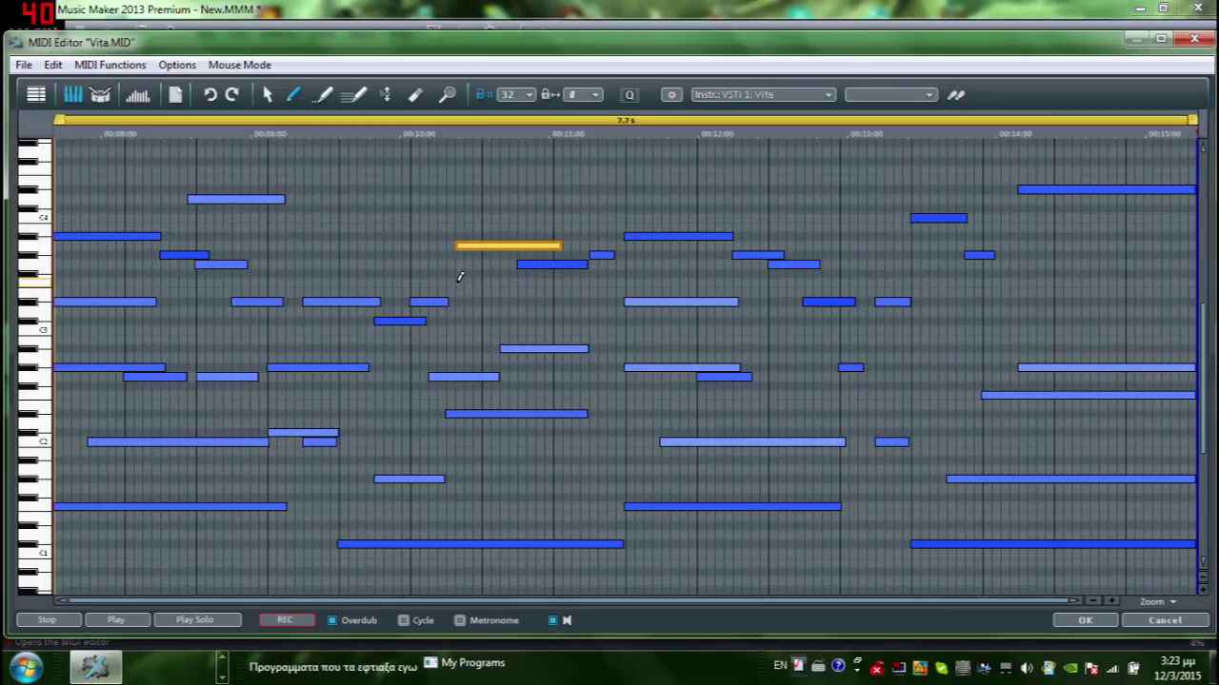
- Draw further high and low notes in the Vita clip between about 9 and 14 seconds, and close the MIDI Editor
{"action": "left_click_drag", "start_coordinate": [297, 254], "coordinate": [419, 254]}
{"action": "left_click_drag", "start_coordinate": [321, 199], "coordinate": [473, 199]}
{"action": "left_click_drag", "start_coordinate": [525, 179], "coordinate": [651, 179]}
{"action": "left_click", "coordinate": [736, 178]}
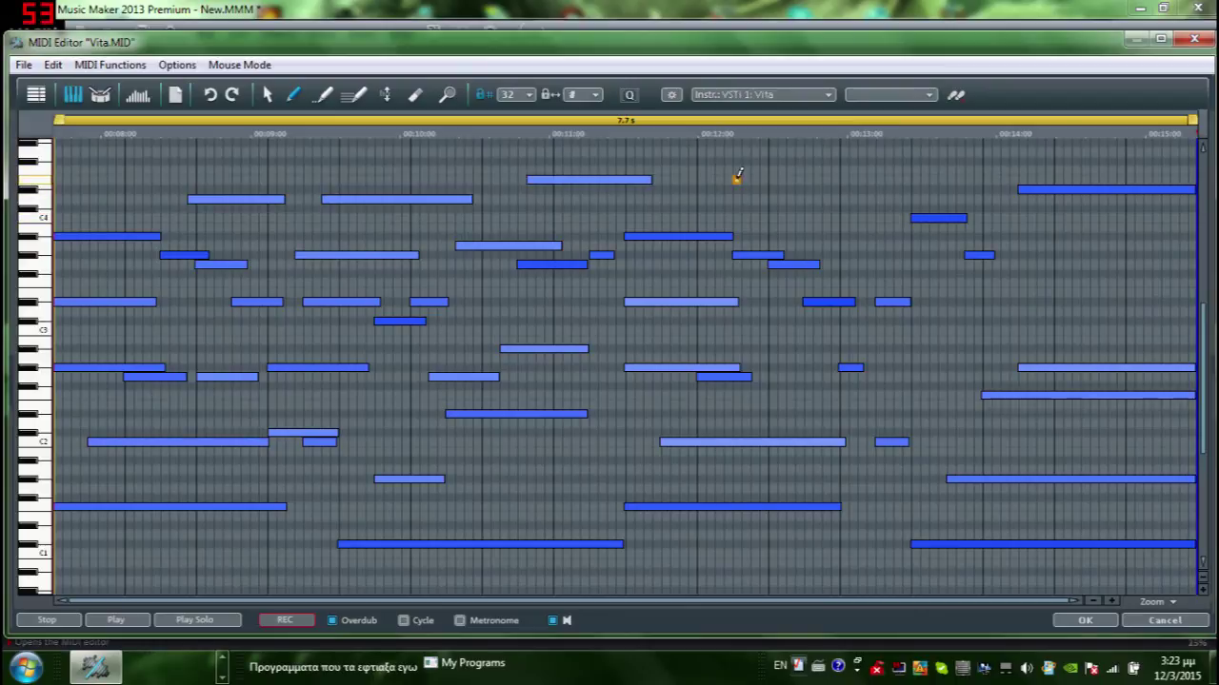
{"action": "left_click_drag", "start_coordinate": [825, 209], "coordinate": [972, 208]}
{"action": "left_click_drag", "start_coordinate": [975, 312], "coordinate": [1053, 312]}
{"action": "left_click", "coordinate": [905, 396]}
{"action": "left_click_drag", "start_coordinate": [787, 414], "coordinate": [856, 414]}
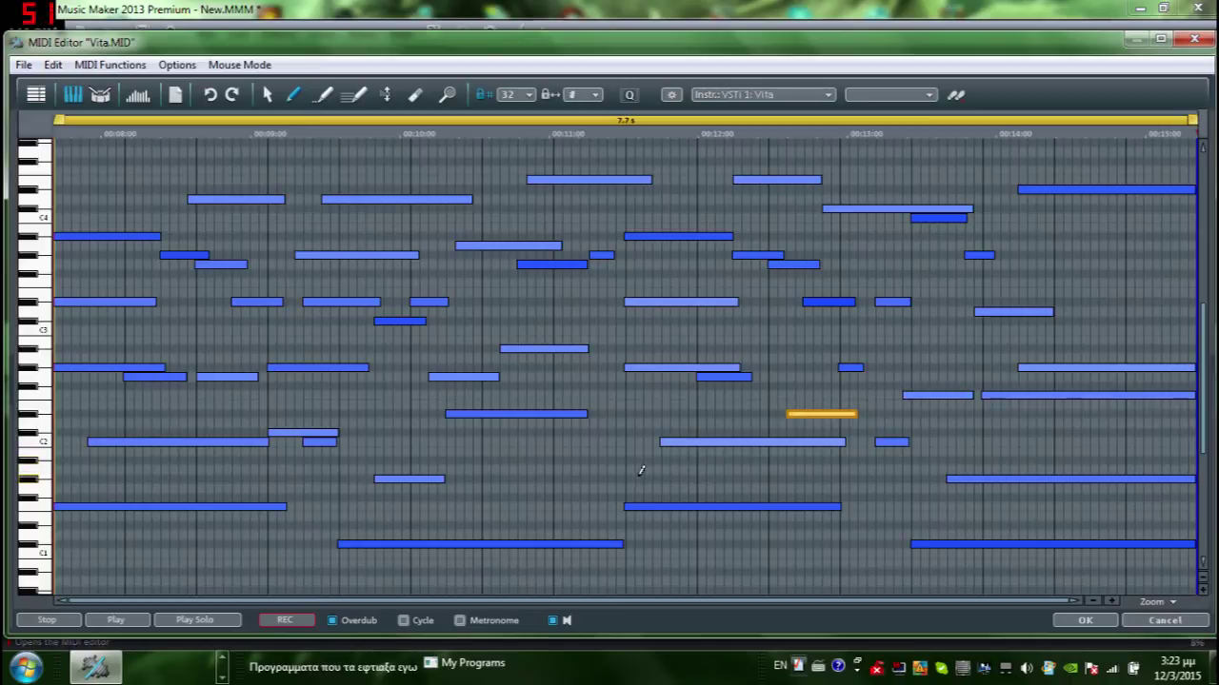
{"action": "left_click", "coordinate": [638, 479]}
{"action": "left_click", "coordinate": [1194, 38]}
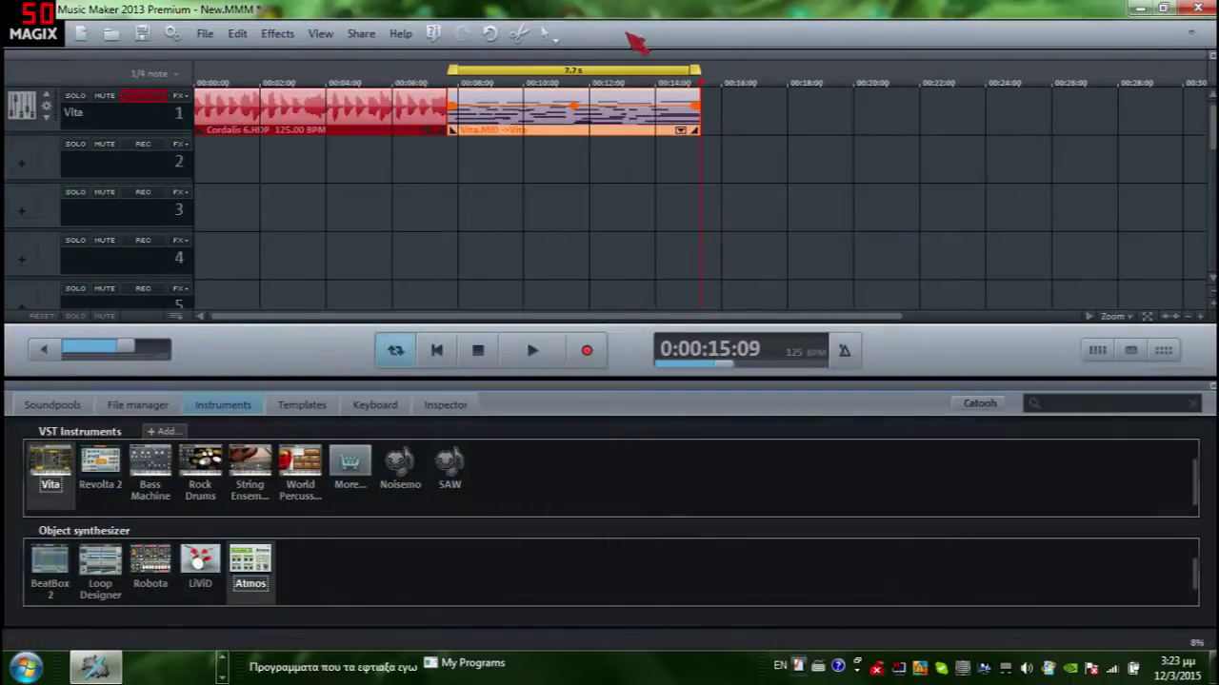
- Extend the playback range from the song's start to 15.8 s and play the arrangement from the start of the Vita clip
{"action": "left_click_drag", "start_coordinate": [455, 70], "coordinate": [184, 143]}
{"action": "left_click", "coordinate": [457, 95]}
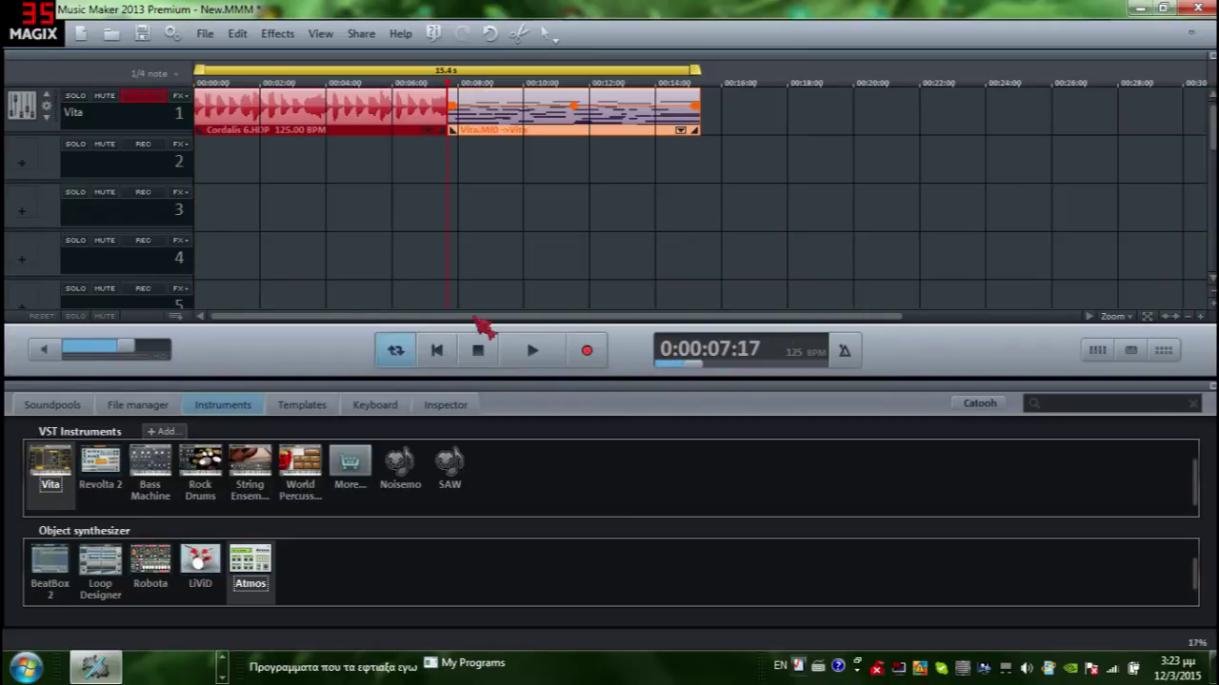
{"action": "left_click", "coordinate": [532, 350]}
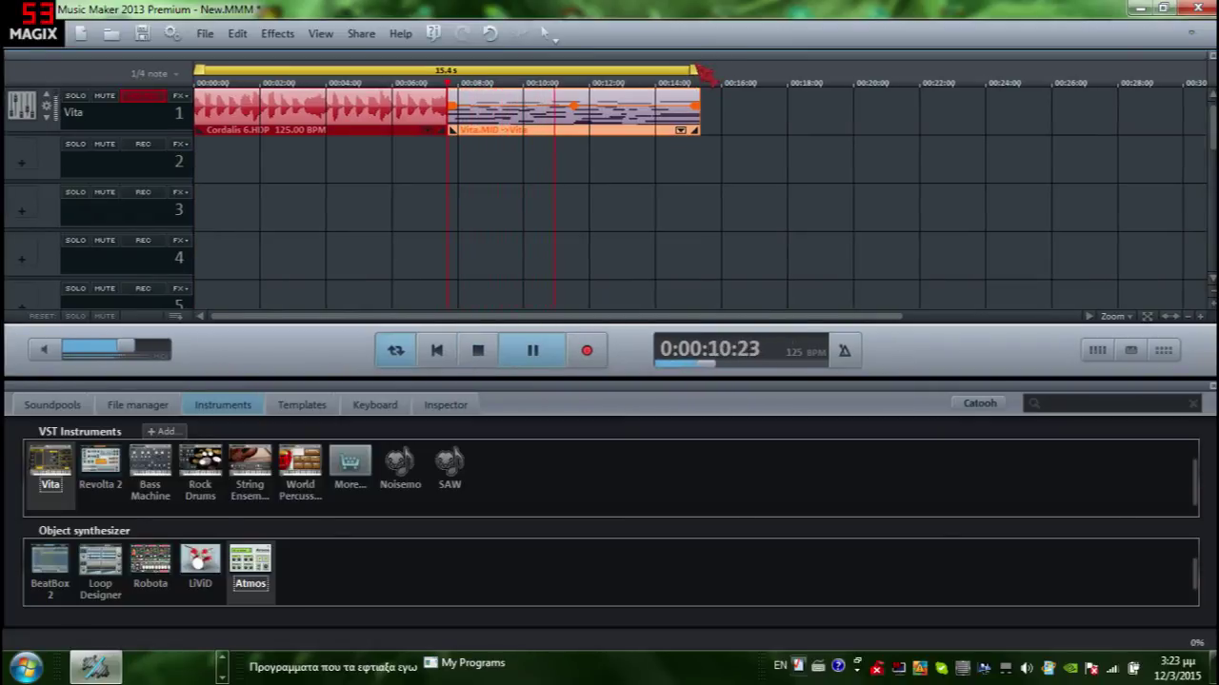
{"action": "left_click_drag", "start_coordinate": [691, 70], "coordinate": [716, 59]}
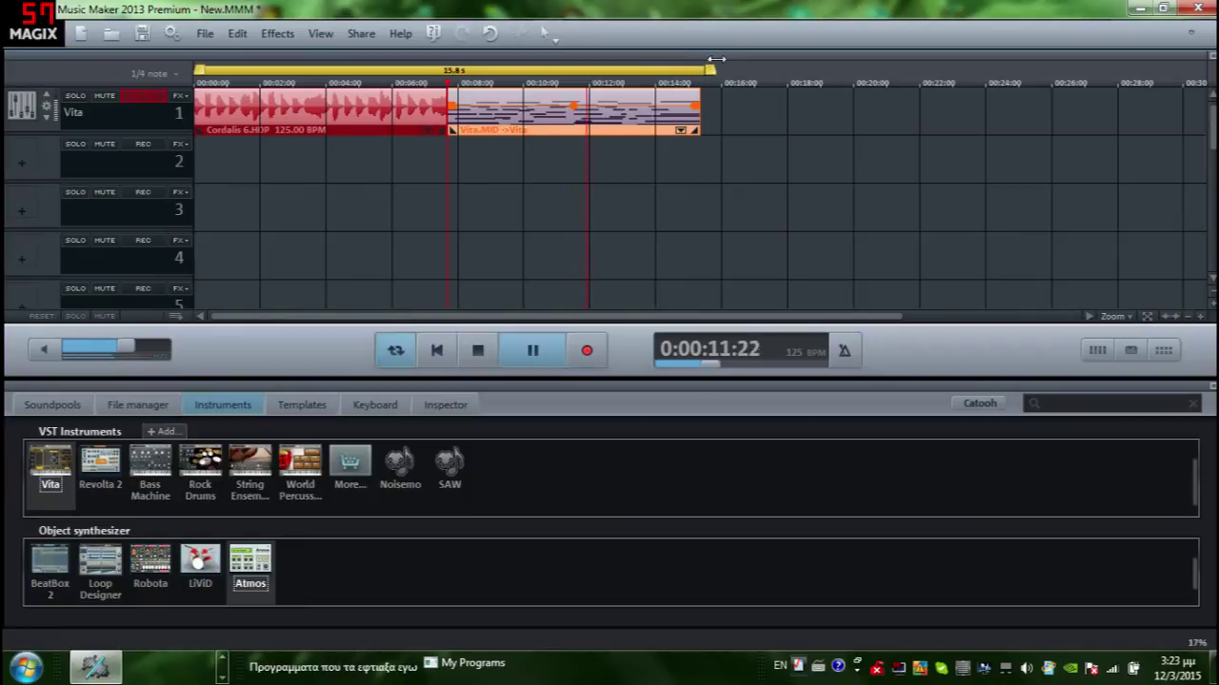
- Delete the Vita clip after the Cordalis loop on track 1 and pause the playback
{"action": "right_click", "coordinate": [590, 99]}
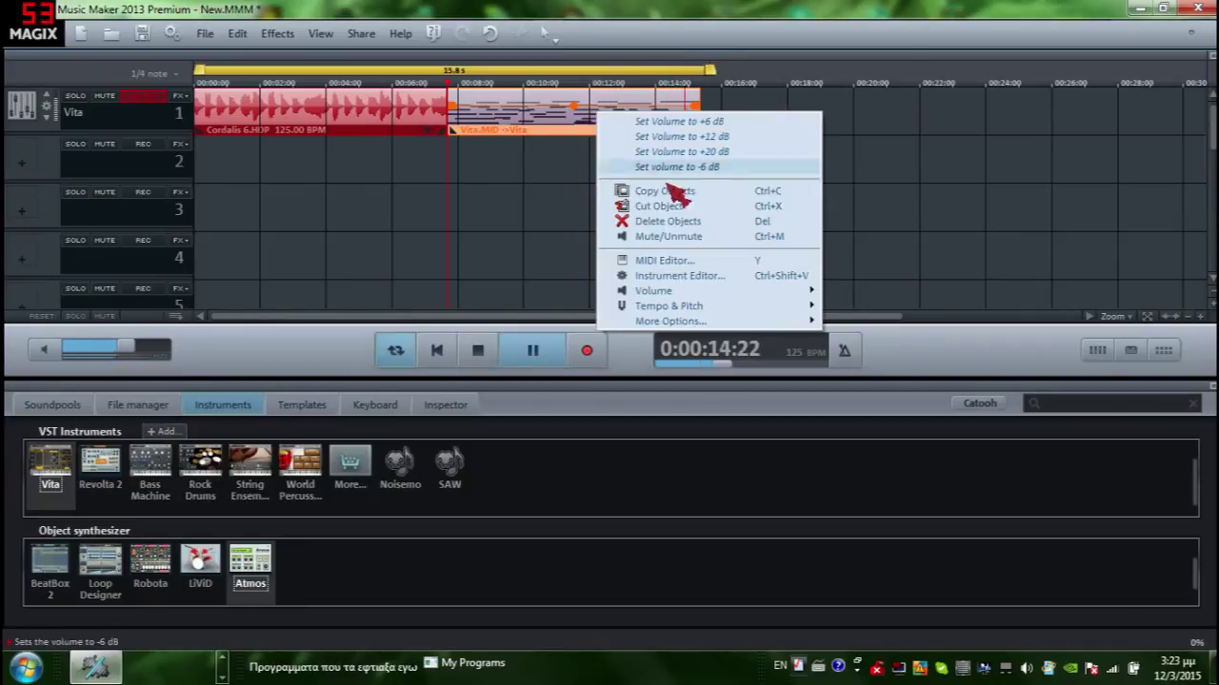
{"action": "left_click", "coordinate": [762, 220]}
{"action": "left_click", "coordinate": [531, 348]}
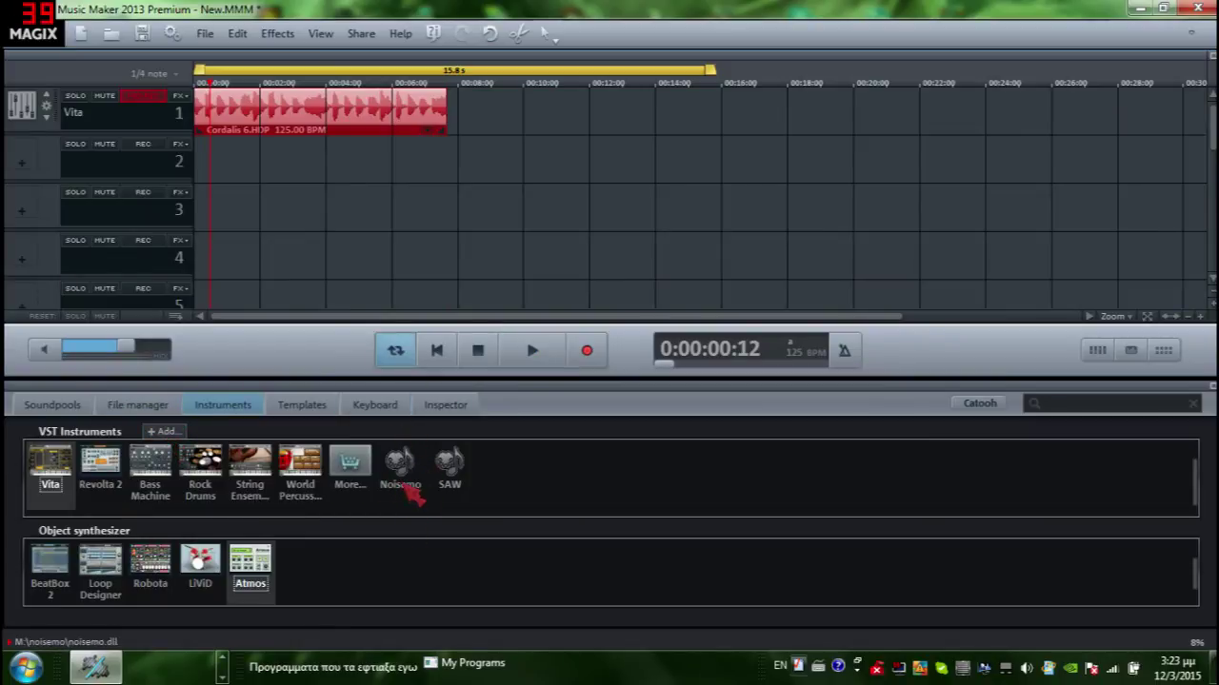
- Add the Noisemo instrument to track 2, reshape its f1 envelope curve by hand, and close the plug-in window
{"action": "left_click", "coordinate": [407, 488]}
{"action": "left_click_drag", "start_coordinate": [306, 404], "coordinate": [231, 153]}
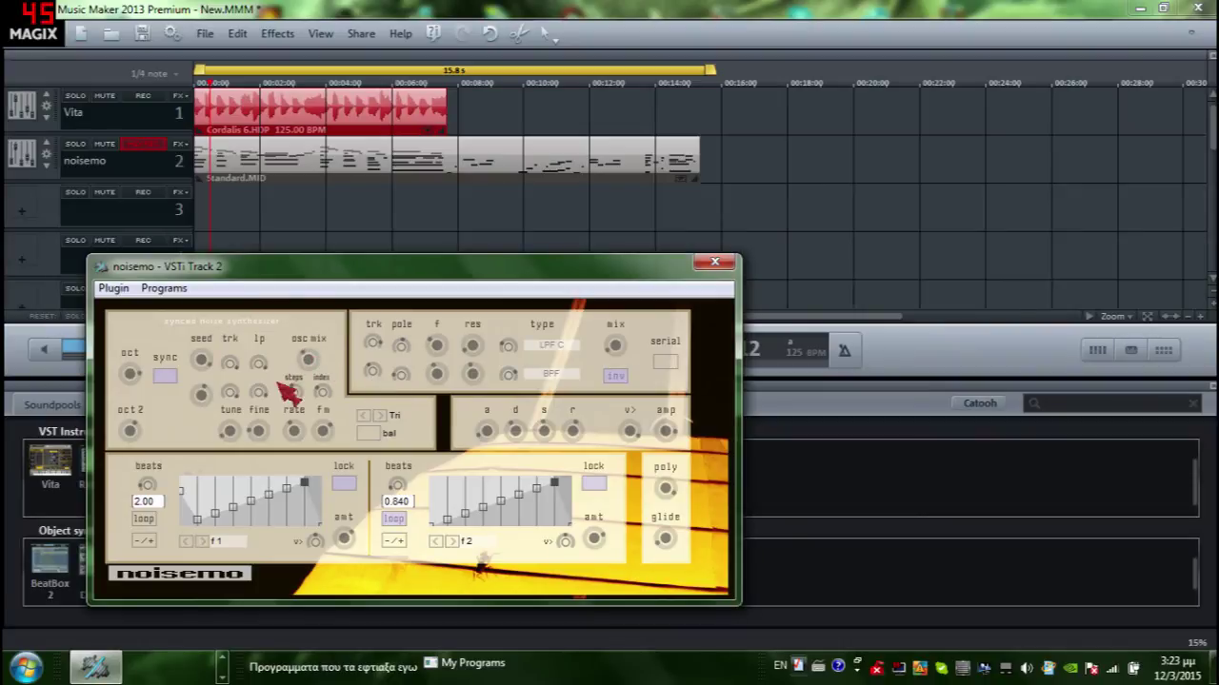
{"action": "mouse_move", "coordinate": [263, 497]}
{"action": "left_mouse_down"}
{"action": "mouse_move", "coordinate": [295, 474]}
{"action": "mouse_move", "coordinate": [276, 495]}
{"action": "mouse_move", "coordinate": [217, 485]}
{"action": "mouse_move", "coordinate": [207, 533]}
{"action": "mouse_move", "coordinate": [224, 524]}
{"action": "mouse_move", "coordinate": [225, 498]}
{"action": "mouse_move", "coordinate": [270, 508]}
{"action": "mouse_move", "coordinate": [296, 547]}
{"action": "left_mouse_up"}
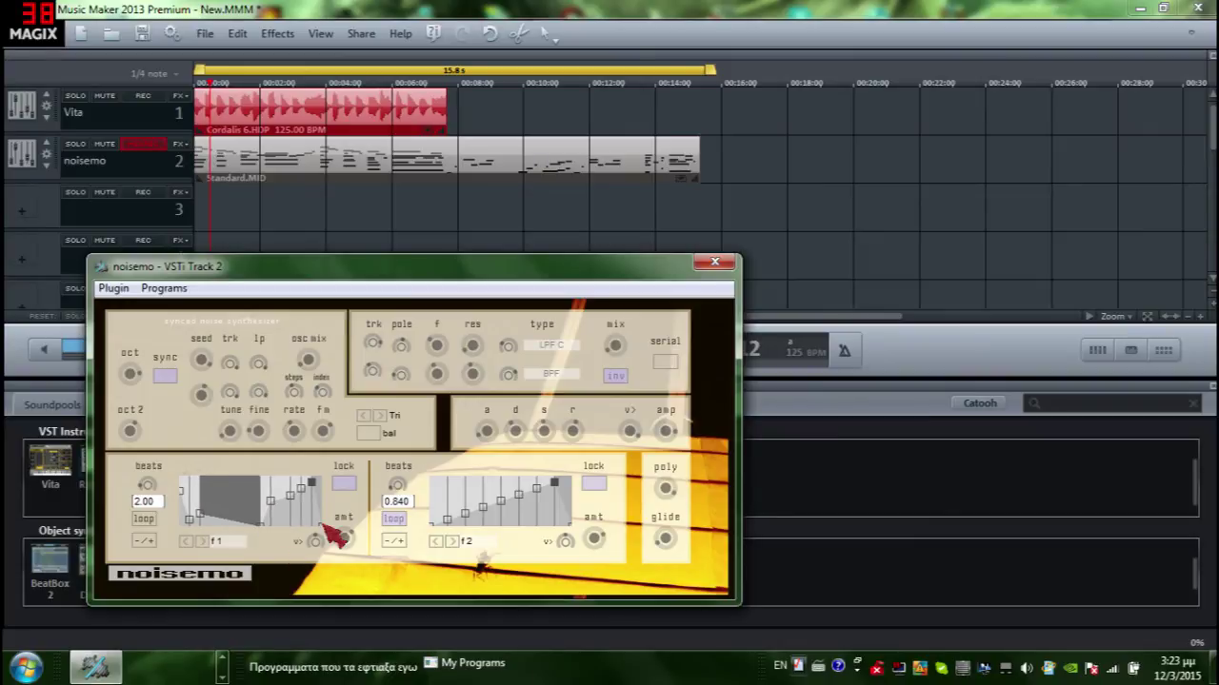
{"action": "left_click", "coordinate": [716, 263]}
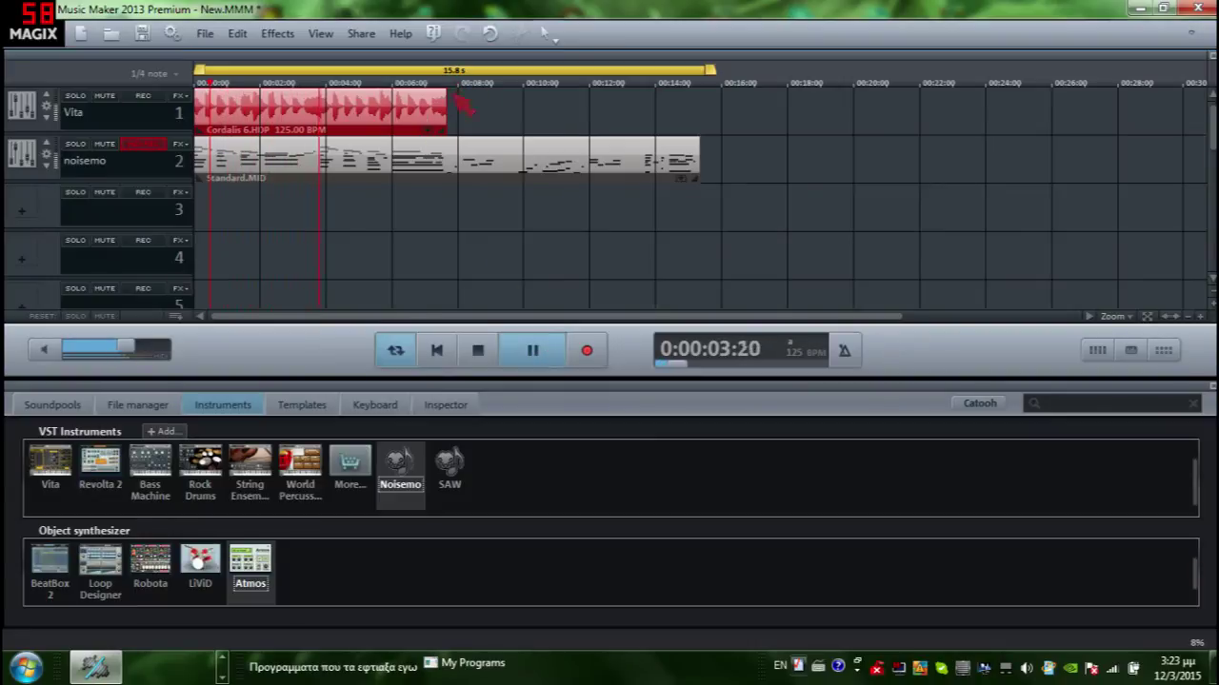
- Move the Noisemo MIDI clip to track 1 right after the Cordalis loop and extend the playback range to 24.0 s
{"action": "left_click", "coordinate": [462, 174]}
{"action": "left_click_drag", "start_coordinate": [462, 173], "coordinate": [721, 95]}
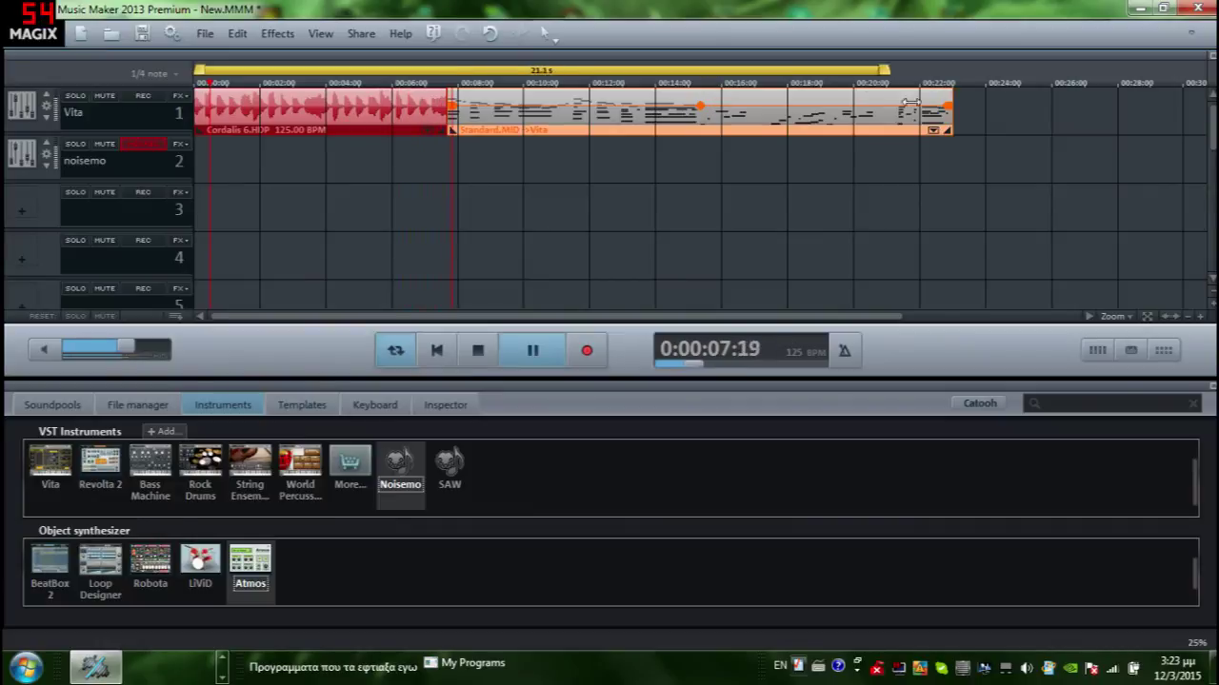
{"action": "left_click", "coordinate": [971, 187]}
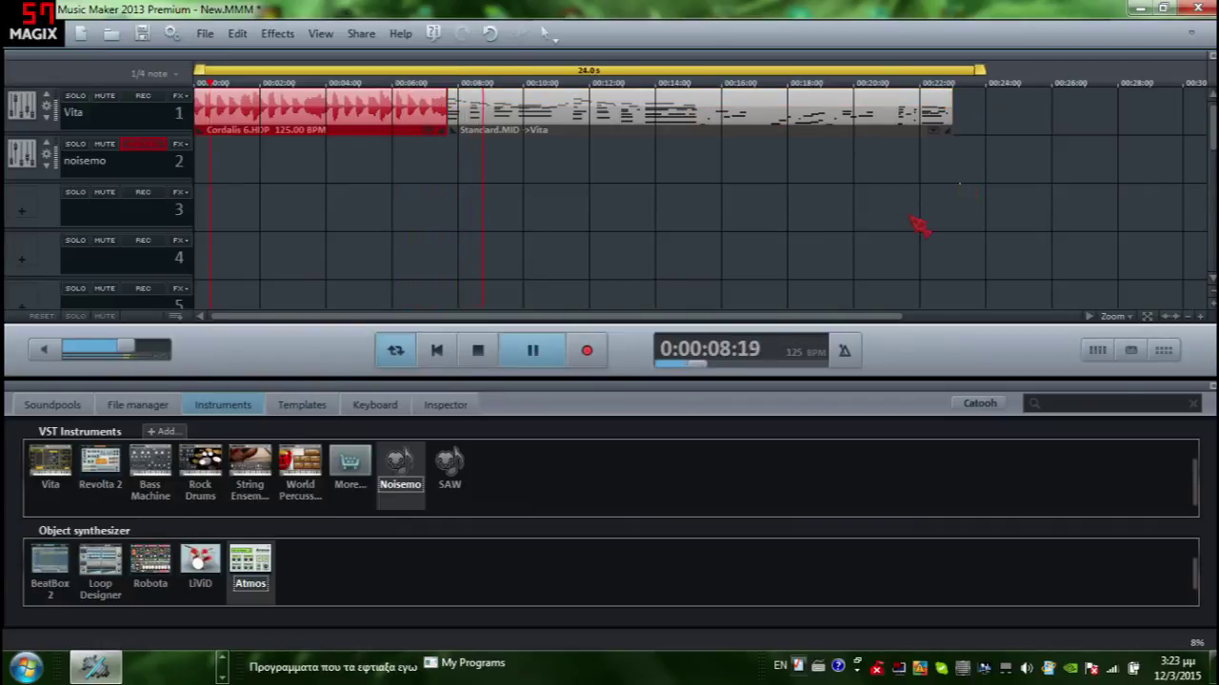
- Pause the playback and delete the Standard.MID clip from track 1
{"action": "left_click", "coordinate": [522, 352]}
{"action": "left_click_drag", "start_coordinate": [383, 170], "coordinate": [667, 95]}
{"action": "left_click", "coordinate": [676, 124]}
{"action": "right_click", "coordinate": [671, 128]}
{"action": "left_click", "coordinate": [738, 246]}
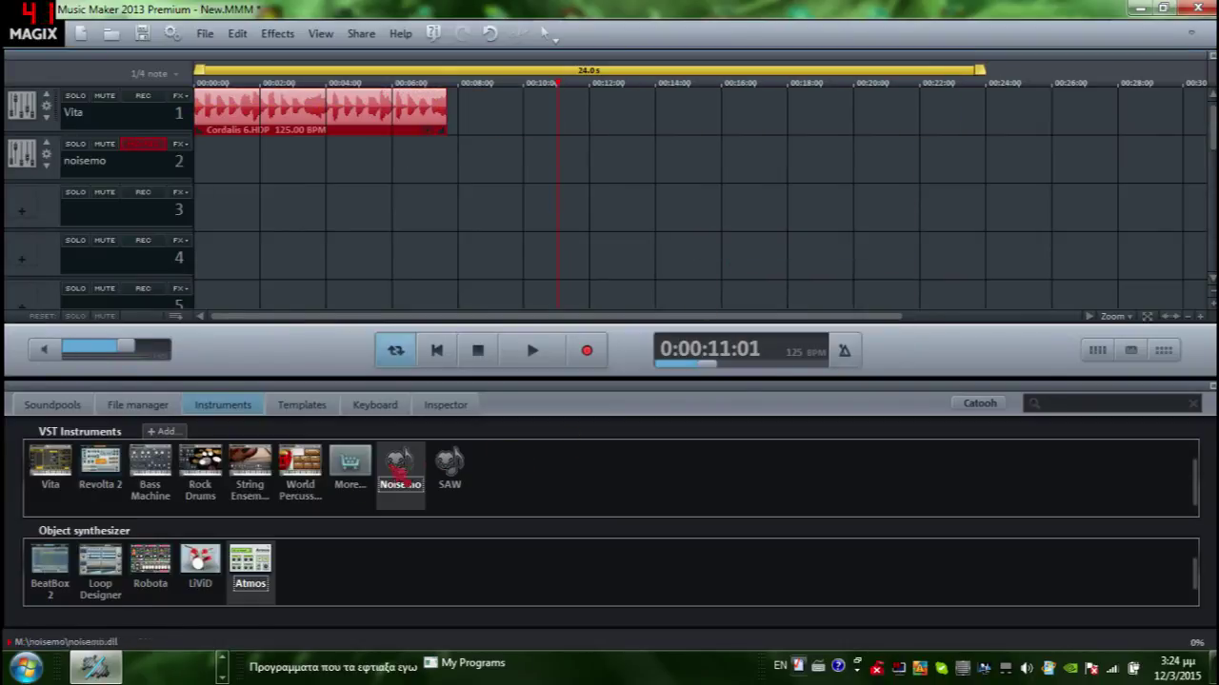
- Add the LiViD drum synthesizer to track 1 after the Cordalis loop, set its style to Rock, and close its window
{"action": "left_click_drag", "start_coordinate": [199, 589], "coordinate": [510, 127]}
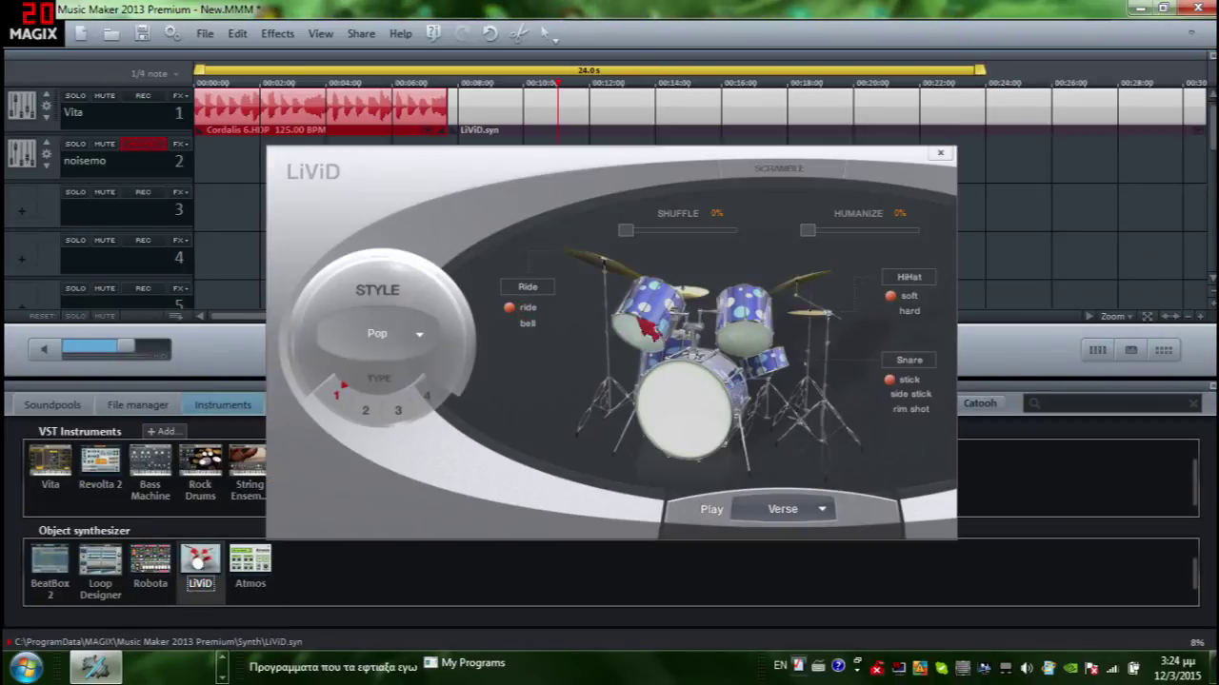
{"action": "left_click", "coordinate": [400, 334]}
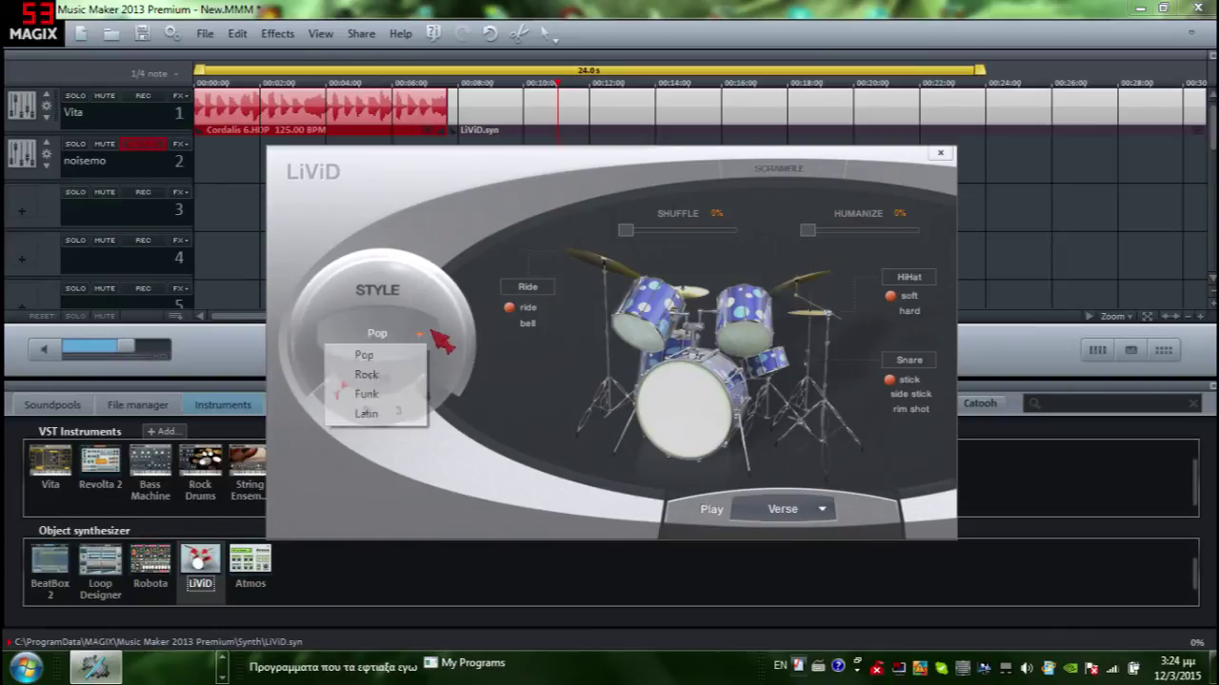
{"action": "left_click", "coordinate": [386, 374]}
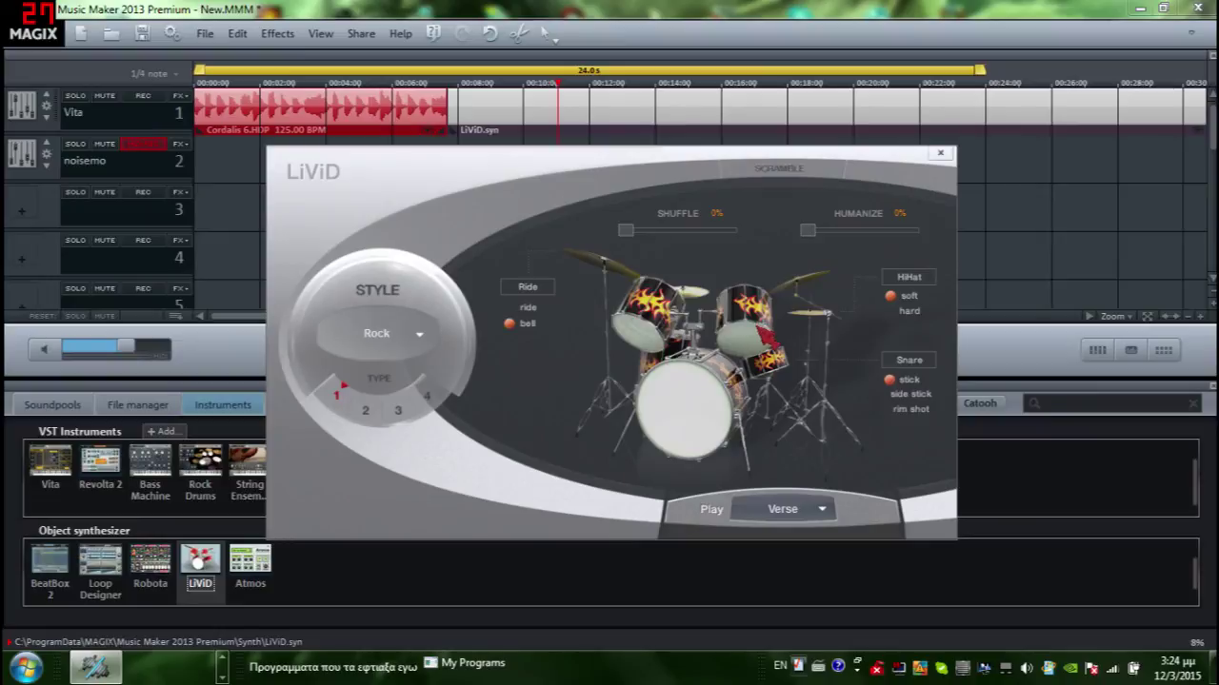
{"action": "left_click", "coordinate": [937, 154]}
- Extend the playback range to 38.4 s during playback and move the LiViD clip to the start of track 2
{"action": "left_click", "coordinate": [532, 350]}
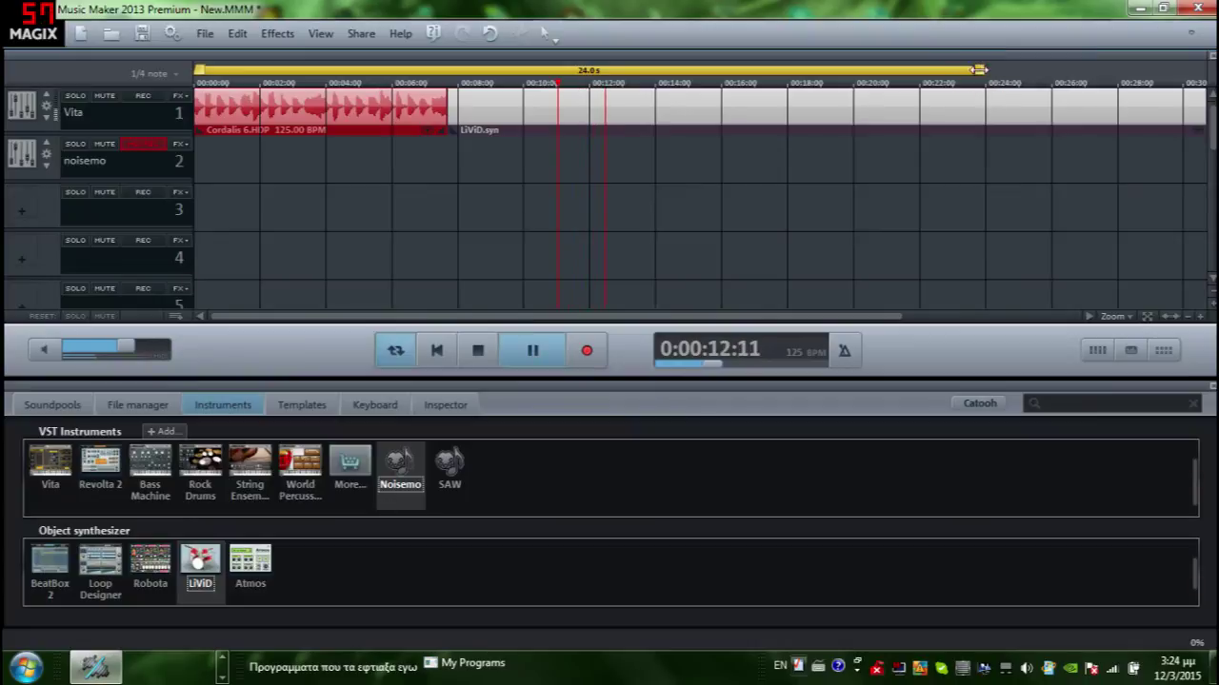
{"action": "mouse_move", "coordinate": [978, 71]}
{"action": "left_mouse_down"}
{"action": "mouse_move", "coordinate": [1197, 71]}
{"action": "mouse_move", "coordinate": [1211, 112]}
{"action": "left_mouse_up"}
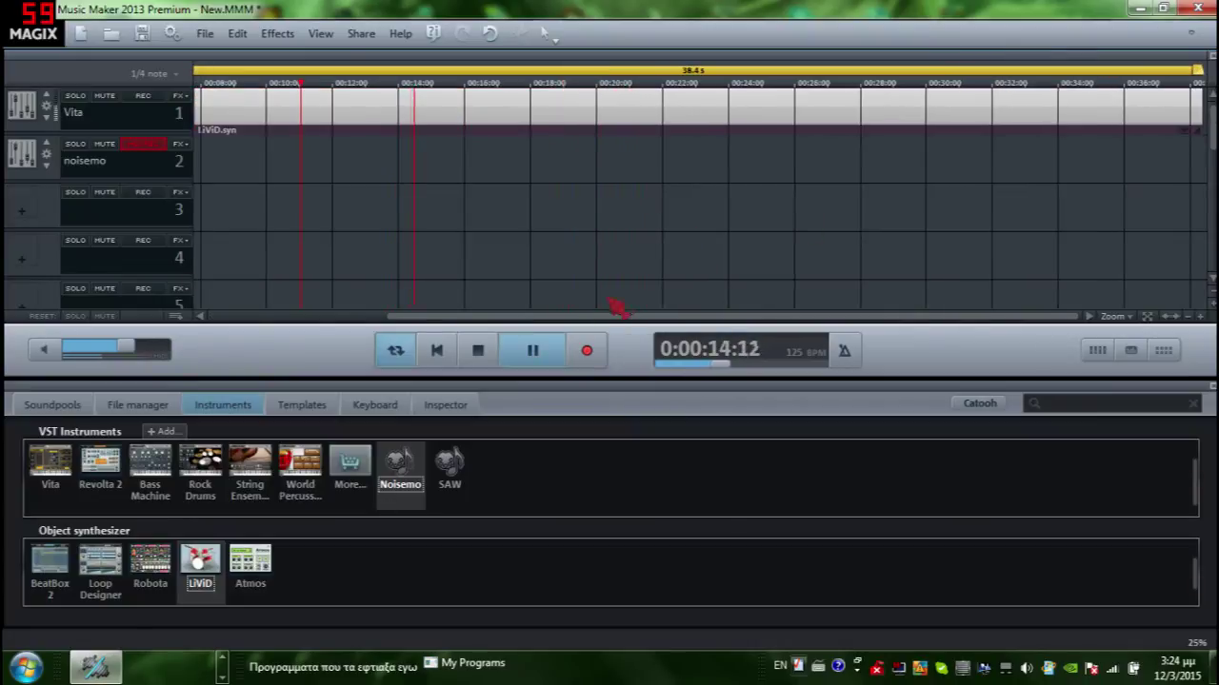
{"action": "left_click", "coordinate": [539, 351]}
{"action": "left_click_drag", "start_coordinate": [558, 317], "coordinate": [246, 174]}
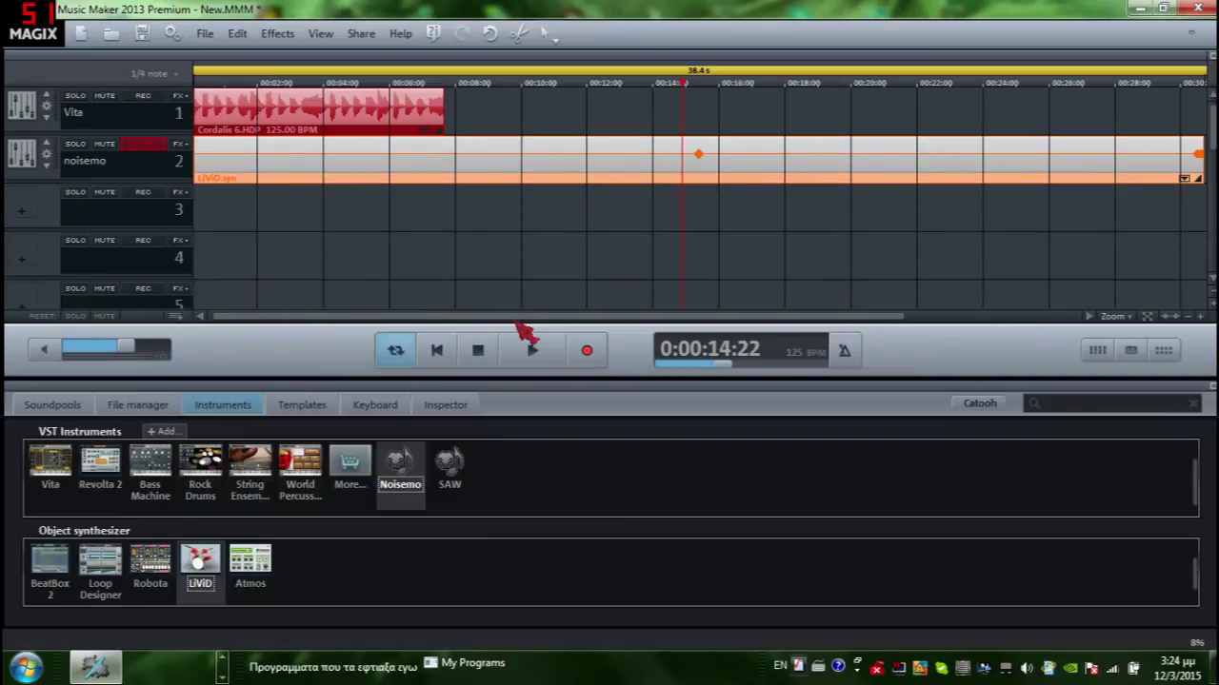
- Preview the Guitarchordsa and Guitarchords guitar loops of the Chillout Vol. 4 style in the Soundpools
{"action": "left_click", "coordinate": [35, 401]}
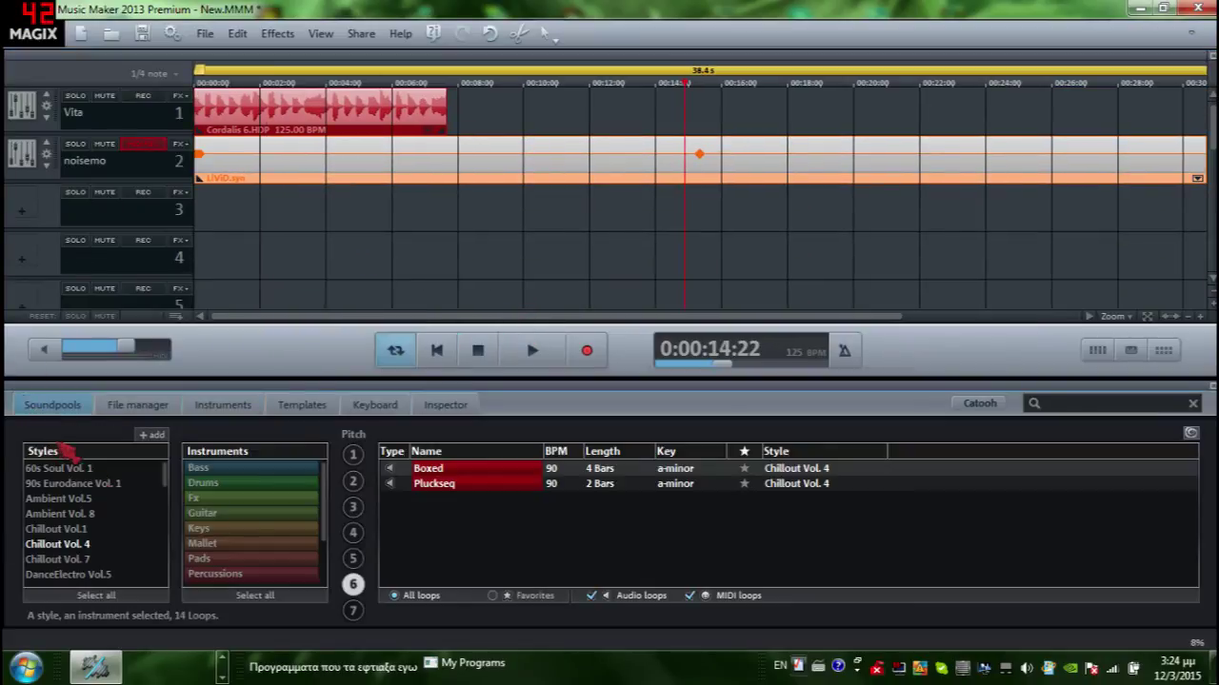
{"action": "left_click", "coordinate": [259, 514]}
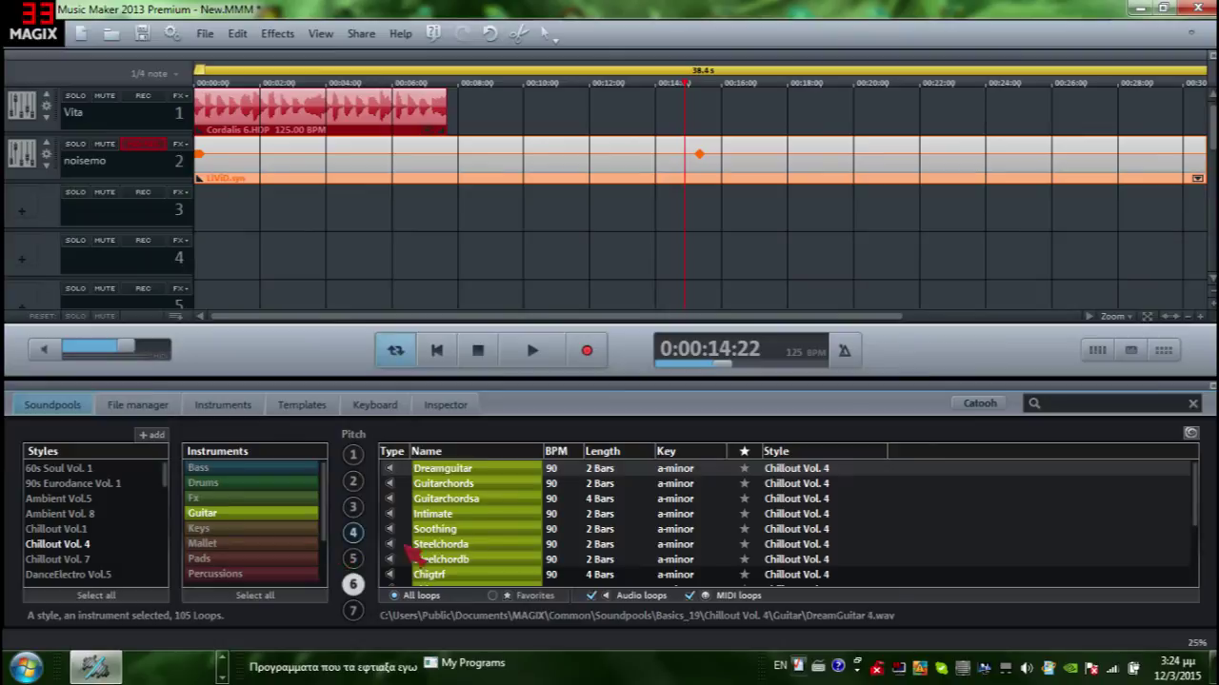
{"action": "left_click", "coordinate": [467, 498]}
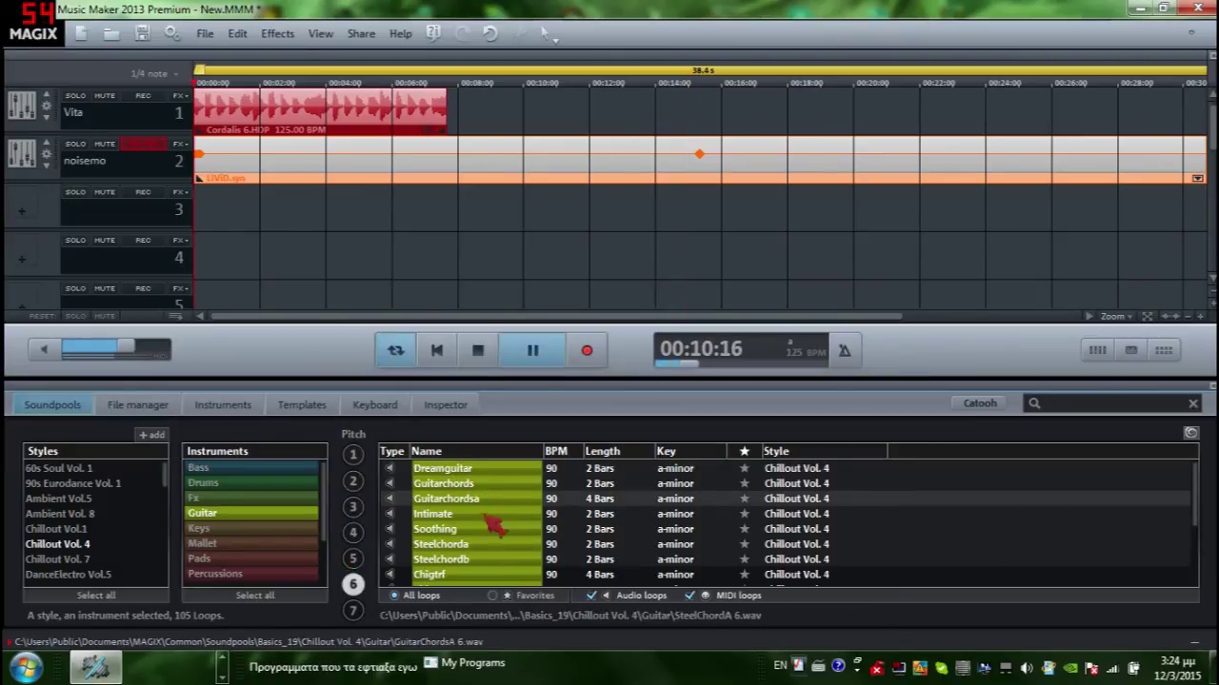
{"action": "left_click", "coordinate": [499, 484]}
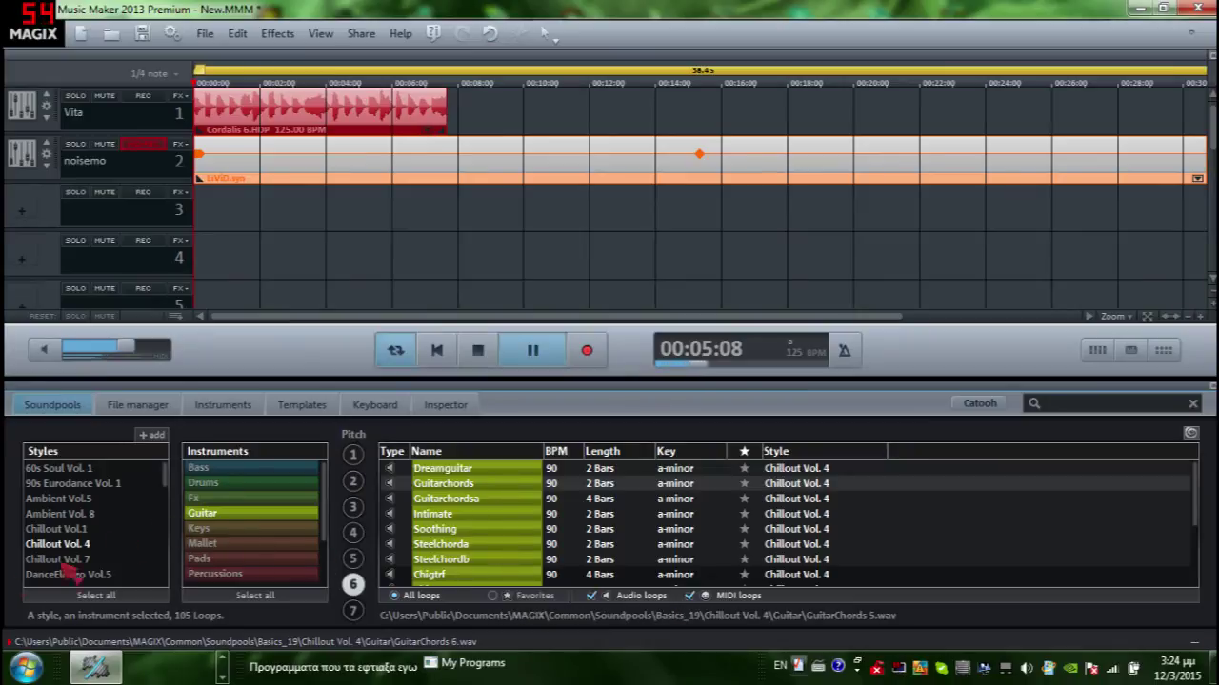
- Switch the Soundpools to the RockAlternative Vol. 2 style and preview its Acousticb and Cutted Triplet guitar loops
{"action": "scroll", "coordinate": [62, 572], "scroll_direction": "down", "scroll_amount": 3}
{"action": "scroll", "coordinate": [92, 579], "scroll_direction": "down", "scroll_amount": 10}
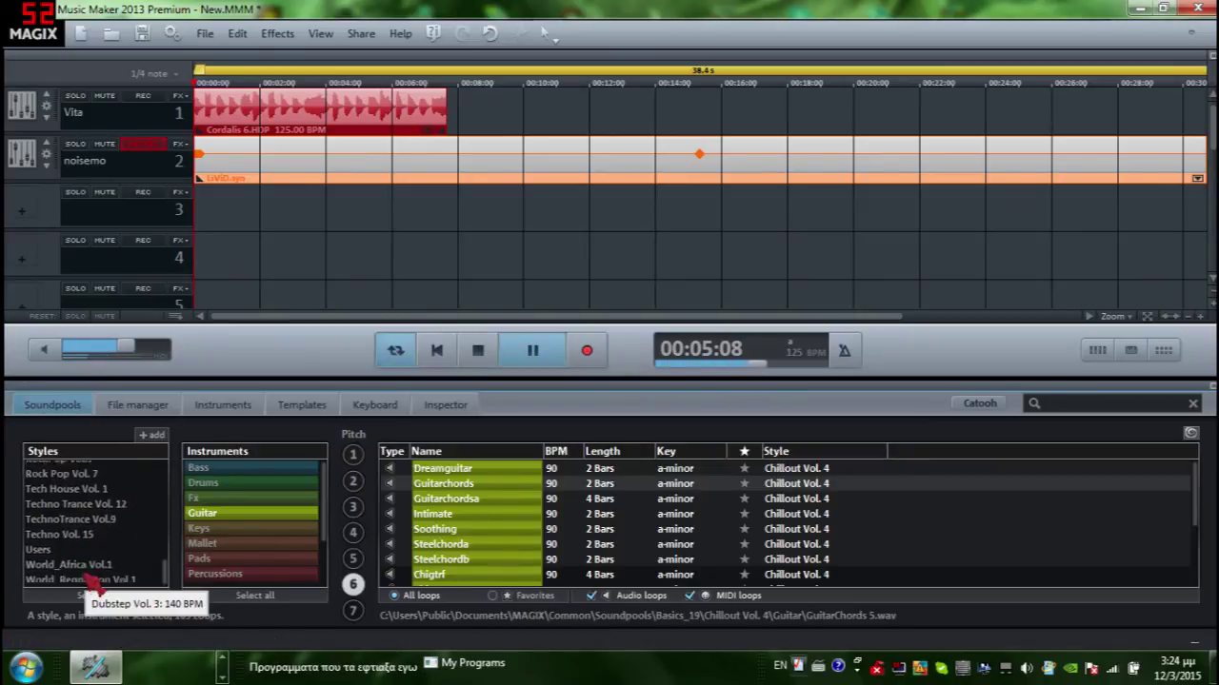
{"action": "scroll", "coordinate": [133, 473], "scroll_direction": "up", "scroll_amount": 1}
{"action": "left_click", "coordinate": [122, 470]}
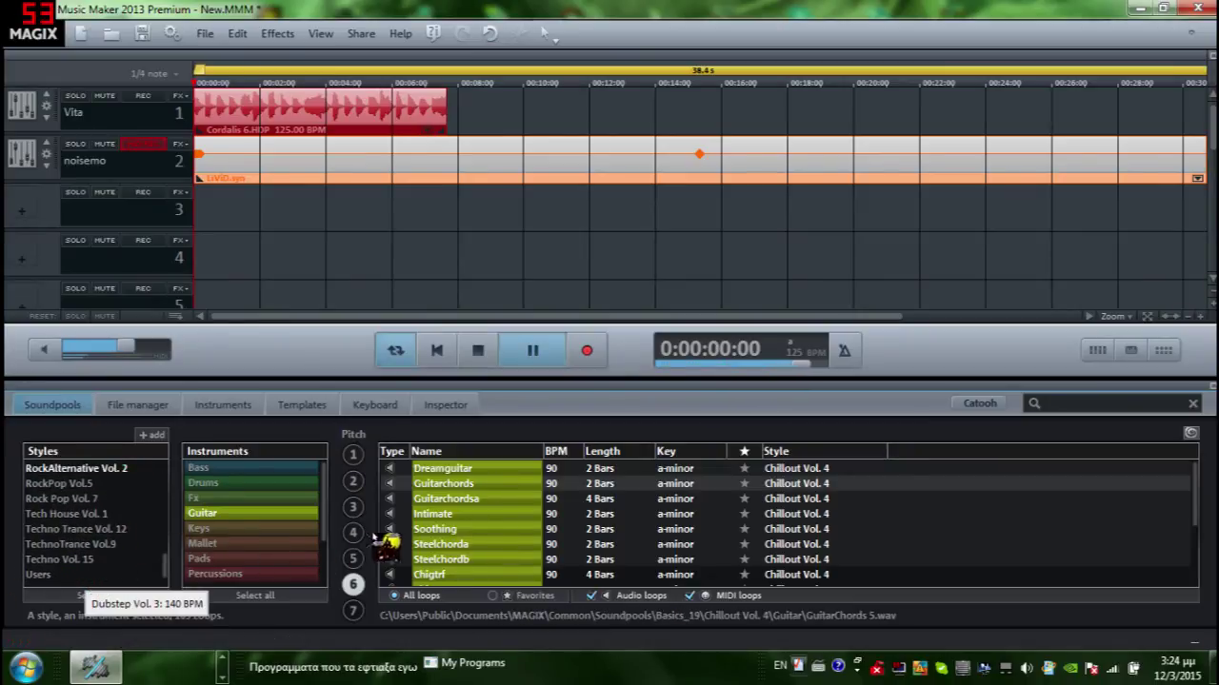
{"action": "left_click", "coordinate": [476, 499]}
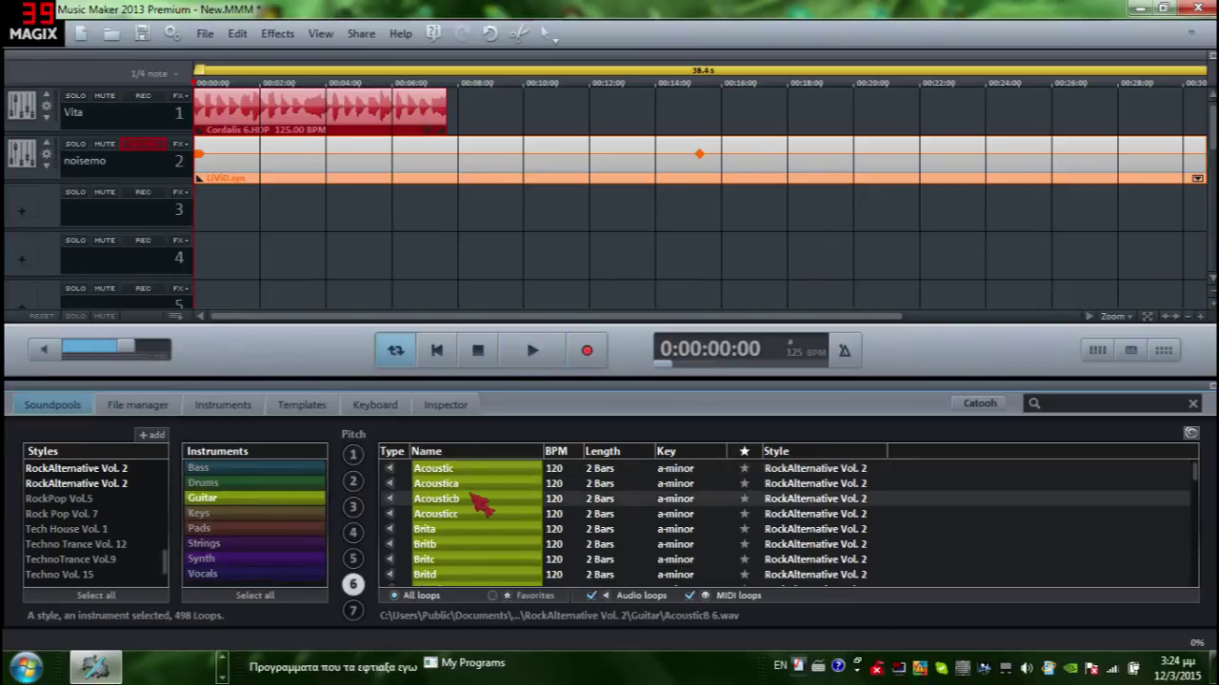
{"action": "scroll", "coordinate": [487, 524], "scroll_direction": "down", "scroll_amount": 2}
{"action": "scroll", "coordinate": [490, 529], "scroll_direction": "down", "scroll_amount": 3}
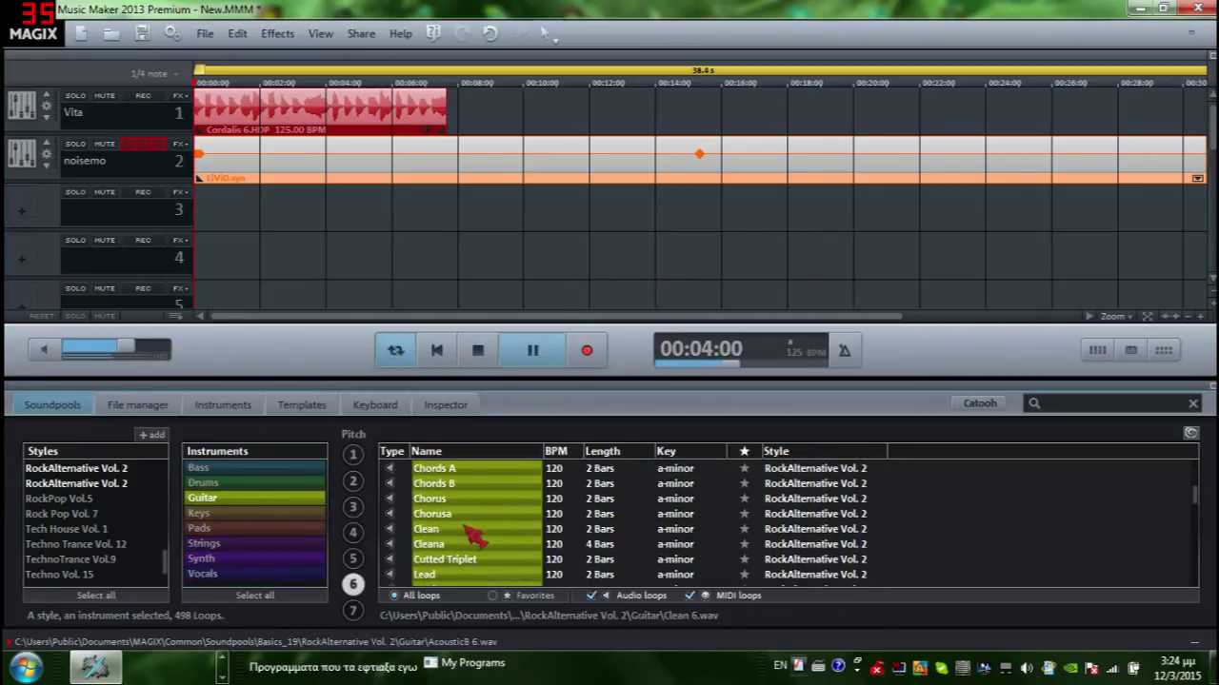
{"action": "left_click", "coordinate": [466, 562]}
{"action": "scroll", "coordinate": [476, 557], "scroll_direction": "down", "scroll_amount": 1}
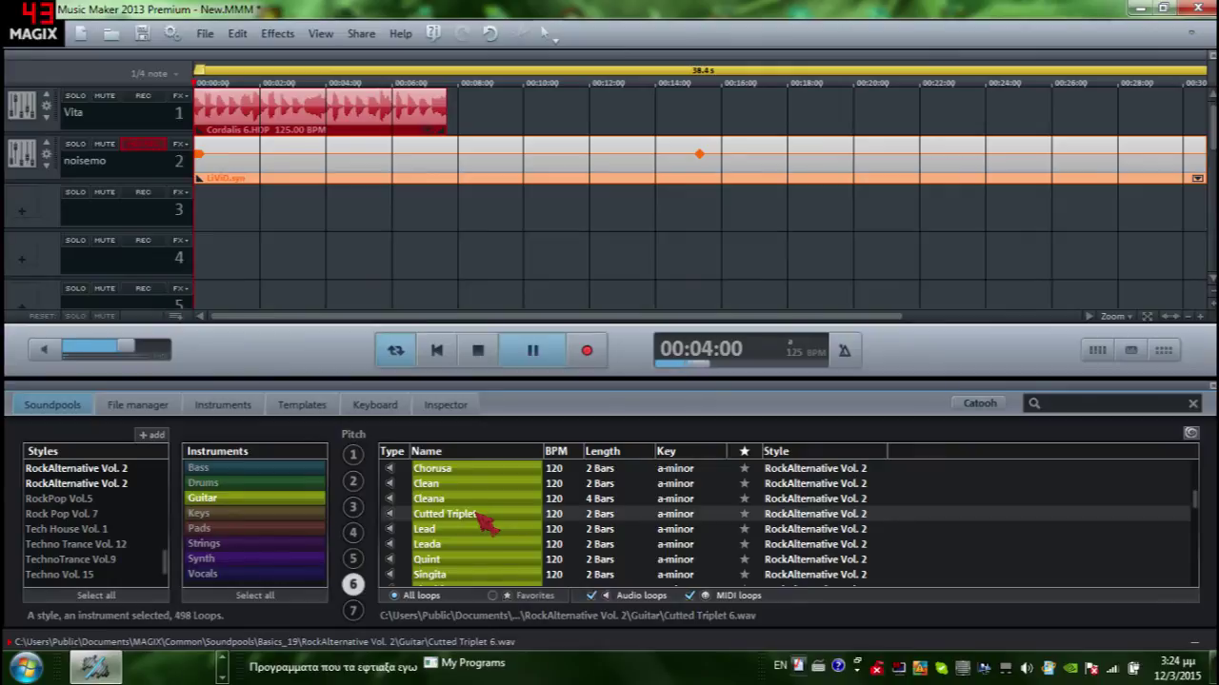
- Place two Cutted Triplet loops back to back from the start of track 3, playing the arrangement meanwhile
{"action": "left_click_drag", "start_coordinate": [480, 521], "coordinate": [258, 202]}
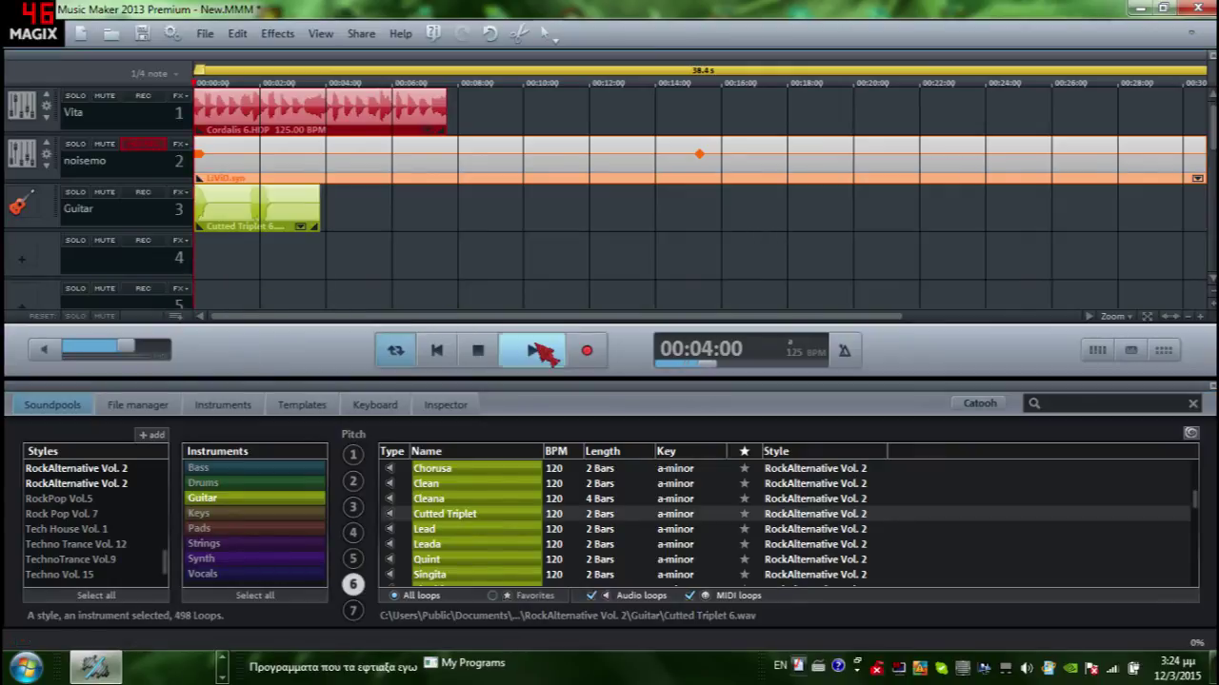
{"action": "left_click", "coordinate": [535, 352]}
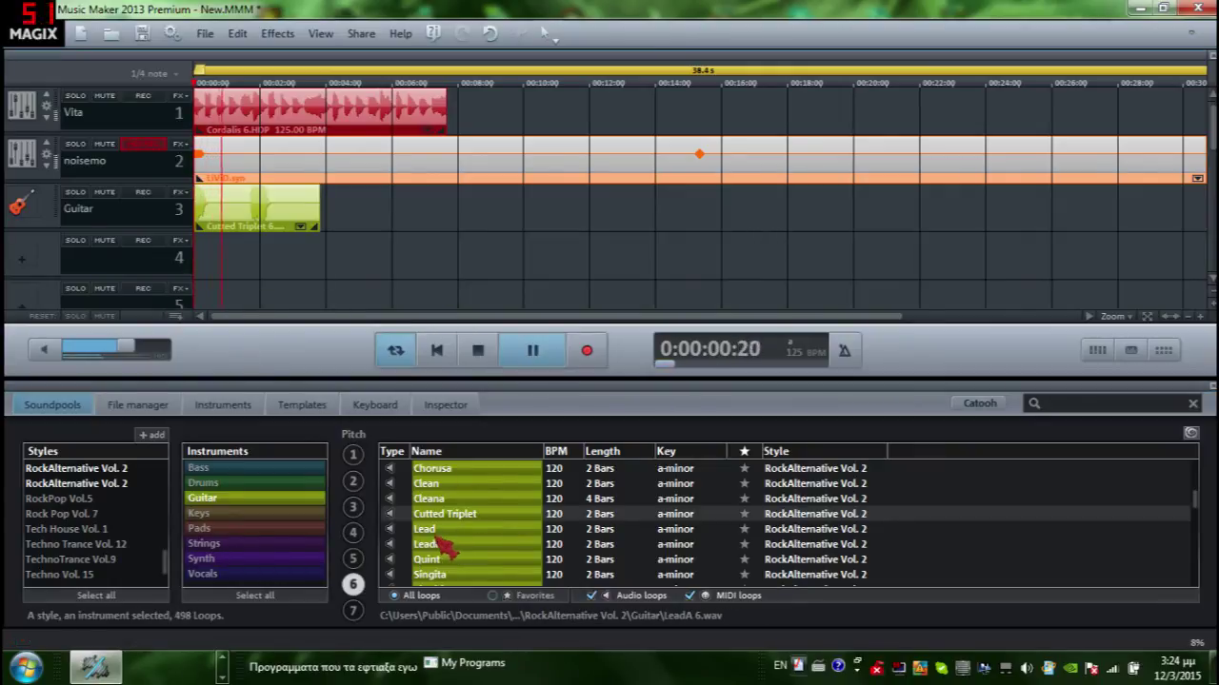
{"action": "left_click_drag", "start_coordinate": [444, 514], "coordinate": [379, 220]}
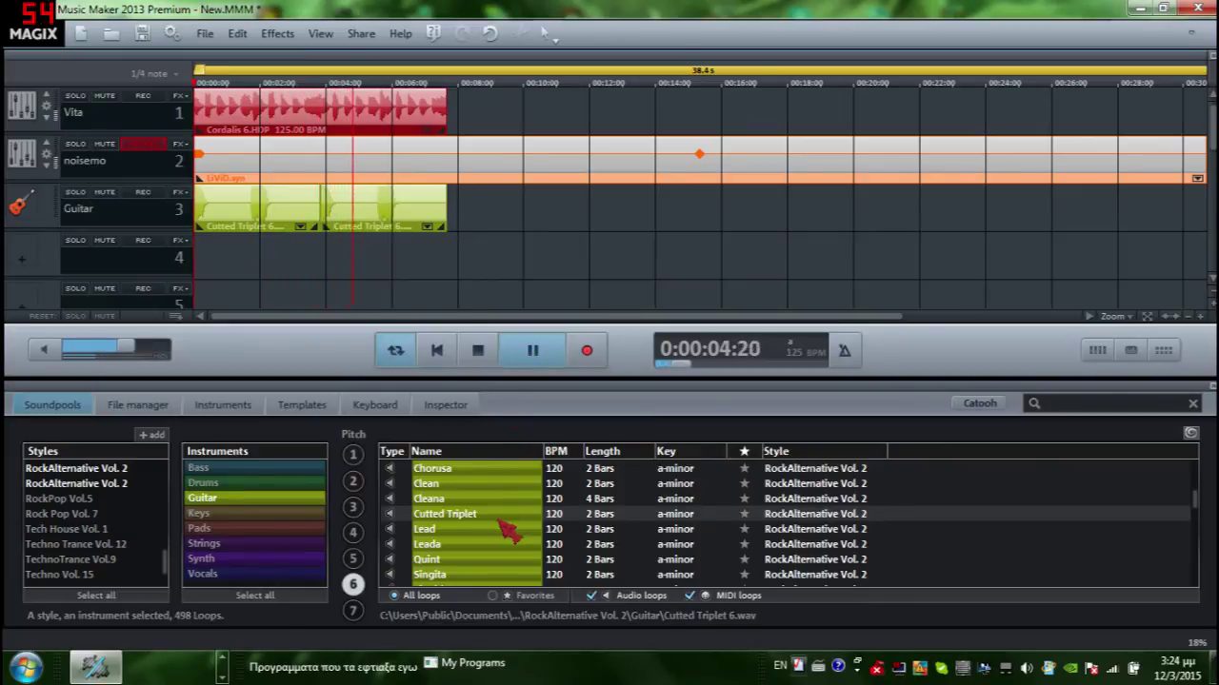
{"action": "left_click_drag", "start_coordinate": [479, 529], "coordinate": [573, 241]}
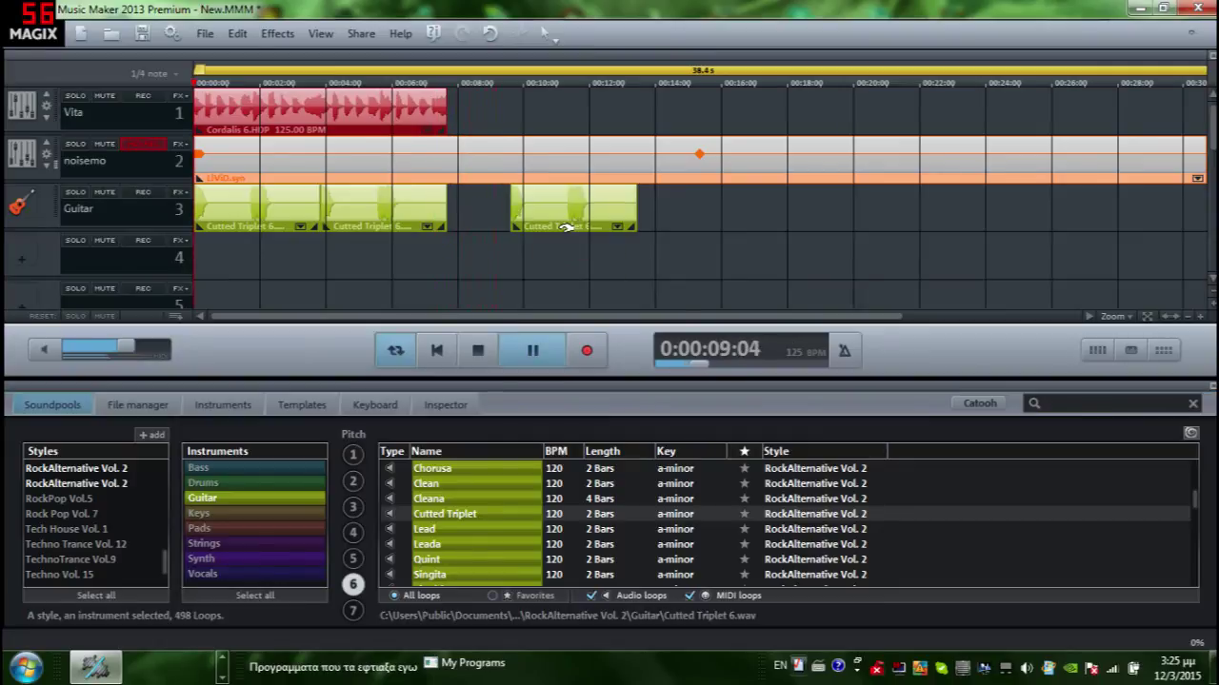
{"action": "left_click", "coordinate": [538, 351]}
{"action": "right_click", "coordinate": [575, 232]}
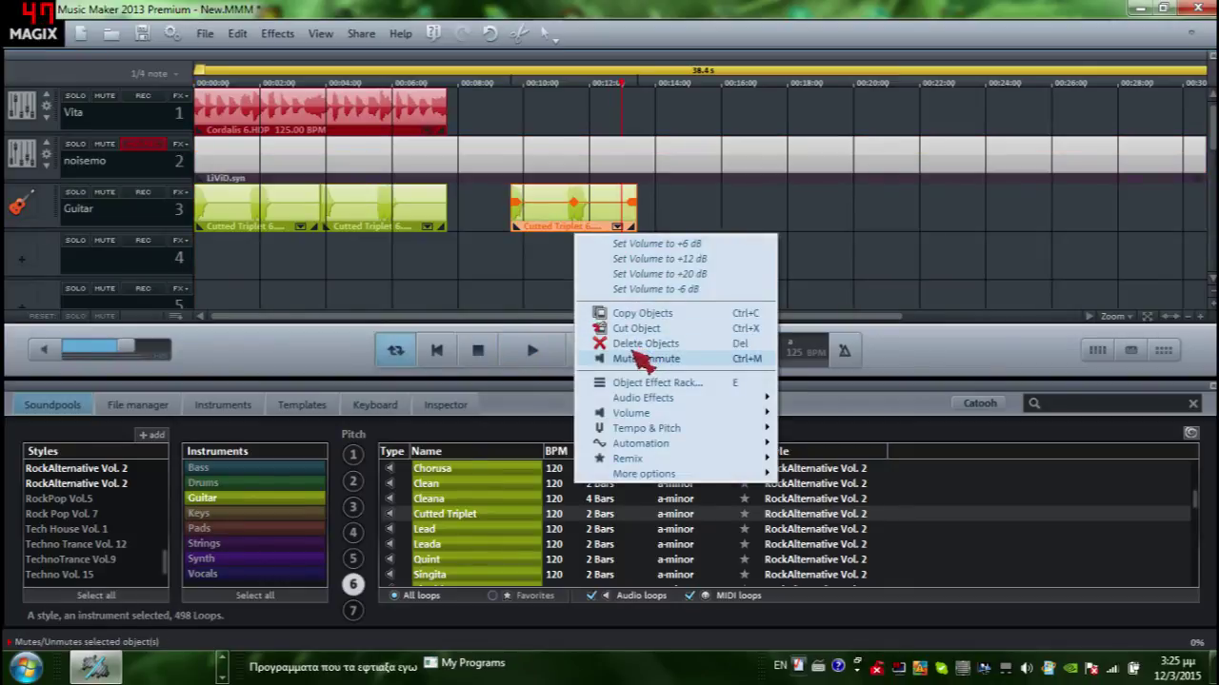
{"action": "left_click", "coordinate": [638, 344]}
- Place two Stacc Strings loops from the Strings category back to back from the start of track 4
{"action": "left_click", "coordinate": [240, 543]}
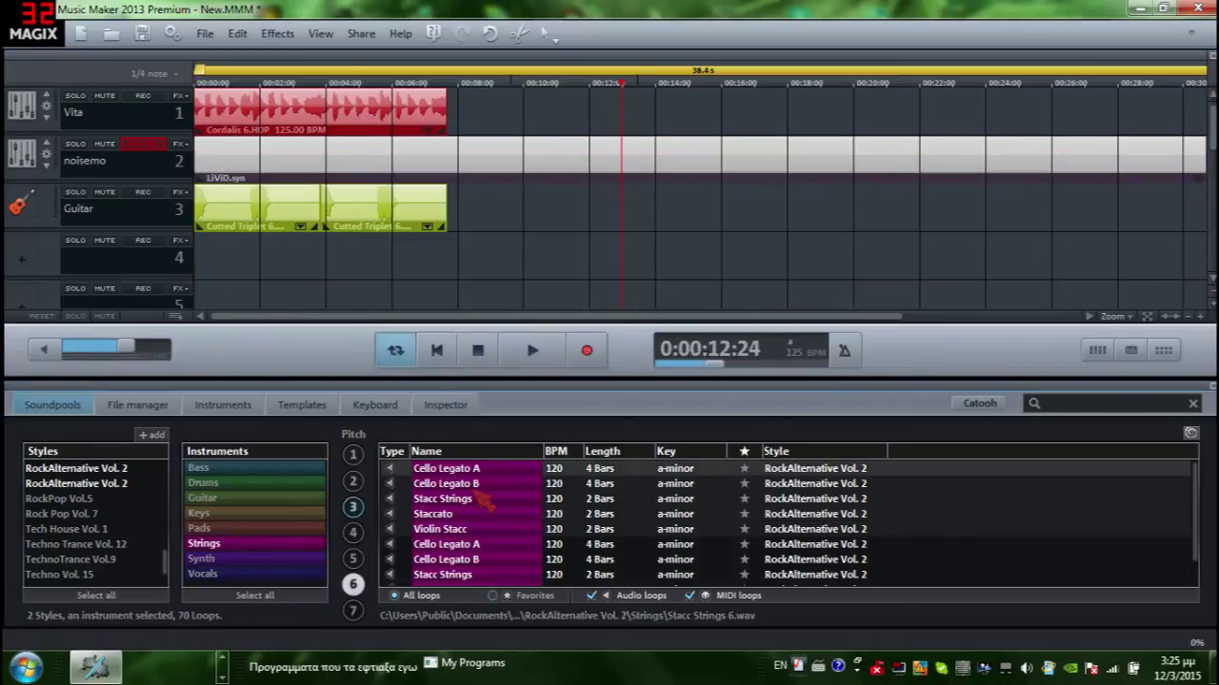
{"action": "left_click_drag", "start_coordinate": [488, 509], "coordinate": [281, 270]}
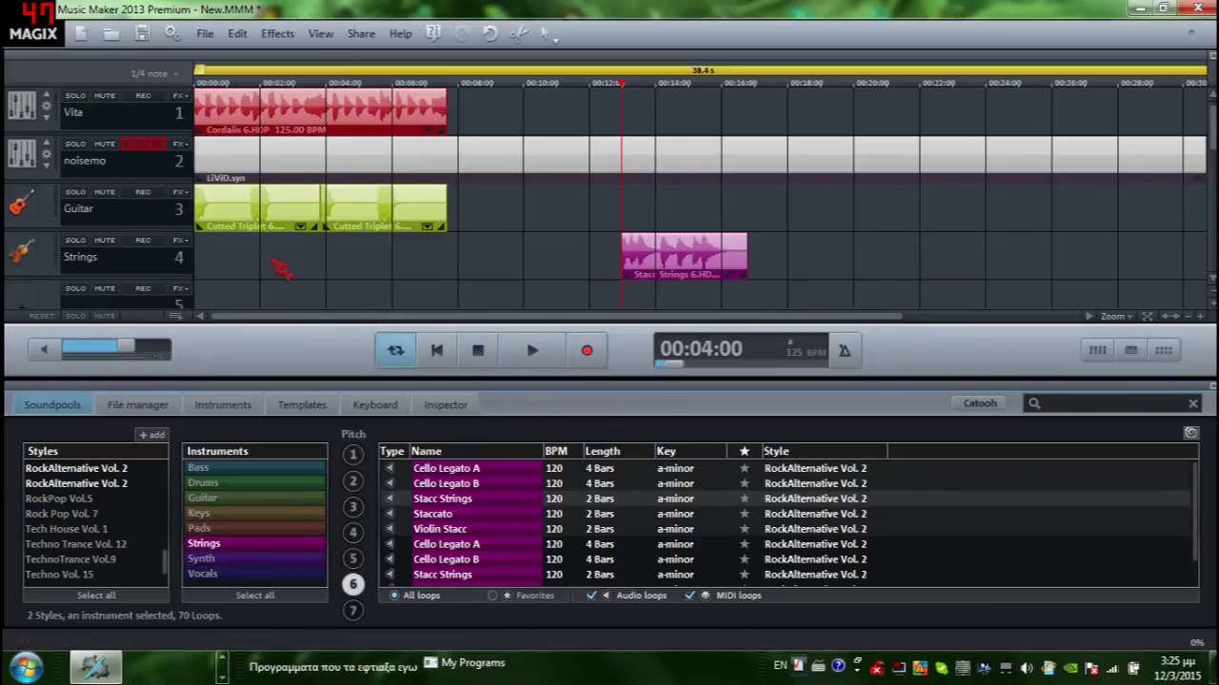
{"action": "left_click_drag", "start_coordinate": [678, 267], "coordinate": [160, 319]}
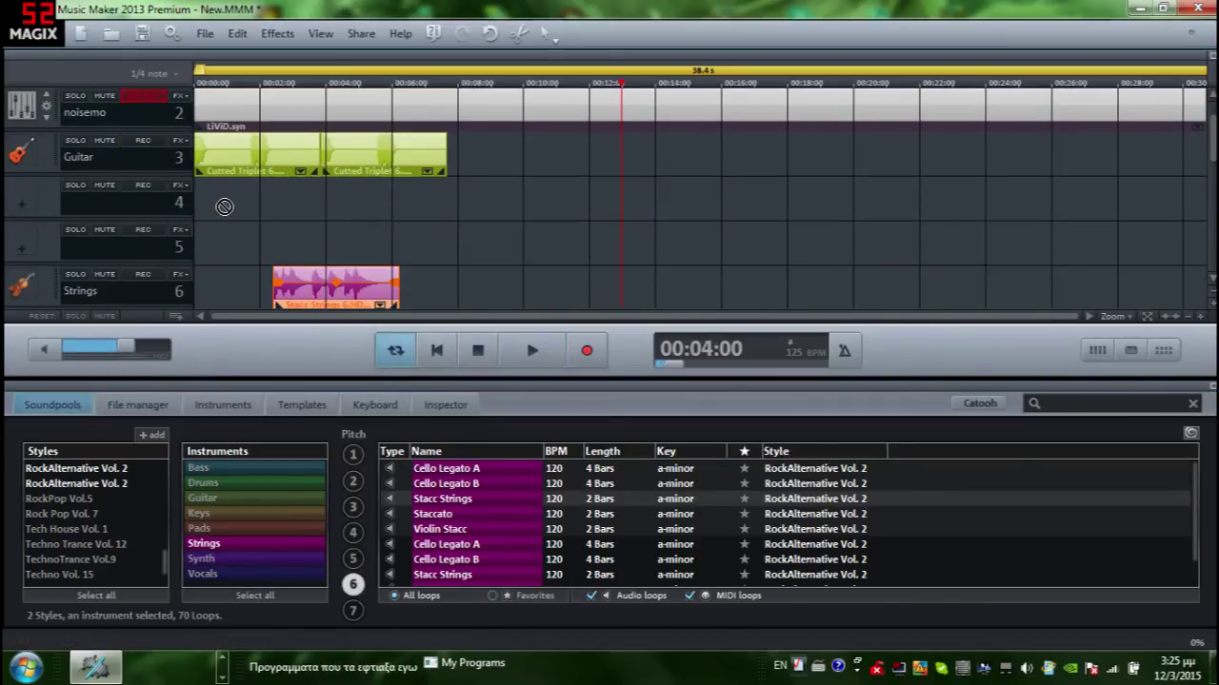
{"action": "left_click_drag", "start_coordinate": [271, 243], "coordinate": [227, 200]}
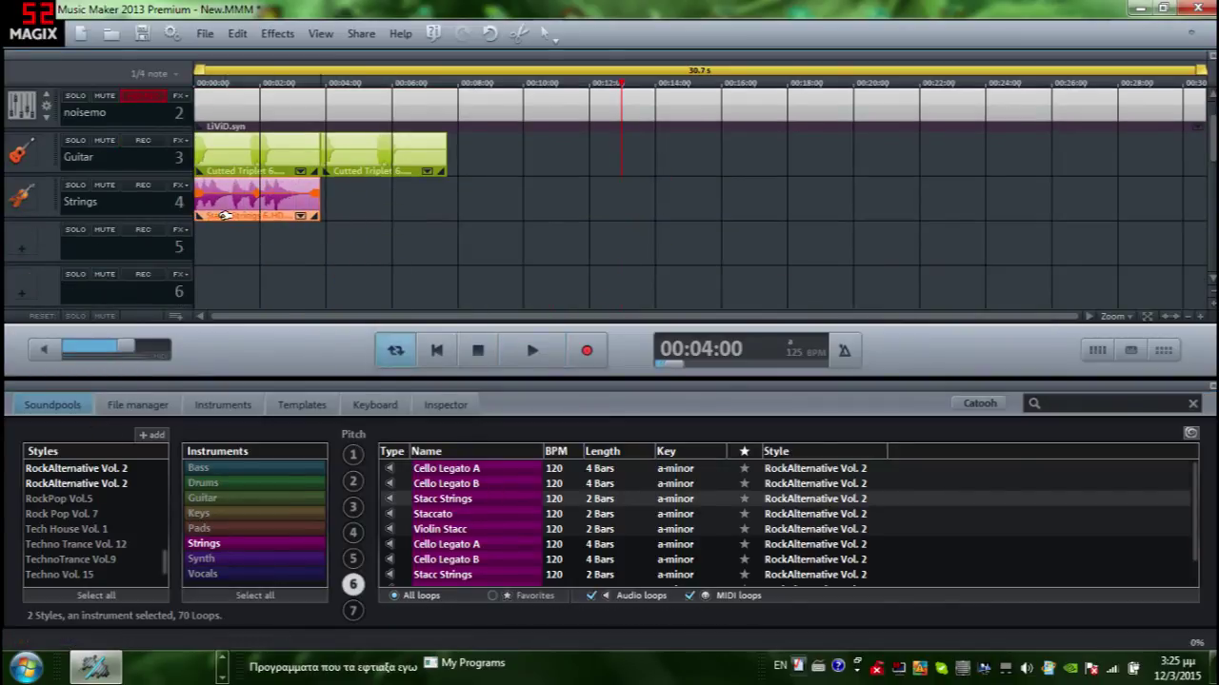
{"action": "left_click_drag", "start_coordinate": [455, 497], "coordinate": [376, 200]}
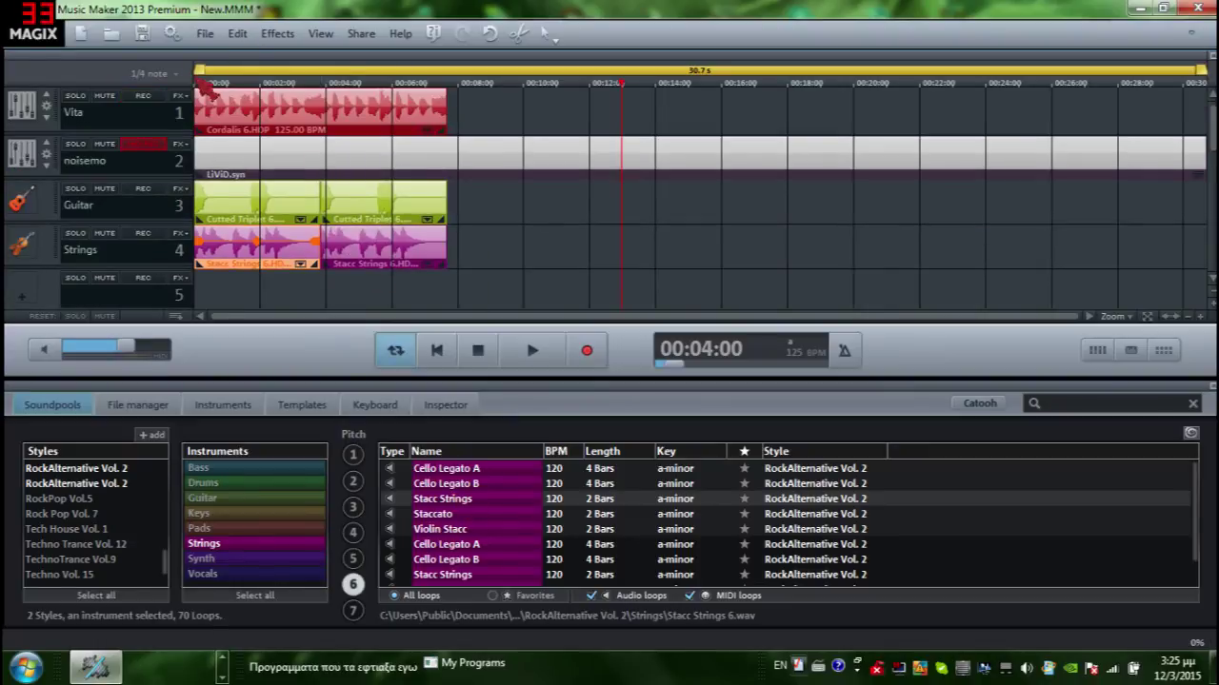
- Play the whole arrangement from the start of the song and deselect the first strings clip
{"action": "left_click", "coordinate": [203, 83]}
{"action": "left_click", "coordinate": [530, 352]}
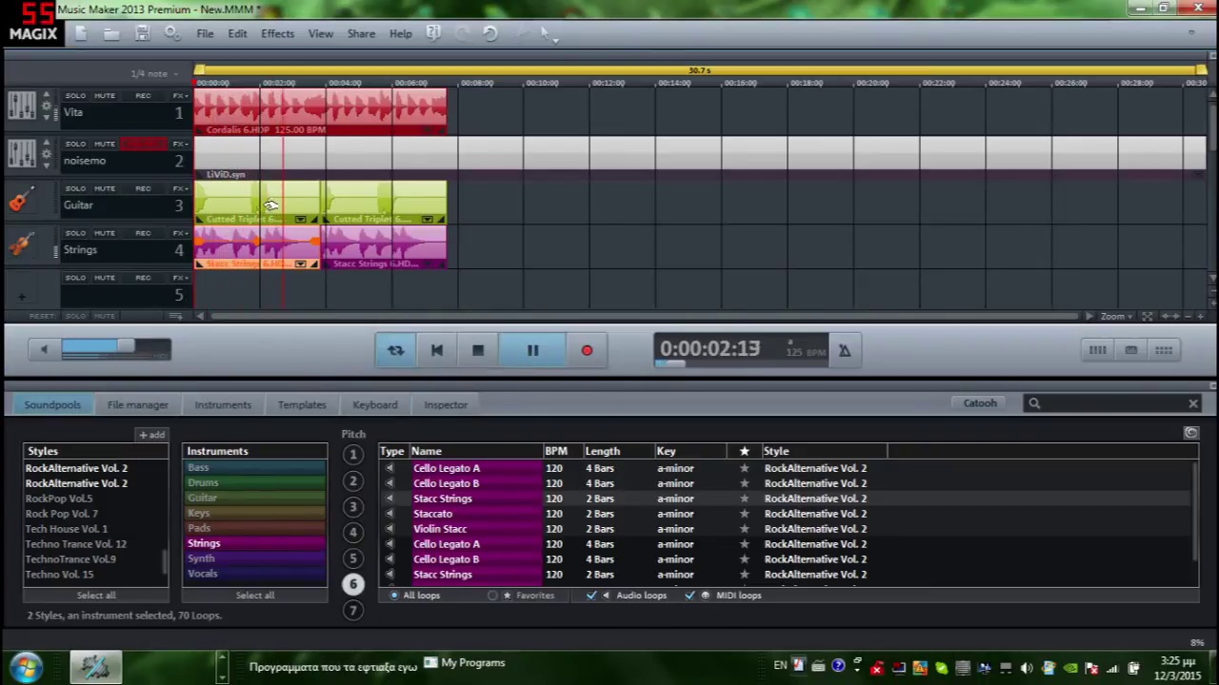
{"action": "left_click", "coordinate": [487, 212]}
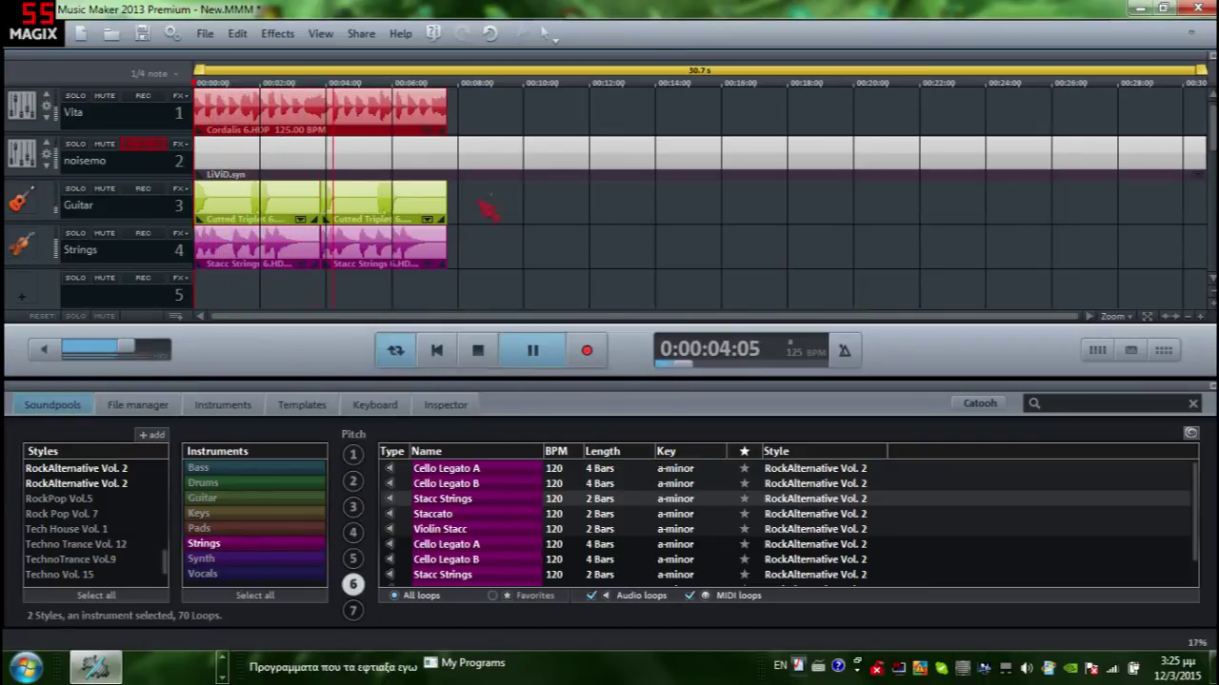
- Delete both Cutted Triplet guitar loops from track 3 and pause playback
{"action": "right_click", "coordinate": [288, 215]}
{"action": "left_click", "coordinate": [355, 322]}
{"action": "left_click", "coordinate": [532, 351]}
- Place two Hammer Guitar C loops from the Metal Vol. 1 guitar category back to back from the start of track 3
{"action": "scroll", "coordinate": [76, 543], "scroll_direction": "up", "scroll_amount": 5}
{"action": "left_click", "coordinate": [67, 530]}
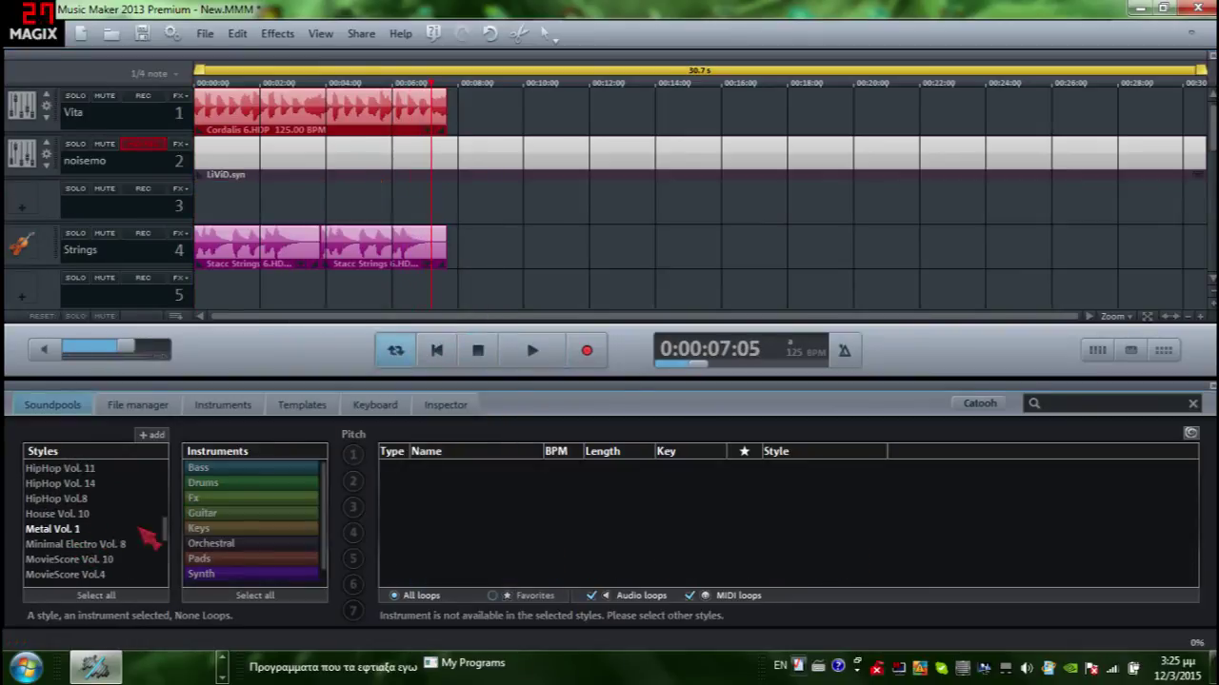
{"action": "left_click", "coordinate": [203, 513]}
{"action": "scroll", "coordinate": [467, 533], "scroll_direction": "down", "scroll_amount": 2}
{"action": "left_click_drag", "start_coordinate": [476, 499], "coordinate": [295, 331]}
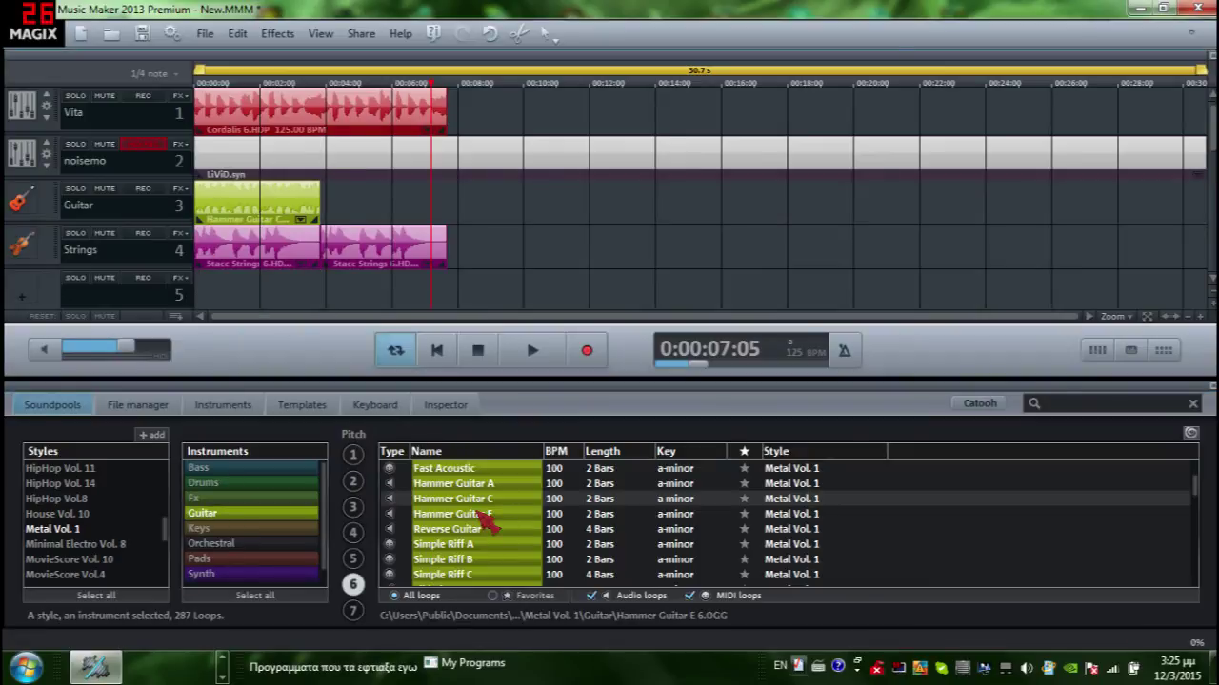
{"action": "left_click_drag", "start_coordinate": [454, 501], "coordinate": [402, 203]}
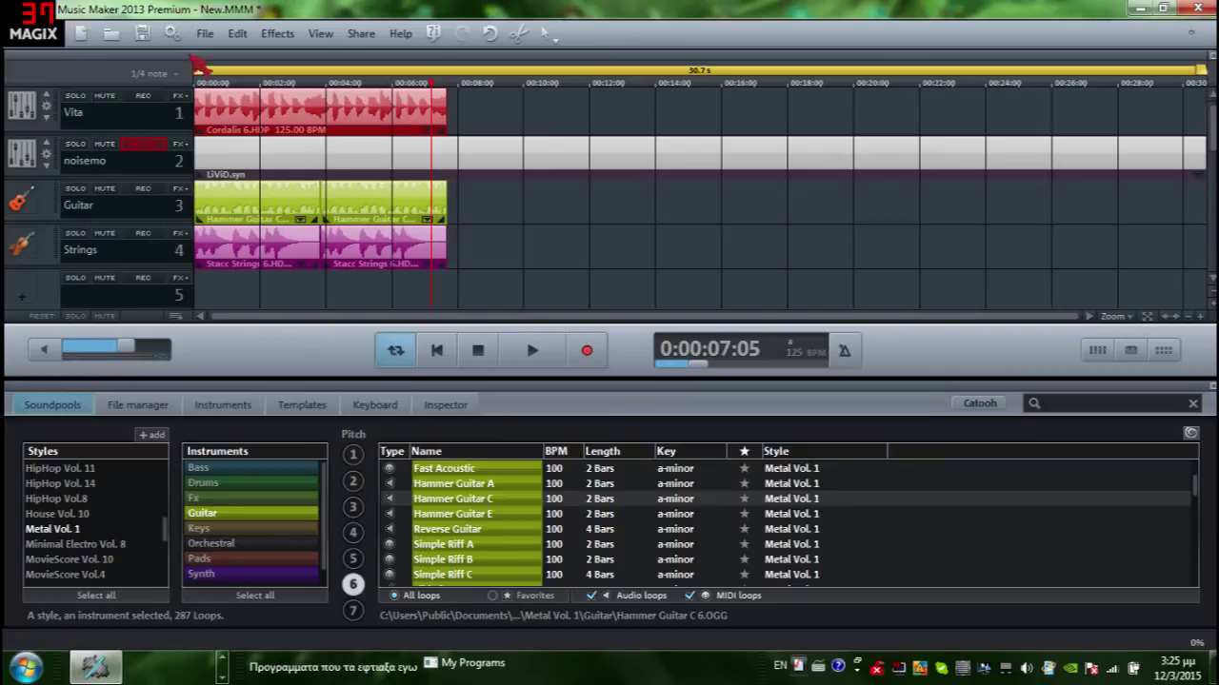
- Play the arrangement twice from the start of the song to hear the Hammer Guitar C loops
{"action": "left_click", "coordinate": [198, 73]}
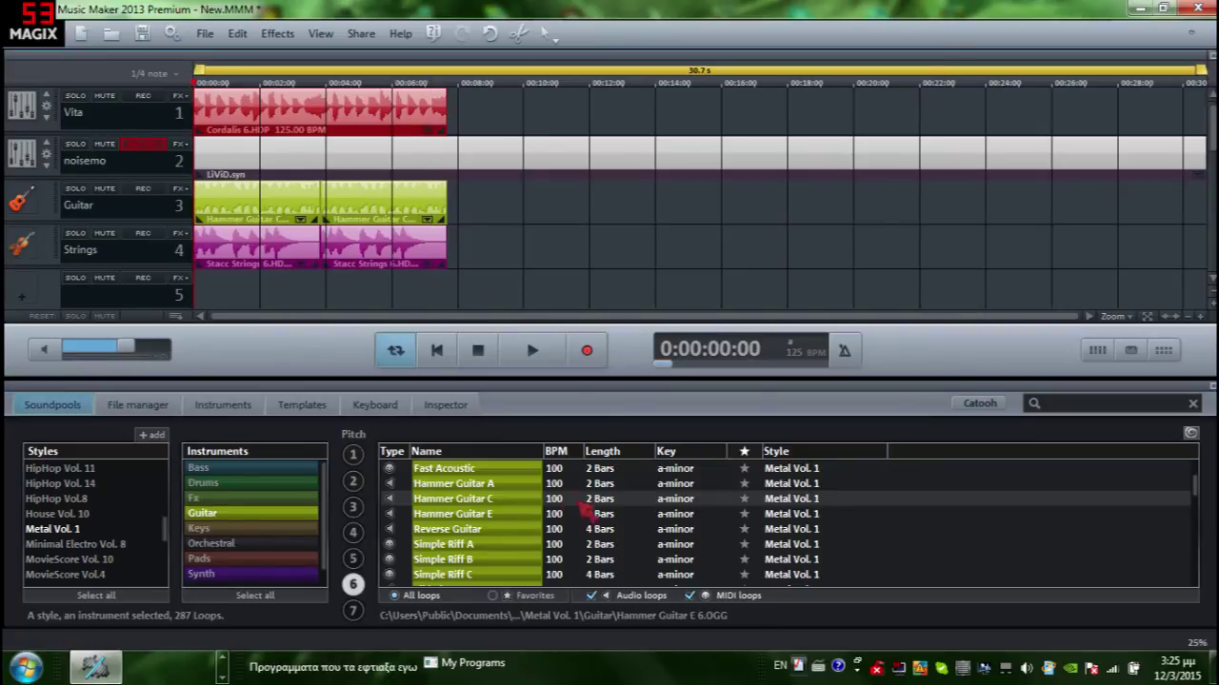
{"action": "left_click", "coordinate": [529, 363]}
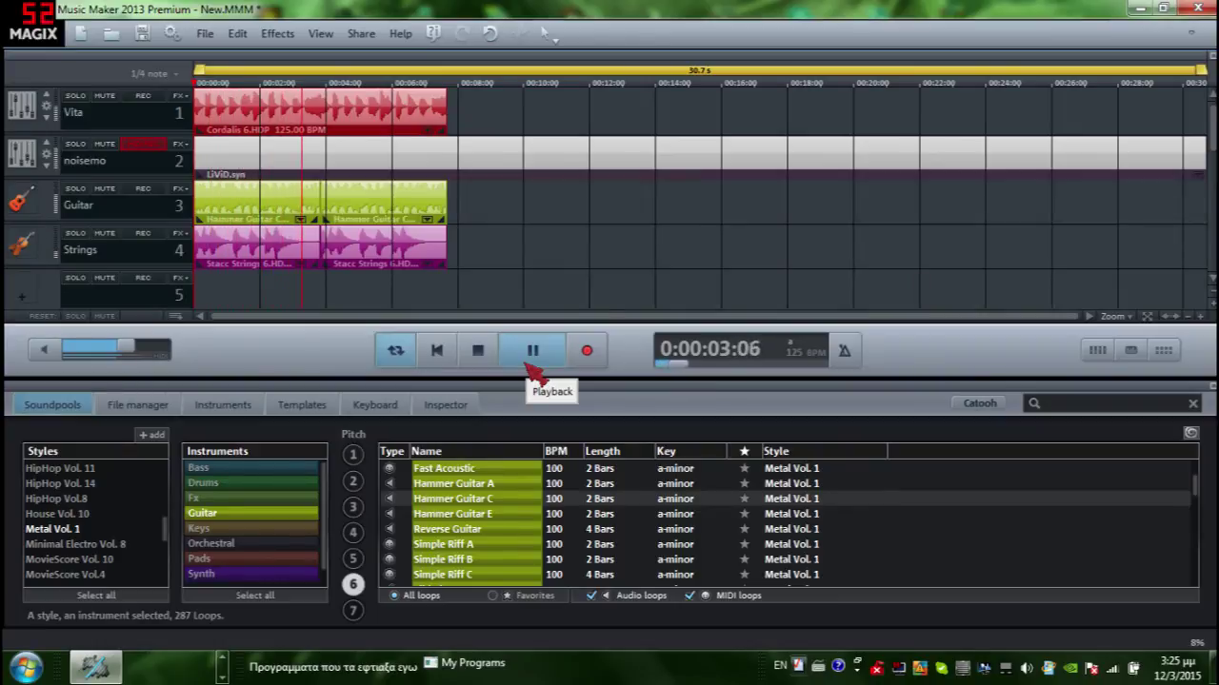
{"action": "left_click", "coordinate": [528, 364]}
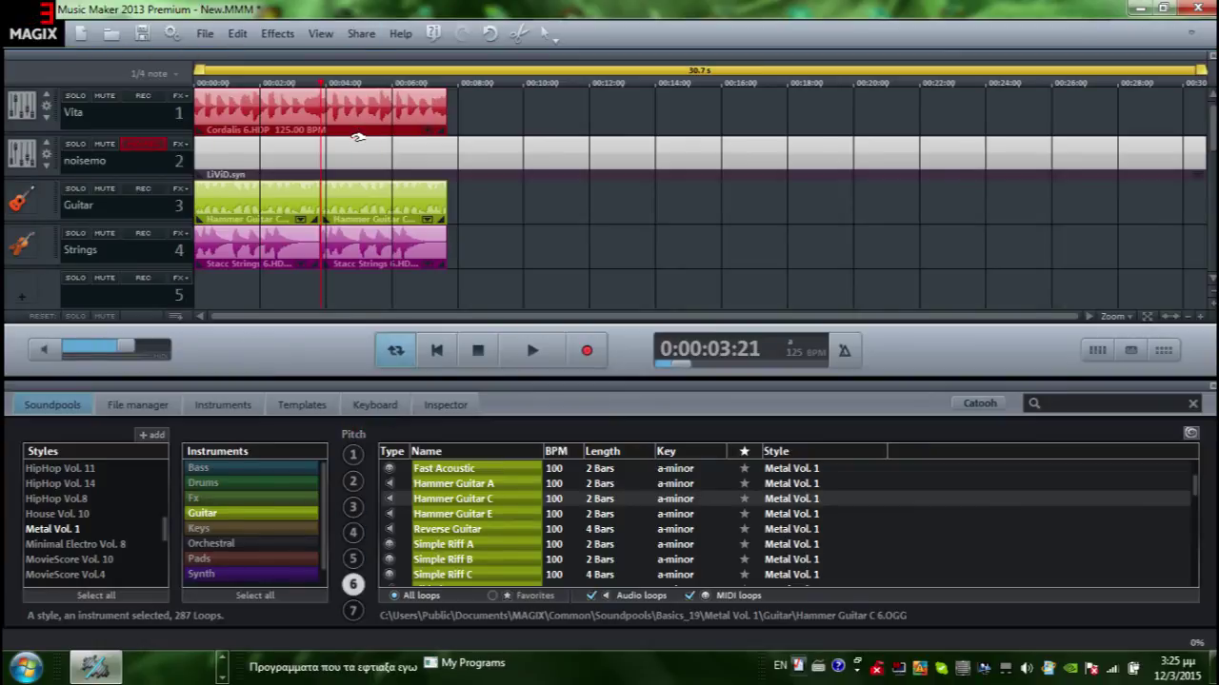
{"action": "left_click", "coordinate": [205, 83]}
{"action": "left_click", "coordinate": [533, 350]}
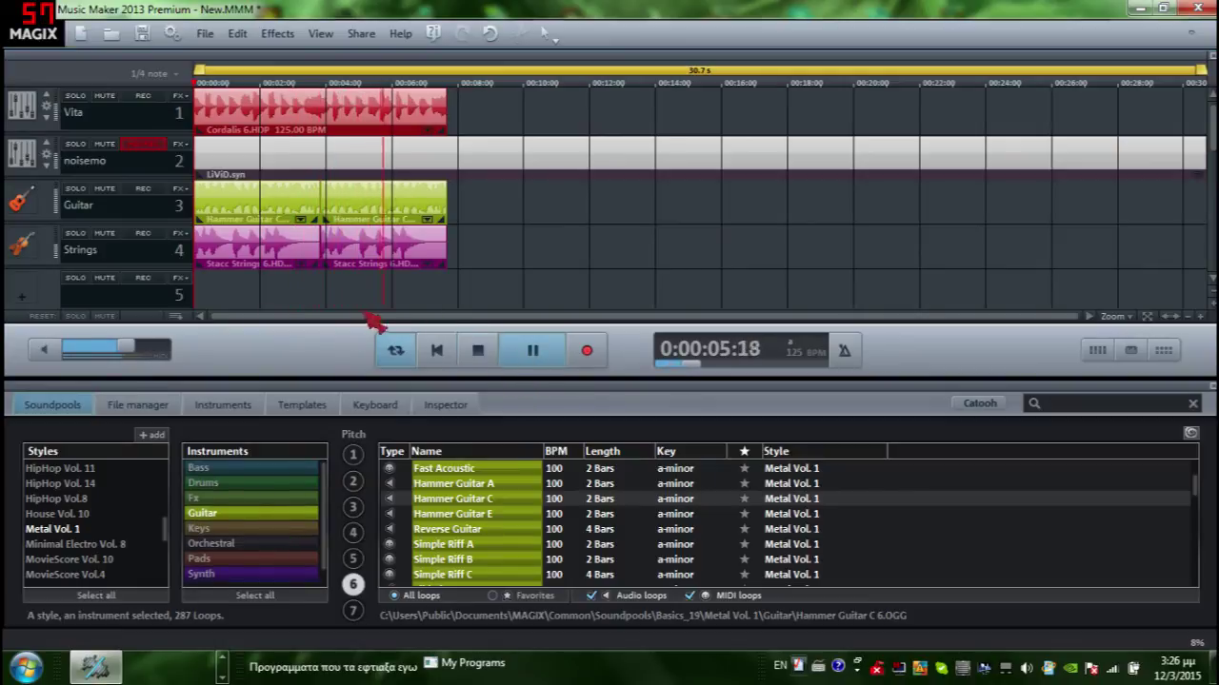
- Delete both Stacc Strings loops from track 4 and reset the start marker to the beginning of the song
{"action": "right_click", "coordinate": [373, 239]}
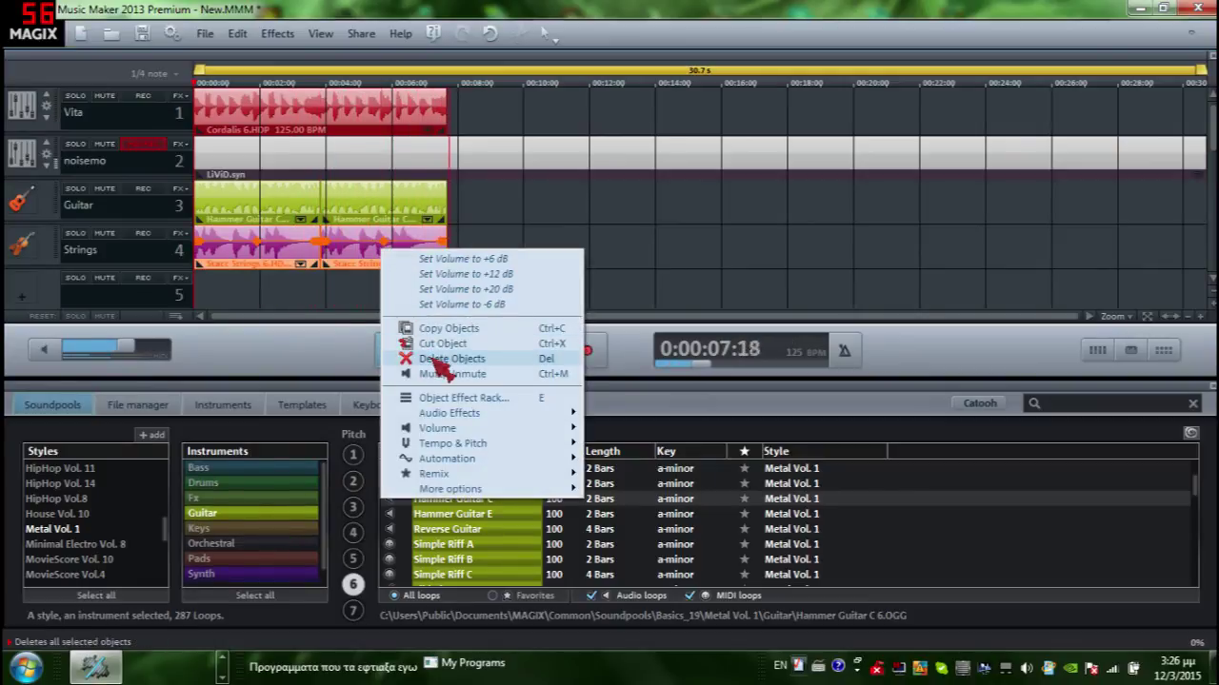
{"action": "left_click", "coordinate": [428, 360]}
{"action": "left_click", "coordinate": [198, 82]}
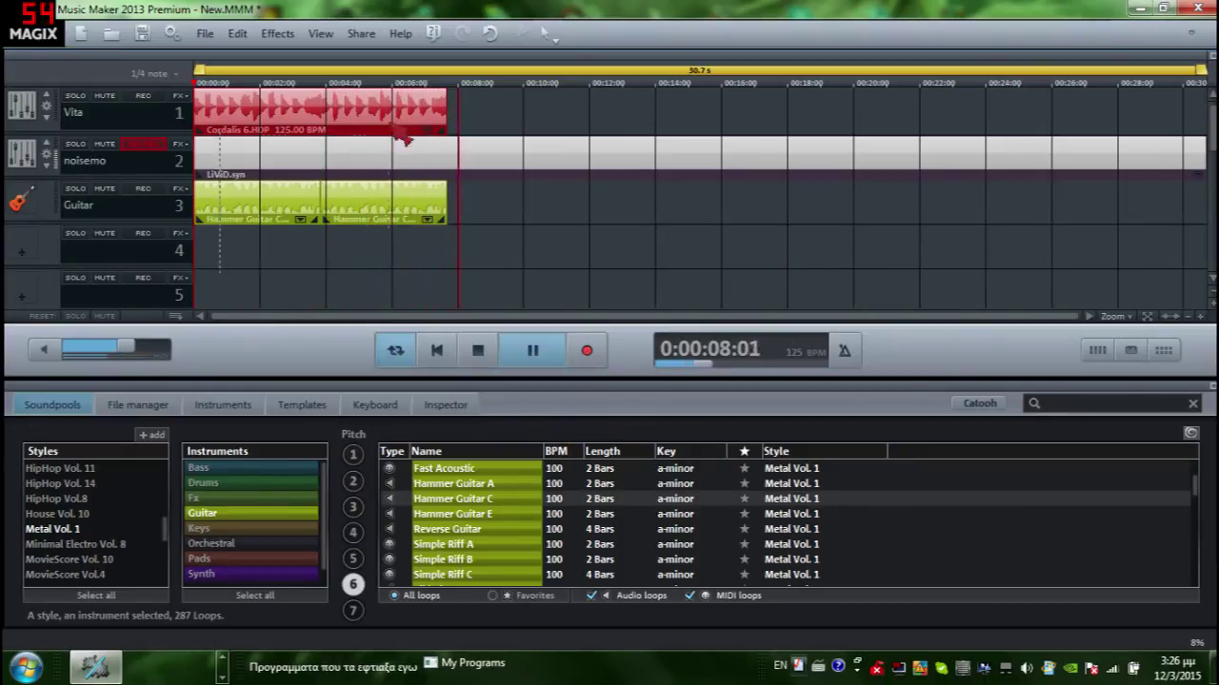
- Select all remaining objects in the arrangement and delete them
{"action": "key", "text": "ctrl+a"}
{"action": "right_click", "coordinate": [423, 155]}
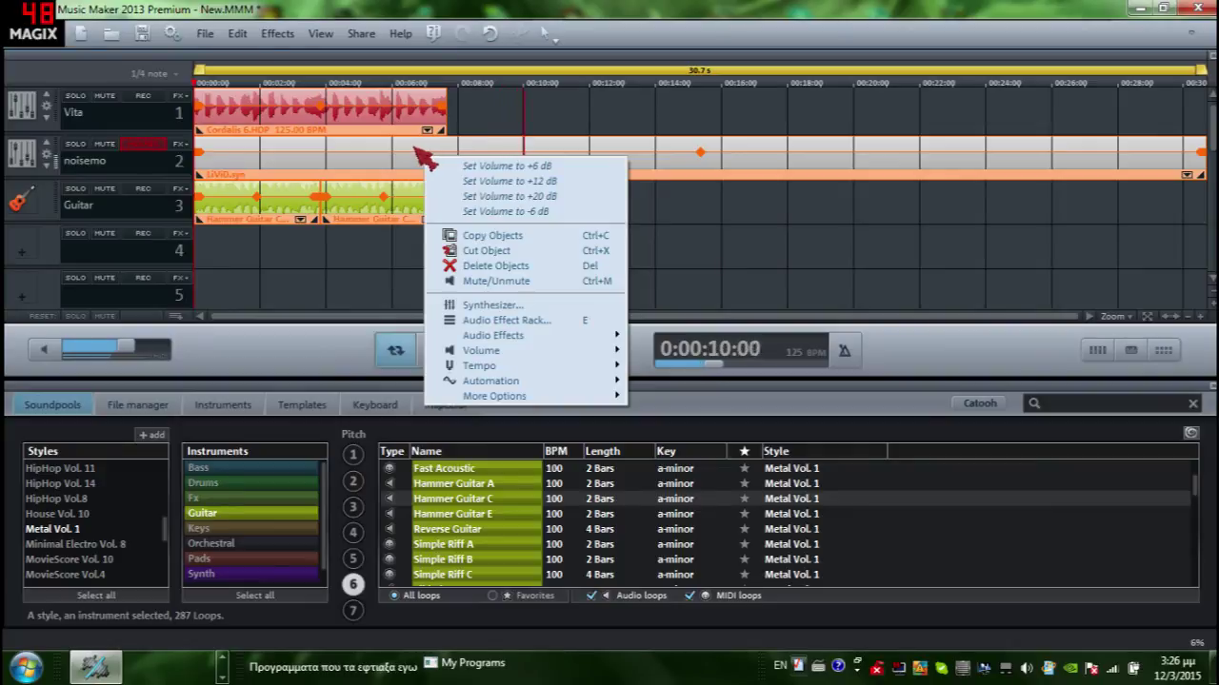
{"action": "left_click", "coordinate": [416, 145]}
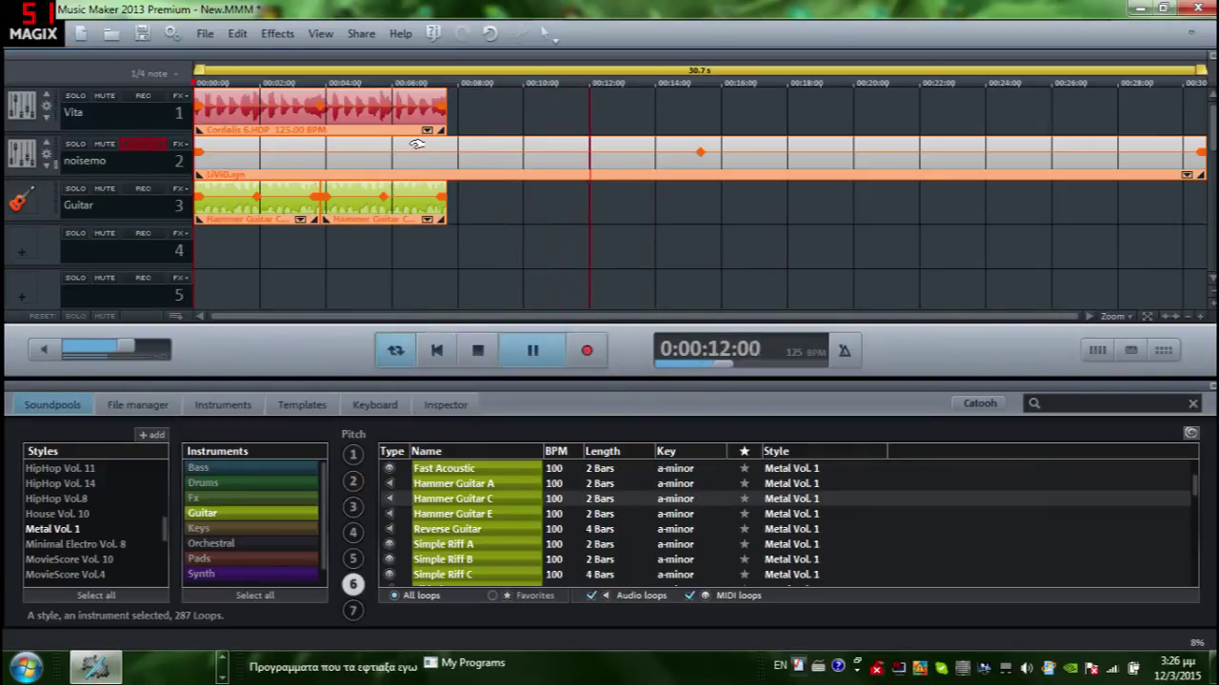
{"action": "right_click", "coordinate": [416, 145]}
{"action": "left_click", "coordinate": [463, 264]}
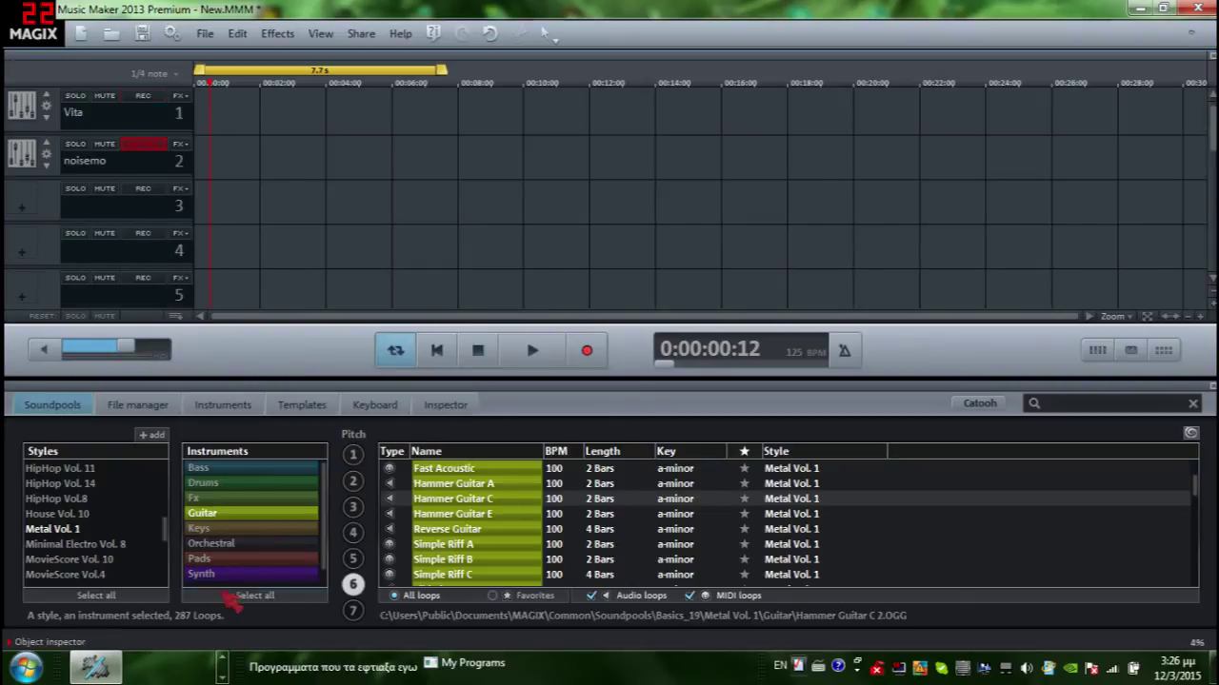
- Show the Chillout Vol. 4 guitar loops and check the export options for the empty arrangement
{"action": "scroll", "coordinate": [90, 514], "scroll_direction": "up", "scroll_amount": 7}
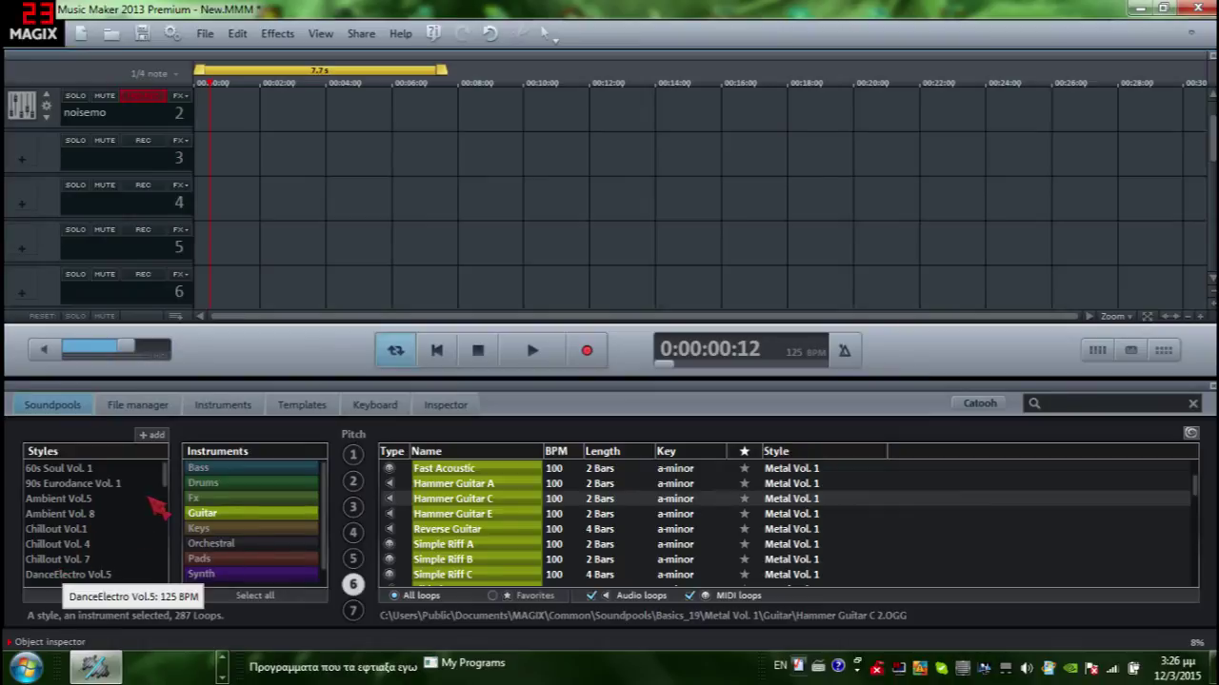
{"action": "left_click", "coordinate": [67, 543]}
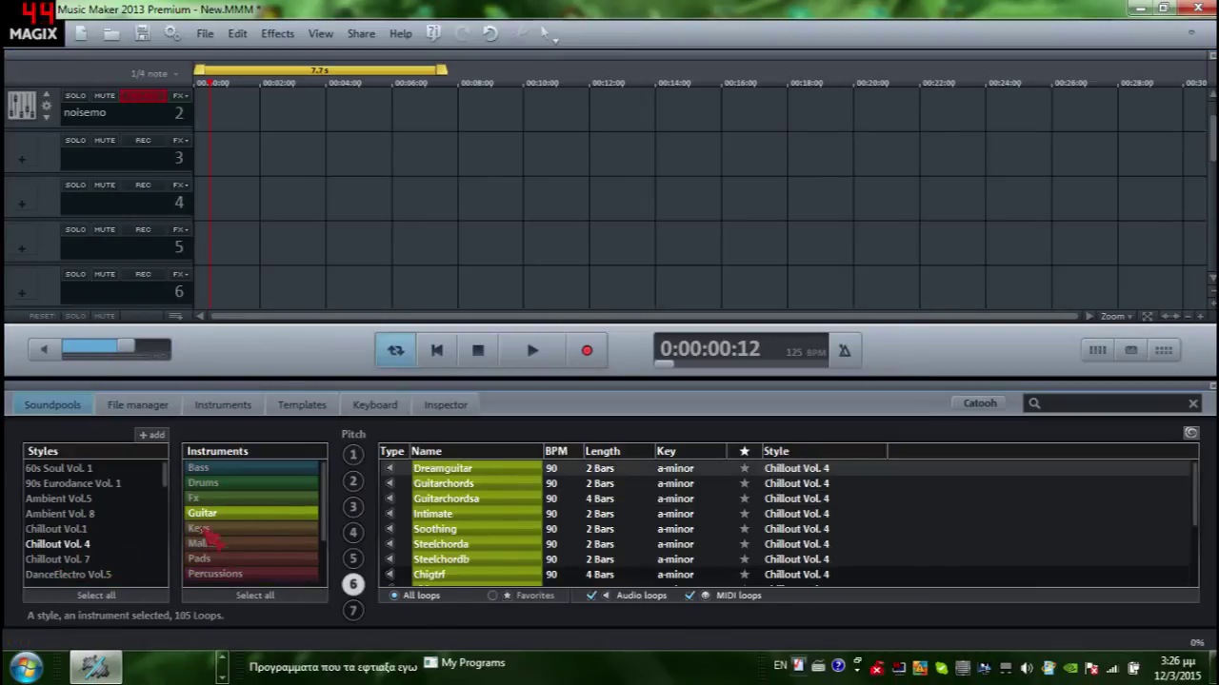
{"action": "scroll", "coordinate": [54, 576], "scroll_direction": "down", "scroll_amount": 5}
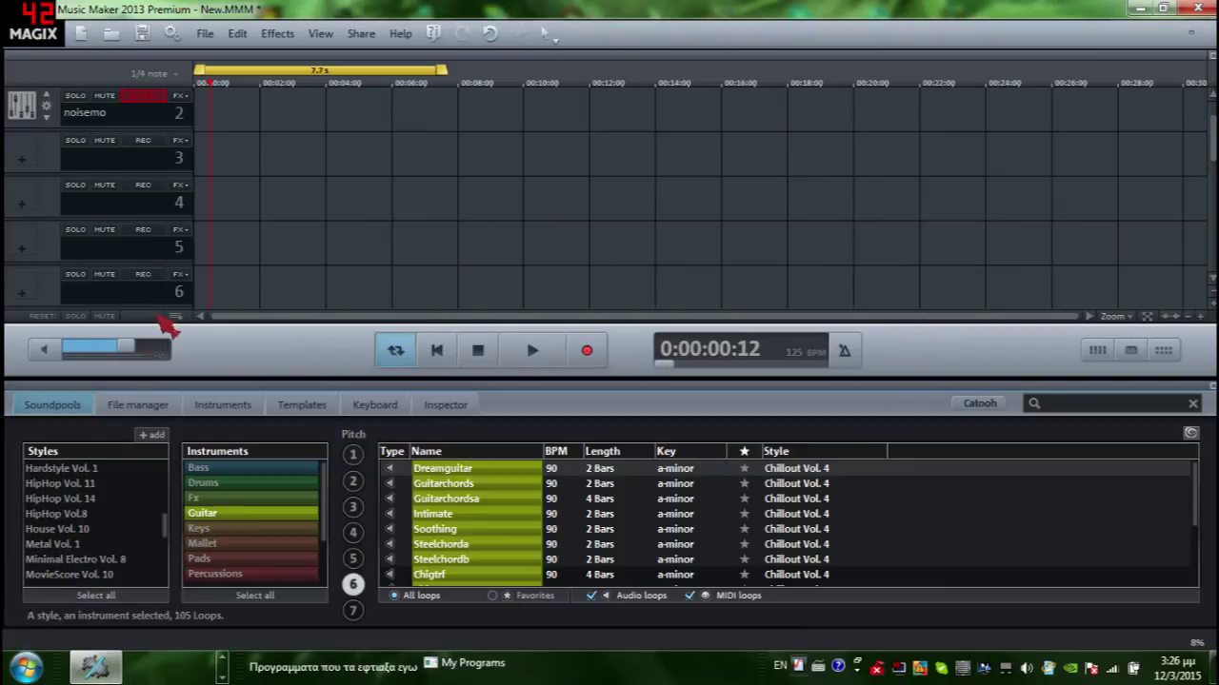
{"action": "scroll", "coordinate": [190, 91], "scroll_direction": "down", "scroll_amount": 3}
{"action": "left_click", "coordinate": [205, 34]}
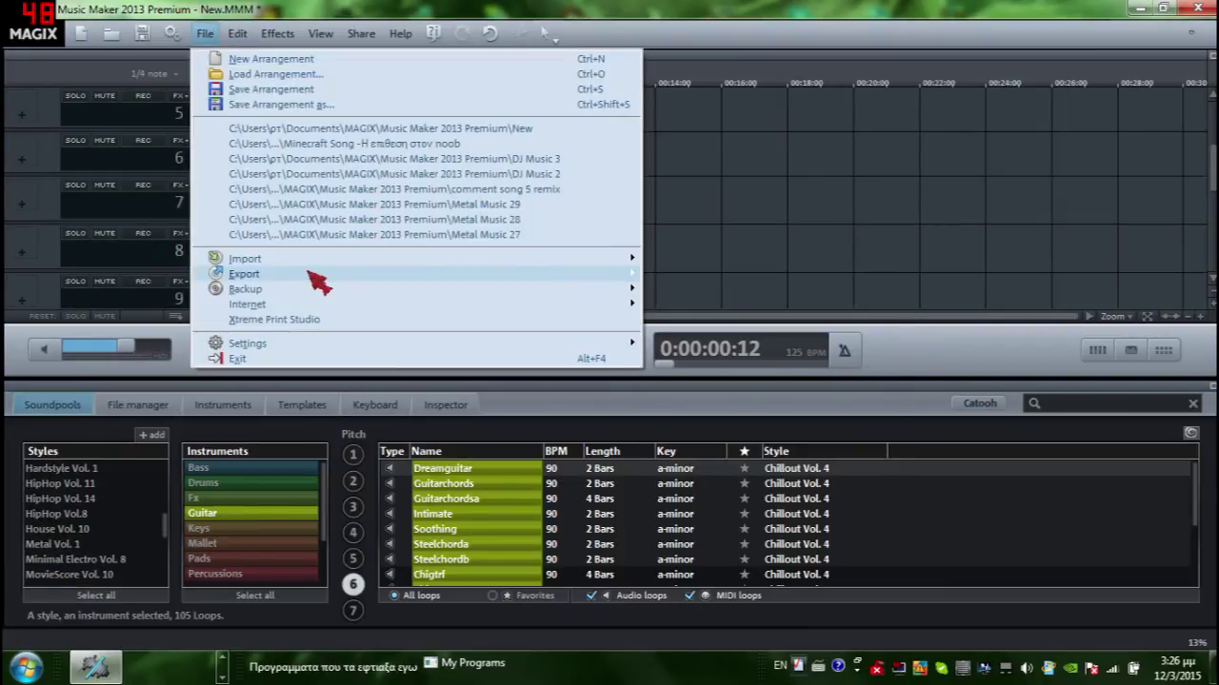
{"action": "mouse_move", "coordinate": [314, 274]}
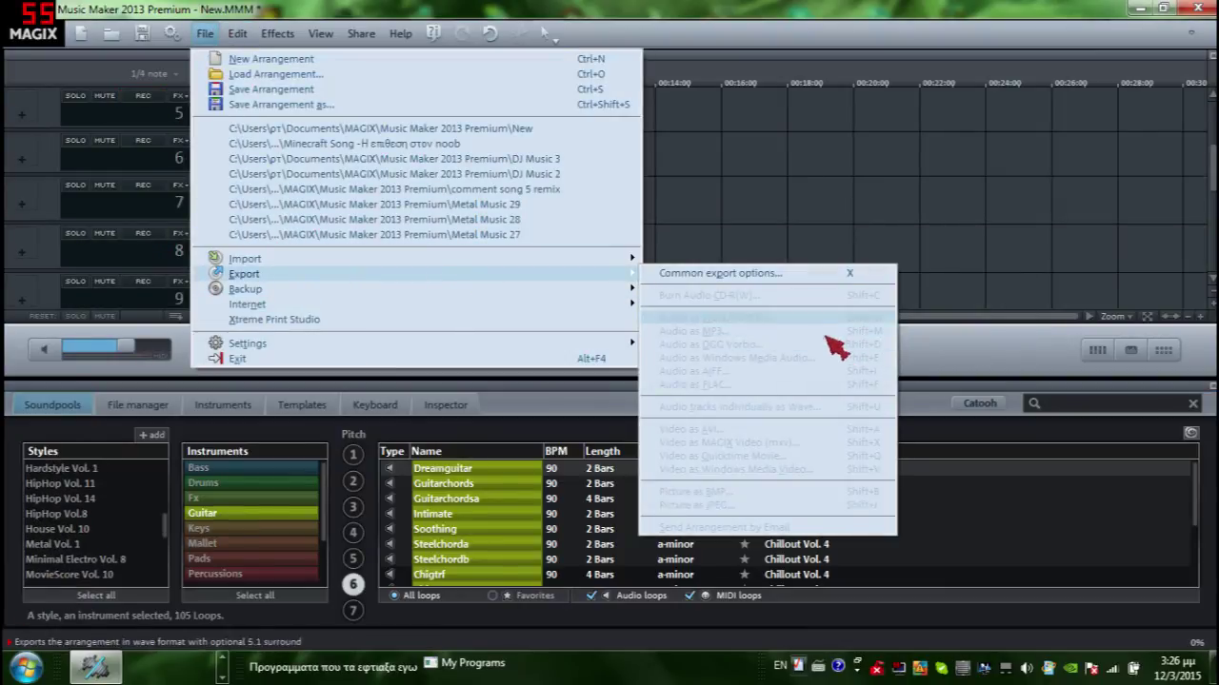
{"action": "left_click", "coordinate": [828, 236]}
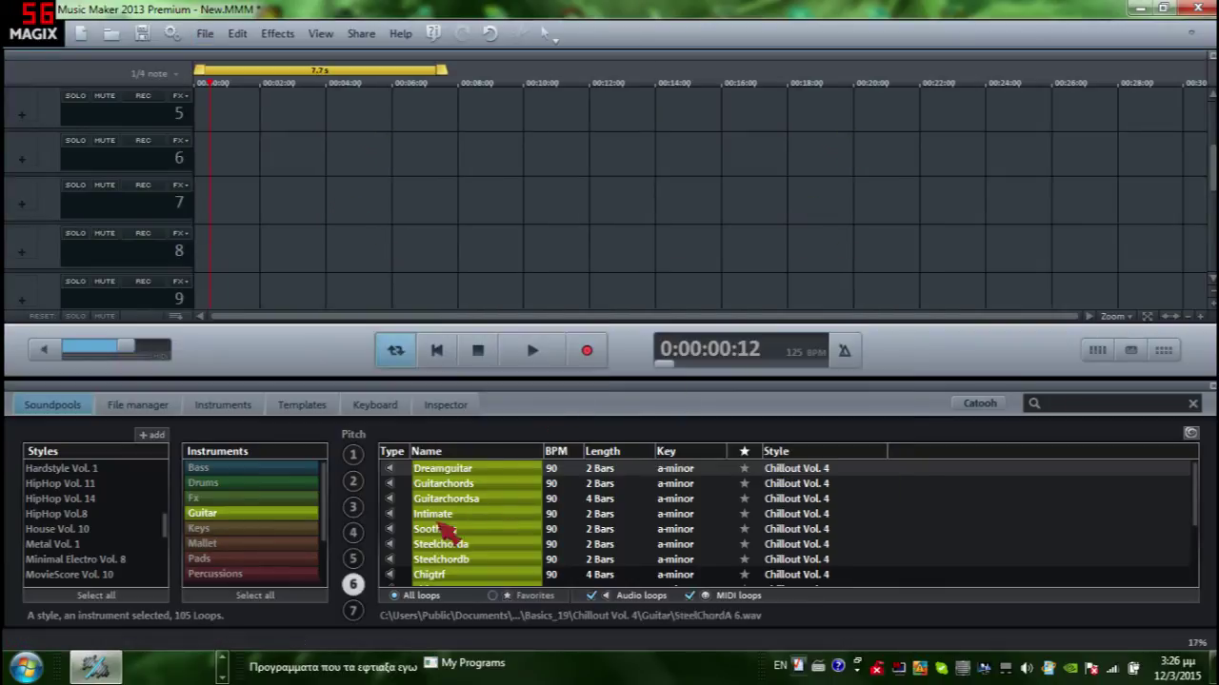
- Place the Energy Riff B guitar loop from the Metal Vol. 1 style at the start of track 5
{"action": "scroll", "coordinate": [455, 571], "scroll_direction": "down", "scroll_amount": 1}
{"action": "scroll", "coordinate": [455, 581], "scroll_direction": "down", "scroll_amount": 1}
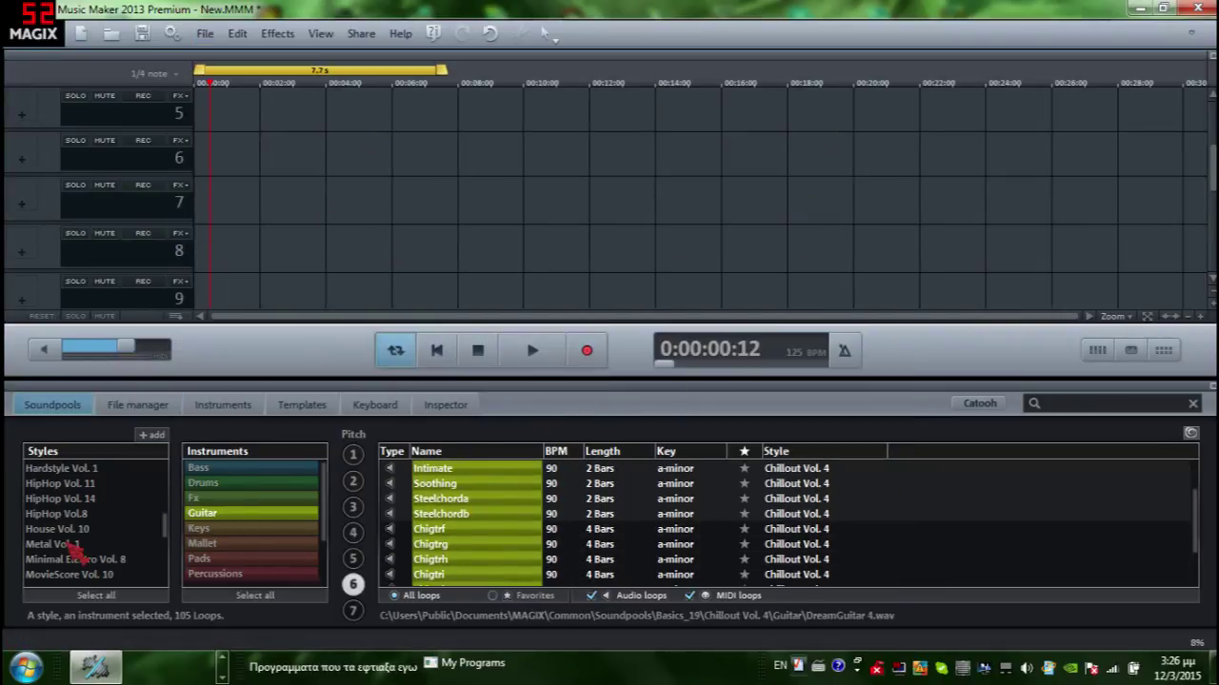
{"action": "left_click", "coordinate": [53, 544]}
{"action": "left_click_drag", "start_coordinate": [443, 513], "coordinate": [226, 122]}
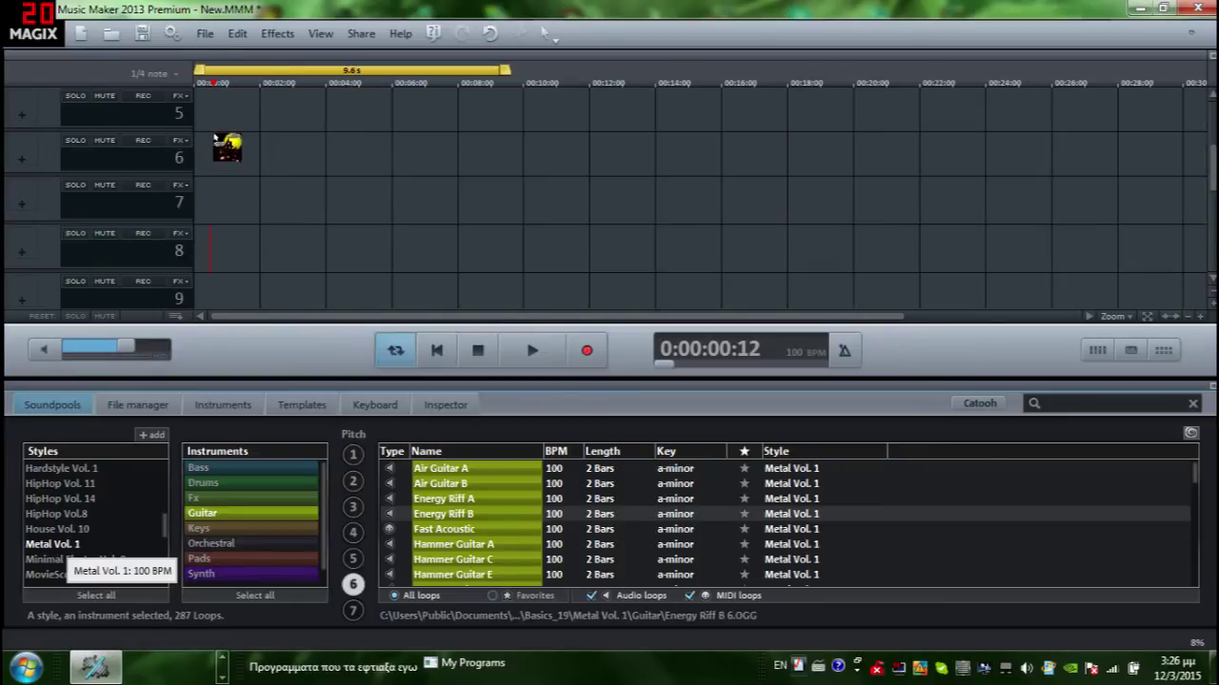
- Review the arrangement's export formats, backup and import options without choosing any
{"action": "left_click", "coordinate": [204, 34]}
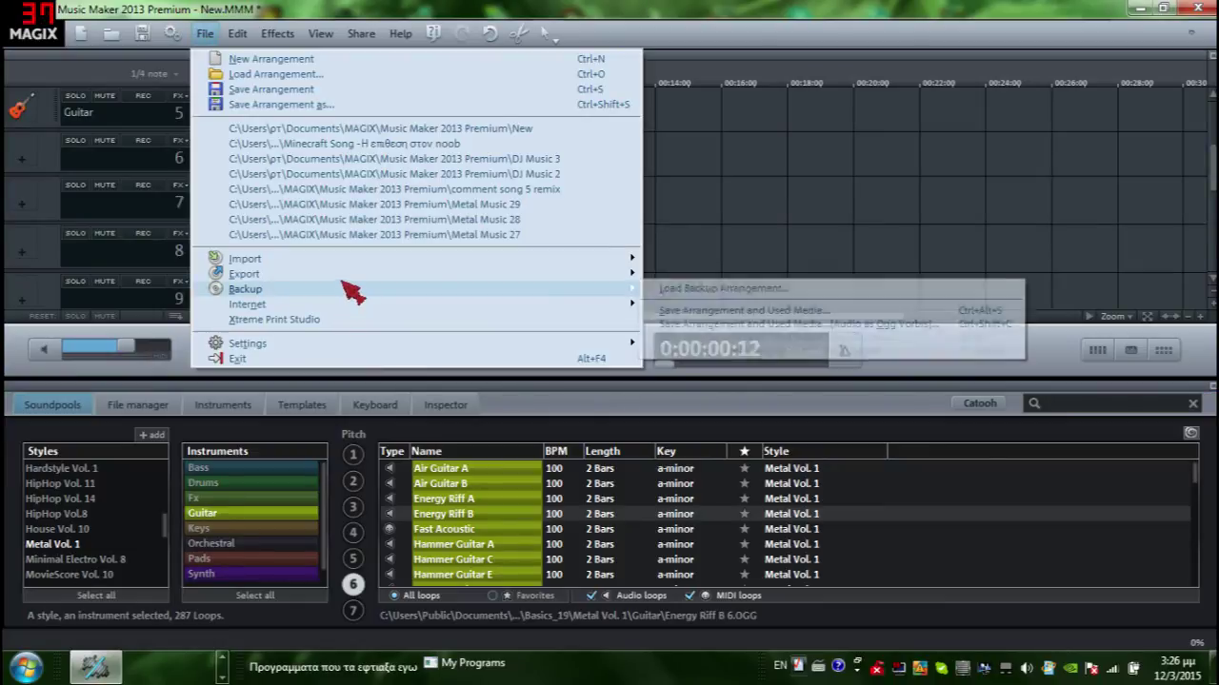
{"action": "mouse_move", "coordinate": [624, 280]}
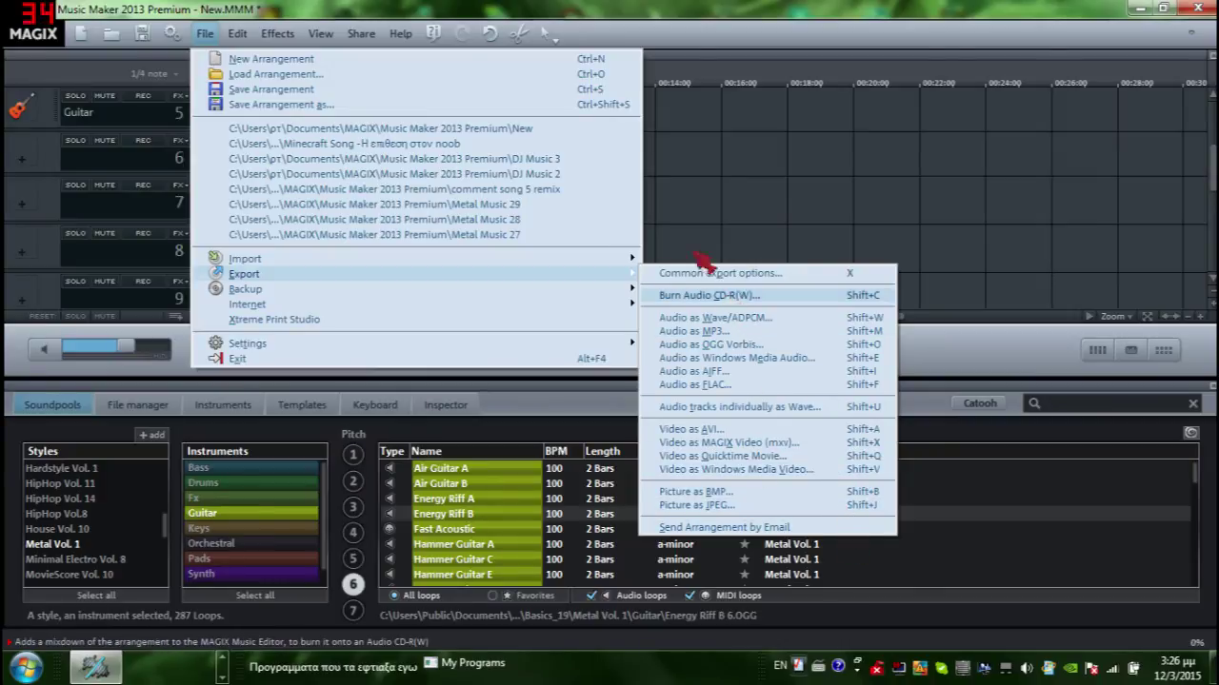
{"action": "mouse_move", "coordinate": [285, 290]}
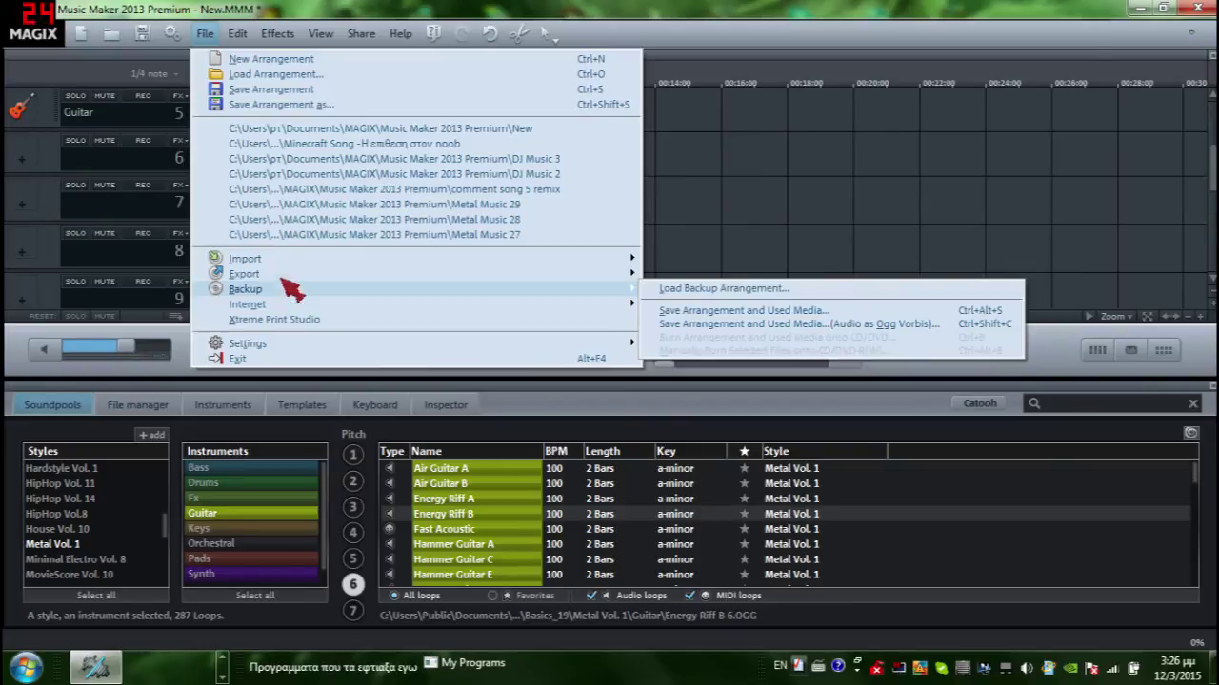
{"action": "mouse_move", "coordinate": [268, 257]}
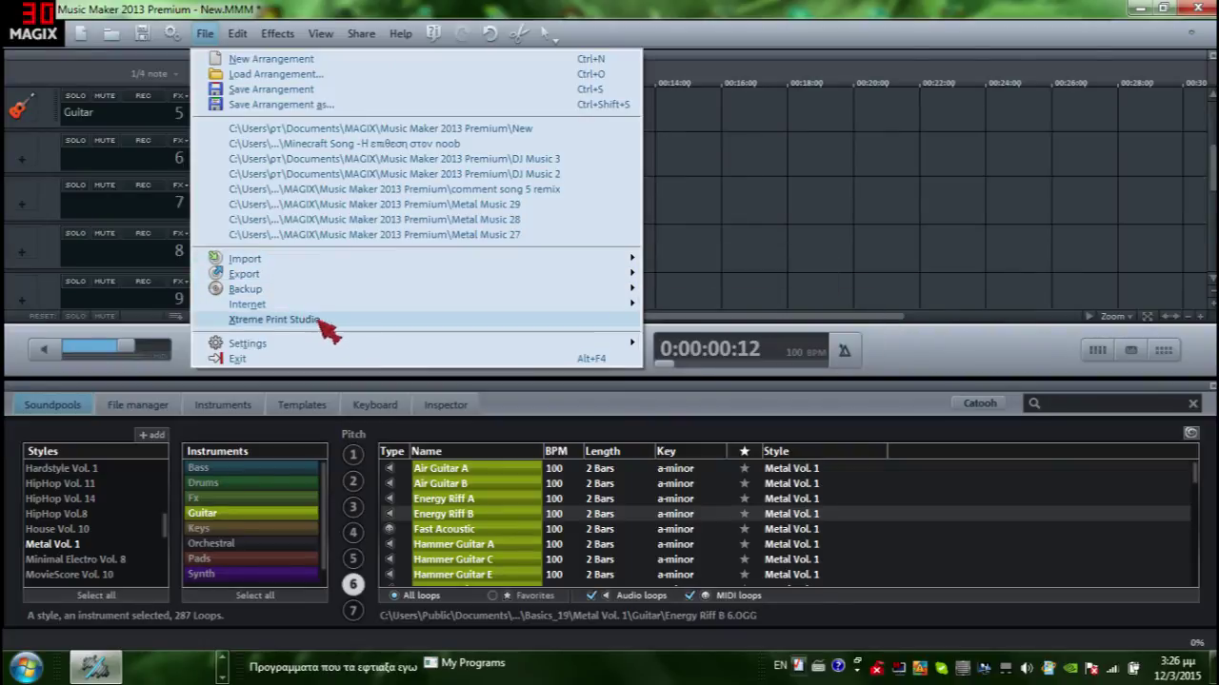
{"action": "mouse_move", "coordinate": [366, 312]}
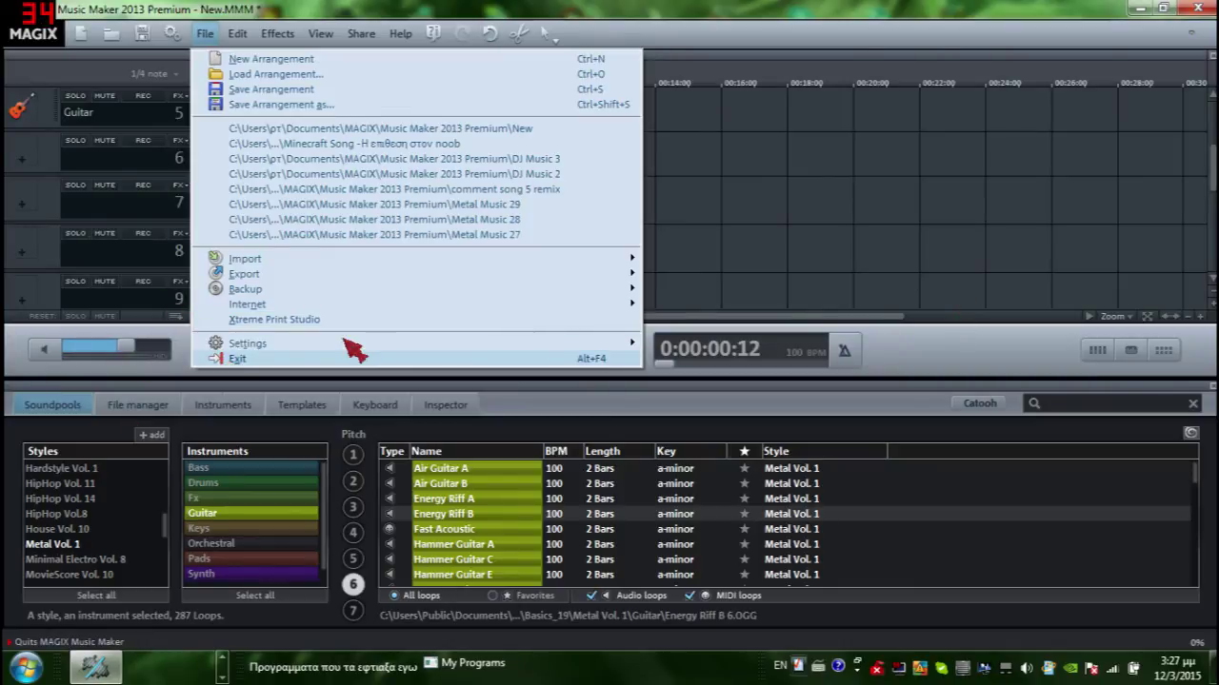
{"action": "left_click", "coordinate": [769, 183]}
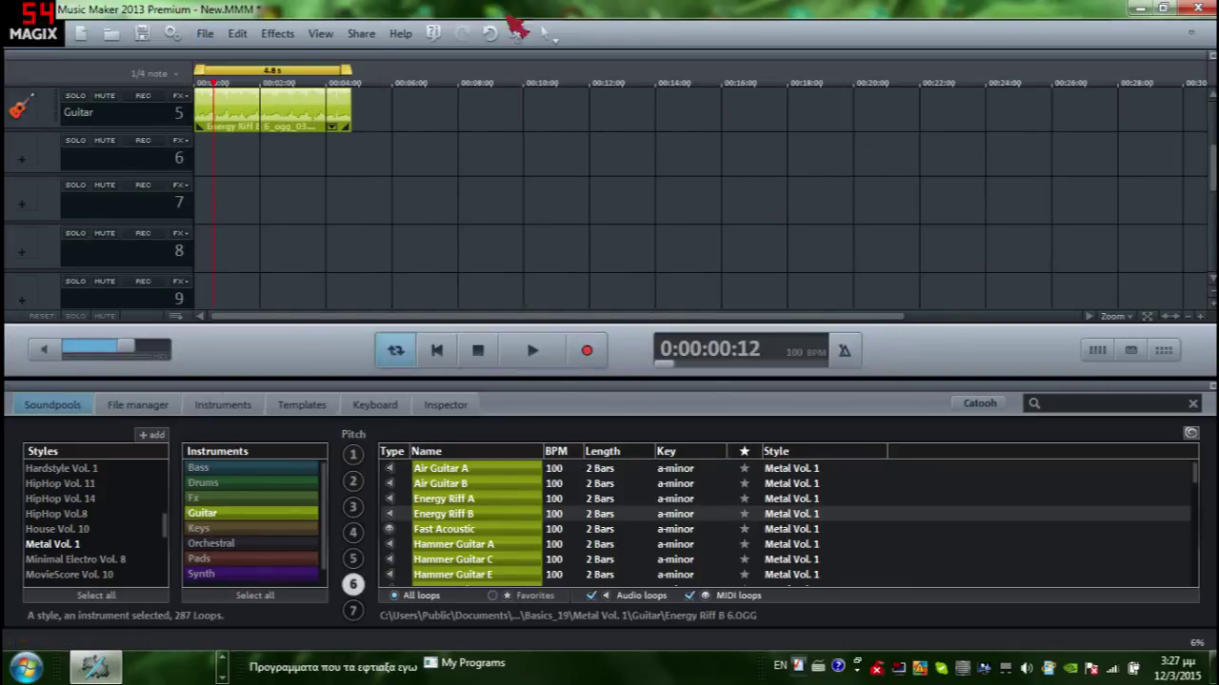
- Delete the Energy Riff B loop from track 5 and move the playhead to the start of the song
{"action": "right_click", "coordinate": [283, 103]}
{"action": "left_click", "coordinate": [447, 221]}
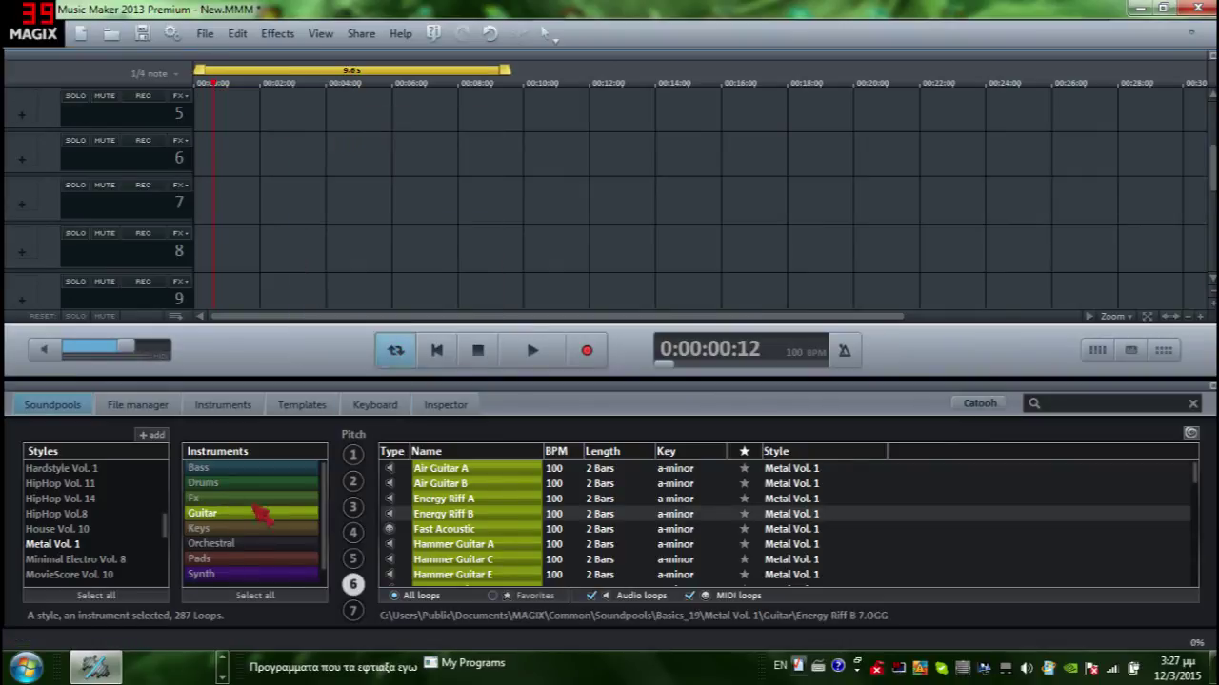
{"action": "scroll", "coordinate": [286, 566], "scroll_direction": "down", "scroll_amount": 1}
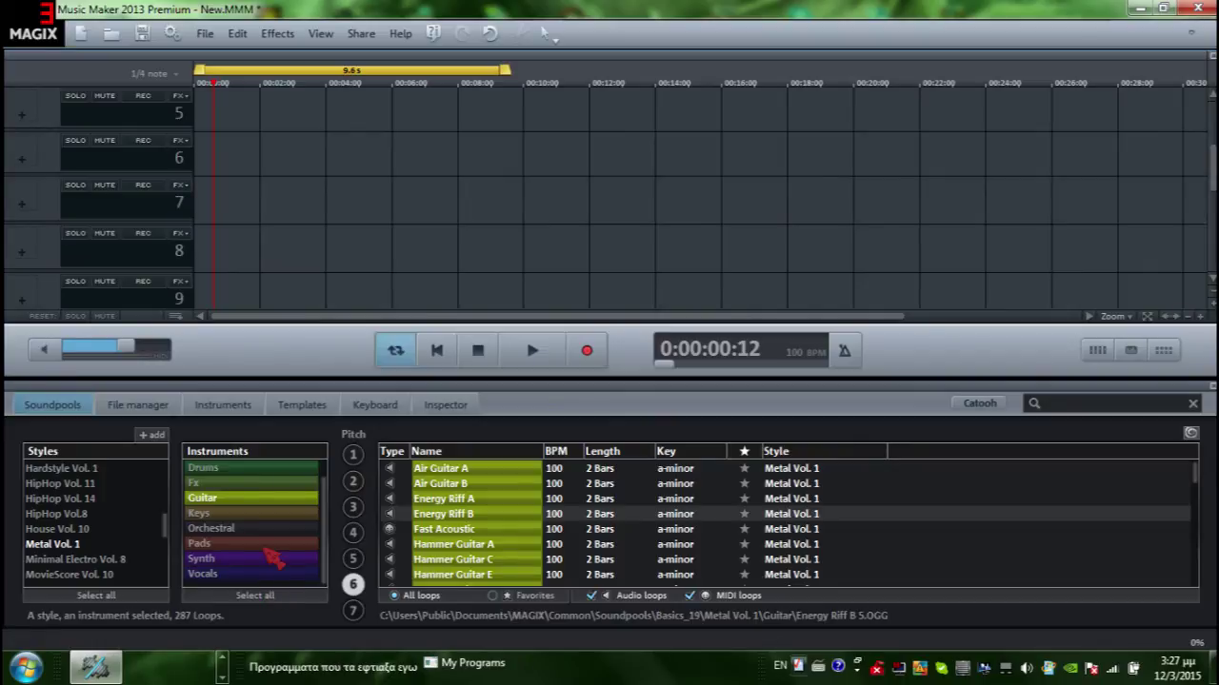
{"action": "scroll", "coordinate": [313, 484], "scroll_direction": "up", "scroll_amount": 1}
{"action": "scroll", "coordinate": [362, 204], "scroll_direction": "down", "scroll_amount": 2}
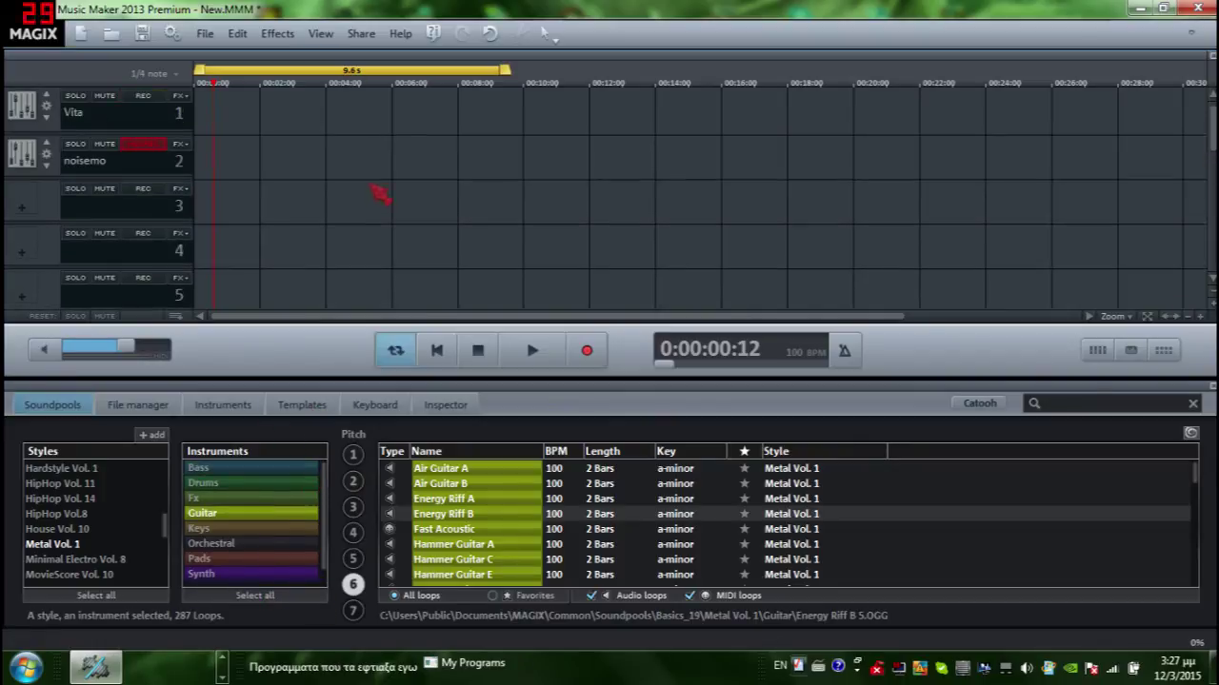
{"action": "scroll", "coordinate": [238, 131], "scroll_direction": "up", "scroll_amount": 2}
{"action": "left_click_drag", "start_coordinate": [218, 87], "coordinate": [195, 83]}
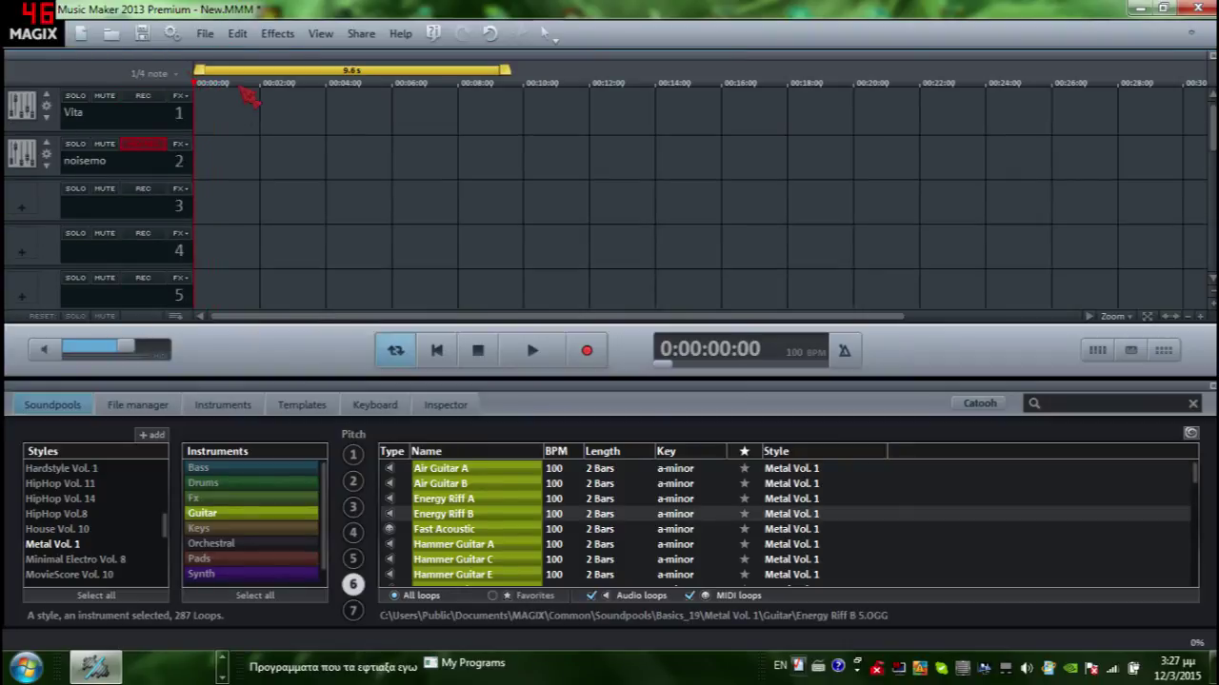